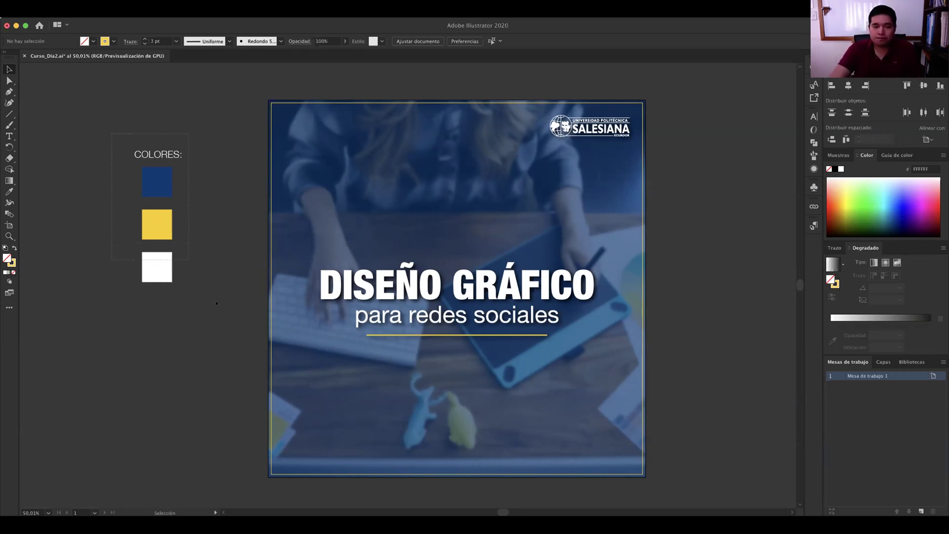
# - Draw a square of about 86 px with no fill or stroke, beside the blue swatch under COLORES
pyautogui.click(216, 246)
pyautogui.click(217, 205)
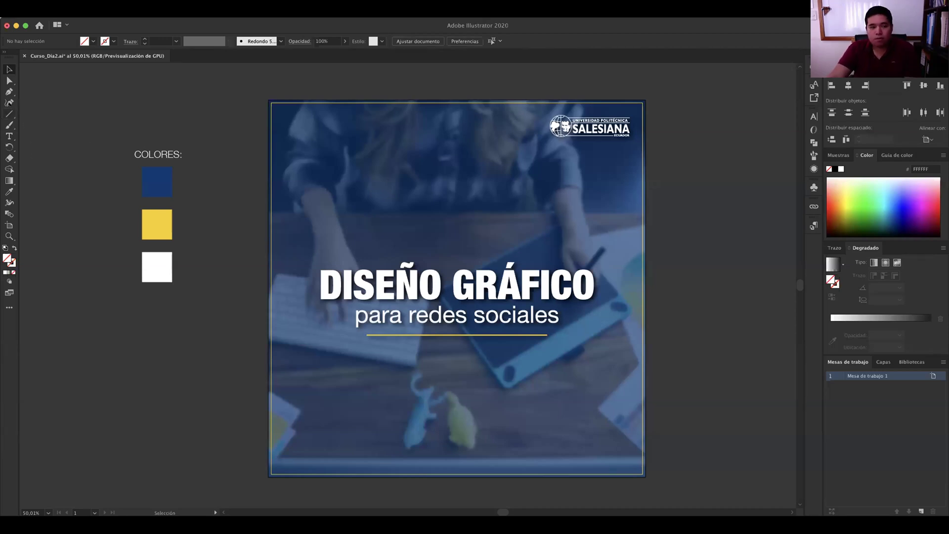
pyautogui.press('m')
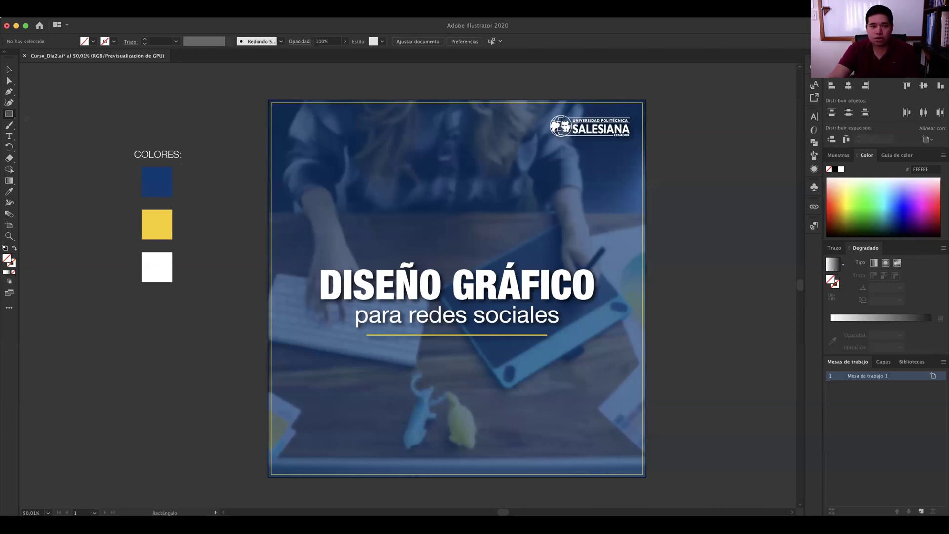
pyautogui.moveTo(9, 114); pyautogui.dragTo(85, 126)
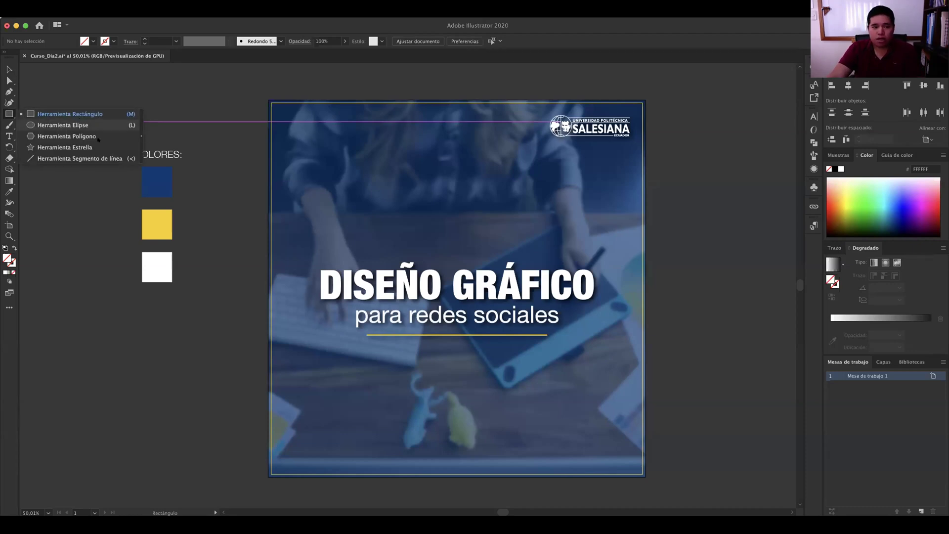
pyautogui.moveTo(189, 134); pyautogui.dragTo(197, 134)
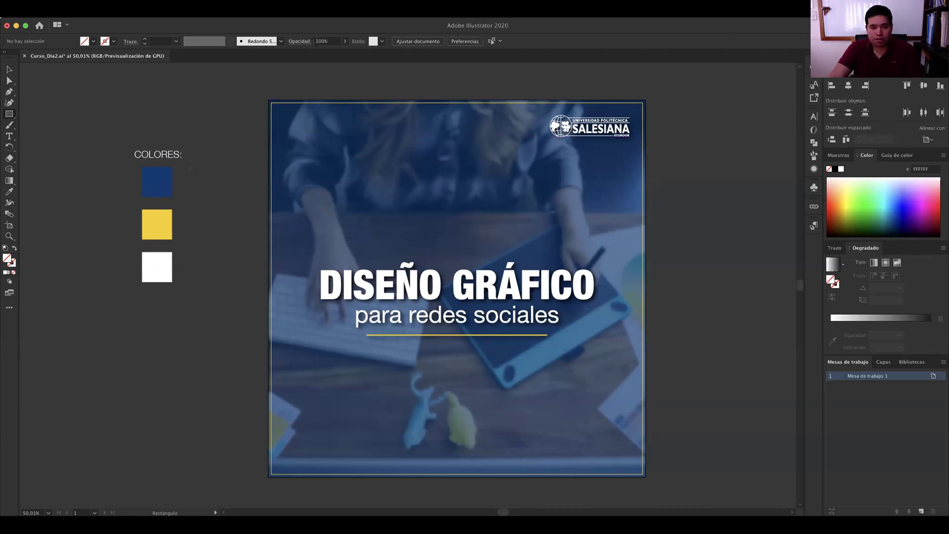
pyautogui.moveTo(193, 170); pyautogui.dragTo(224, 182)
pyautogui.press('v')
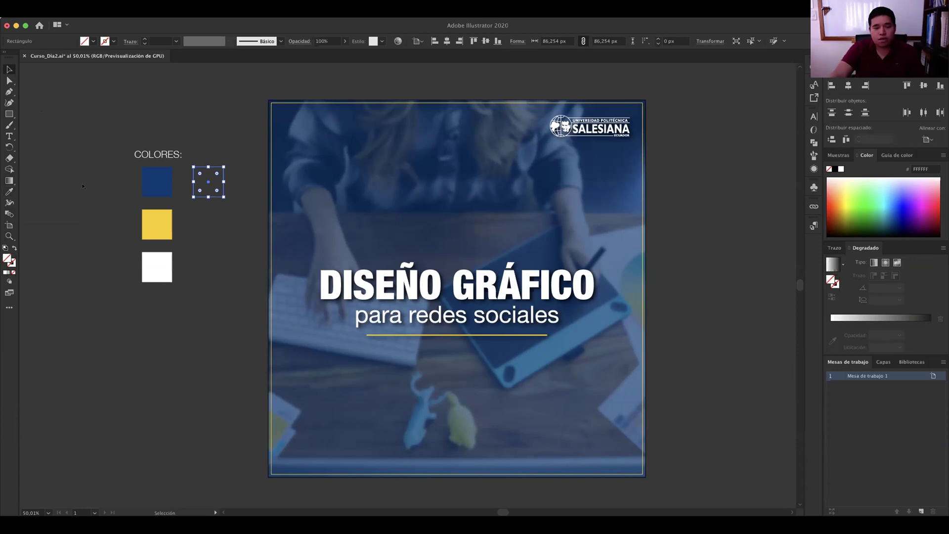
# - Sample the blue overlay covering the artboard photo onto the new square with the Eyedropper
pyautogui.press('i')
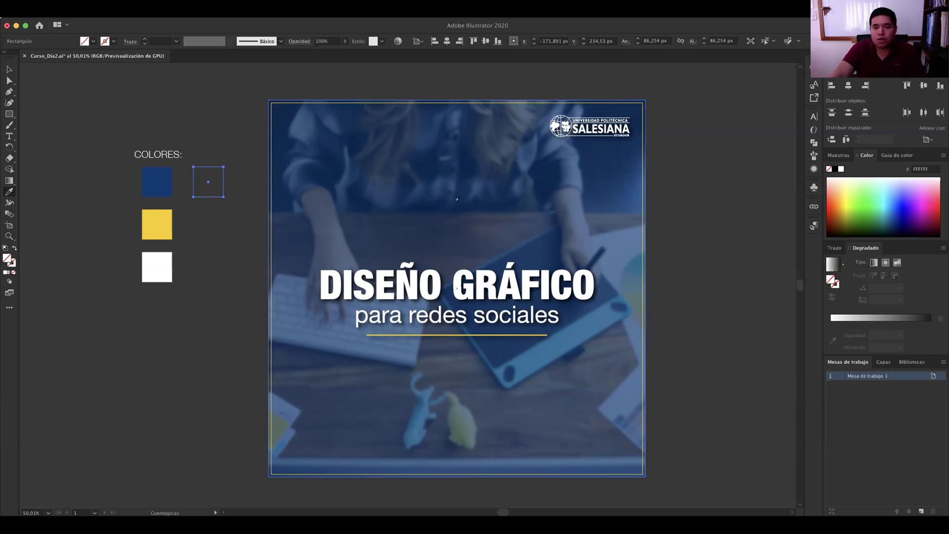
pyautogui.click(458, 199)
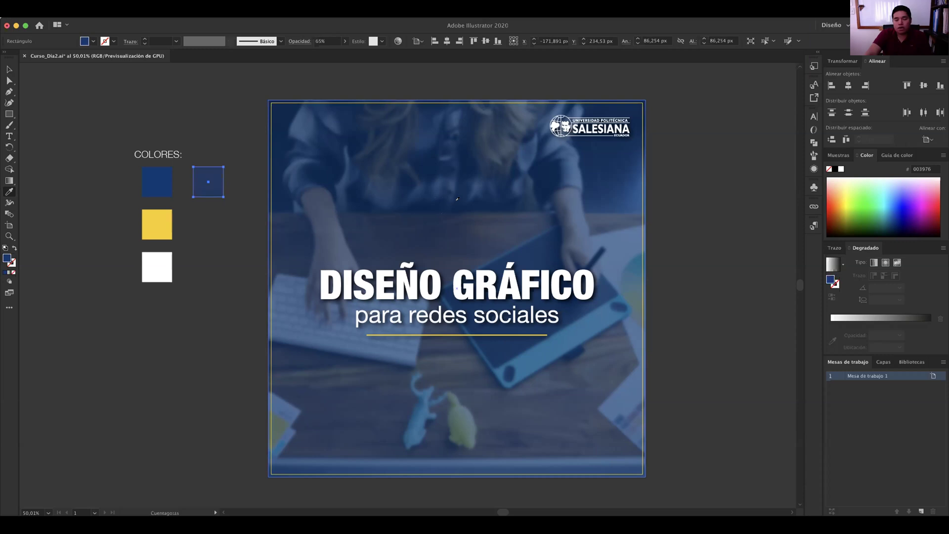
pyautogui.press('v')
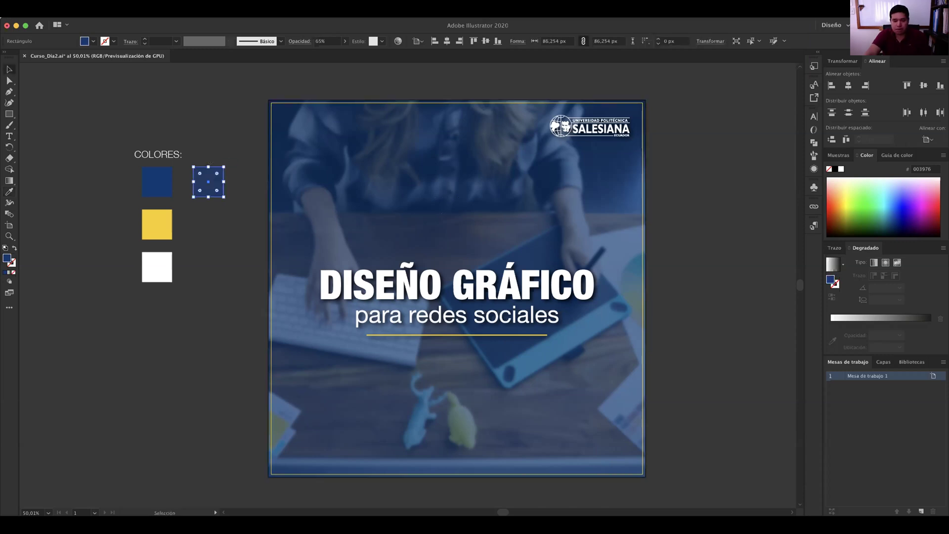
# - Set the sampled blue square's opacity to 100%
pyautogui.press('z')
pyautogui.moveTo(185, 165); pyautogui.dragTo(337, 190)
pyautogui.press('v')
pyautogui.press('super+shift+a')
pyautogui.click(299, 214)
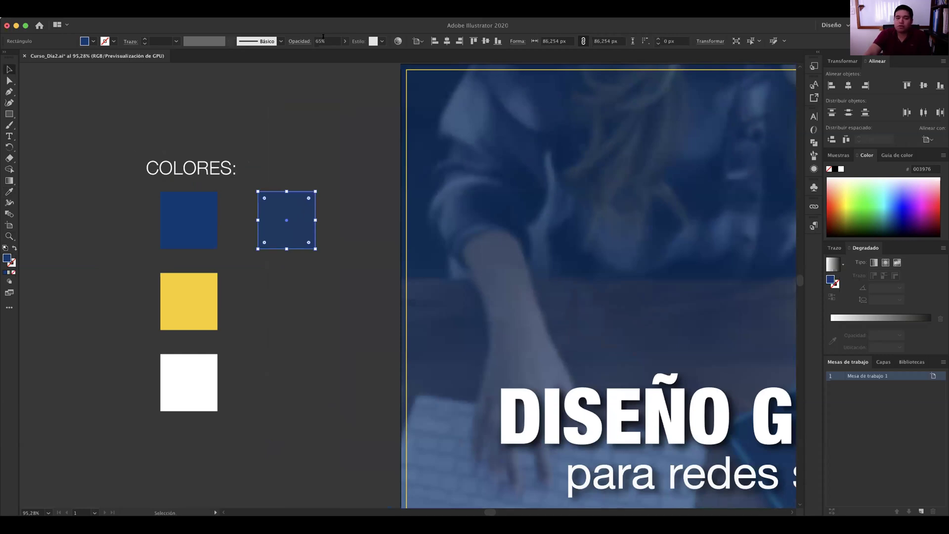
pyautogui.click(344, 41)
pyautogui.moveTo(331, 52); pyautogui.dragTo(340, 52)
pyautogui.click(351, 147)
pyautogui.click(297, 213)
pyautogui.click(322, 164)
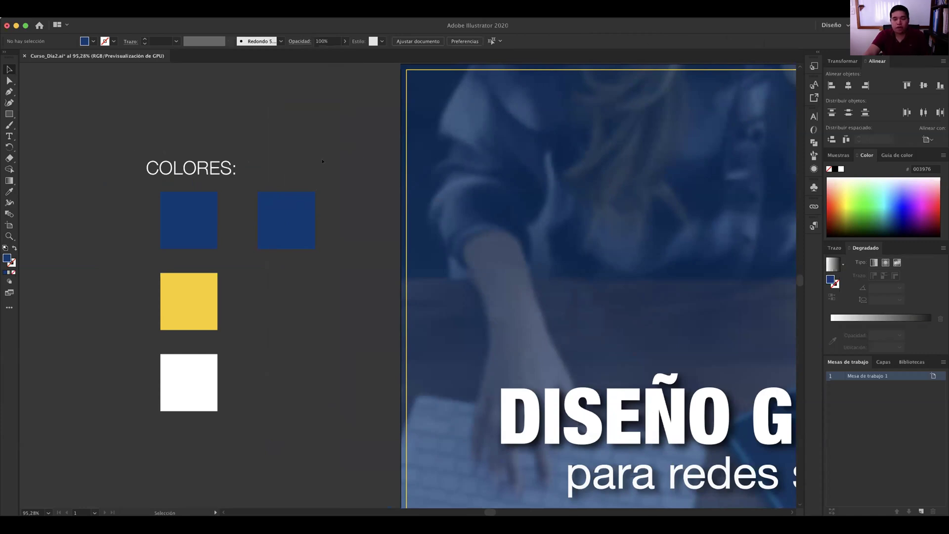
pyautogui.click(307, 193)
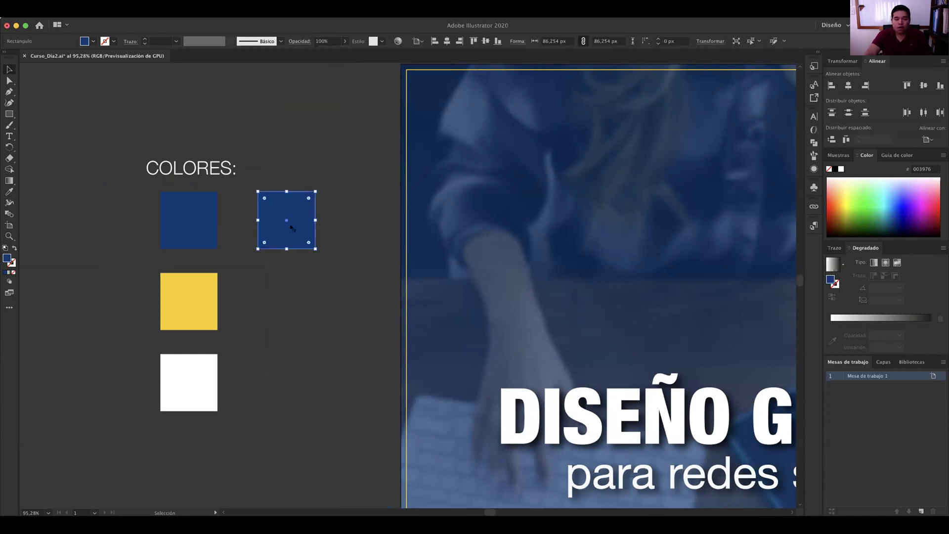
pyautogui.click(341, 237)
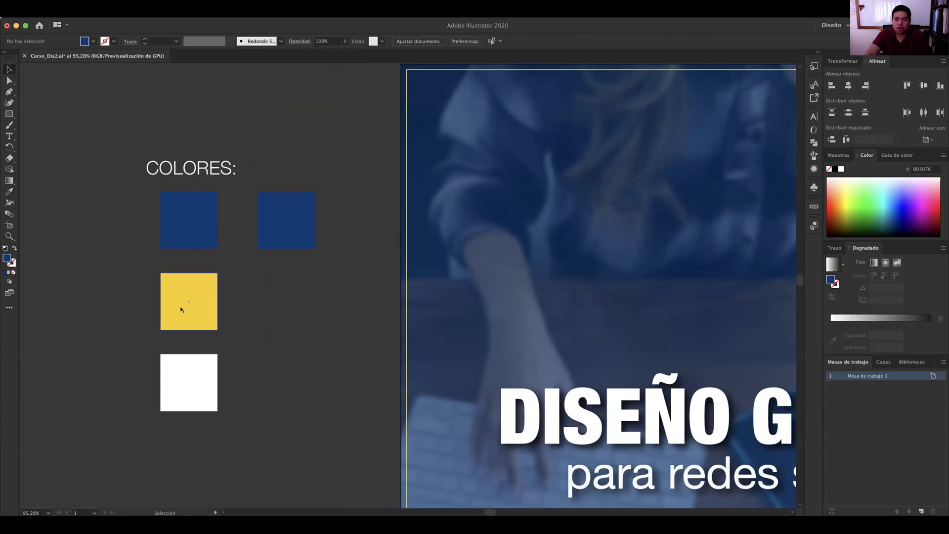
# - Duplicate the yellow swatch horizontally, placing the copy directly below the second blue square
pyautogui.click(196, 282)
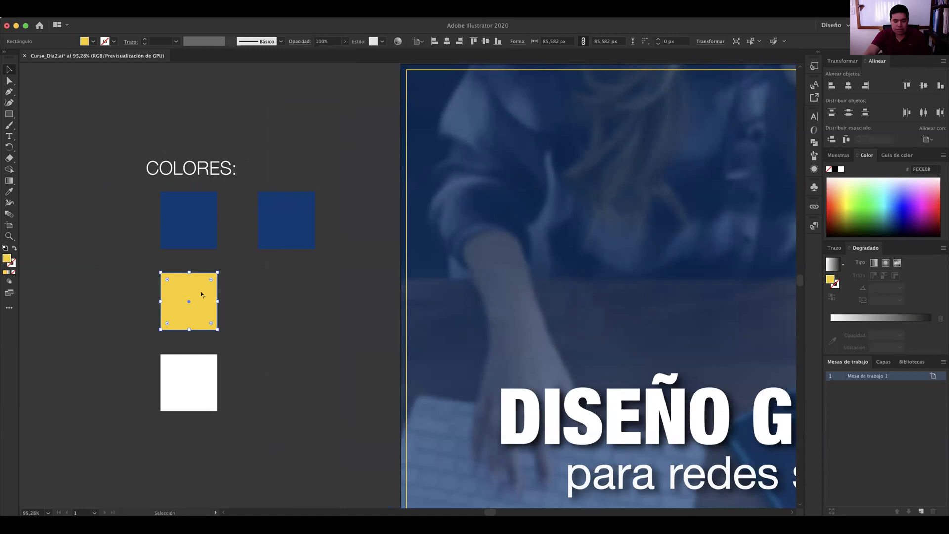
pyautogui.click(246, 297)
pyautogui.click(196, 311)
pyautogui.press('z')
pyautogui.moveTo(298, 301); pyautogui.dragTo(416, 310)
pyautogui.press('v')
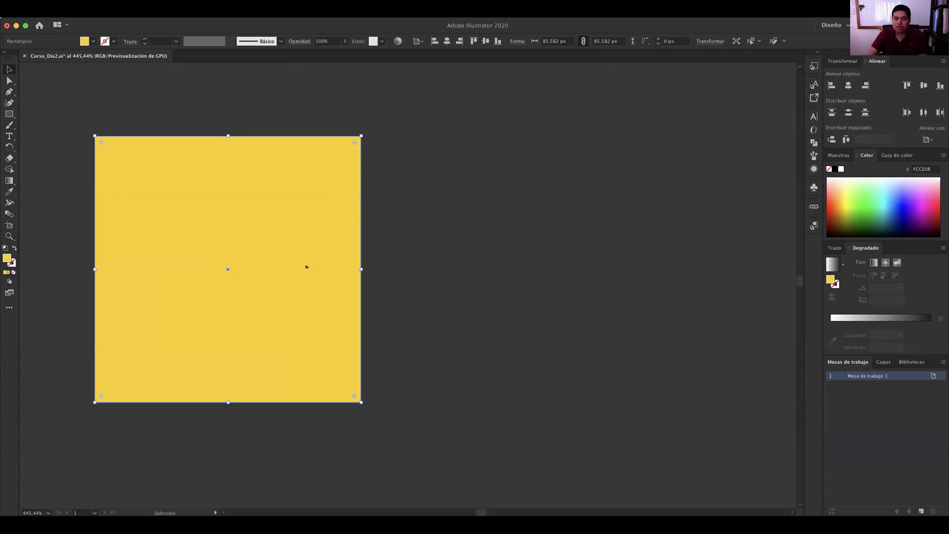
pyautogui.press('z')
pyautogui.moveTo(293, 261); pyautogui.dragTo(250, 266)
pyautogui.press('v')
pyautogui.moveTo(346, 279); pyautogui.dragTo(420, 279)
pyautogui.moveTo(485, 280); pyautogui.dragTo(536, 282)
pyautogui.click(648, 260)
pyautogui.press('z')
pyautogui.keyDown('alt'); pyautogui.click(625, 258); pyautogui.keyUp('alt')
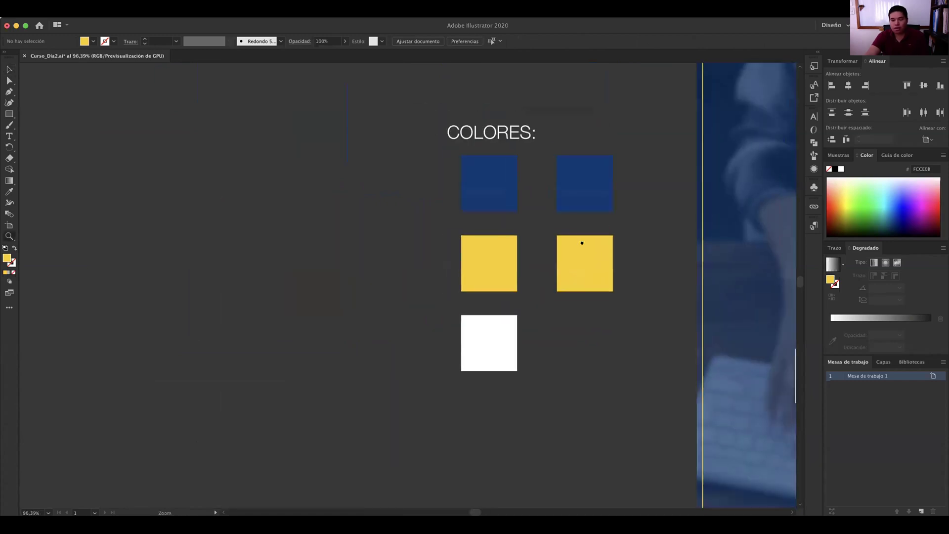
pyautogui.hscroll(5, 507, 257)
pyautogui.press('v')
pyautogui.hscroll(3, 564, 249)
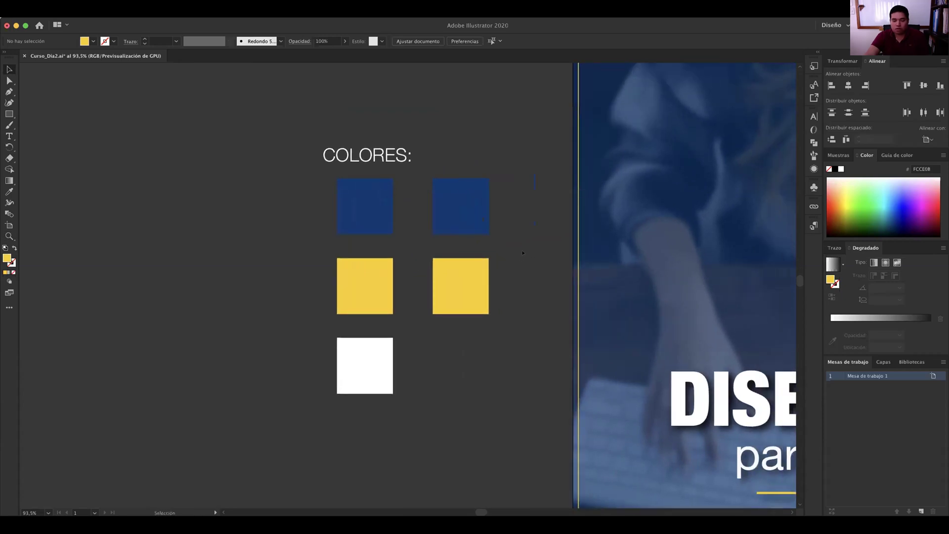
pyautogui.moveTo(321, 257); pyautogui.dragTo(348, 277)
pyautogui.press('super+shift+a')
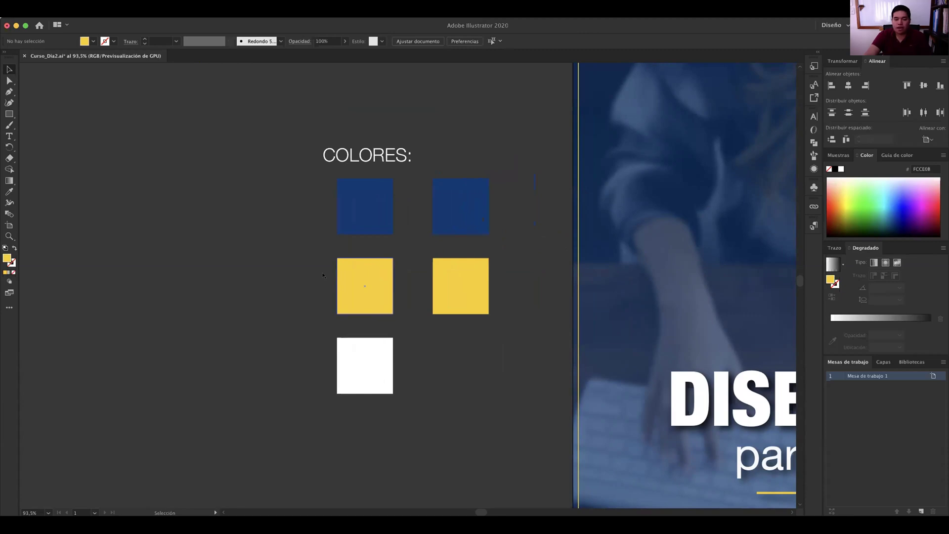
# - Remove the fill from the yellow swatch's copy, leaving the square without fill or stroke
pyautogui.hscroll(5, 322, 280)
pyautogui.click(304, 286)
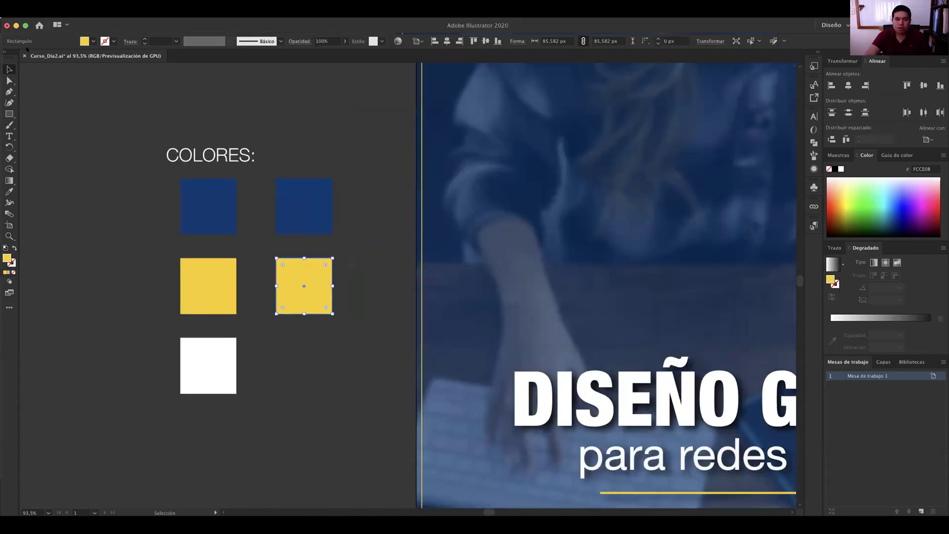
pyautogui.click(93, 41)
pyautogui.press('/')
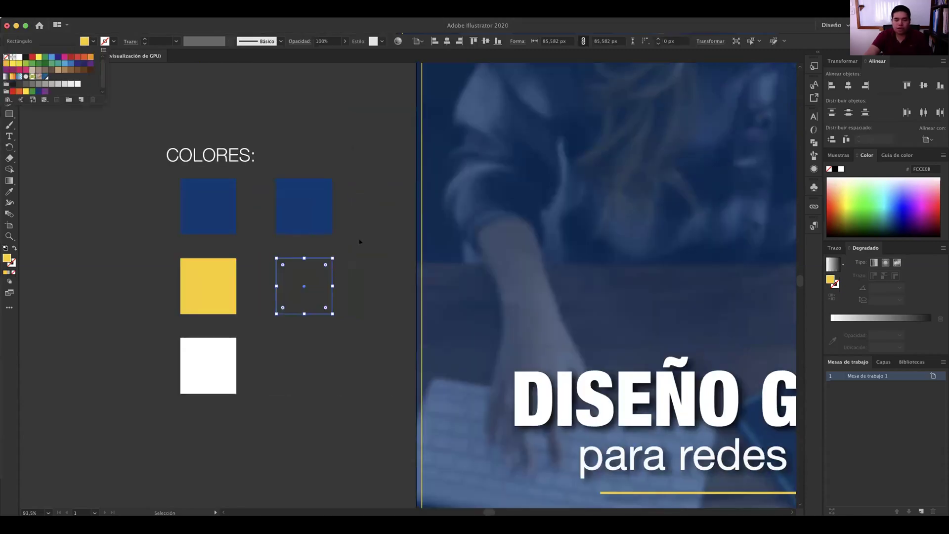
pyautogui.click(344, 293)
pyautogui.click(323, 281)
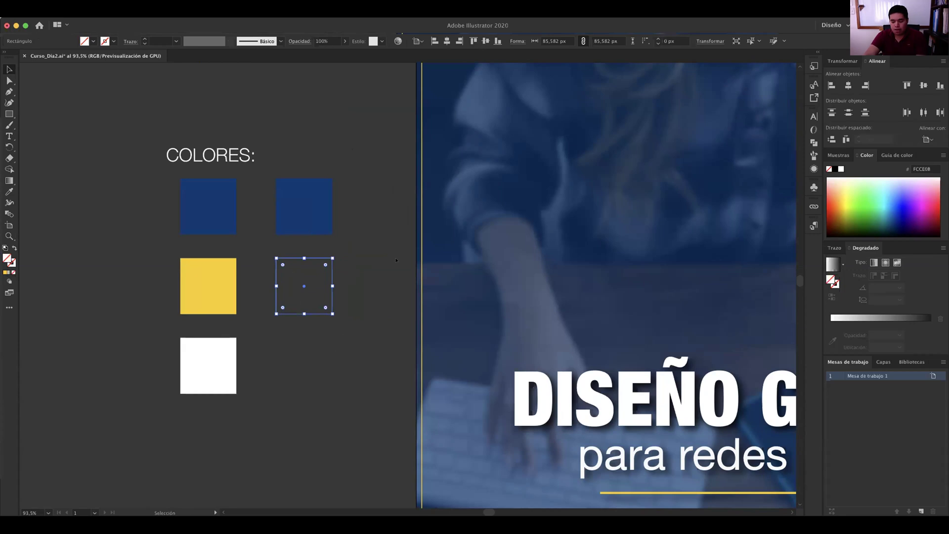
# - Sample the artboard's thin yellow frame onto the empty square with the Eyedropper, giving it a 1 pt yellow stroke
pyautogui.press('i')
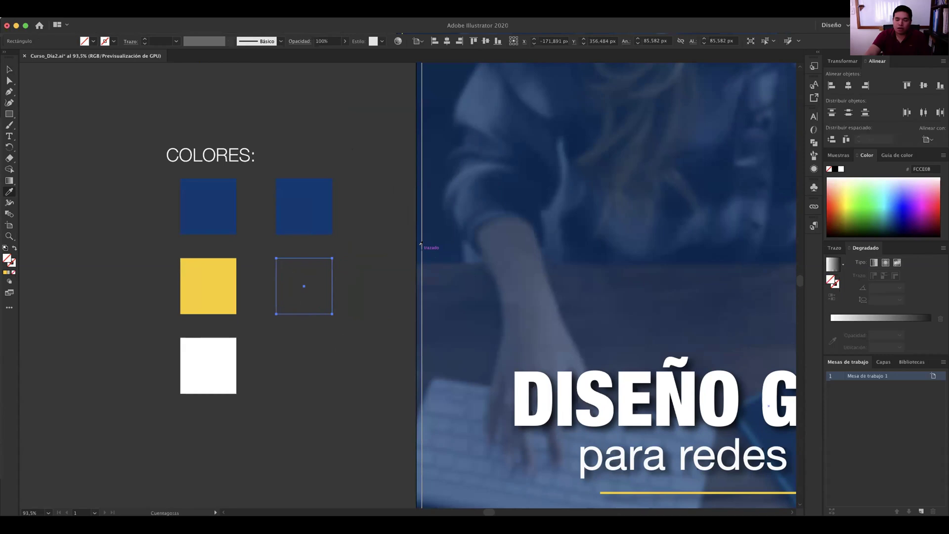
pyautogui.click(390, 249)
pyautogui.press('v')
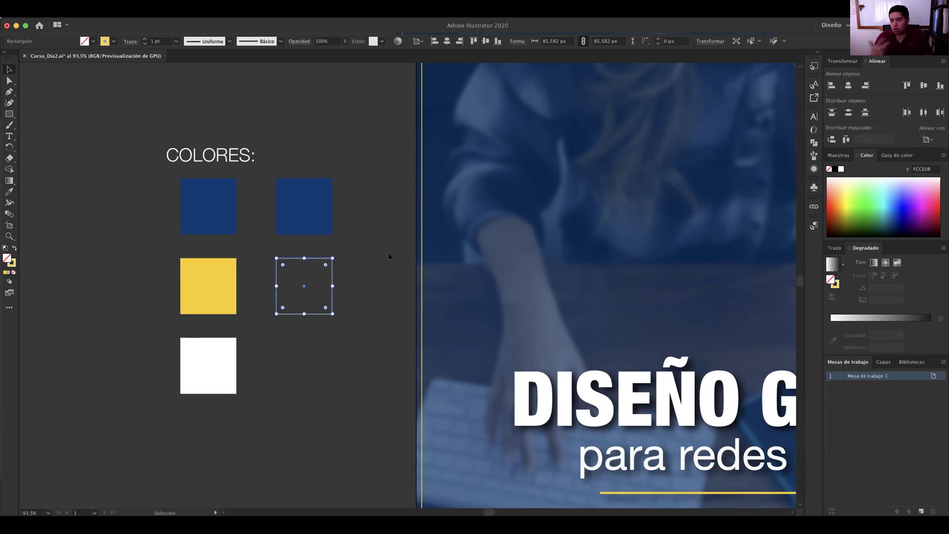
pyautogui.click(389, 257)
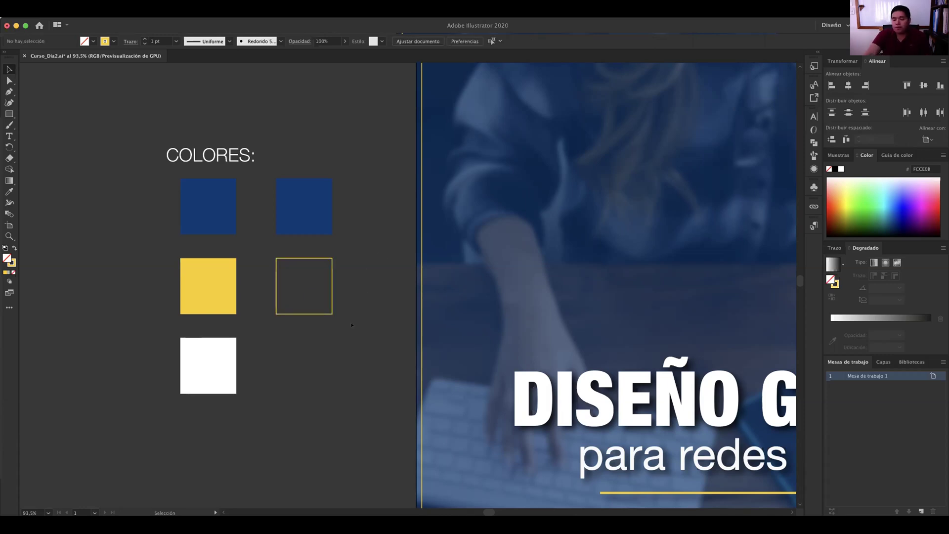
# - Swap the outlined square's fill and stroke so it has a yellow fill and no stroke
pyautogui.click(331, 302)
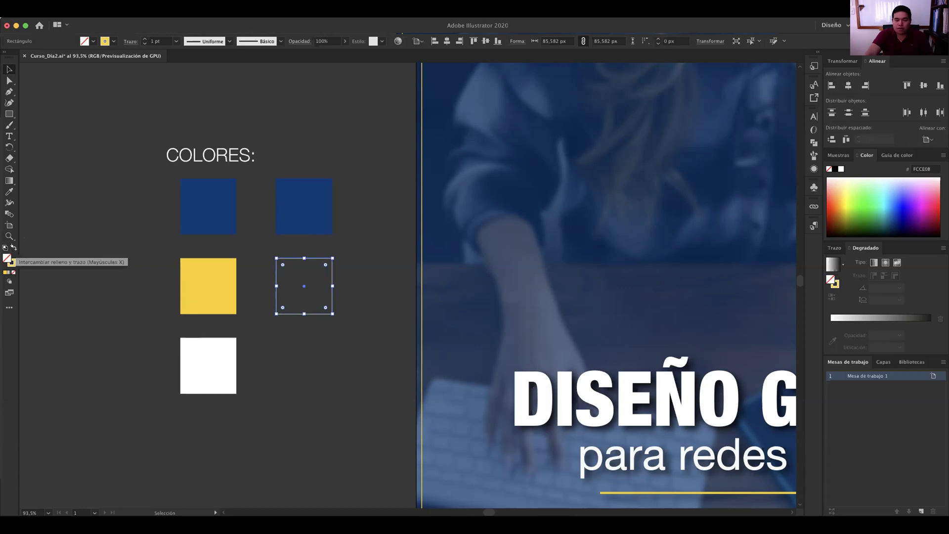
pyautogui.click(14, 249)
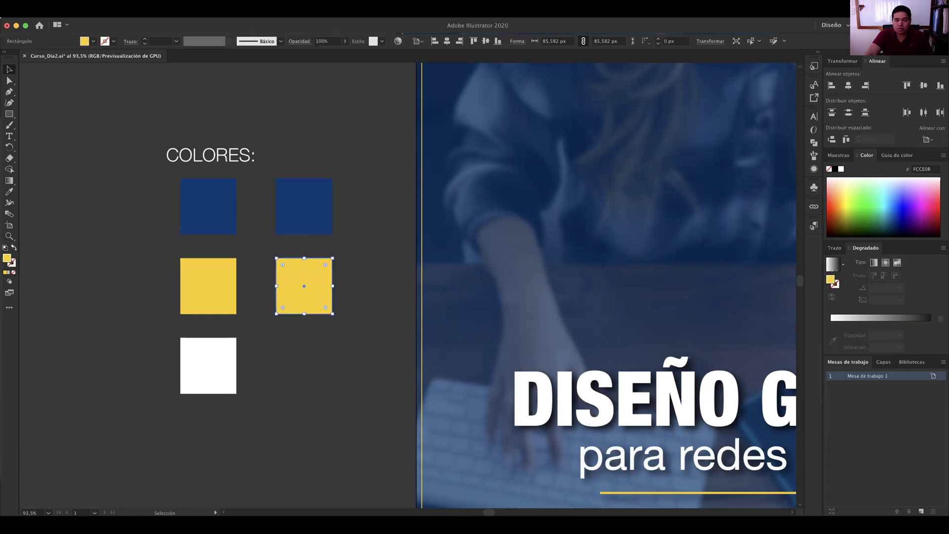
pyautogui.click(353, 297)
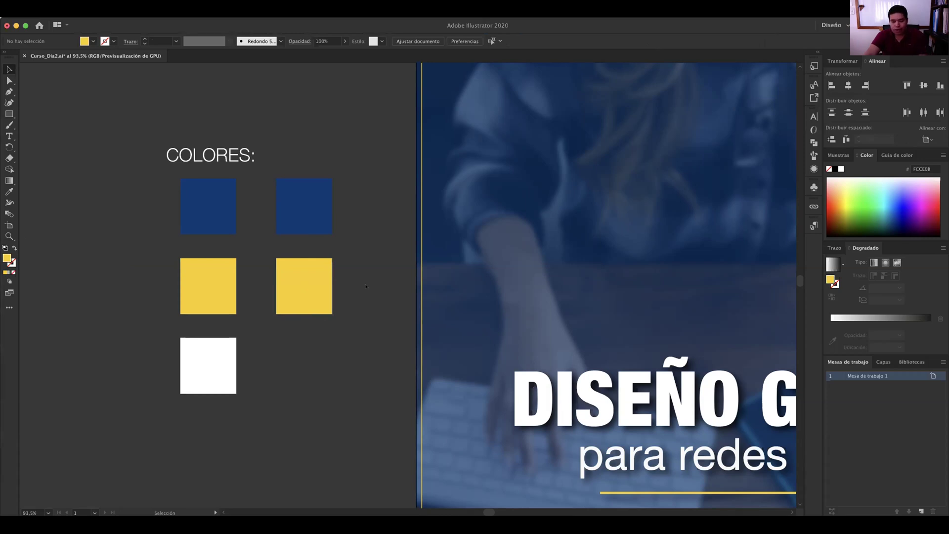
# - Duplicate the white swatch horizontally, placing the copy directly below the second yellow square
pyautogui.click(324, 273)
pyautogui.click(223, 348)
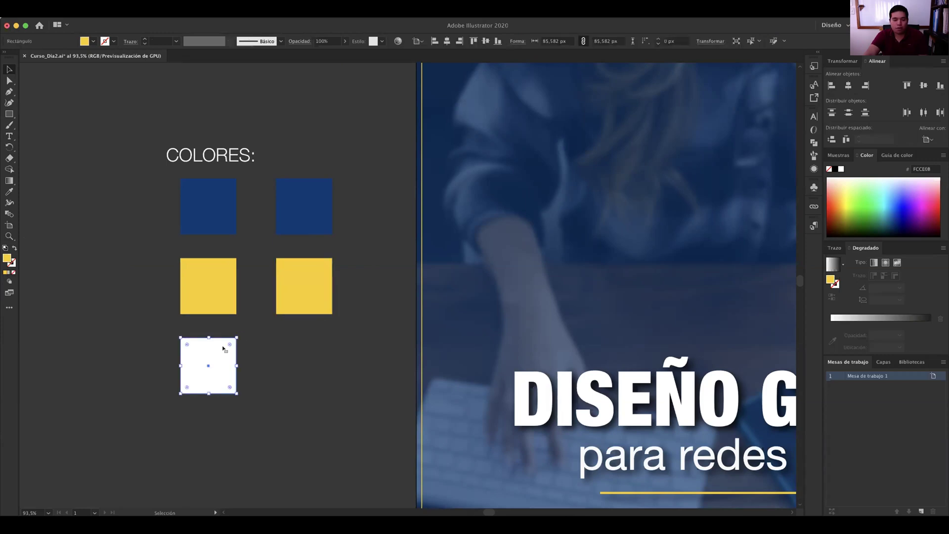
pyautogui.moveTo(216, 354); pyautogui.dragTo(311, 354)
pyautogui.click(394, 312)
# - Try recolouring the 1080 px blue overlay rectangle by sampling the second yellow swatch with the Eyedropper, and undo it
pyautogui.press('z')
pyautogui.moveTo(313, 310); pyautogui.dragTo(218, 265)
pyautogui.hscroll(5, 234, 176)
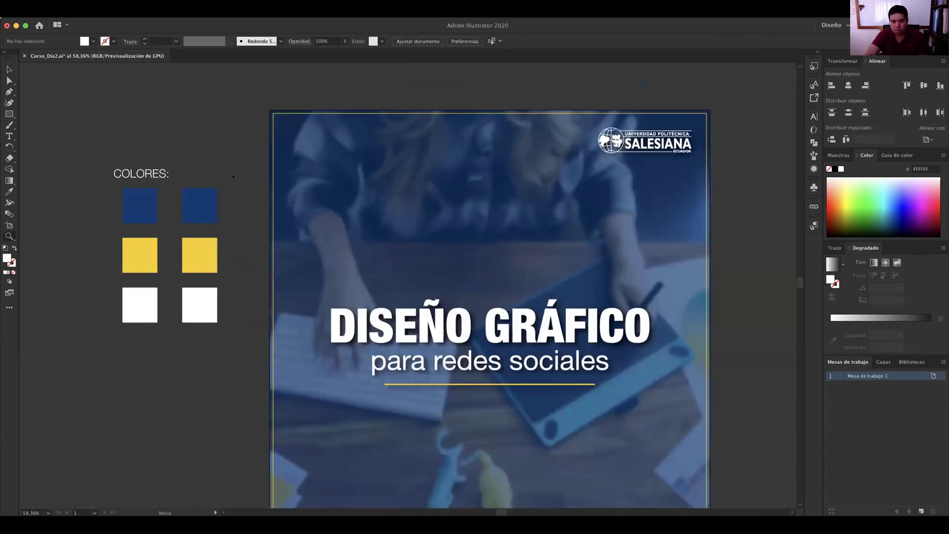
pyautogui.scroll(-2, 233, 176)
pyautogui.press('v')
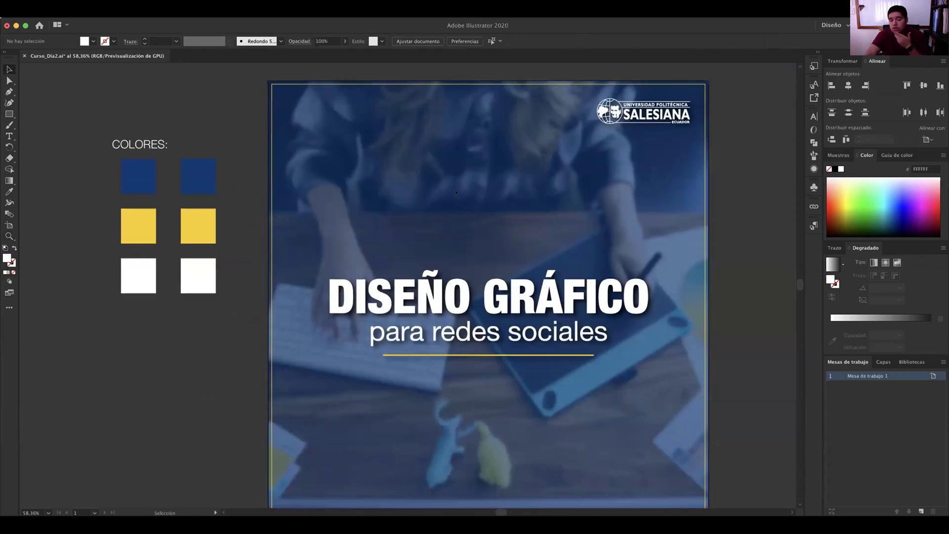
pyautogui.click(483, 214)
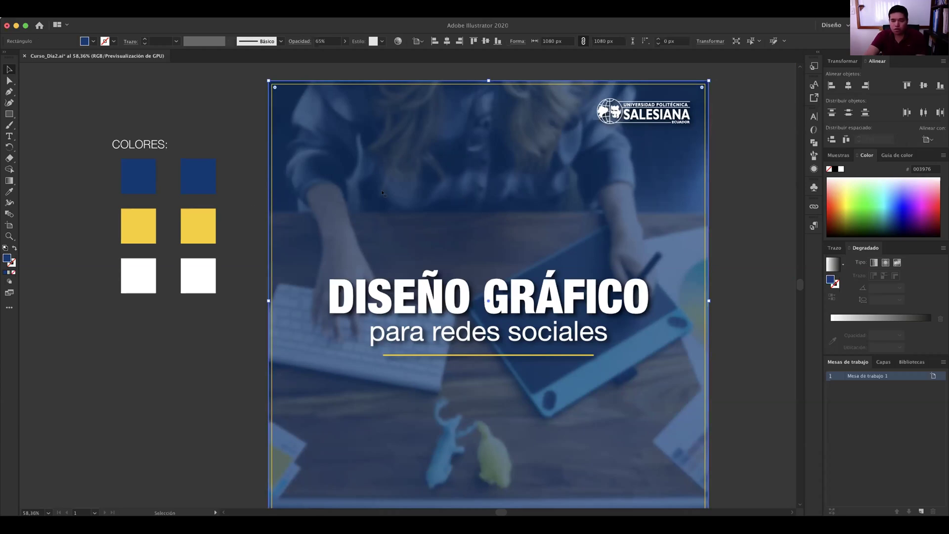
pyautogui.press('i')
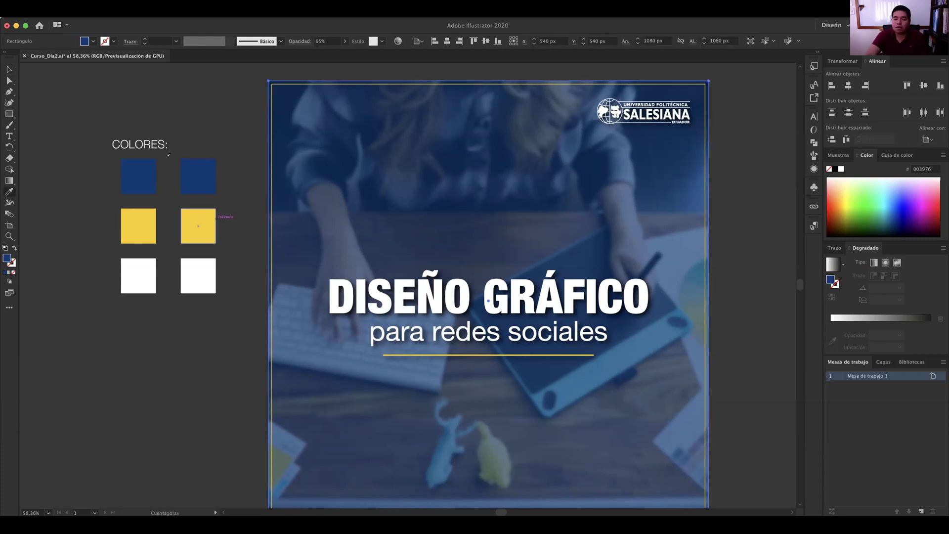
pyautogui.click(210, 217)
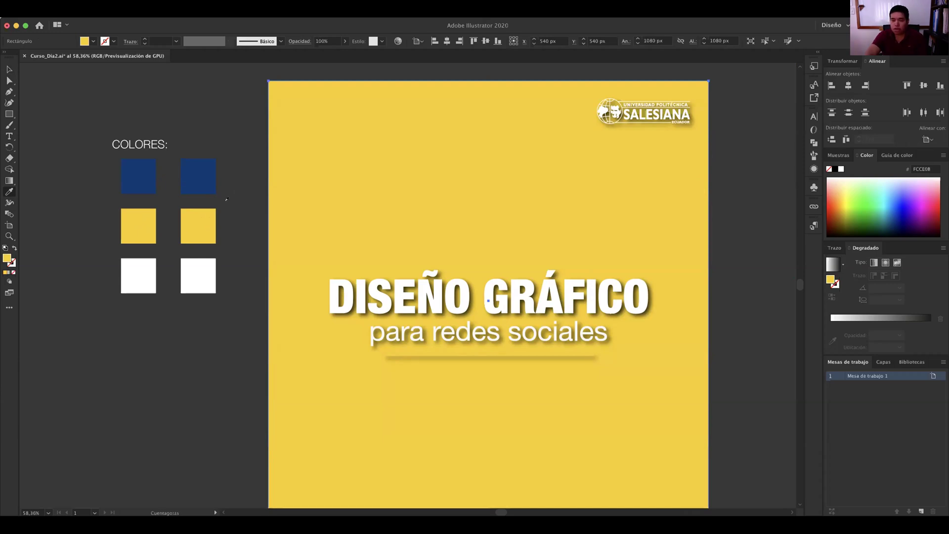
pyautogui.hotkey('ctrl', 'z')
# - Lower the second yellow swatch's opacity to 54%
pyautogui.press('v')
pyautogui.click(188, 233)
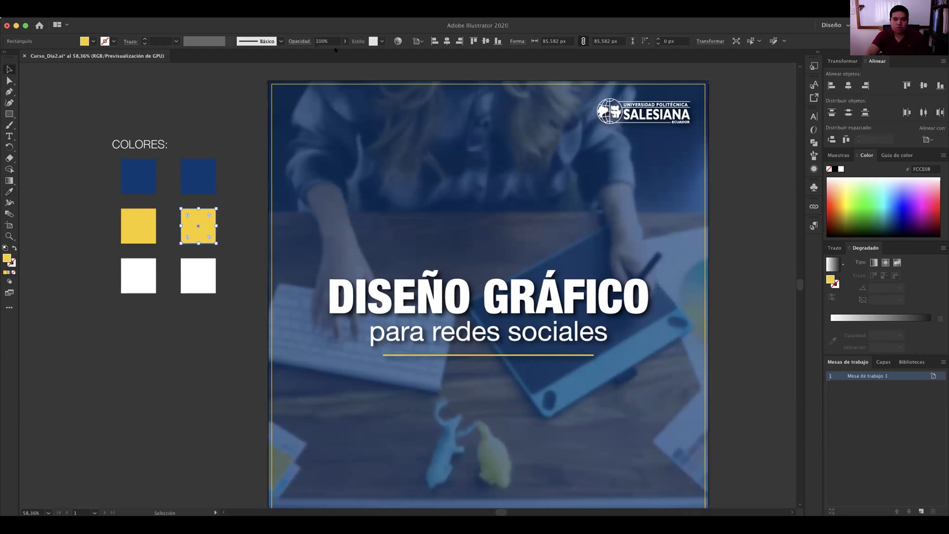
pyautogui.click(345, 41)
pyautogui.moveTo(343, 52); pyautogui.dragTo(328, 53)
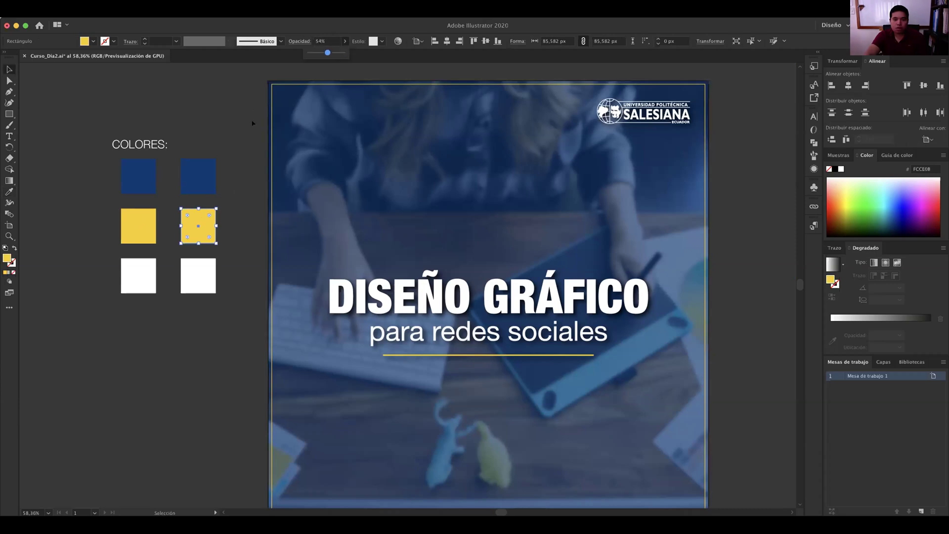
# - Try applying the semi-transparent yellow swatch's colour and opacity to the blue overlay rectangle with the Eyedropper, and undo it
pyautogui.click(315, 155)
pyautogui.press('i')
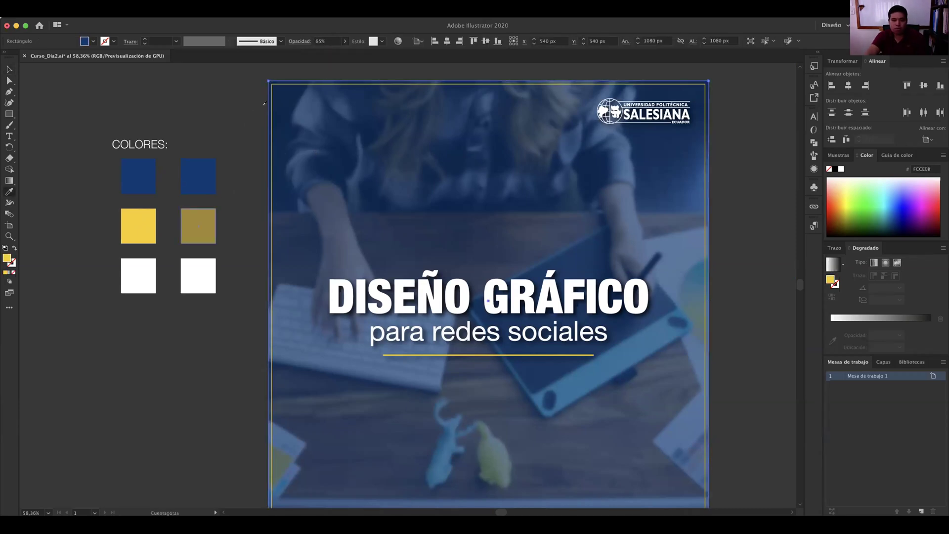
pyautogui.click(198, 226)
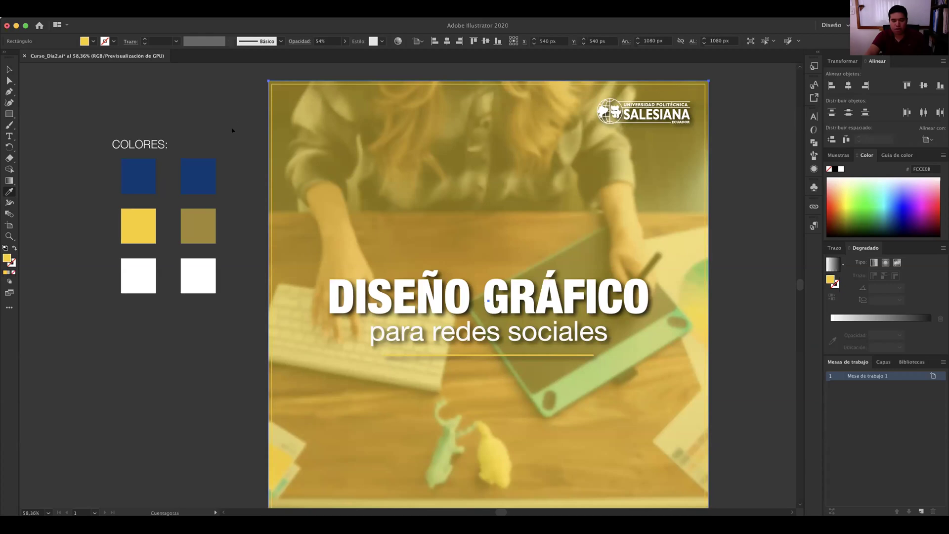
pyautogui.press('super+z')
# - Restore the second yellow swatch's opacity to 100%
pyautogui.press('v')
pyautogui.click(198, 226)
pyautogui.click(345, 41)
pyautogui.moveTo(327, 50); pyautogui.dragTo(345, 52)
pyautogui.click(234, 110)
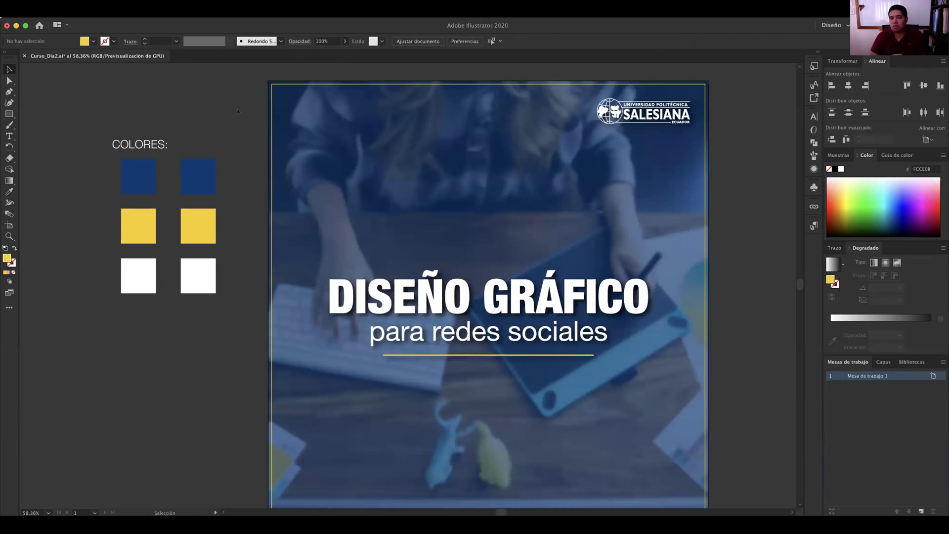
pyautogui.moveTo(381, 161); pyautogui.dragTo(277, 133)
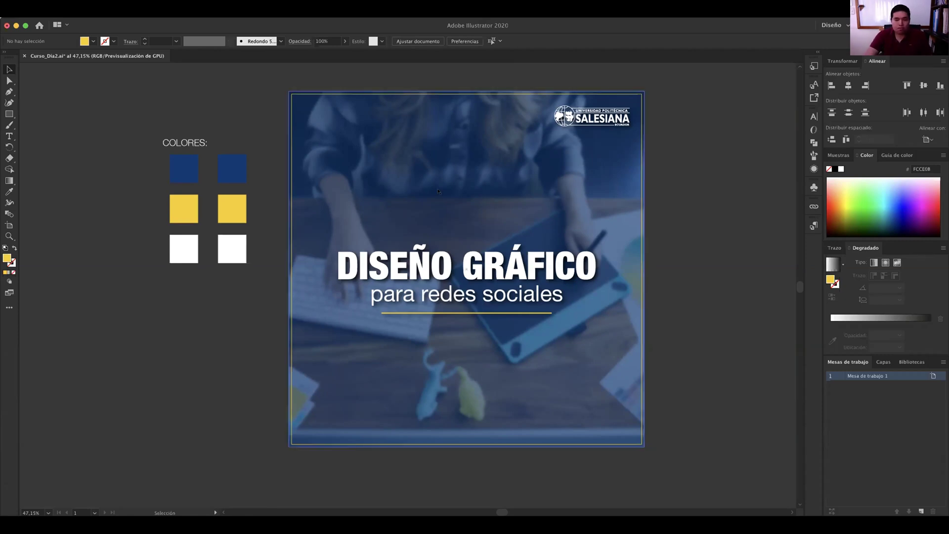
pyautogui.press('z')
pyautogui.moveTo(450, 182)
pyautogui.mouseDown()
pyautogui.moveTo(471, 190)
pyautogui.moveTo(460, 185)
pyautogui.moveTo(462, 195)
pyautogui.mouseUp()
pyautogui.press('v')
pyautogui.hscroll(-1, 752, 201)
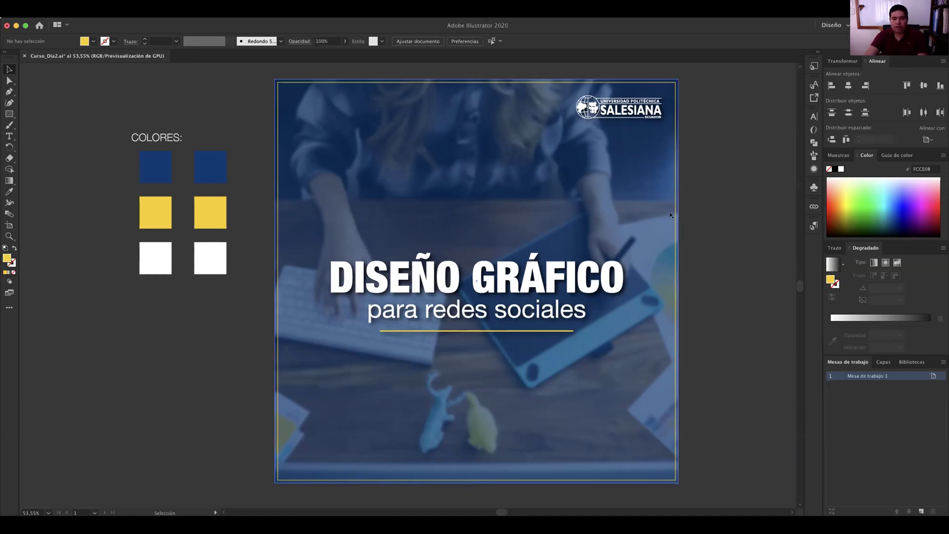
# - Add the point text "CURSO DE ADOBE ILUSTRATOR" in the empty canvas area beside the design, opposite the colour swatches
pyautogui.press('t')
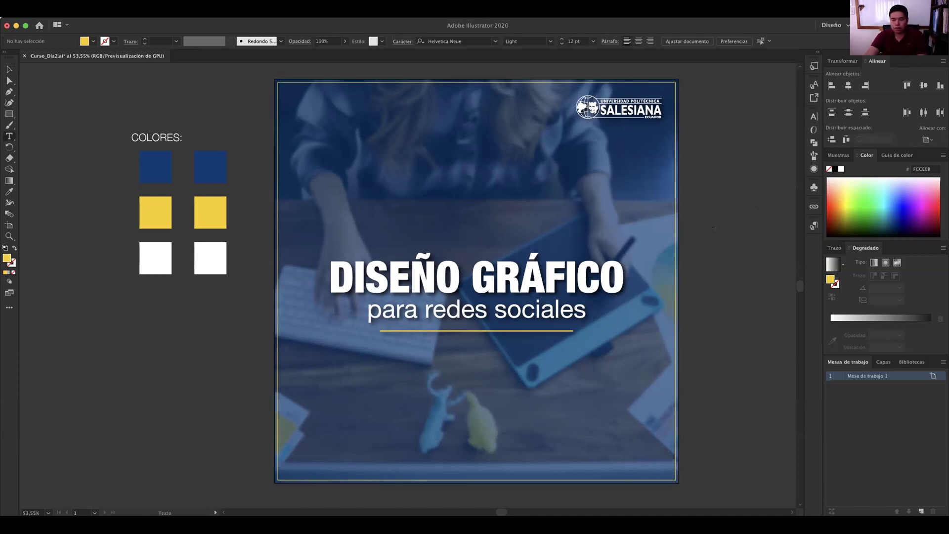
pyautogui.hscroll(5, 714, 228)
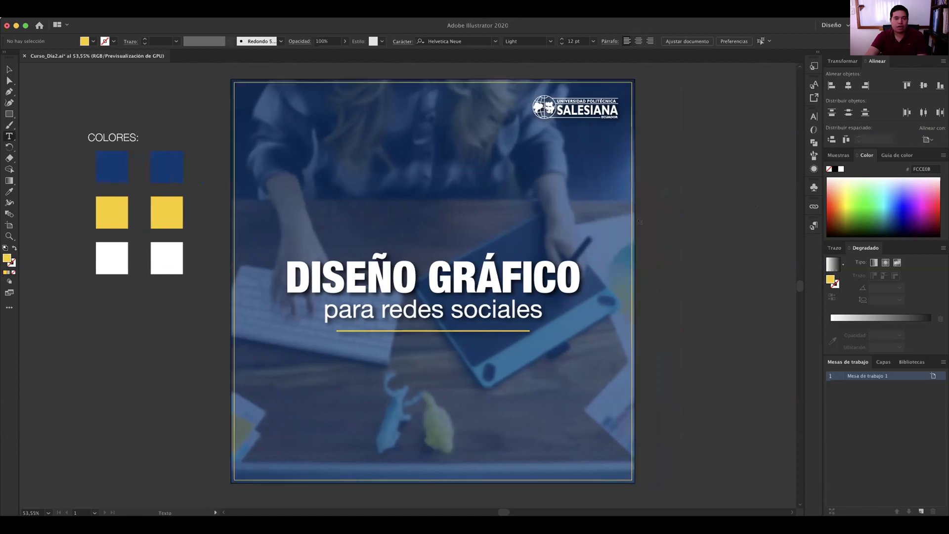
pyautogui.hscroll(5, 639, 221)
pyautogui.hscroll(1, 626, 220)
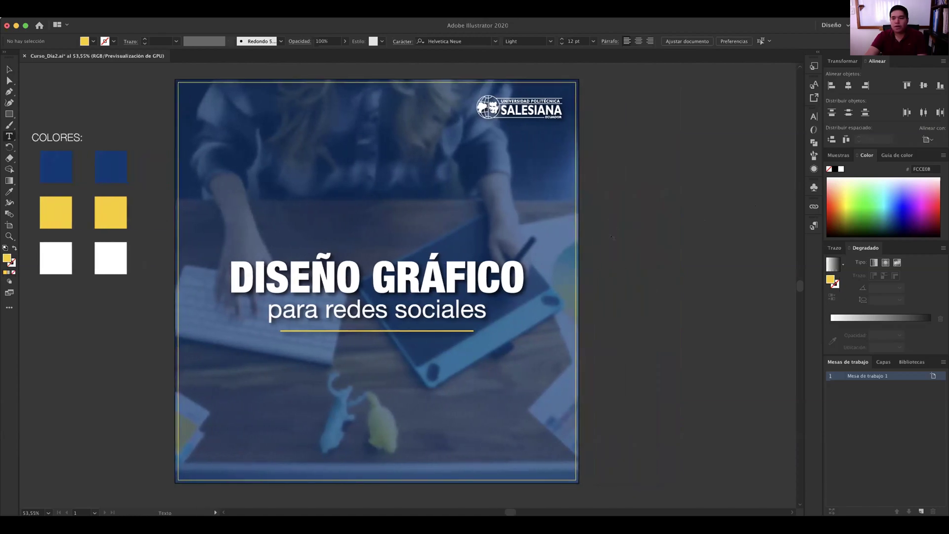
pyautogui.click(613, 237)
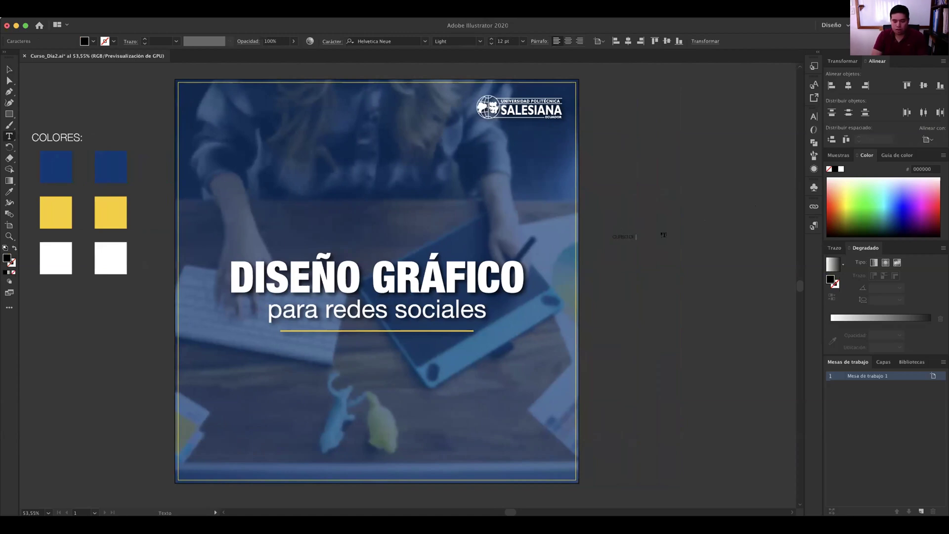
pyautogui.write('INIC')
pyautogui.write('BE ILLUSTRATOR')
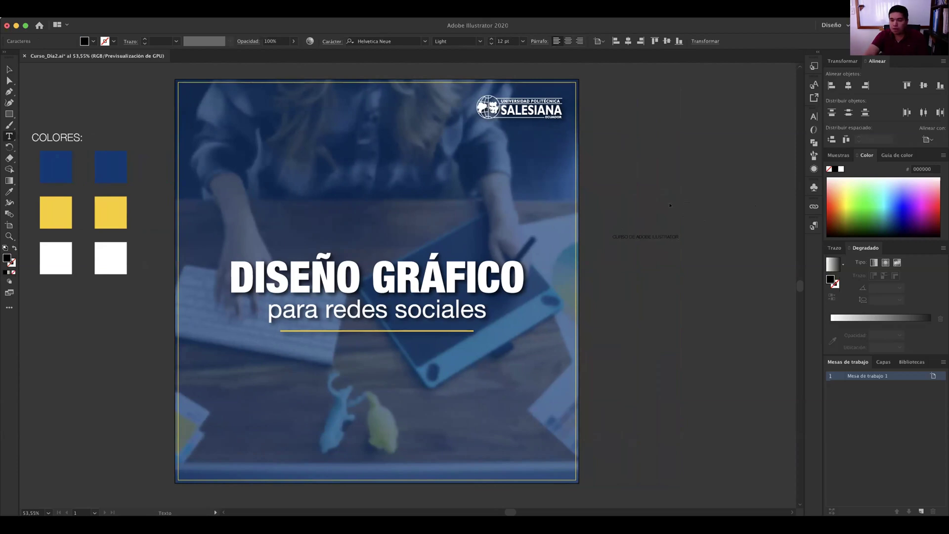
pyautogui.press('Escape')
pyautogui.click(670, 205)
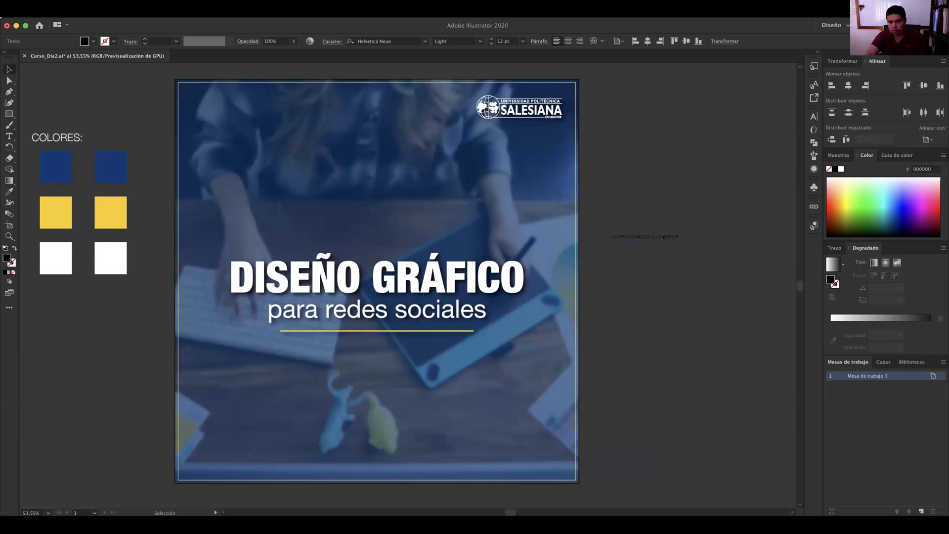
# - Move the "CURSO DE ADOBE ILUSTRATOR" text above the DISEÑO GRÁFICO title and scale it up to about 33 pt
pyautogui.click(665, 237)
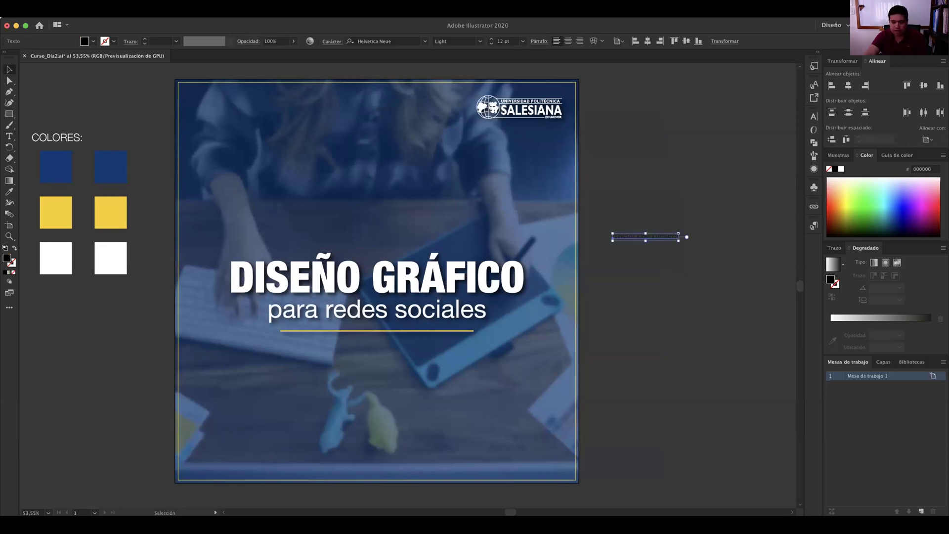
pyautogui.moveTo(574, 201); pyautogui.dragTo(375, 227)
pyautogui.hscroll(-2, 375, 227)
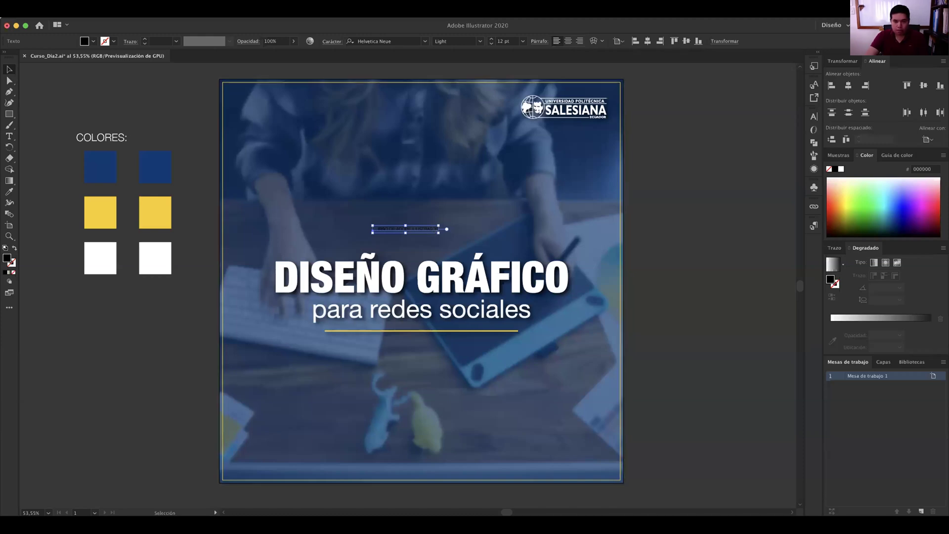
pyautogui.moveTo(439, 233); pyautogui.dragTo(554, 250)
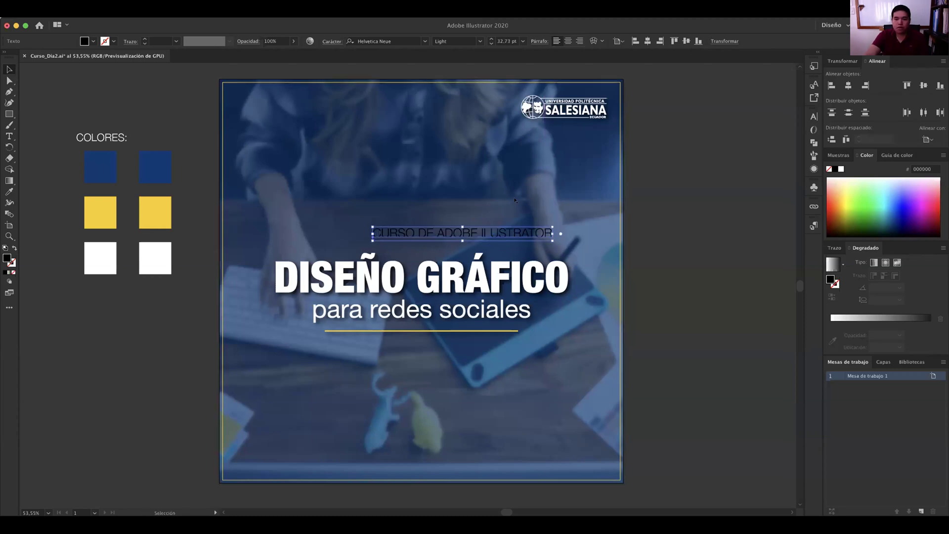
pyautogui.press('super+shift+a')
pyautogui.press('super+z')
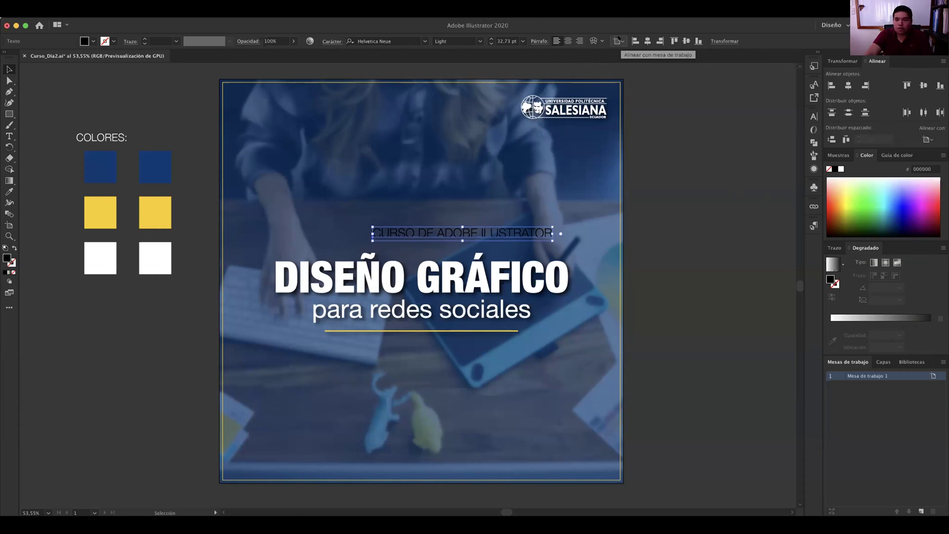
# - Centre the "CURSO DE ADOBE ILUSTRATOR" text horizontally relative to the artboard
pyautogui.click(618, 39)
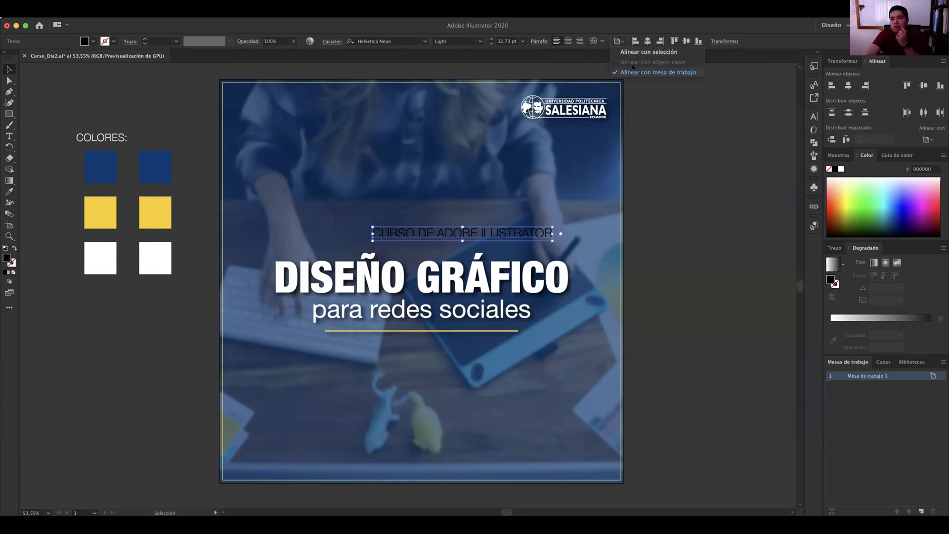
pyautogui.click(647, 73)
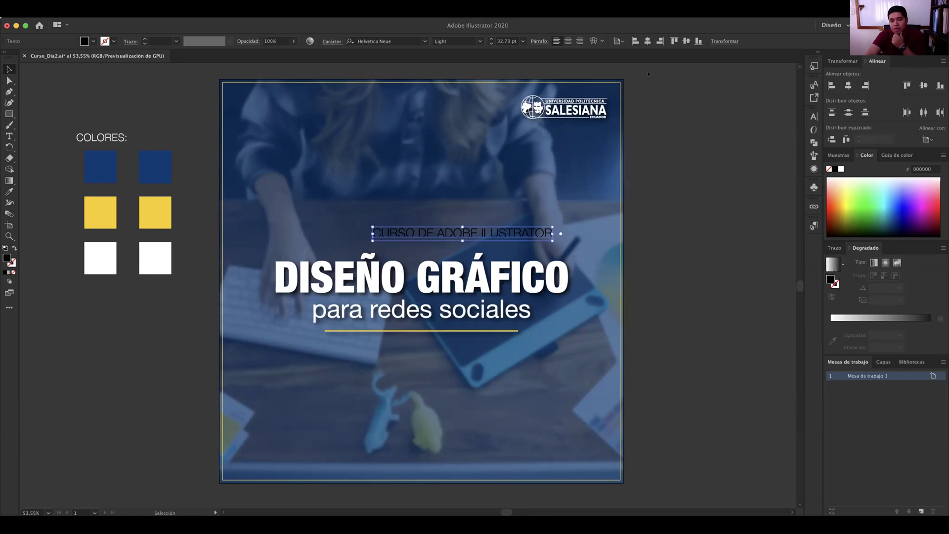
pyautogui.click(647, 42)
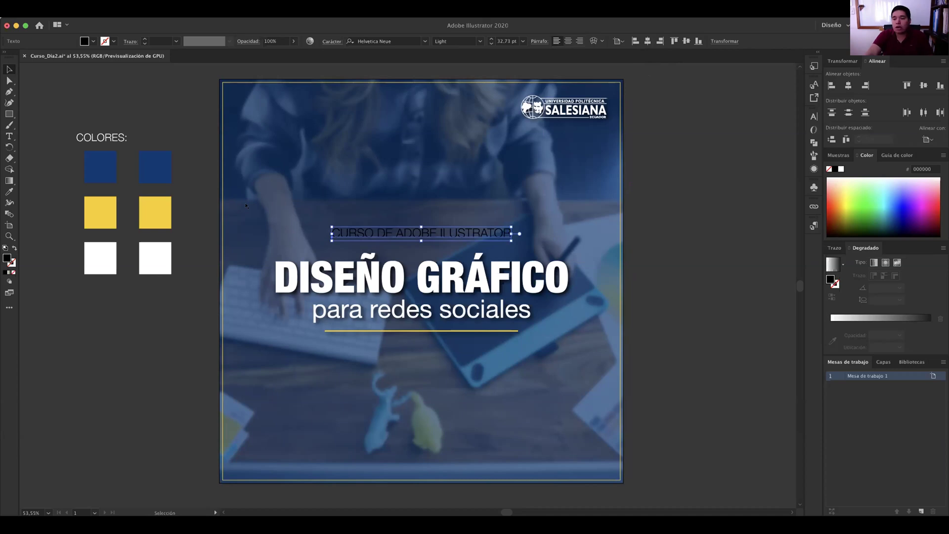
# - Colour the "CURSO DE ADOBE ILUSTRATOR" text by sampling the second yellow swatch with the Eyedropper, and move it slightly farther above the title
pyautogui.press('i')
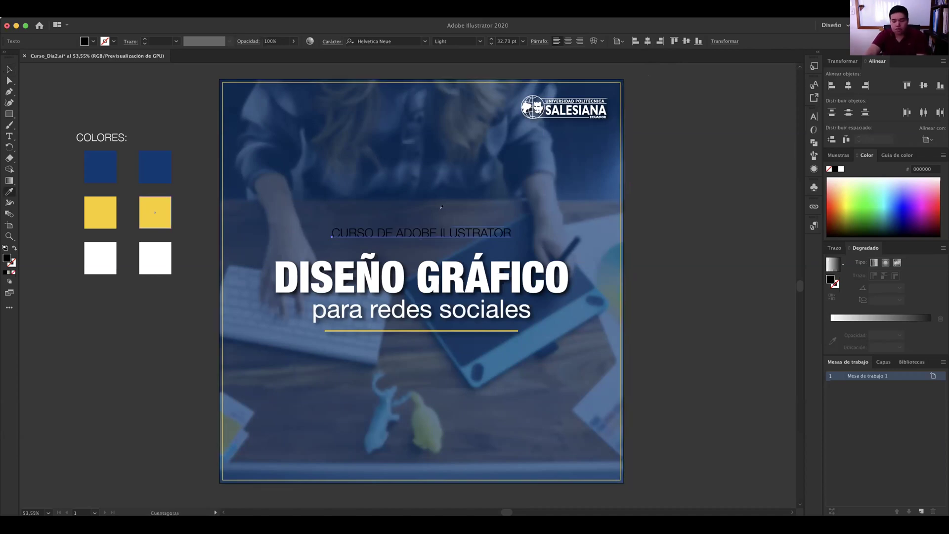
pyautogui.press('v')
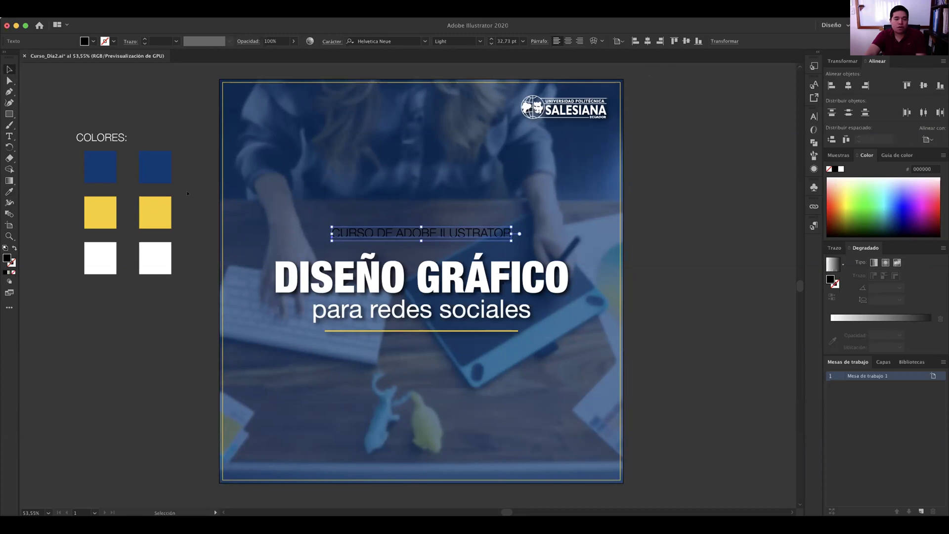
pyautogui.press('i')
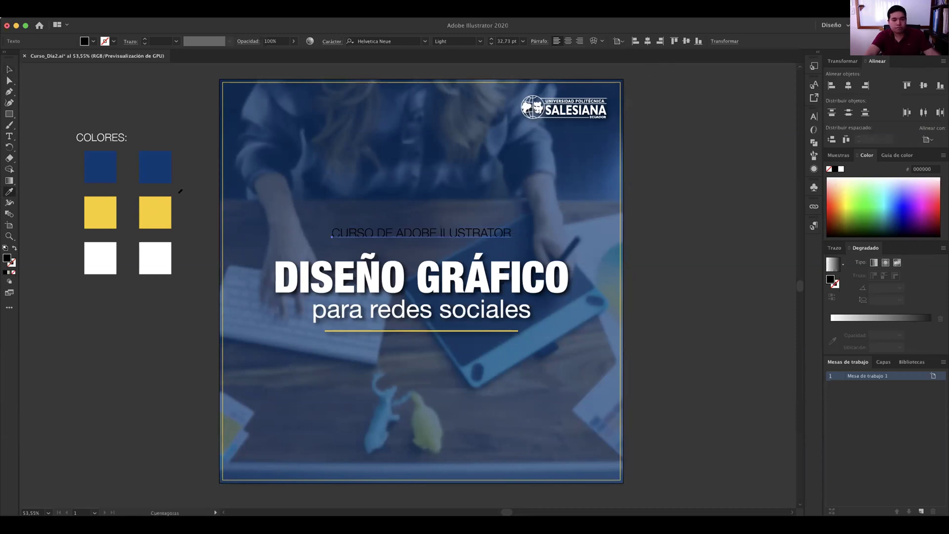
pyautogui.click(166, 198)
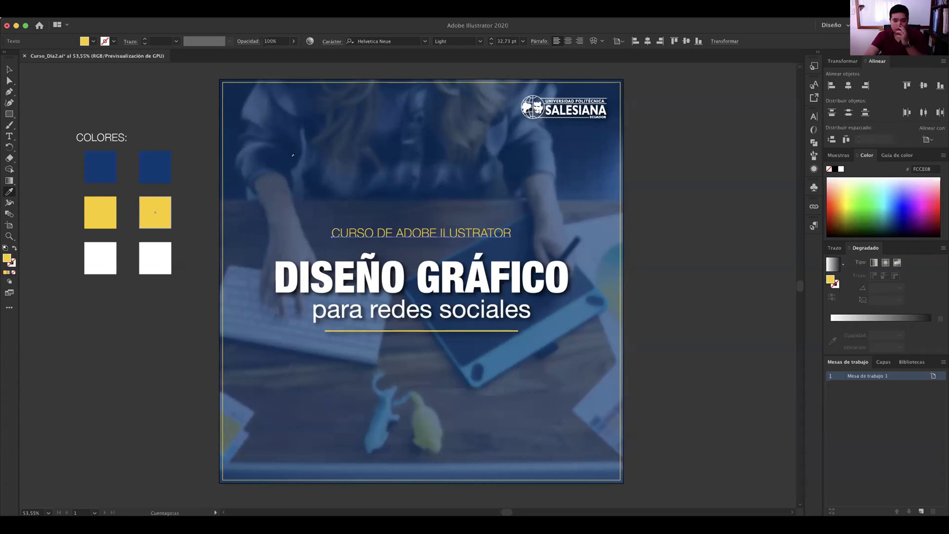
pyautogui.press('v')
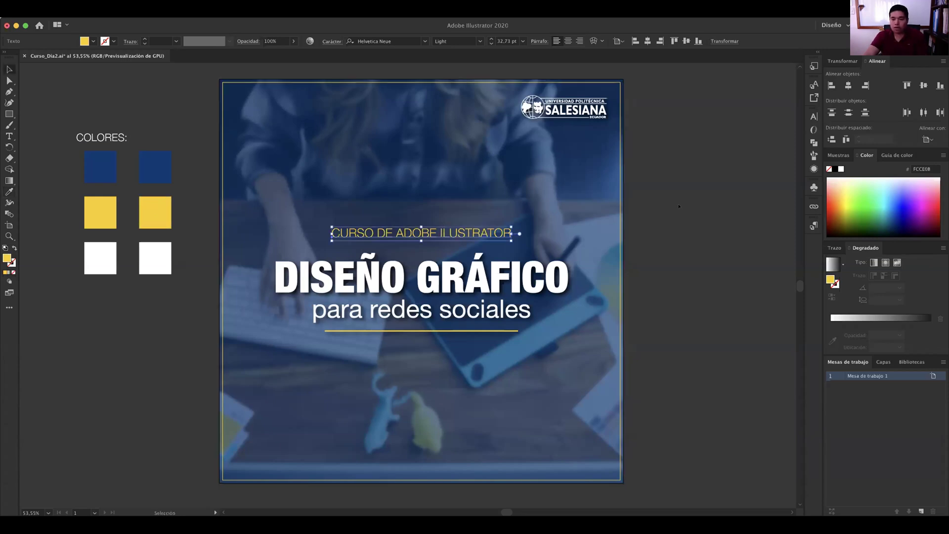
pyautogui.click(686, 205)
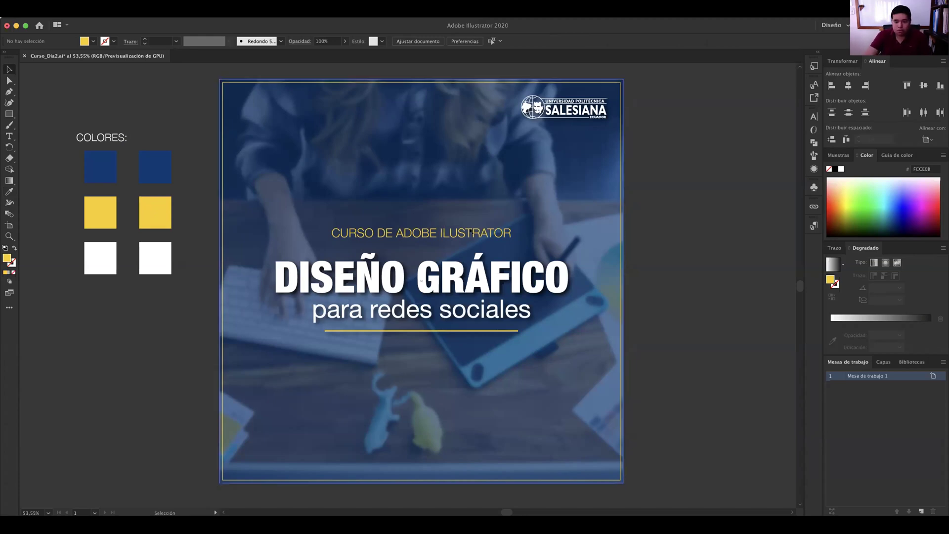
pyautogui.moveTo(420, 233); pyautogui.dragTo(420, 224)
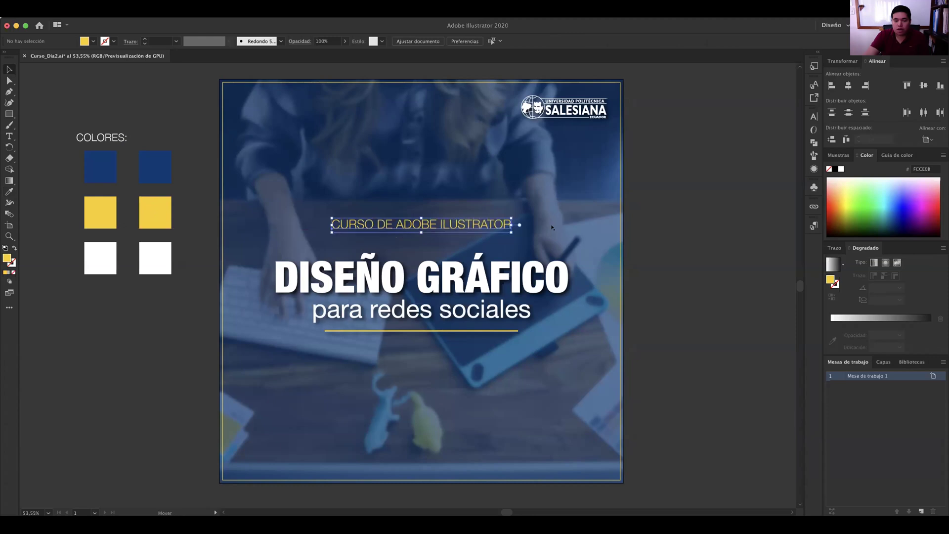
pyautogui.click(692, 214)
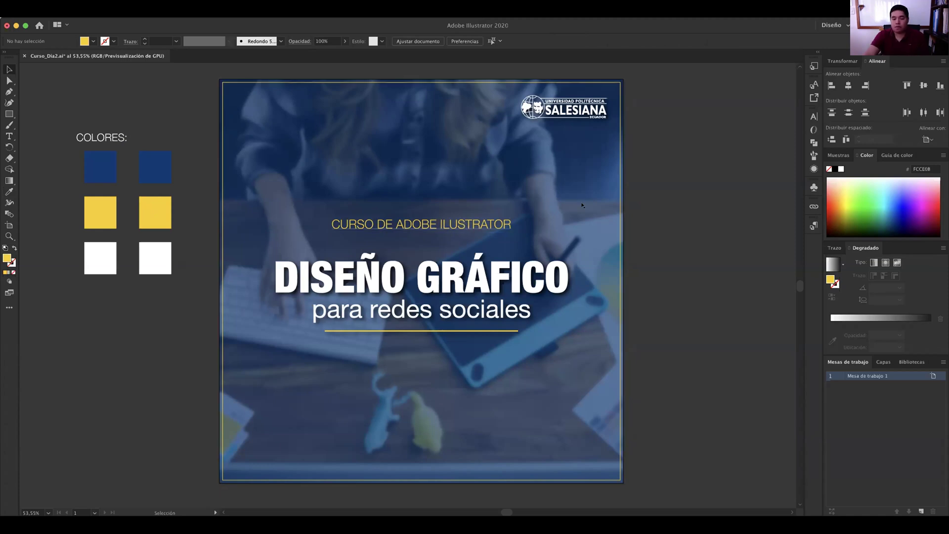
# - Apply a drop shadow to the yellow text line with Multiply mode, 75% opacity, 7 px X and Y offsets and 5 px blur
pyautogui.click(494, 225)
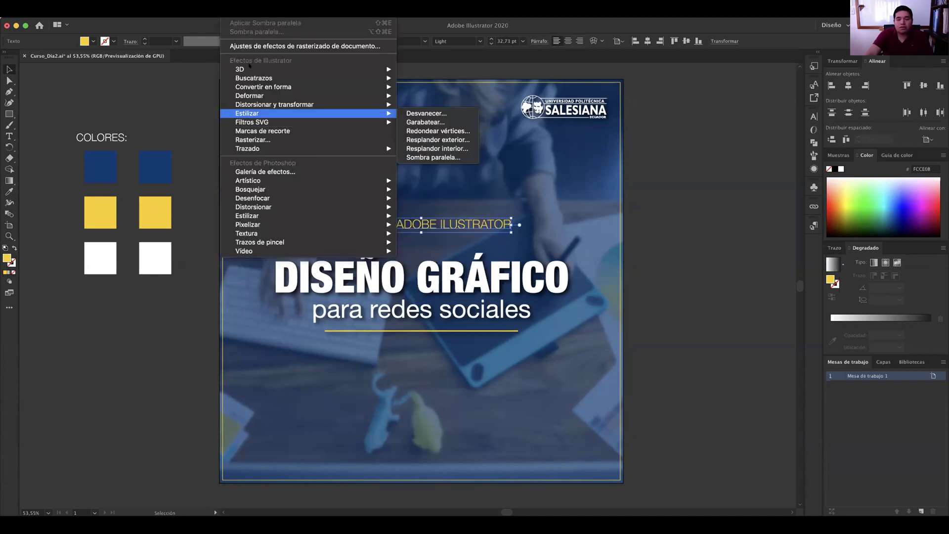
pyautogui.moveTo(376, 113)
pyautogui.press('Return')
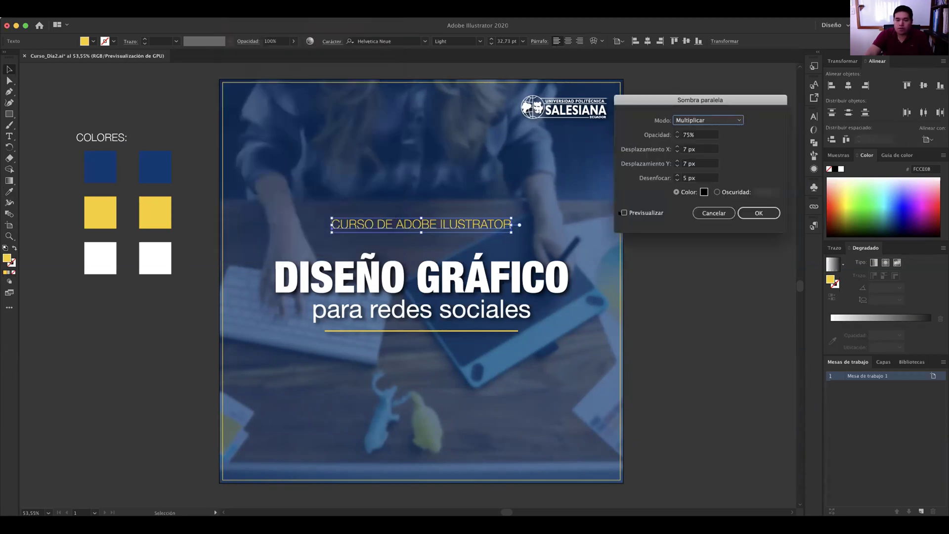
pyautogui.click(623, 213)
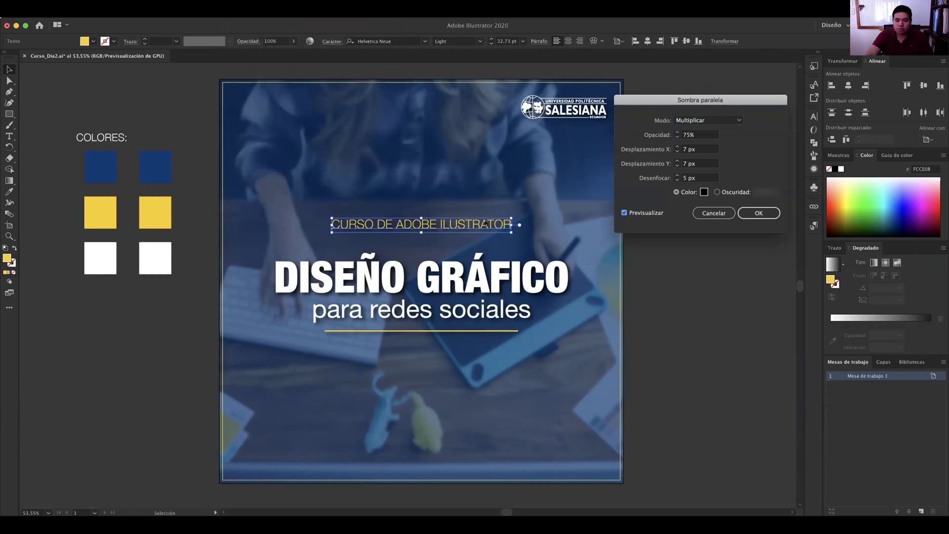
pyautogui.press('Return')
pyautogui.hotkey('ctrl', 'shift', 'a')
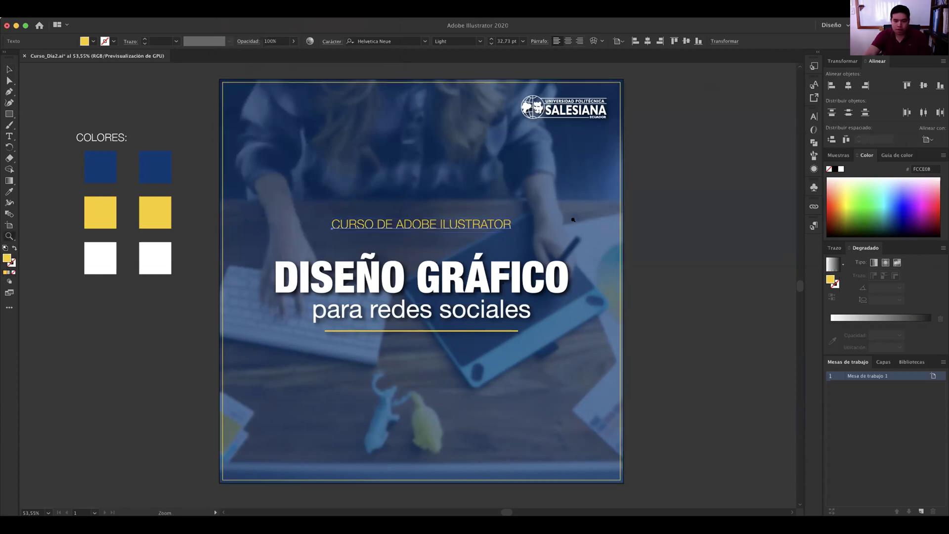
# - Examine the yellow text line up close and confirm its drop shadow settings again with the preview on
pyautogui.press('z')
pyautogui.click(621, 215)
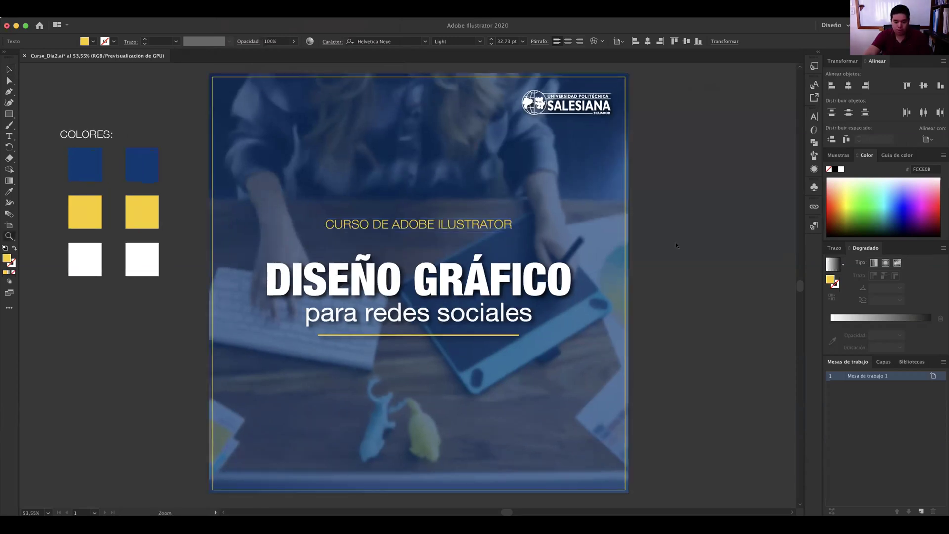
pyautogui.click(494, 223)
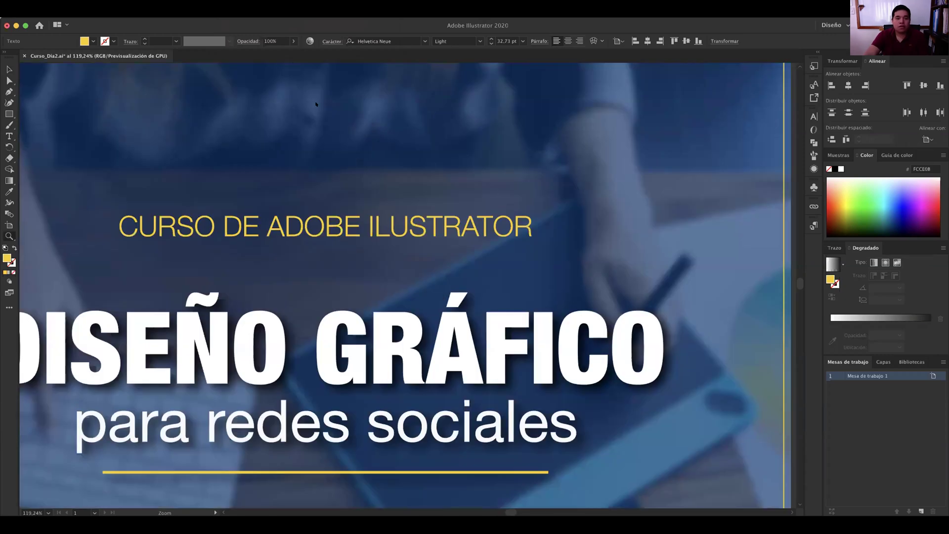
pyautogui.moveTo(317, 105); pyautogui.dragTo(351, 119)
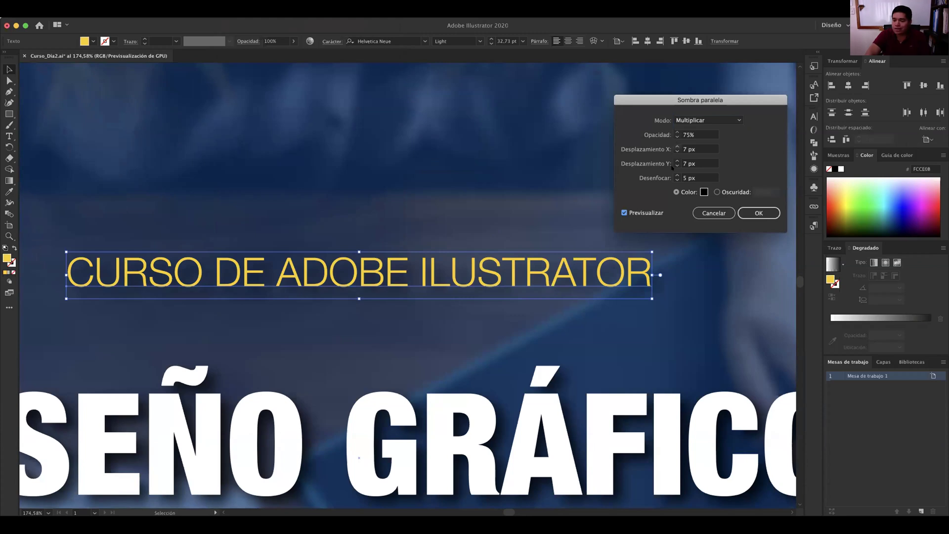
pyautogui.click(753, 211)
pyautogui.press('z')
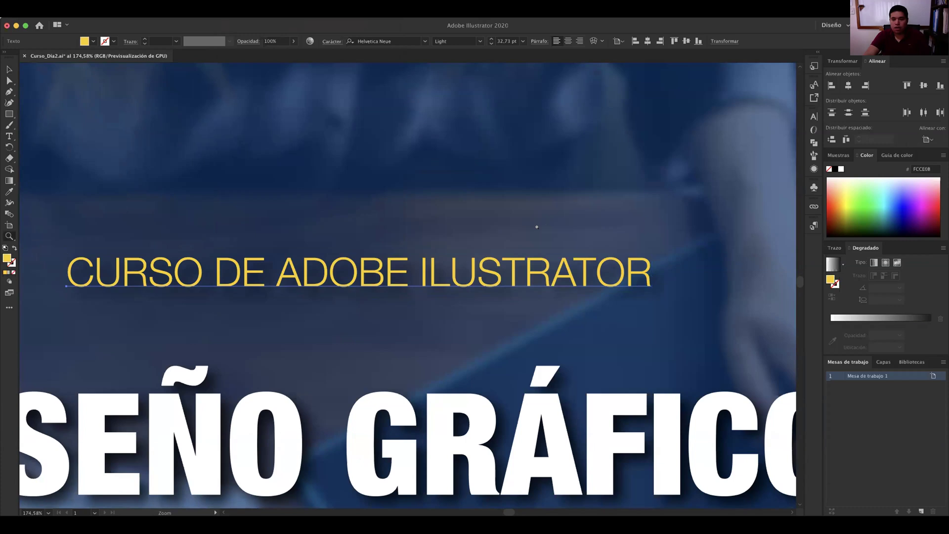
pyautogui.scroll(-1, 537, 227)
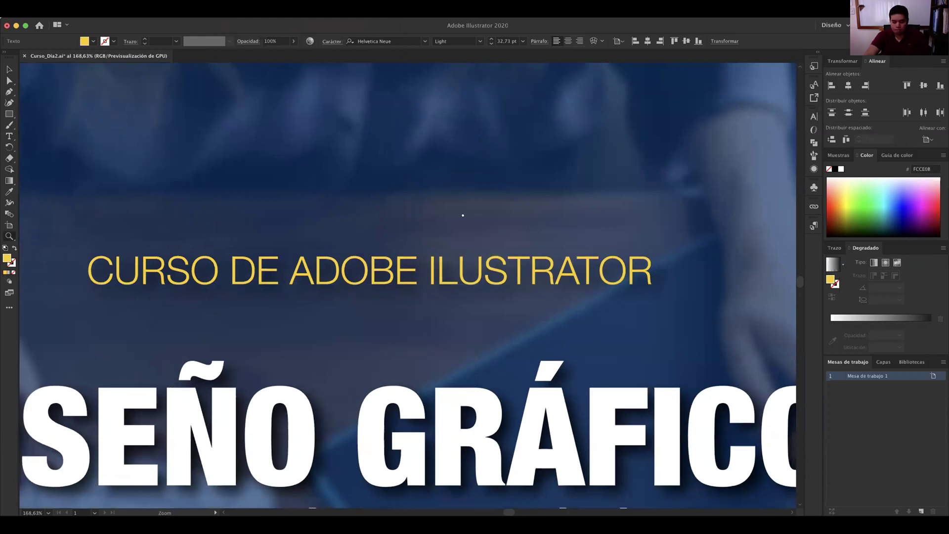
# - Draw a rectangle about 525 by 62 px over the "CURSO DE ADOBE ILUSTRATOR" text line
pyautogui.scroll(-5, 463, 216)
pyautogui.scroll(-2, 723, 225)
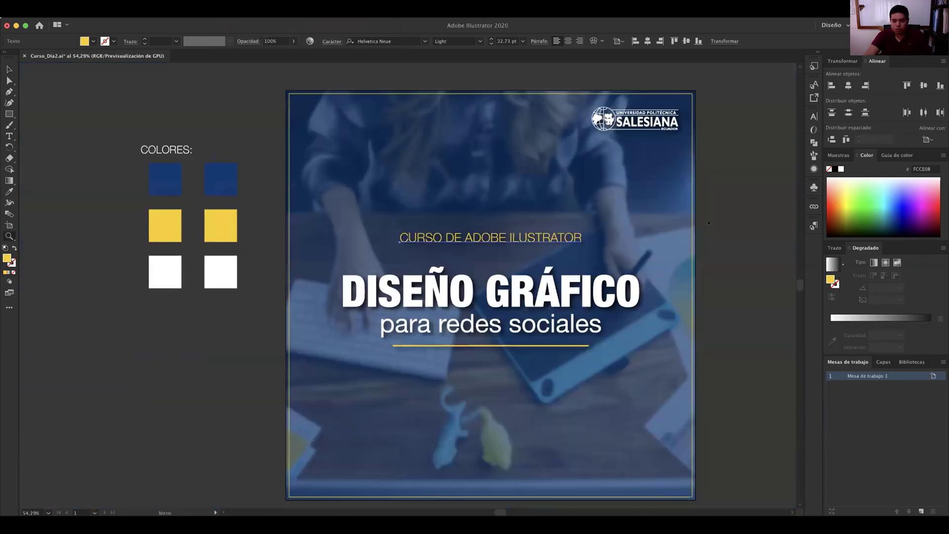
pyautogui.press('v')
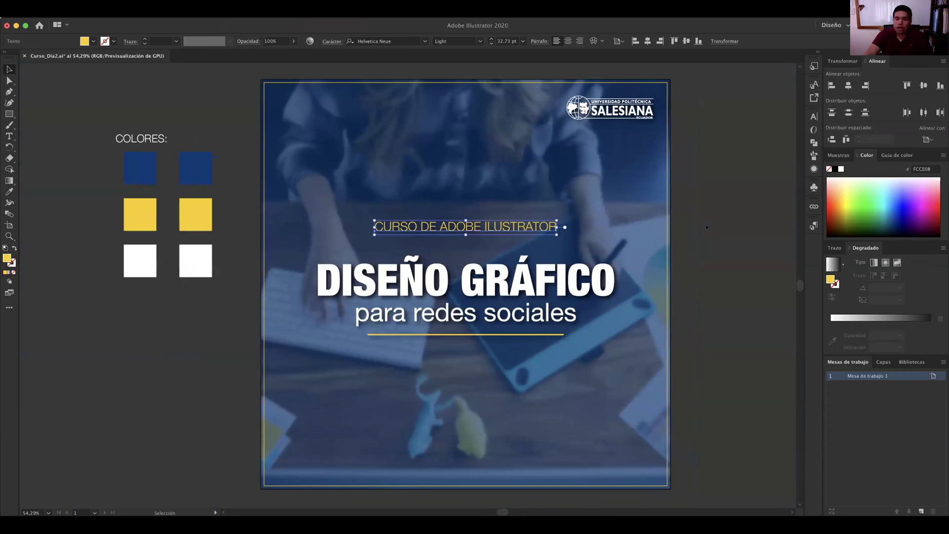
pyautogui.click(712, 221)
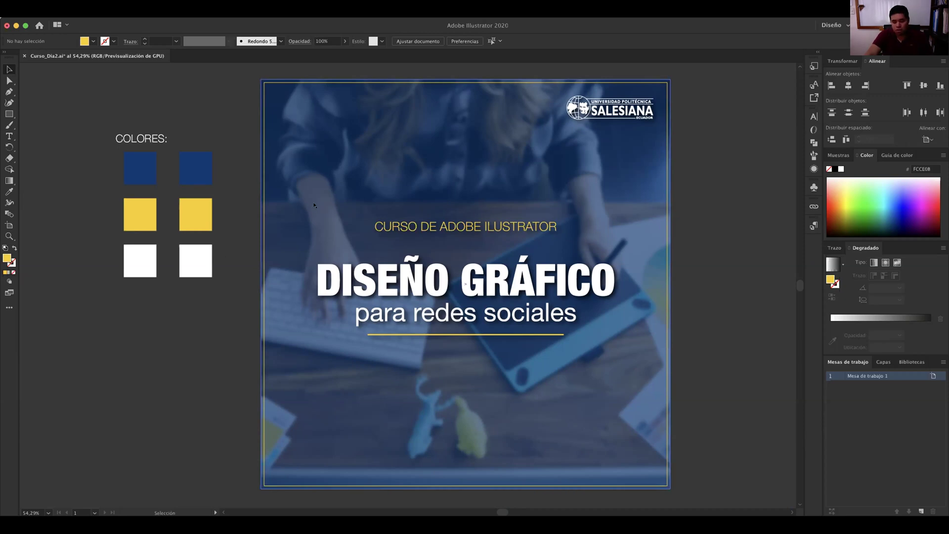
pyautogui.press('m')
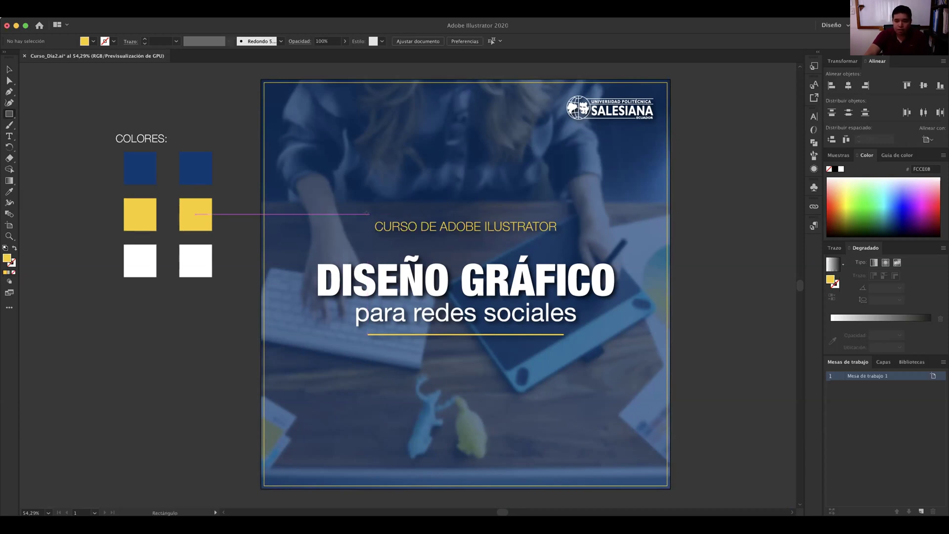
pyautogui.moveTo(368, 214); pyautogui.dragTo(568, 238)
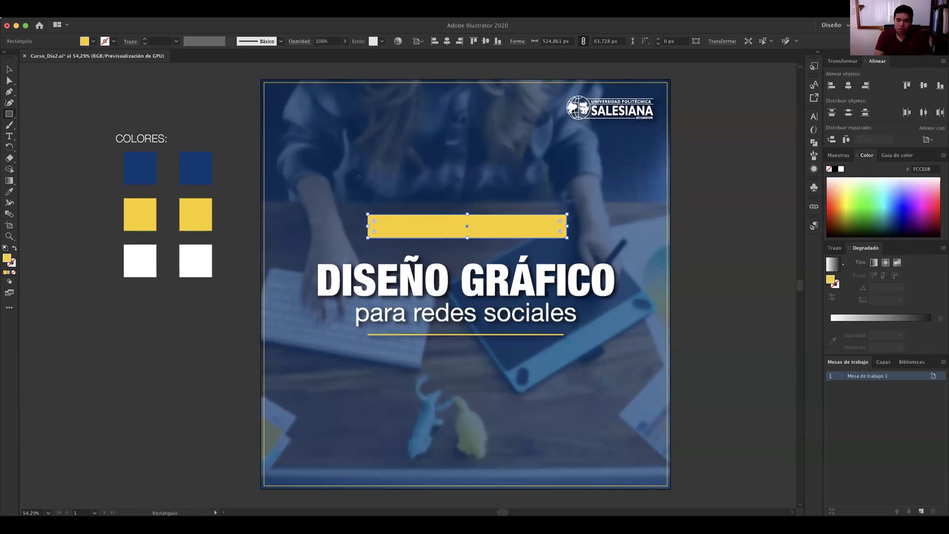
# - Colour the new rectangle blue by sampling the first blue swatch with the Eyedropper, and deselect it
pyautogui.press('i')
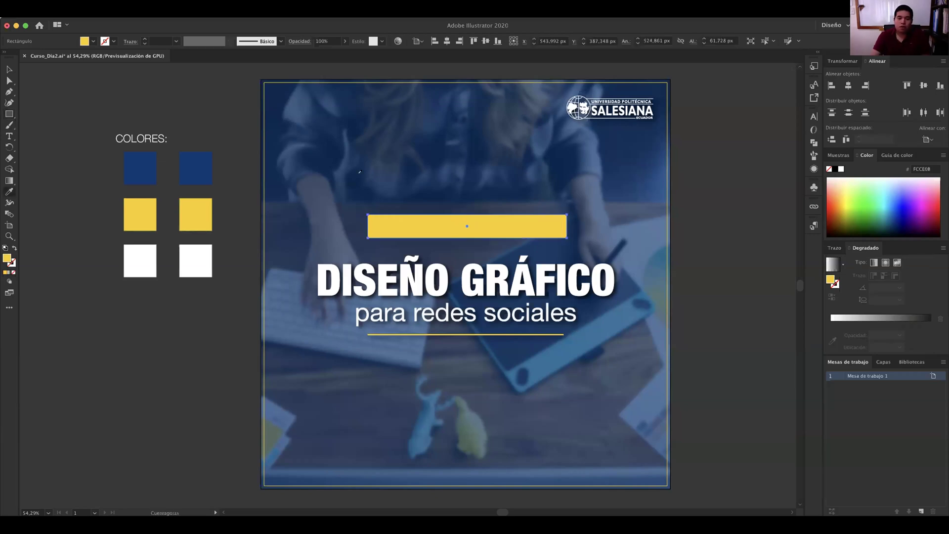
pyautogui.click(142, 156)
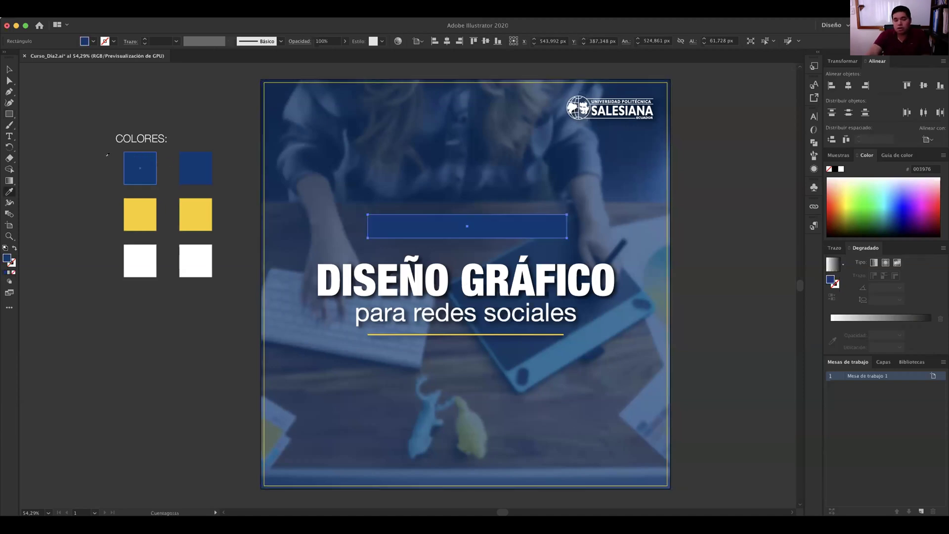
pyautogui.press('v')
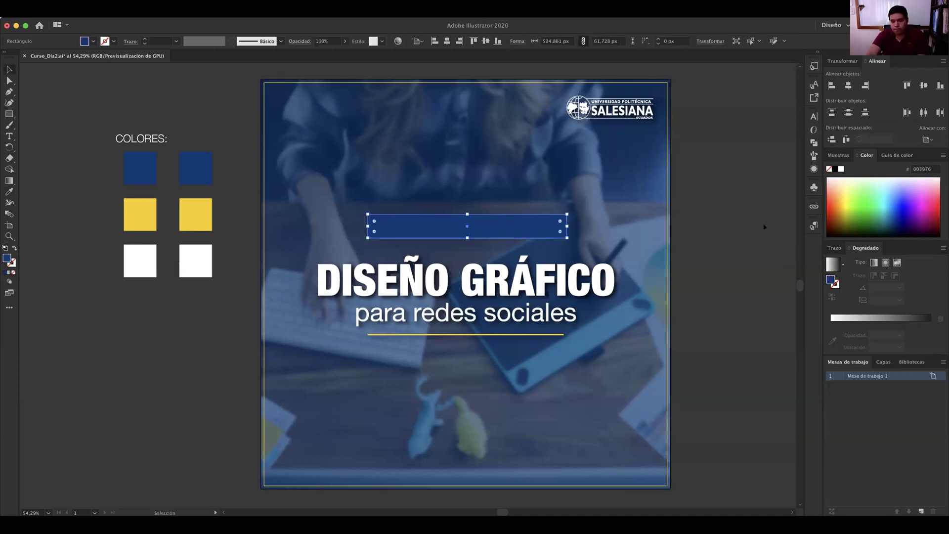
pyautogui.click(768, 222)
pyautogui.click(506, 230)
pyautogui.click(603, 184)
pyautogui.click(603, 184)
pyautogui.click(708, 191)
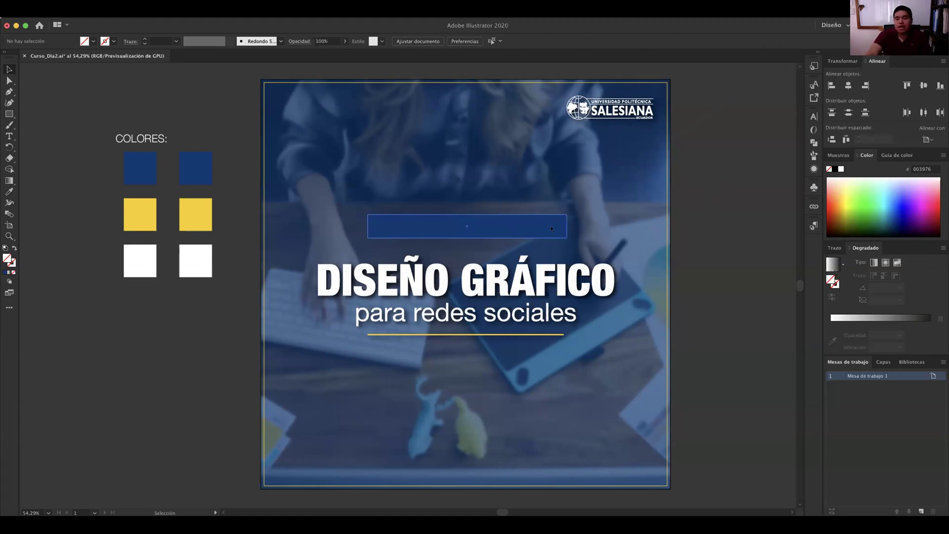
# - Move the blue rectangle up off the "CURSO DE ADOBE ILUSTRATOR" text and arrange the text in front of it
pyautogui.click(521, 226)
pyautogui.moveTo(521, 227); pyautogui.dragTo(524, 202)
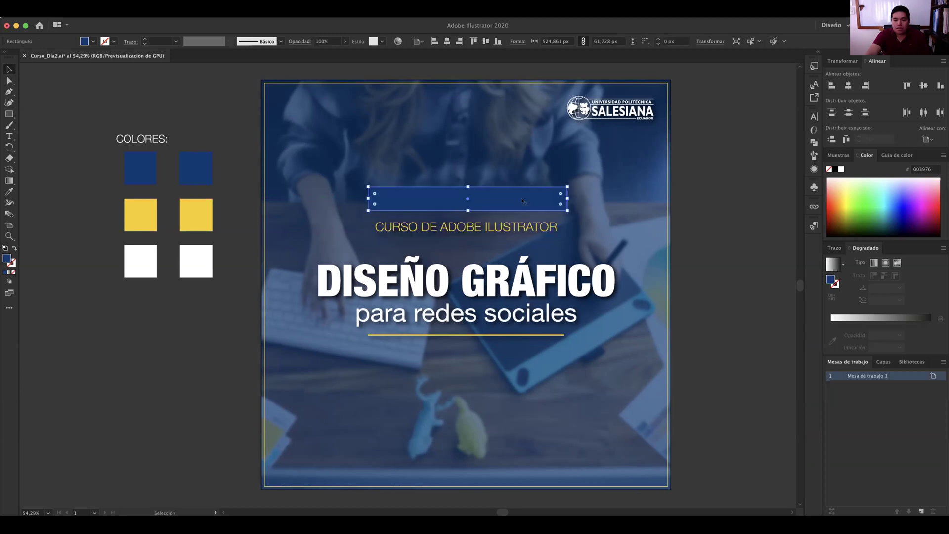
pyautogui.click(523, 228)
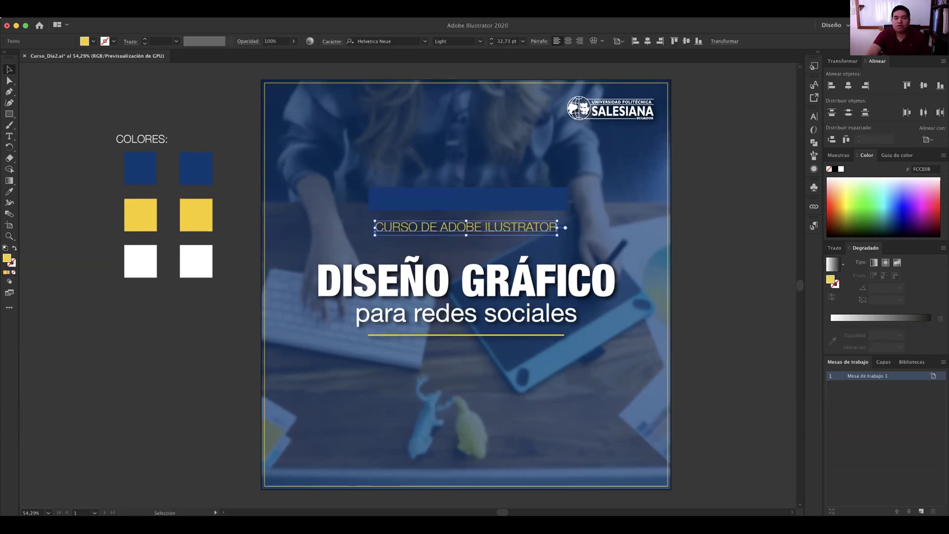
pyautogui.click(134, 9)
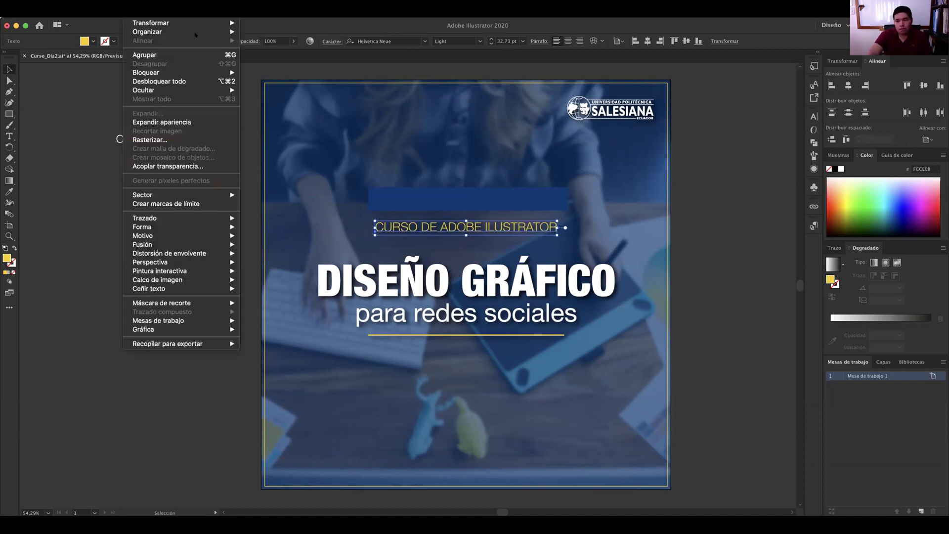
pyautogui.moveTo(163, 9)
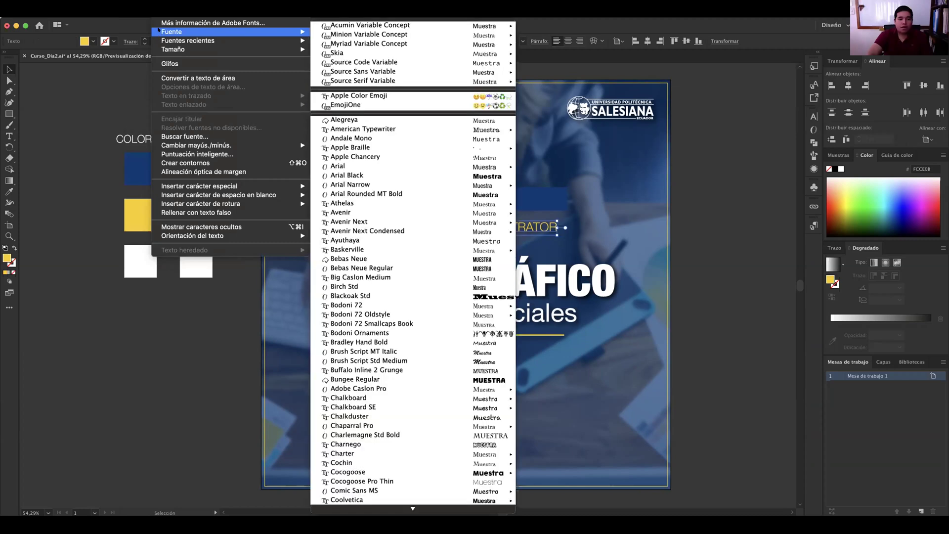
pyautogui.moveTo(135, 9)
pyautogui.moveTo(148, 31)
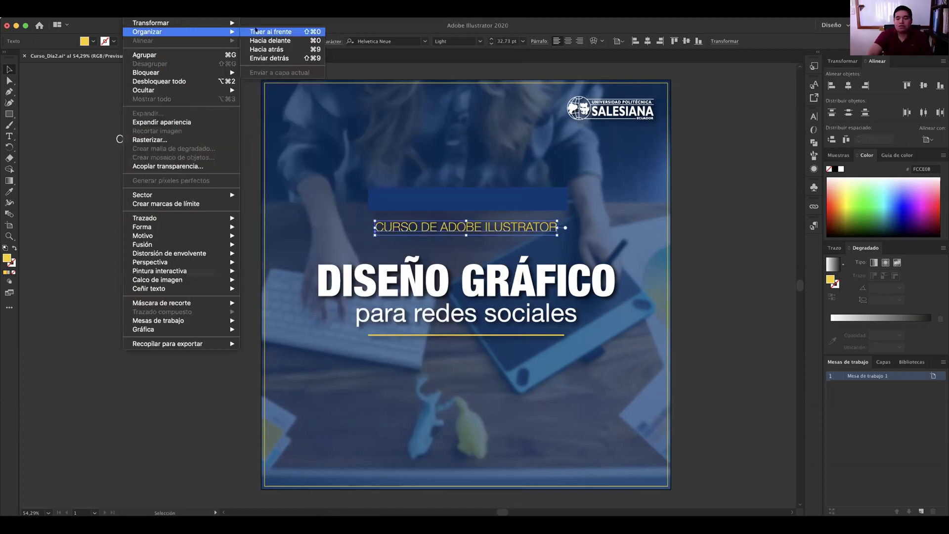
pyautogui.click(698, 168)
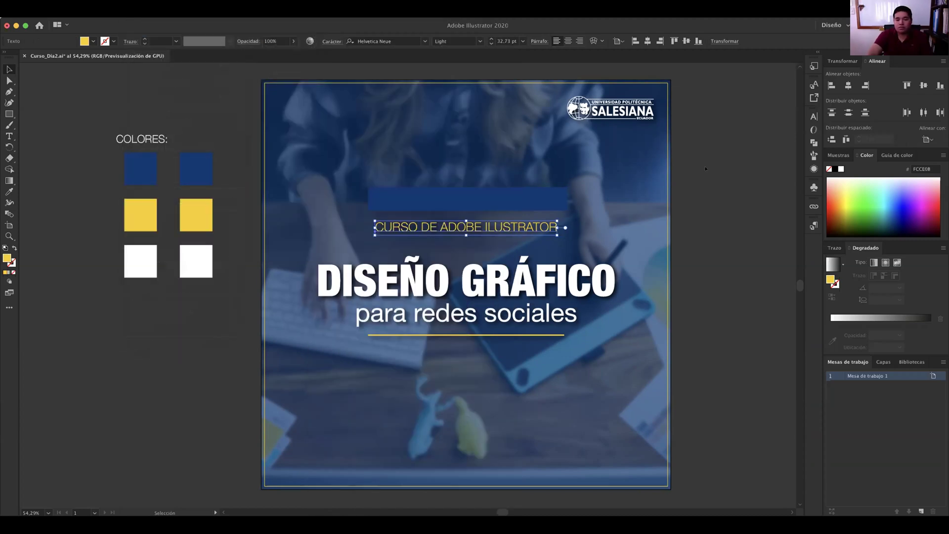
# - Move the blue rectangle back down so it sits behind the yellow text line as its background
pyautogui.click(560, 183)
pyautogui.moveTo(553, 184); pyautogui.dragTo(543, 224)
pyautogui.click(754, 215)
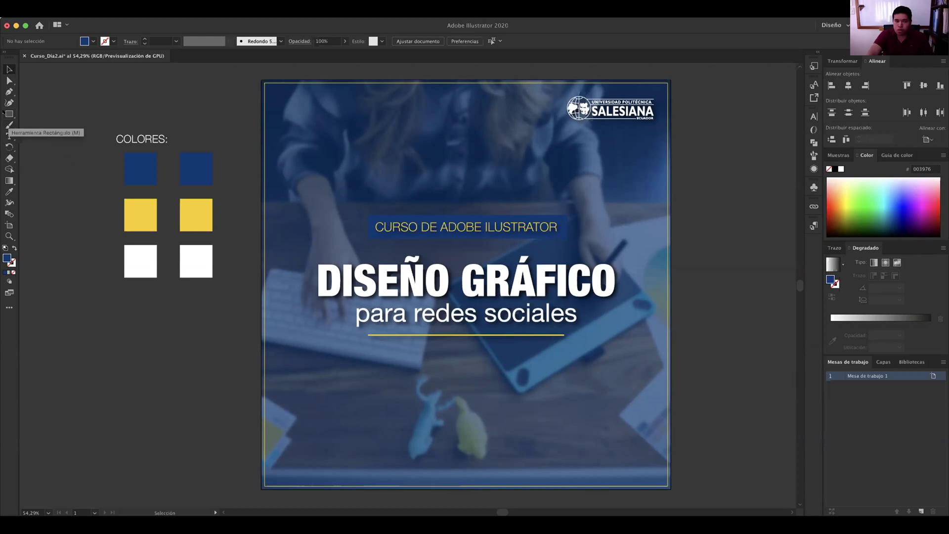
# - Draw a horizontal line segment about 649 px long below the yellow line under the subtitle
pyautogui.click(8, 113)
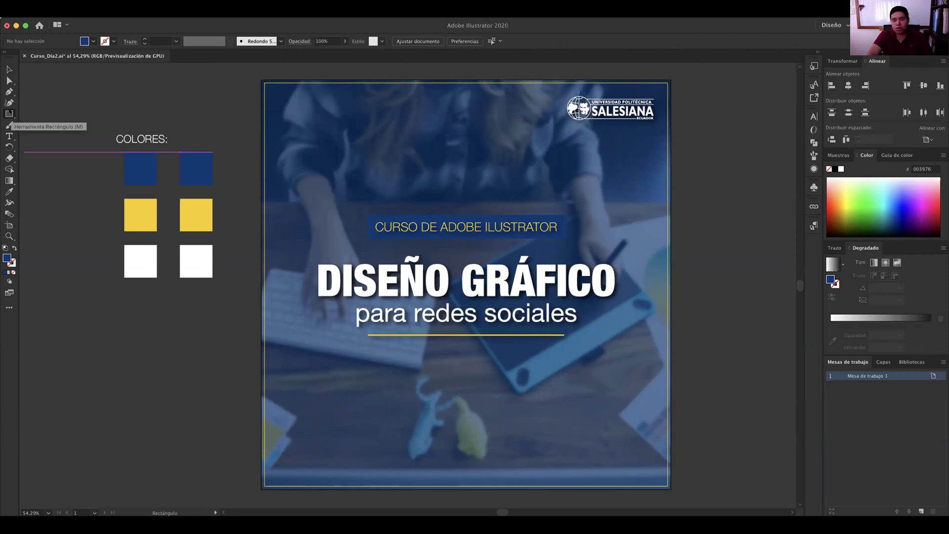
pyautogui.click(10, 114)
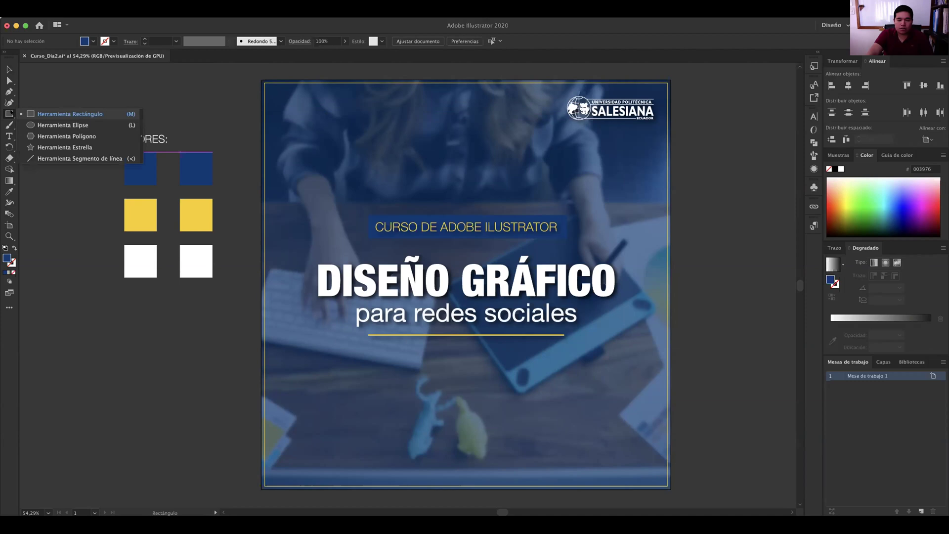
pyautogui.click(74, 158)
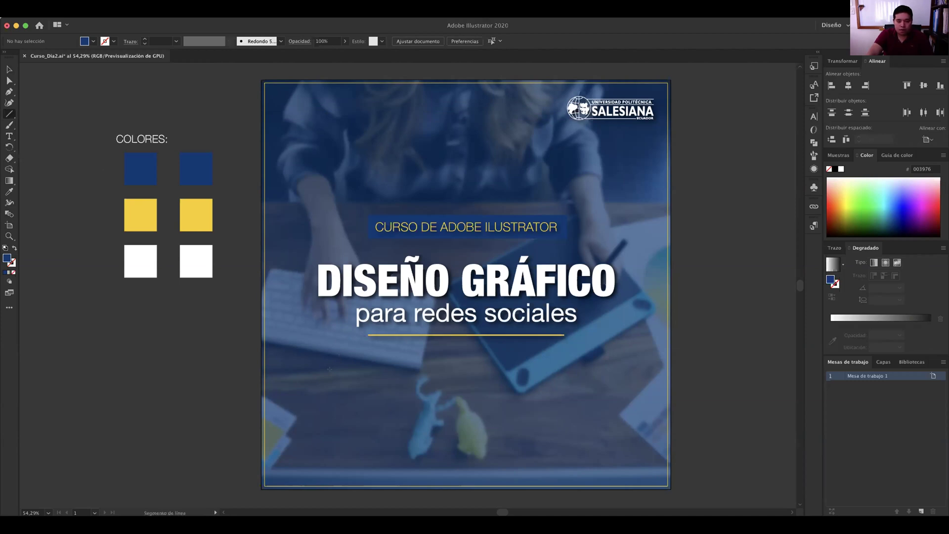
pyautogui.moveTo(324, 376); pyautogui.dragTo(570, 376)
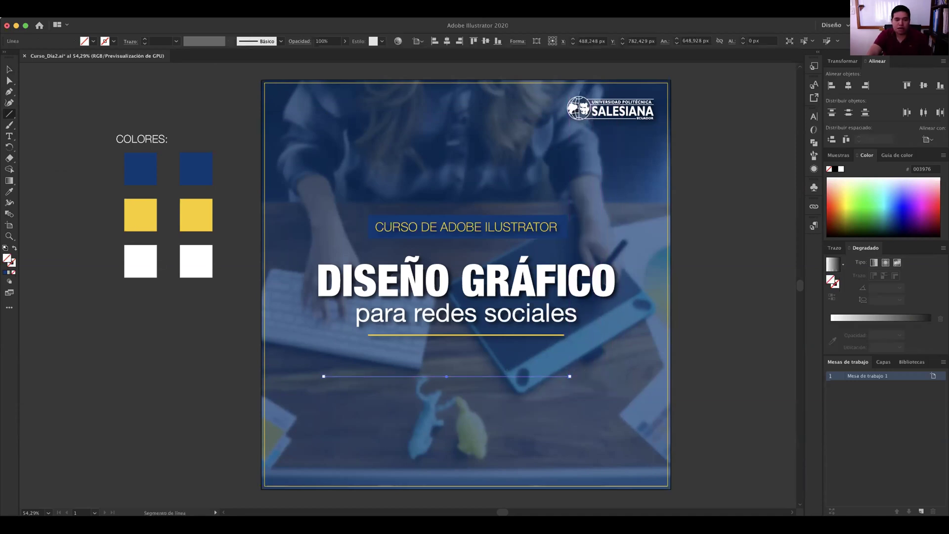
pyautogui.press('v')
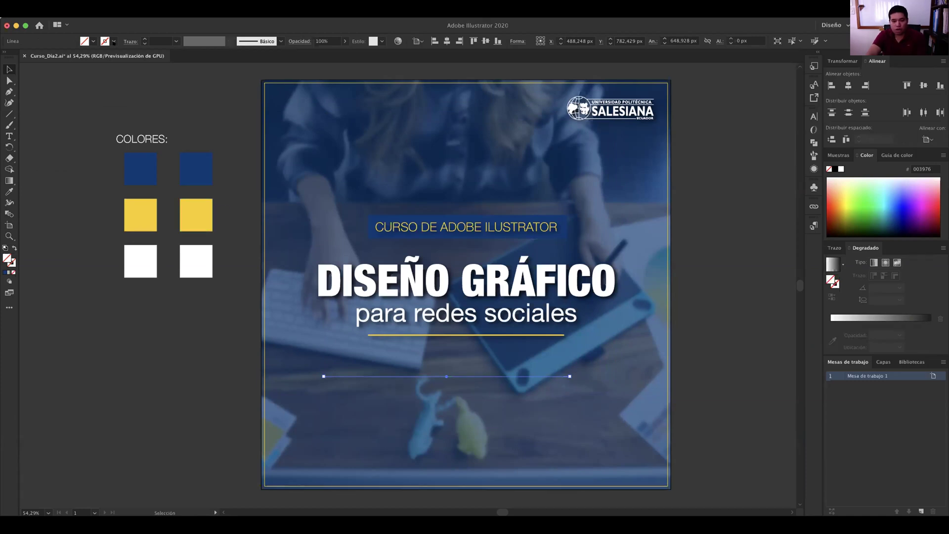
# - Give the new horizontal line a white stroke with a weight of 5 pt and deselect it
pyautogui.click(114, 41)
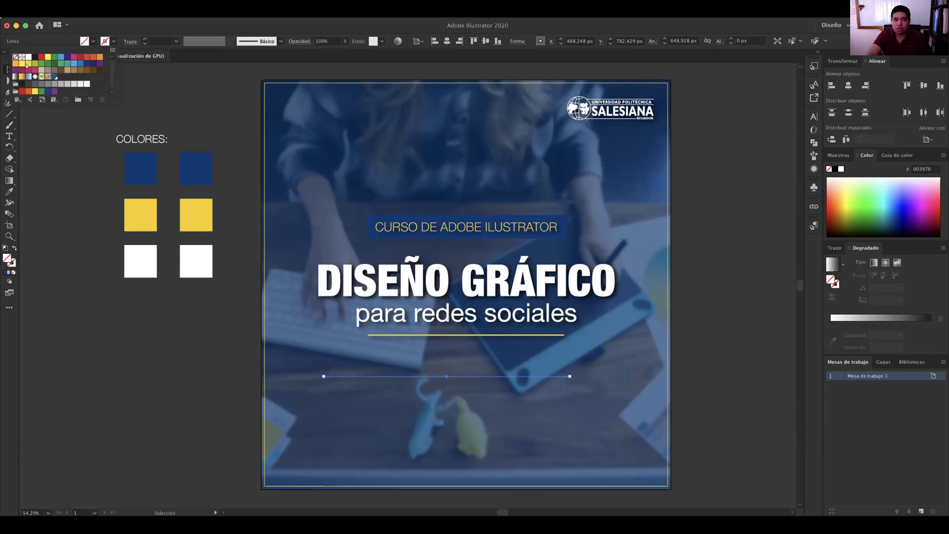
pyautogui.click(28, 57)
pyautogui.click(167, 89)
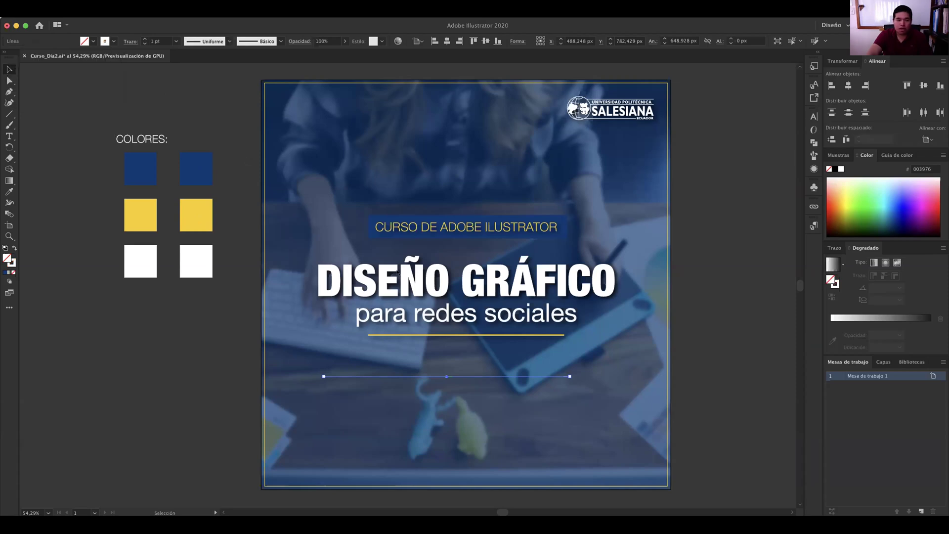
pyautogui.click(528, 377)
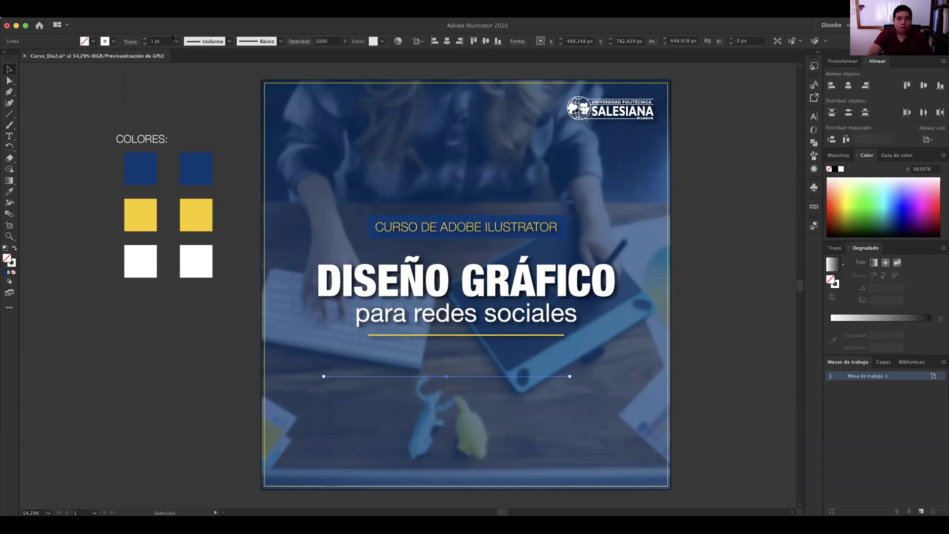
pyautogui.click(175, 41)
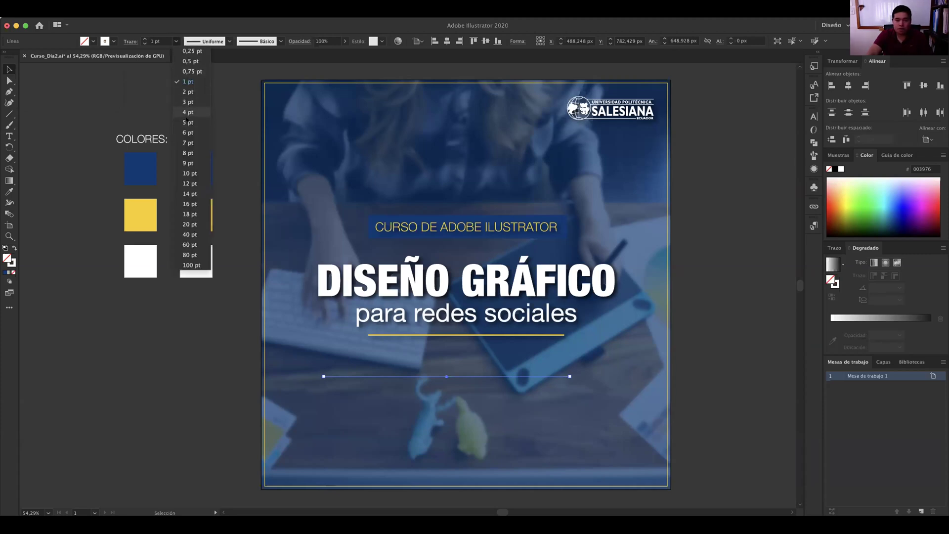
pyautogui.click(188, 122)
pyautogui.press('super+shift+a')
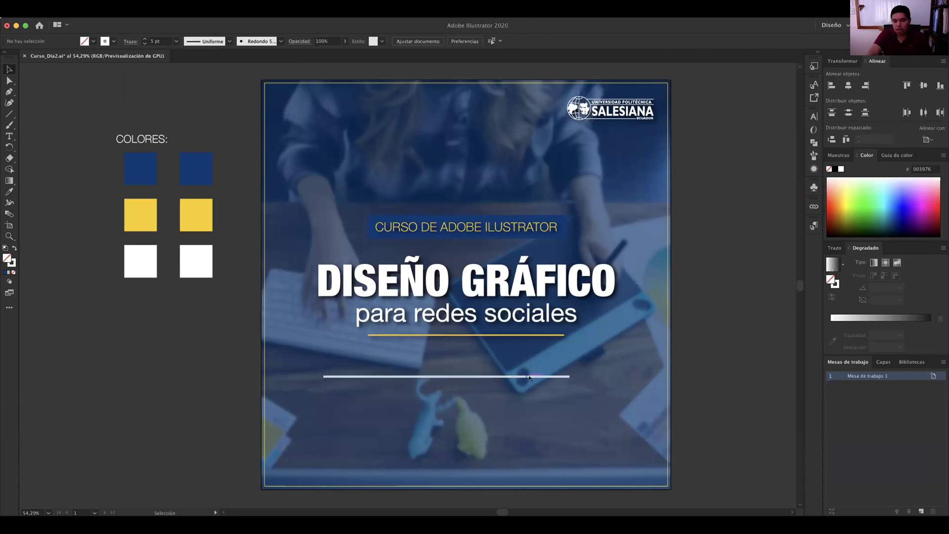
# - Delete the white horizontal line from the lower part of the design
pyautogui.moveTo(530, 377)
pyautogui.mouseDown()
pyautogui.moveTo(565, 362)
pyautogui.moveTo(538, 361)
pyautogui.mouseUp()
pyautogui.press('Delete')
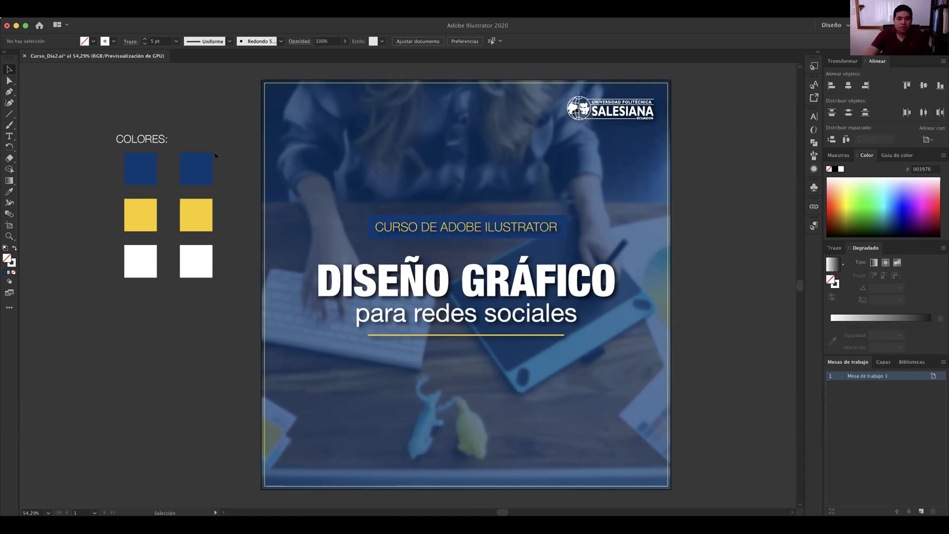
# - Delete the second column of blue, yellow and white swatches from the colour palette
pyautogui.moveTo(201, 256); pyautogui.dragTo(198, 279)
pyautogui.press('Delete')
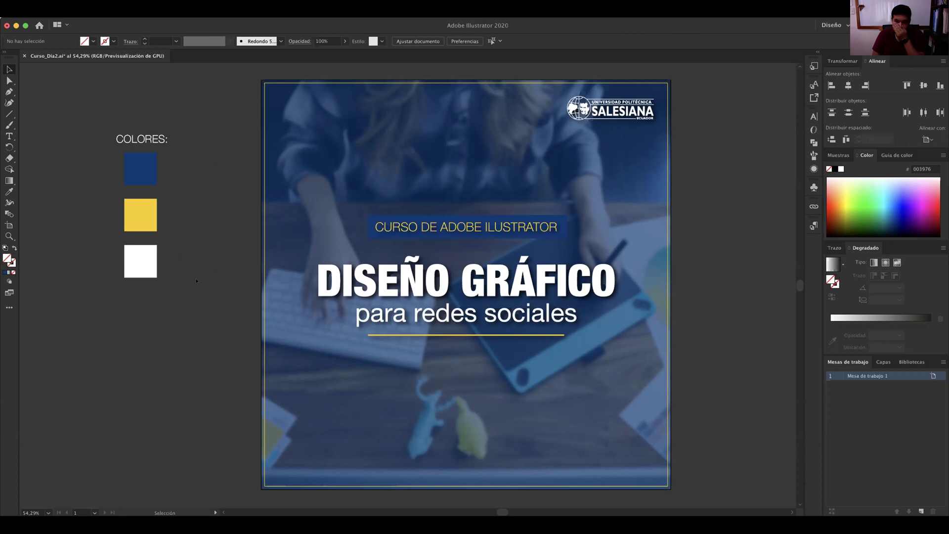
pyautogui.hscroll(1, 123, 134)
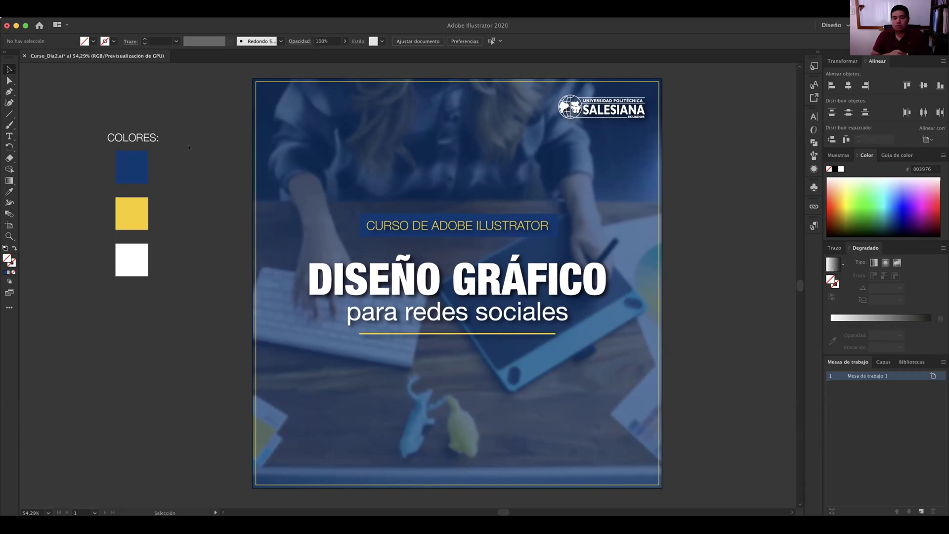
pyautogui.click(833, 24)
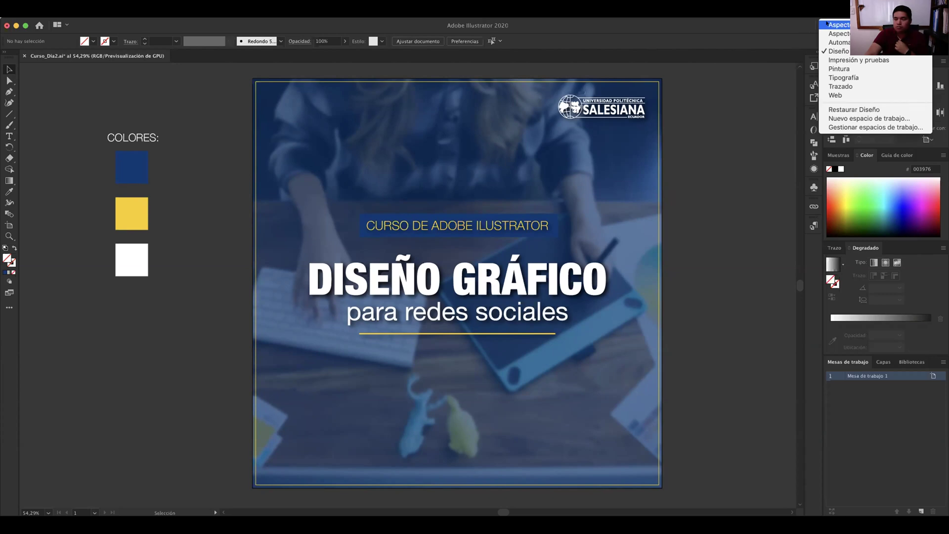
pyautogui.click(784, 31)
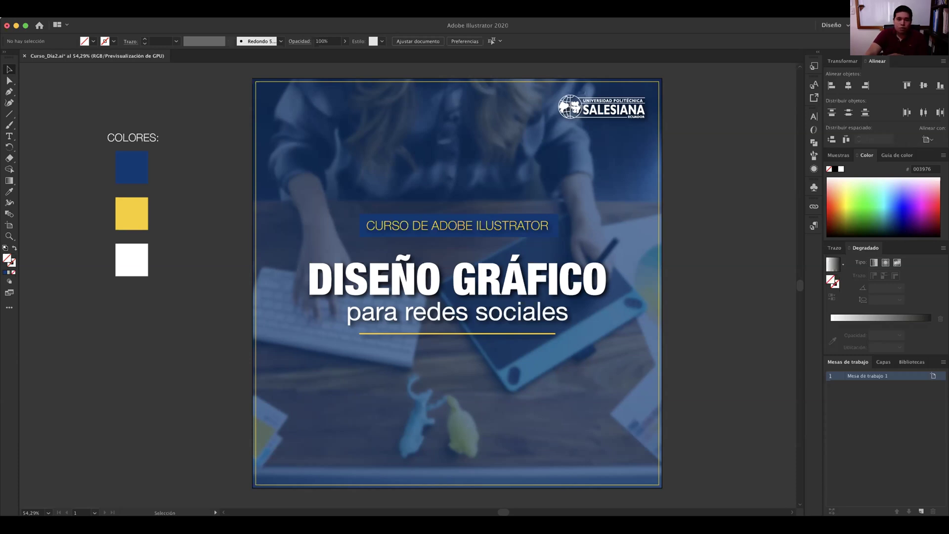
pyautogui.click(281, 8)
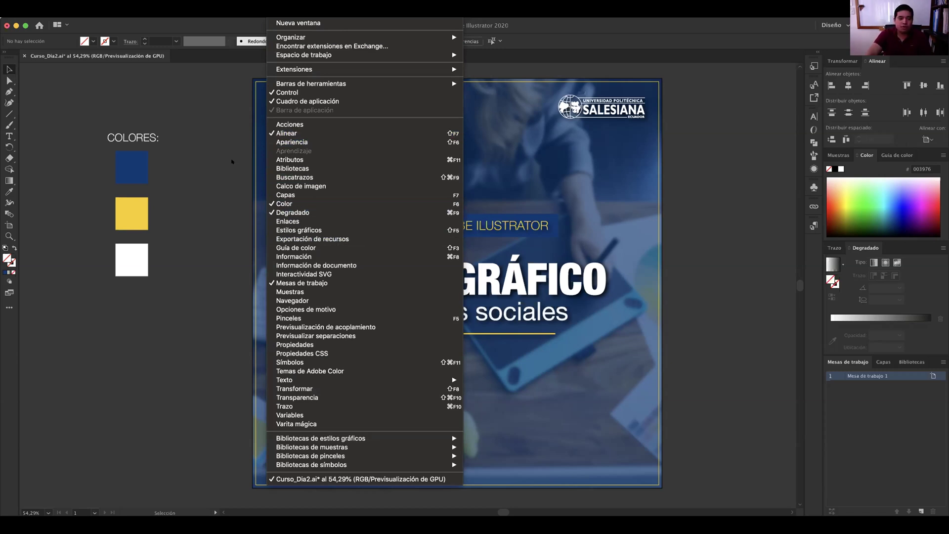
pyautogui.click(804, 348)
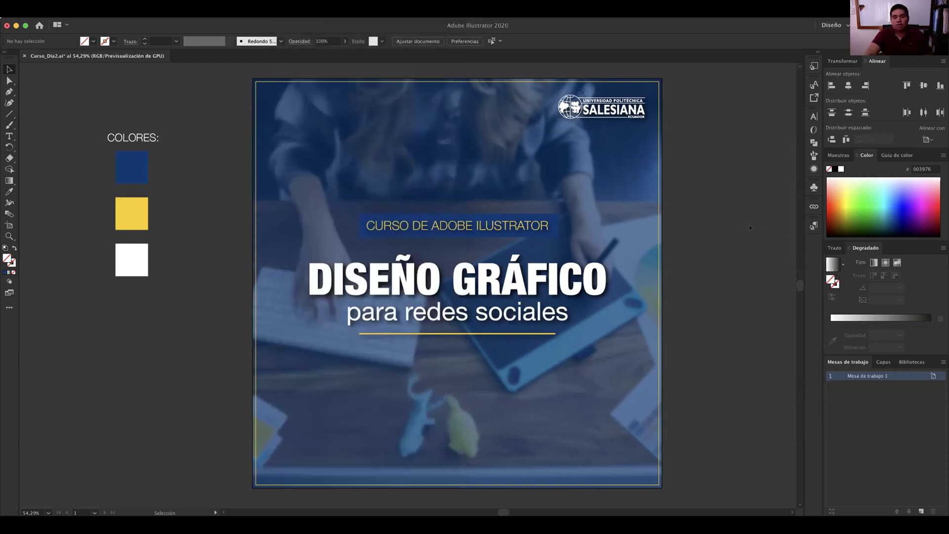
# - Draw a full-width rectangle of about 1080 × 471 px over the lower part of the post and fill it with the palette's blue
pyautogui.scroll(-1, 750, 227)
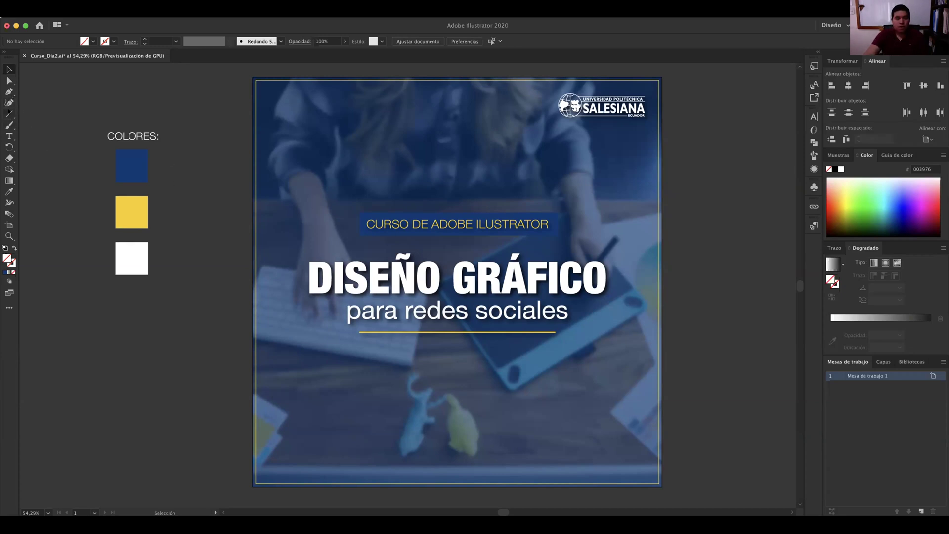
pyautogui.click(9, 114)
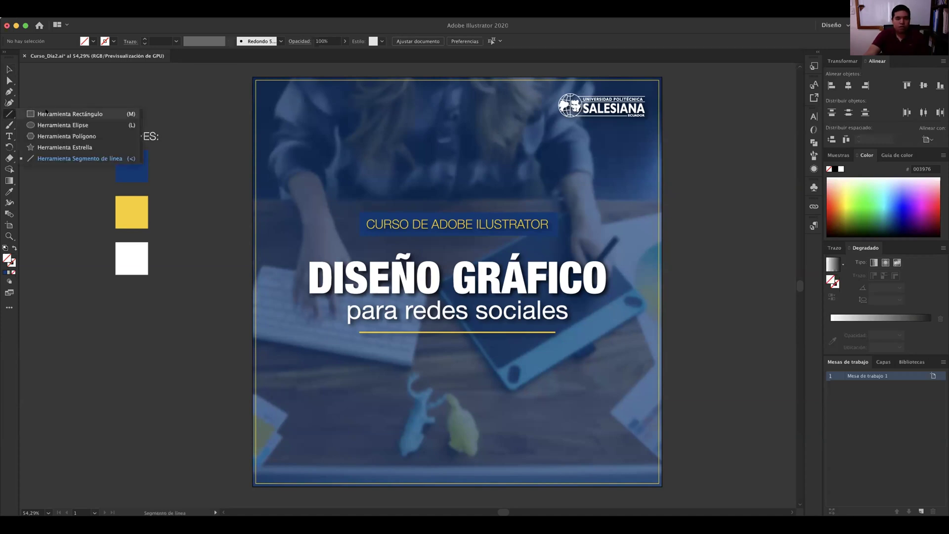
pyautogui.press('m')
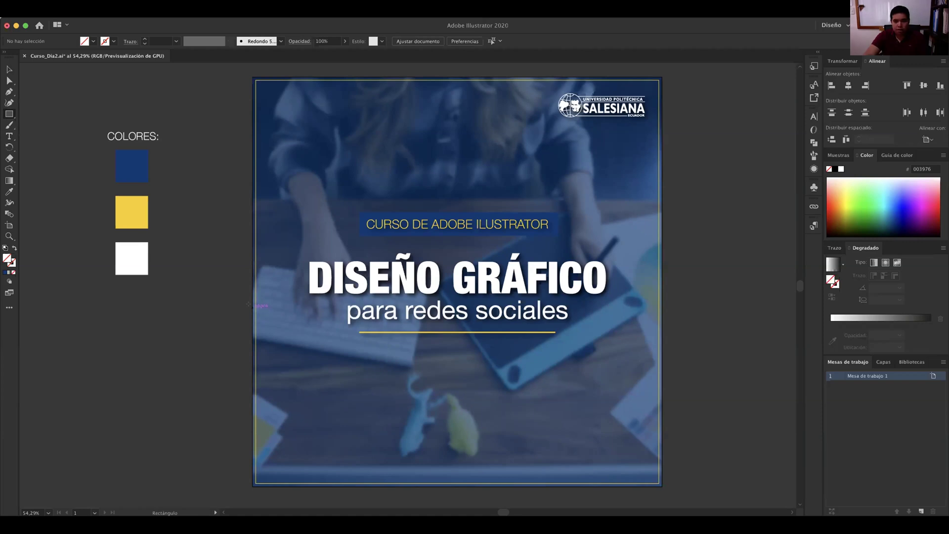
pyautogui.moveTo(253, 307); pyautogui.dragTo(662, 484)
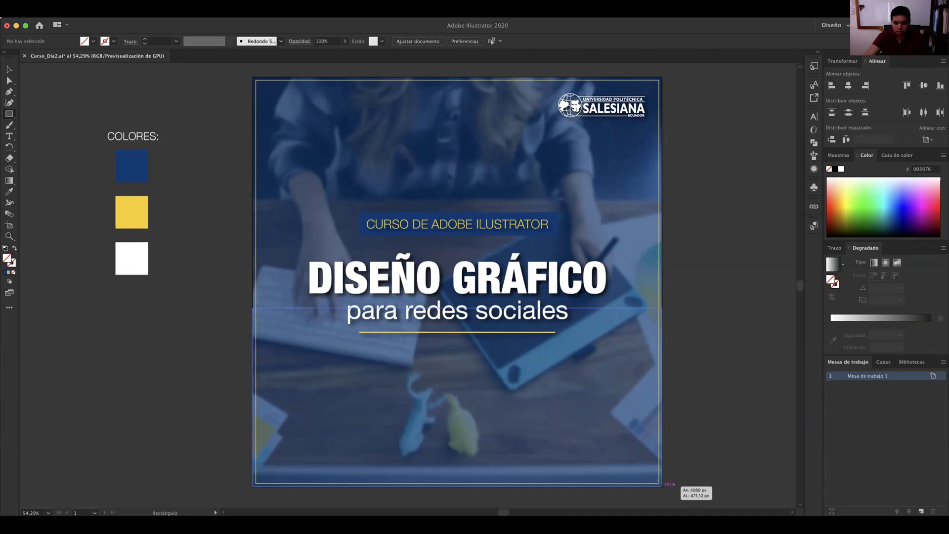
pyautogui.moveTo(662, 484); pyautogui.dragTo(662, 486)
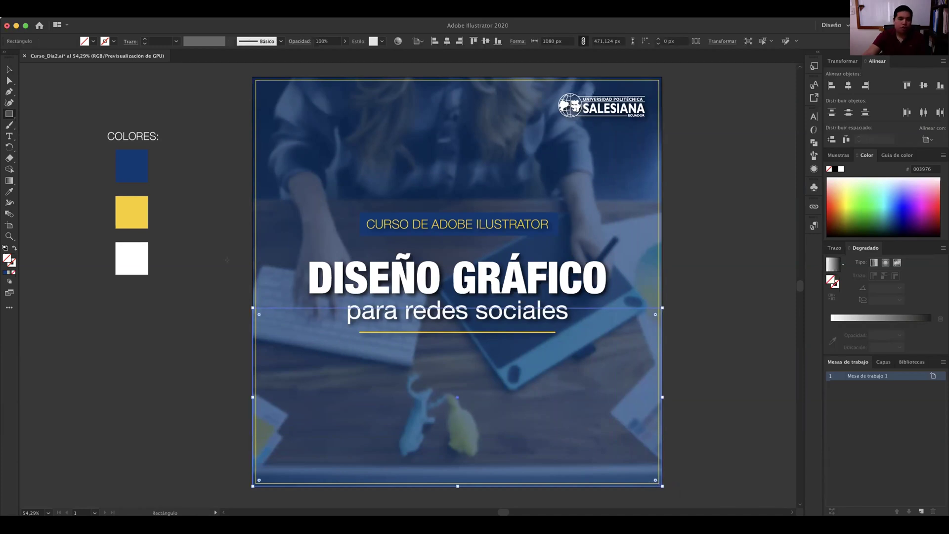
pyautogui.press('i')
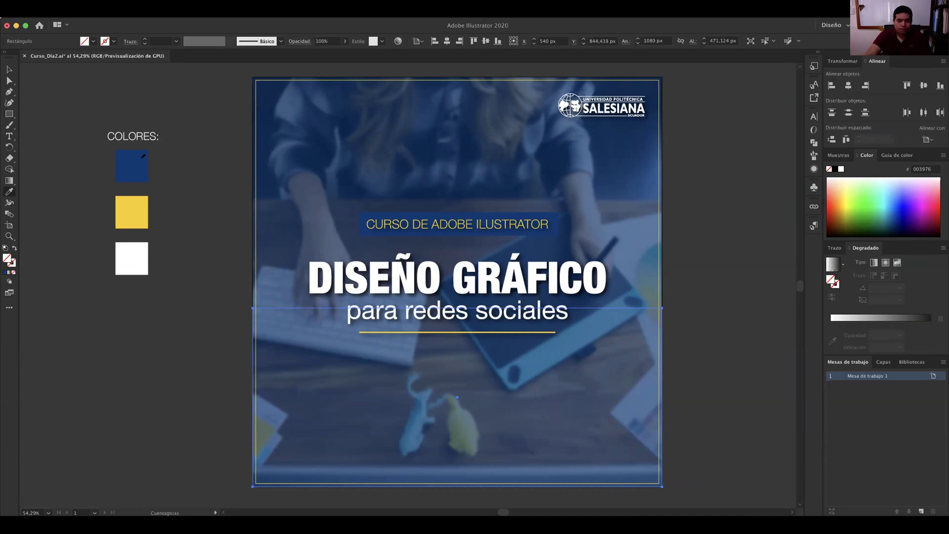
pyautogui.click(138, 156)
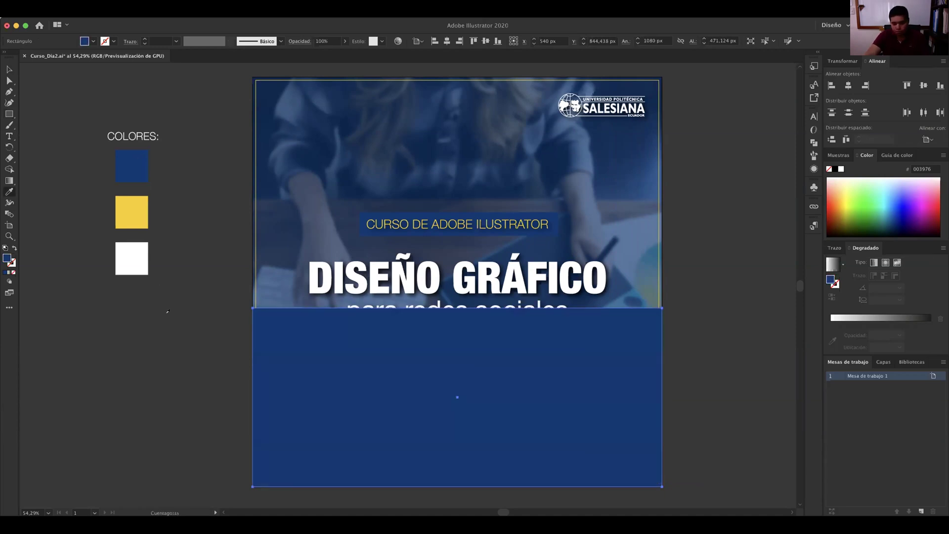
pyautogui.press('v')
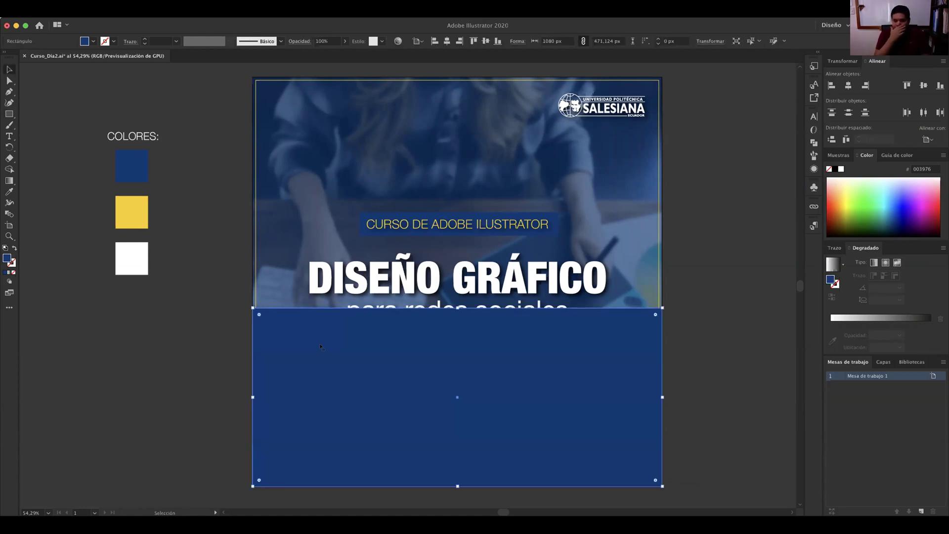
# - Apply the default white-to-black linear gradient to the blue rectangle and deselect it
pyautogui.click(9, 182)
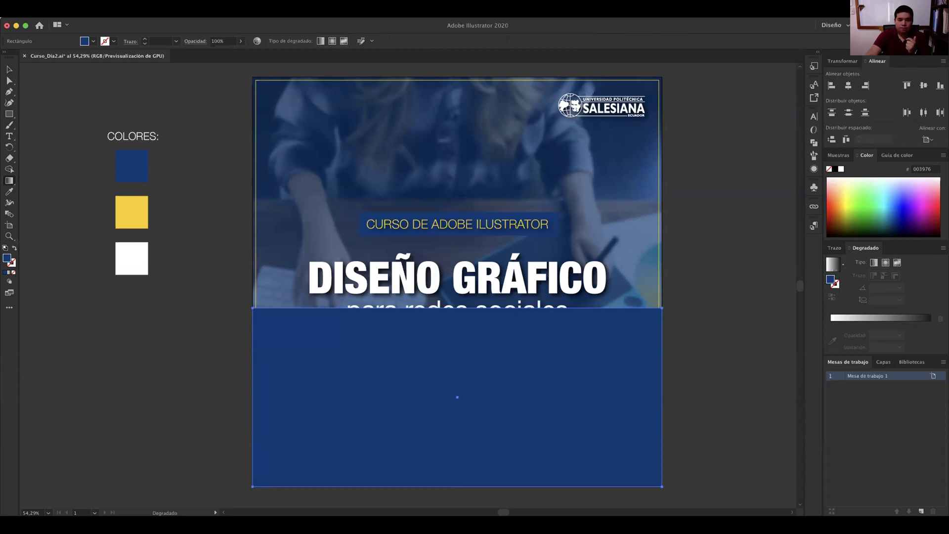
pyautogui.press('v')
pyautogui.click(298, 349)
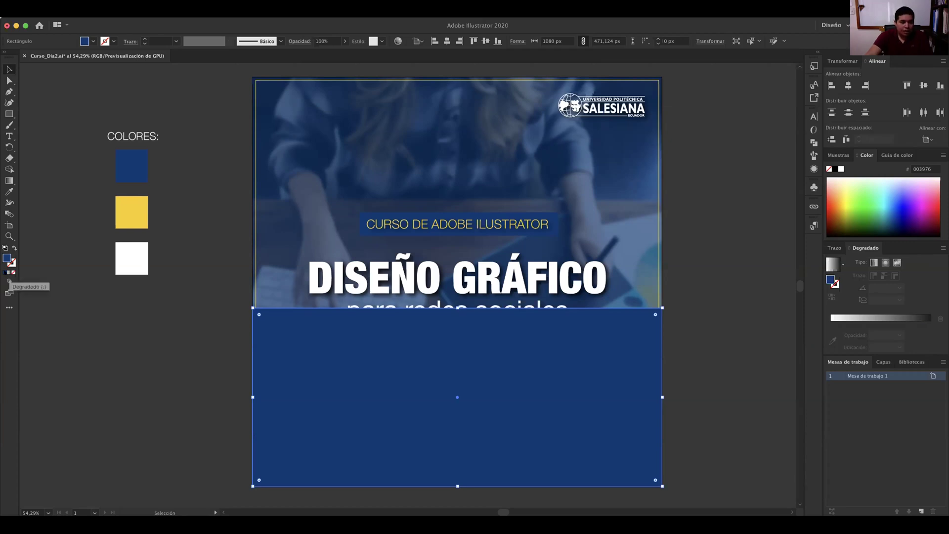
pyautogui.click(9, 273)
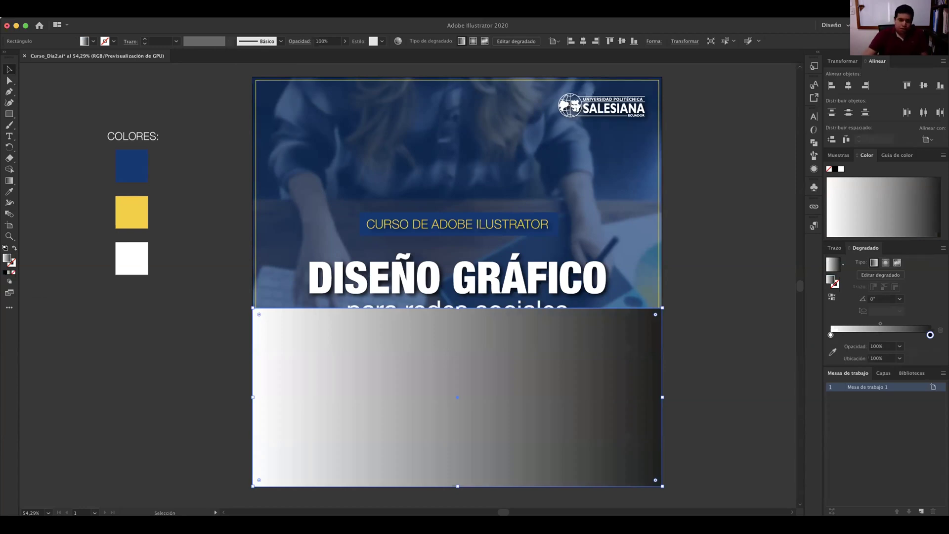
pyautogui.click(159, 335)
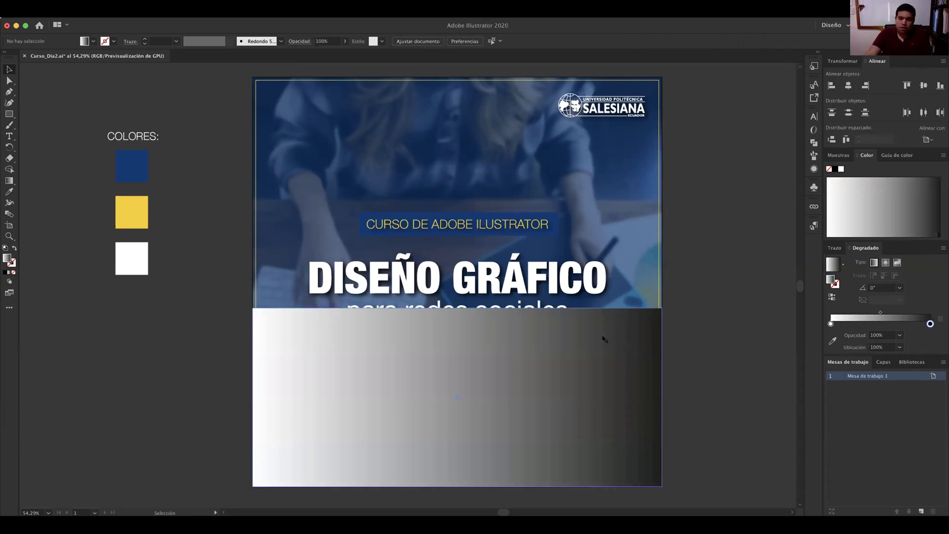
# - Fill the lower rectangle with the preset gradient "Cielo que se atenúa"
pyautogui.click(603, 340)
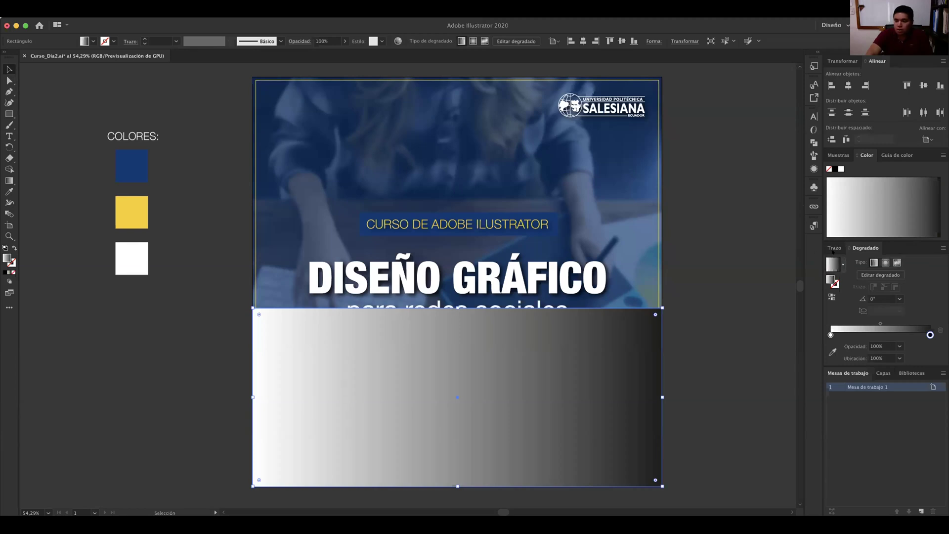
pyautogui.click(843, 266)
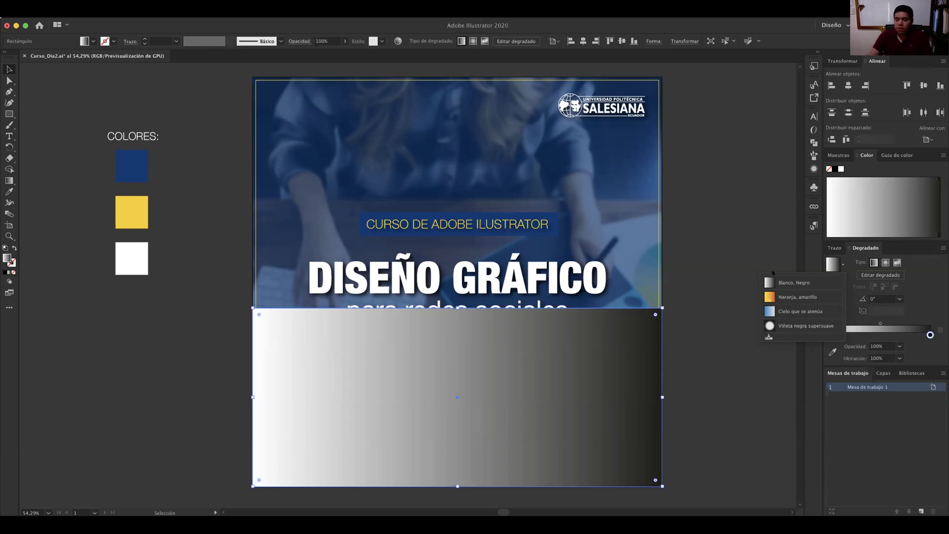
pyautogui.click(791, 311)
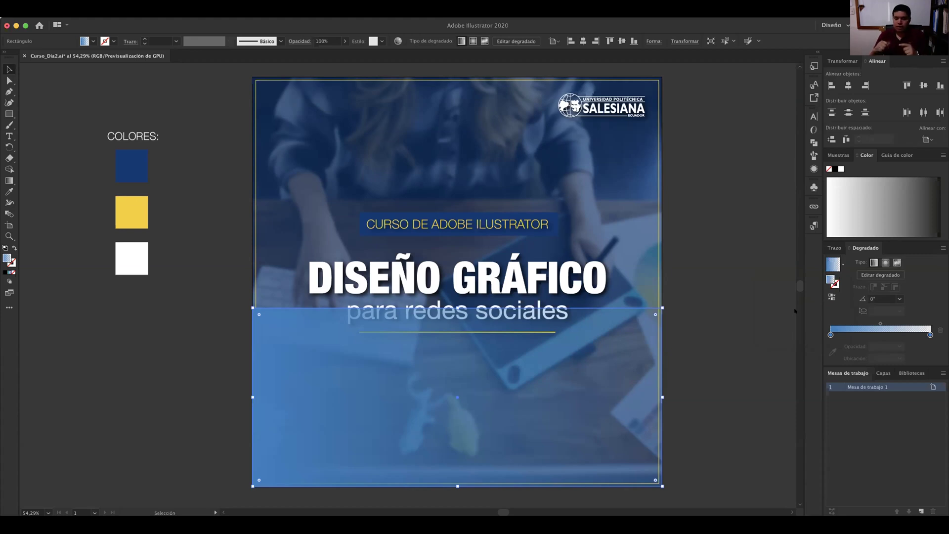
pyautogui.press('super+shift+a')
pyautogui.click(572, 385)
pyautogui.click(715, 334)
pyautogui.press('super+a')
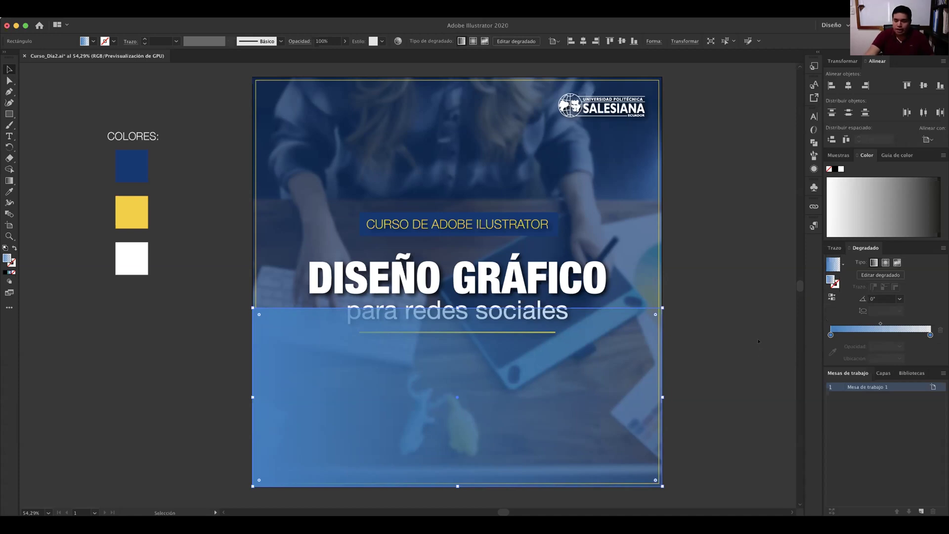
# - Recolour the gradient's starting stop with the palette's blue, yellow and finally white swatch, and deselect the rectangle
pyautogui.click(830, 335)
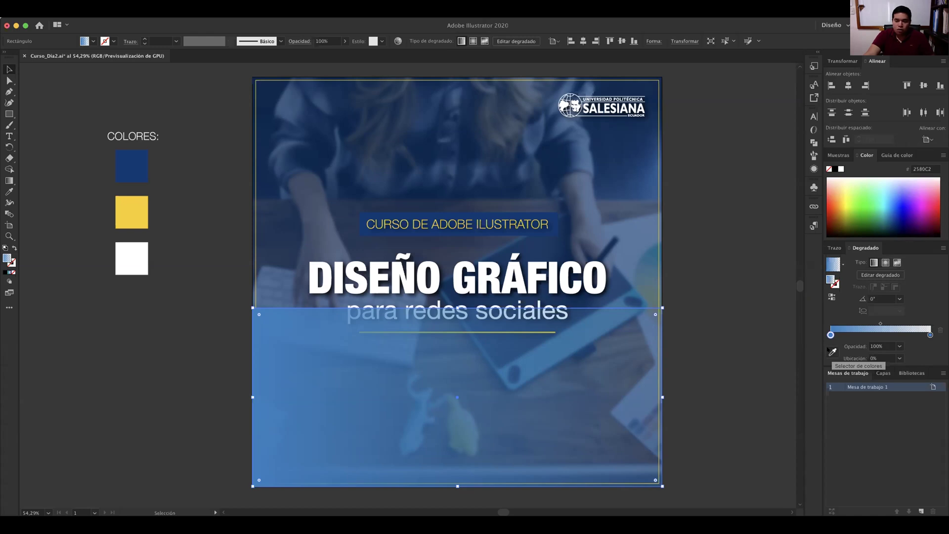
pyautogui.click(831, 351)
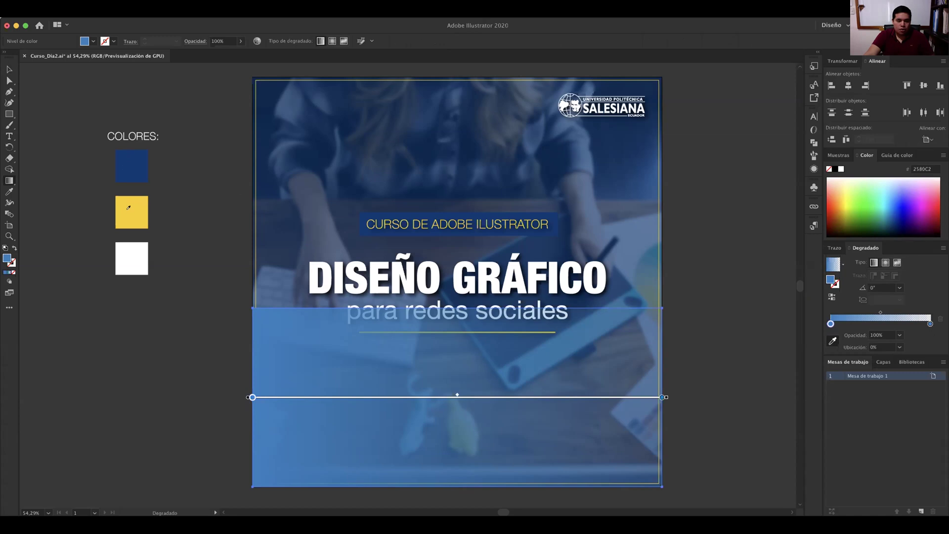
pyautogui.click(132, 163)
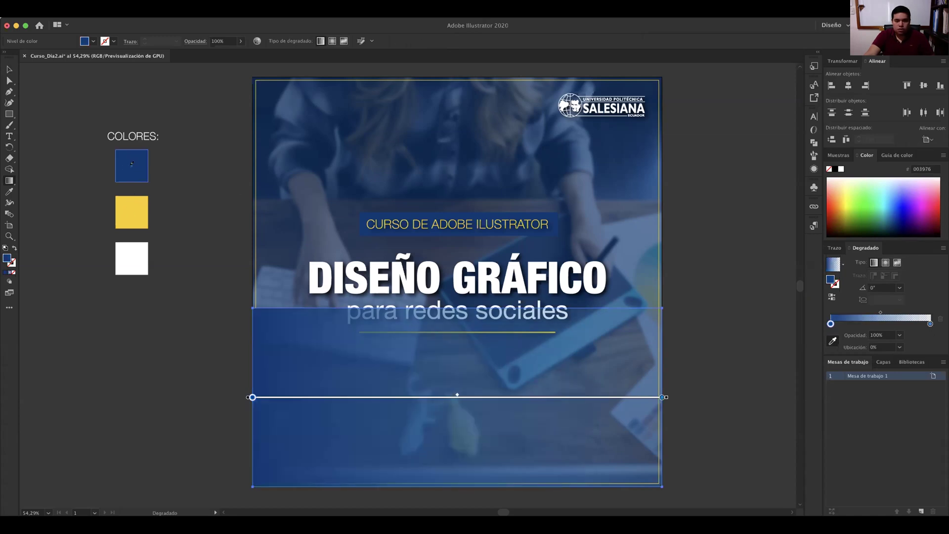
pyautogui.click(131, 199)
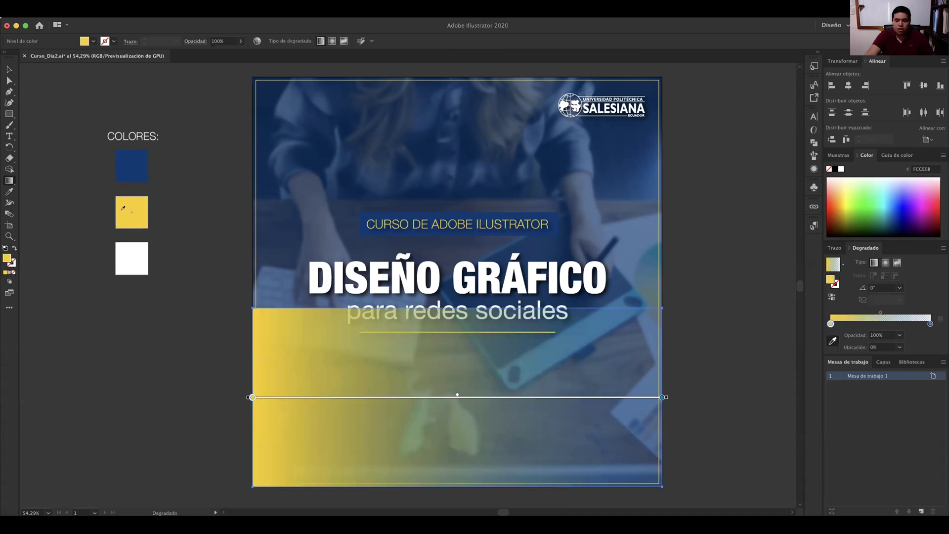
pyautogui.click(131, 252)
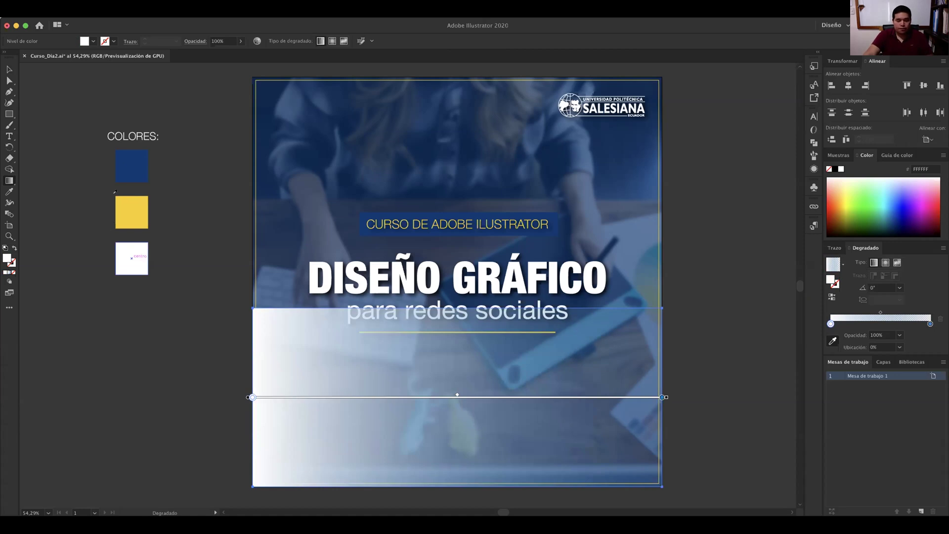
pyautogui.press('v')
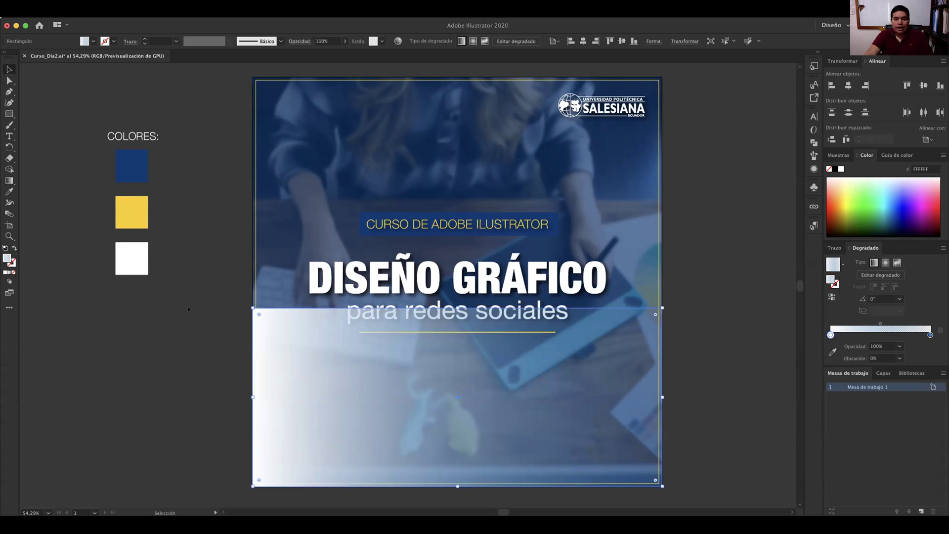
pyautogui.press('super+shift+a')
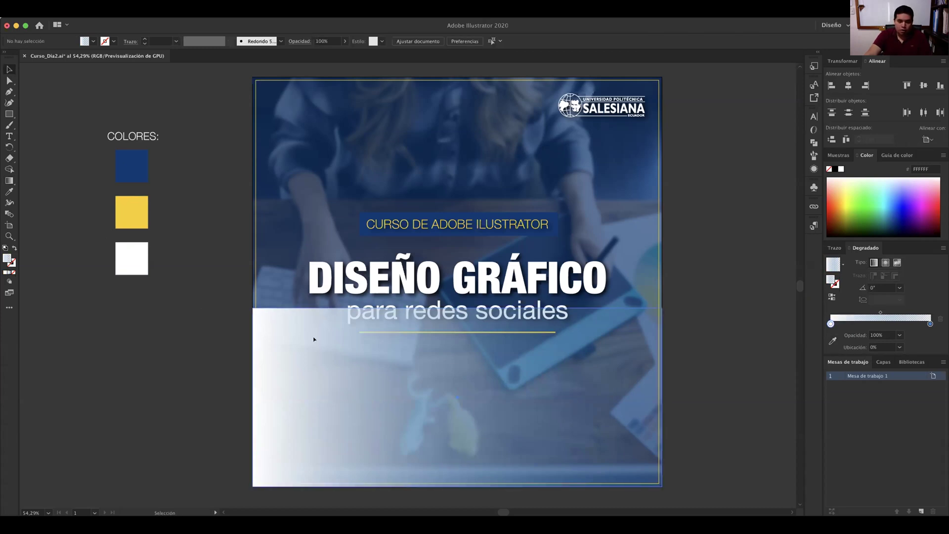
# - Set the rectangle's ending gradient stop to the palette's white with 0% opacity
pyautogui.click(300, 320)
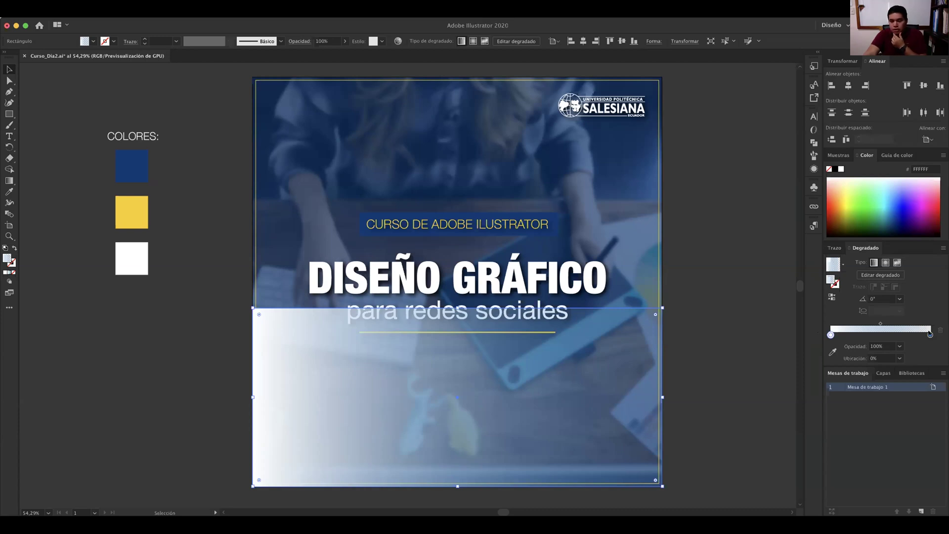
pyautogui.click(930, 335)
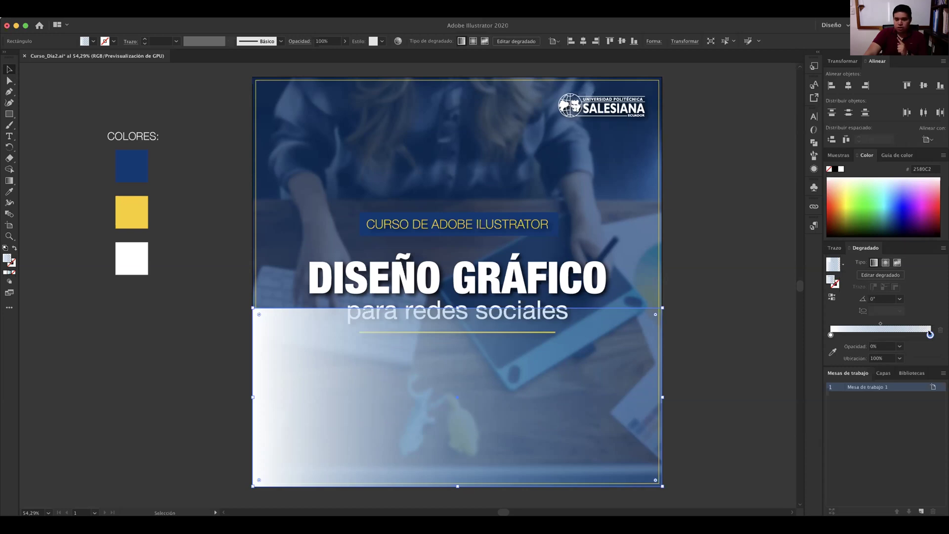
pyautogui.click(832, 352)
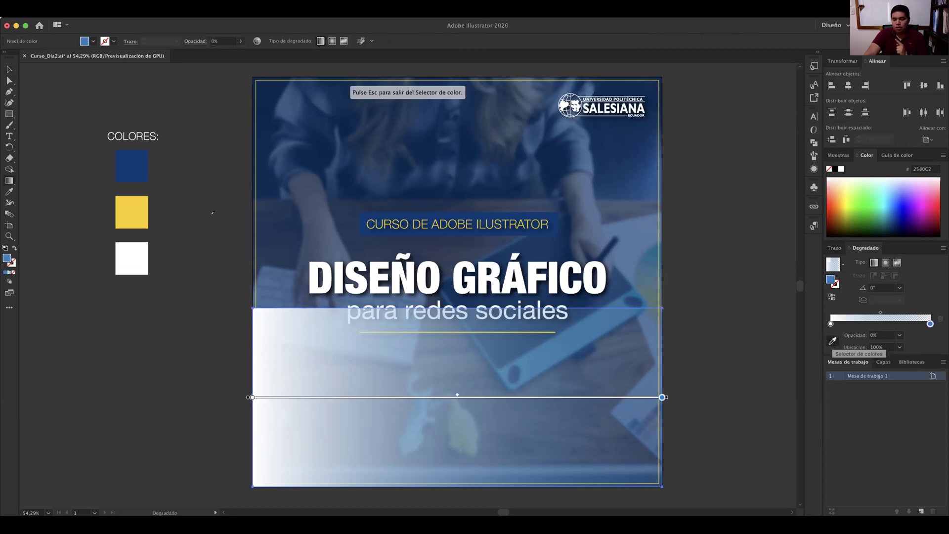
pyautogui.click(138, 251)
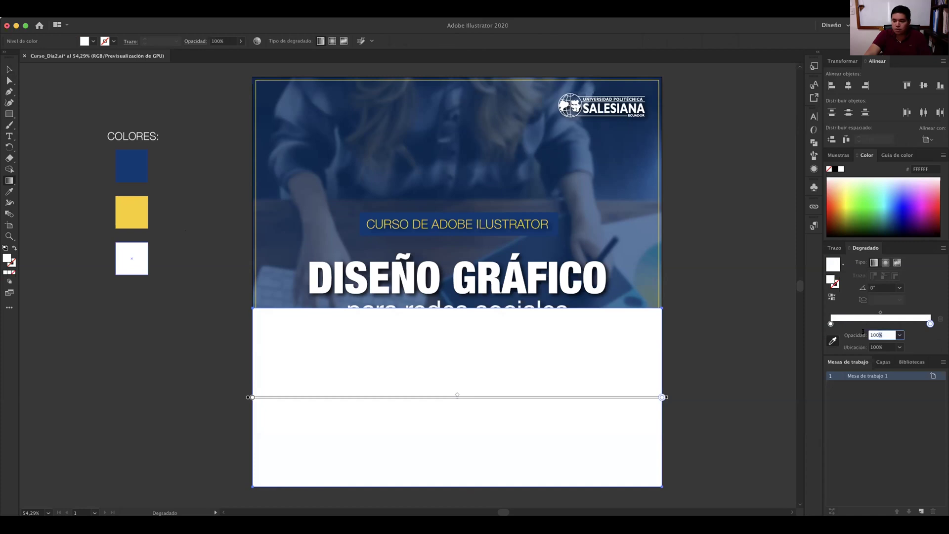
pyautogui.click(901, 336)
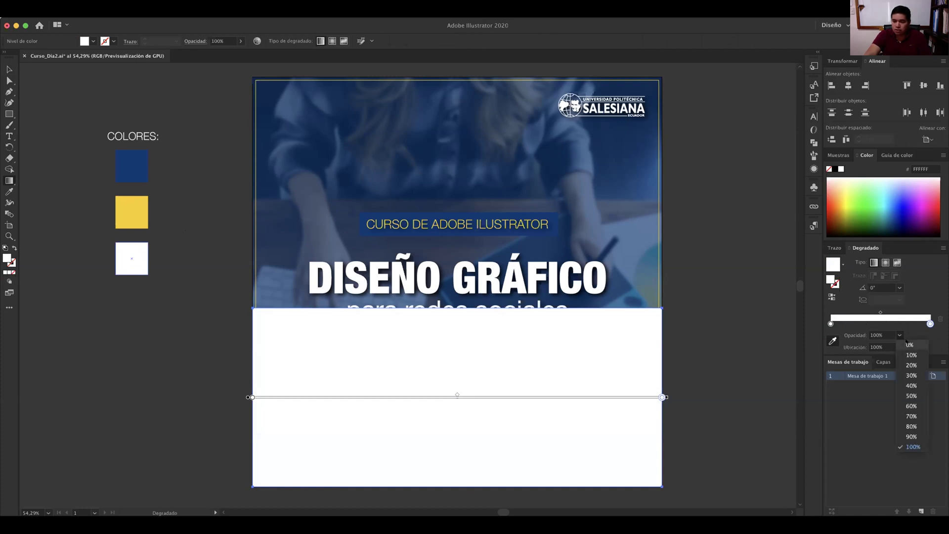
pyautogui.click(910, 344)
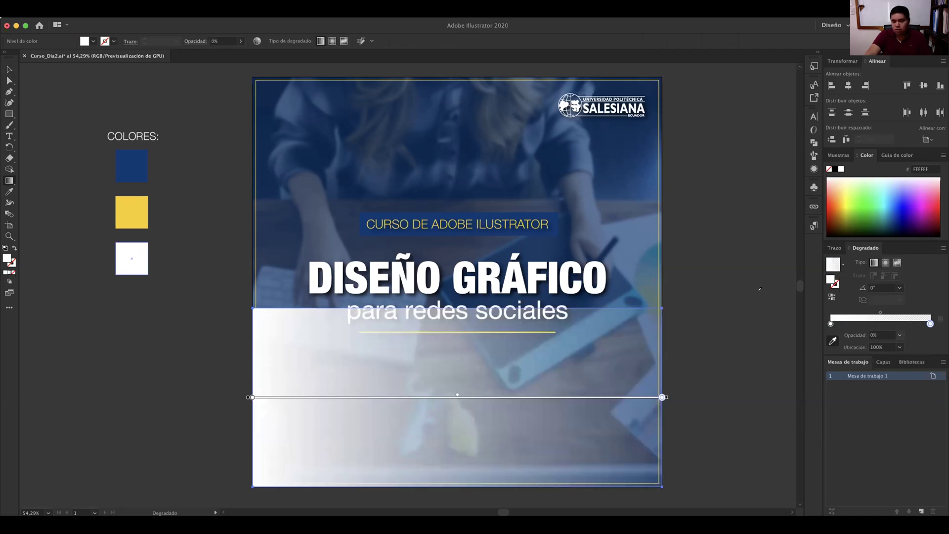
pyautogui.press('v')
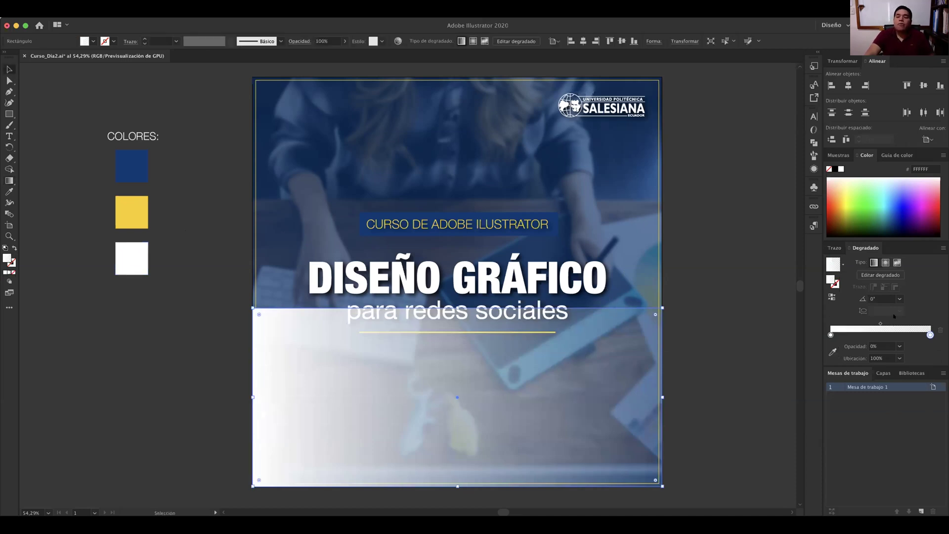
# - Set the gradient angle to 90° and adjust its midpoint, trying about 14% and 87% before settling on about 69%
pyautogui.click(900, 298)
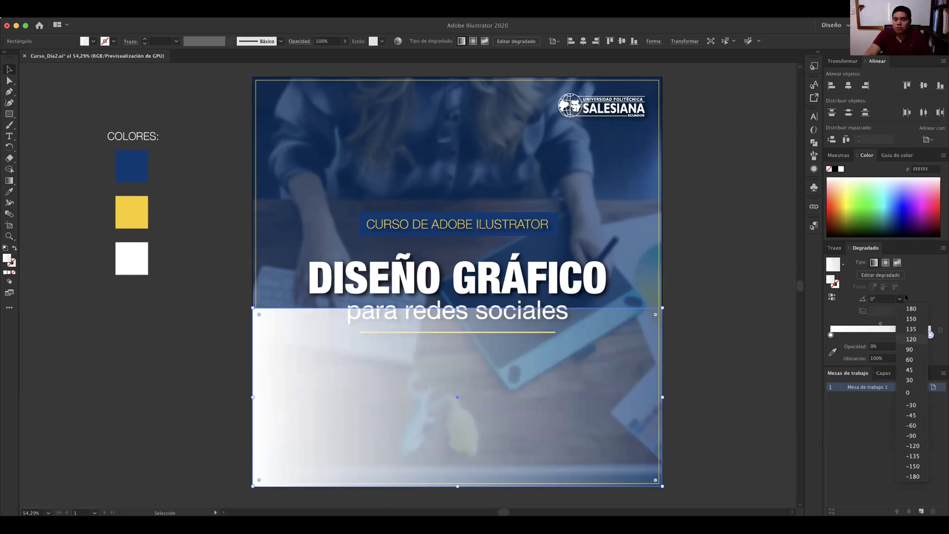
pyautogui.click(910, 349)
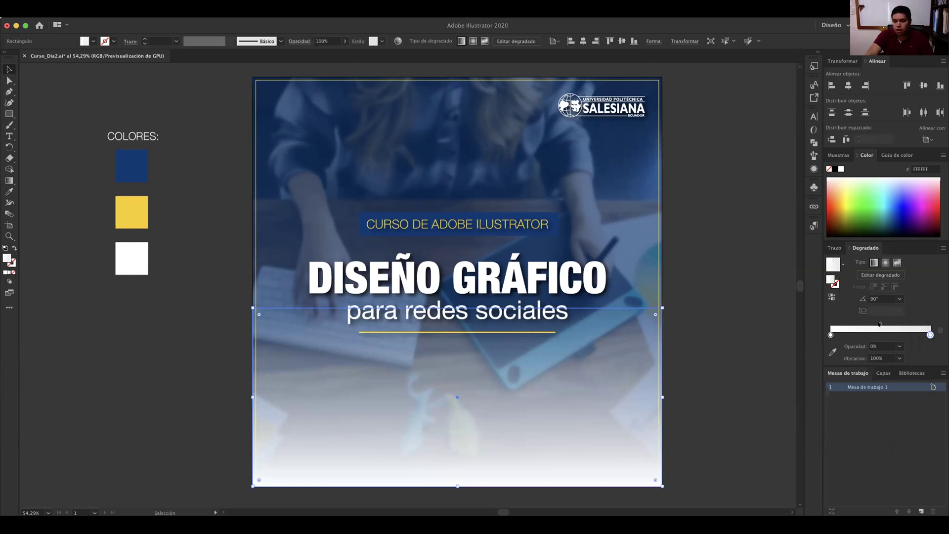
pyautogui.moveTo(880, 324); pyautogui.dragTo(844, 324)
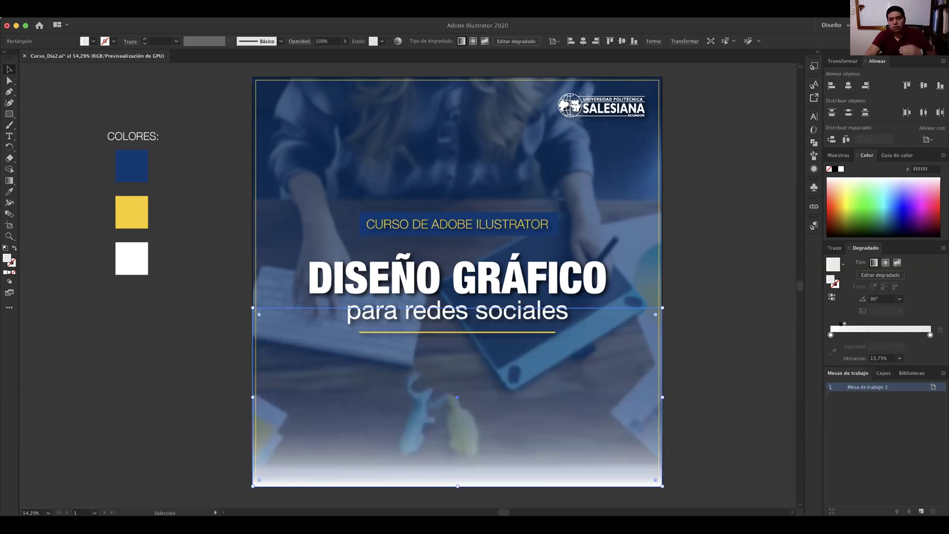
pyautogui.moveTo(845, 324); pyautogui.dragTo(919, 324)
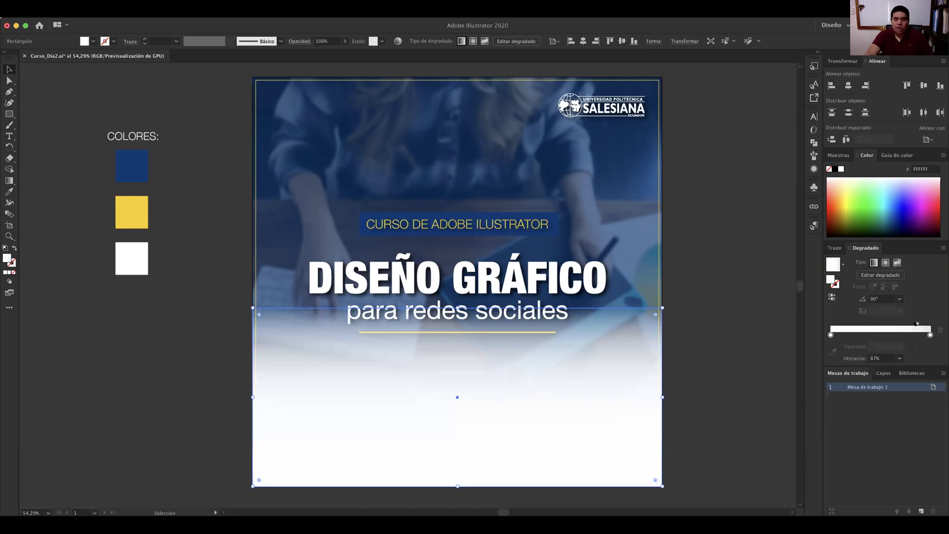
pyautogui.moveTo(918, 324); pyautogui.dragTo(899, 322)
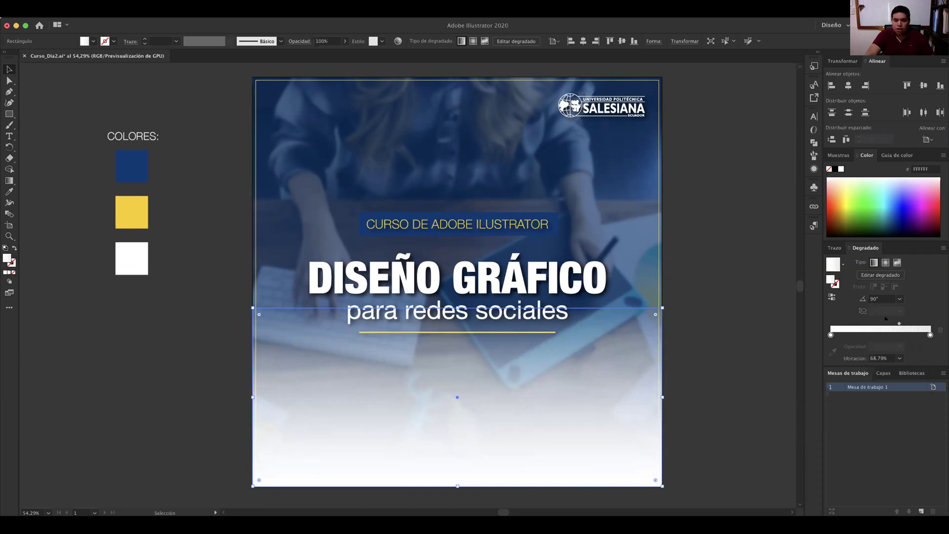
# - Extend the gradient rectangle upward, nudge its gradient midpoint to about 70%, and lower its top edge to the yellow line under the subtitle
pyautogui.moveTo(457, 307); pyautogui.dragTo(457, 263)
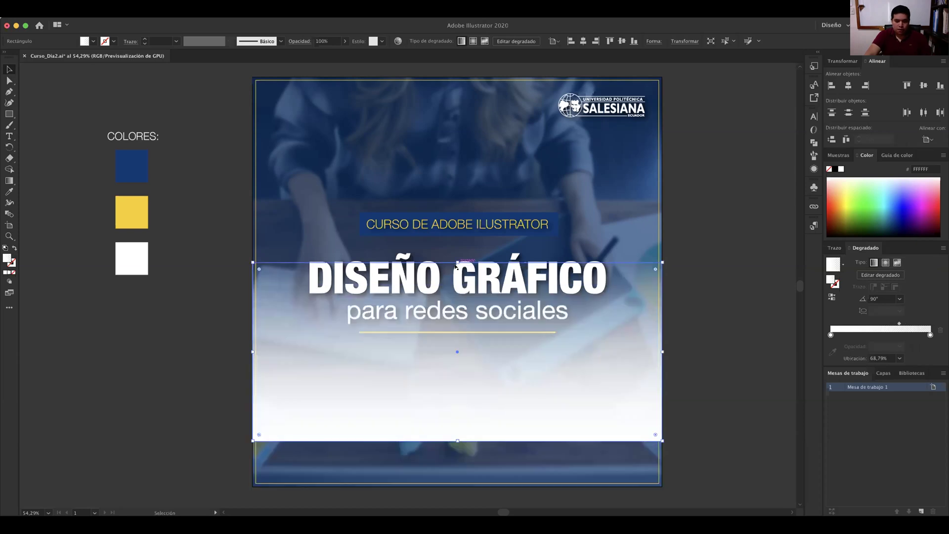
pyautogui.hotkey('ctrl', 'z')
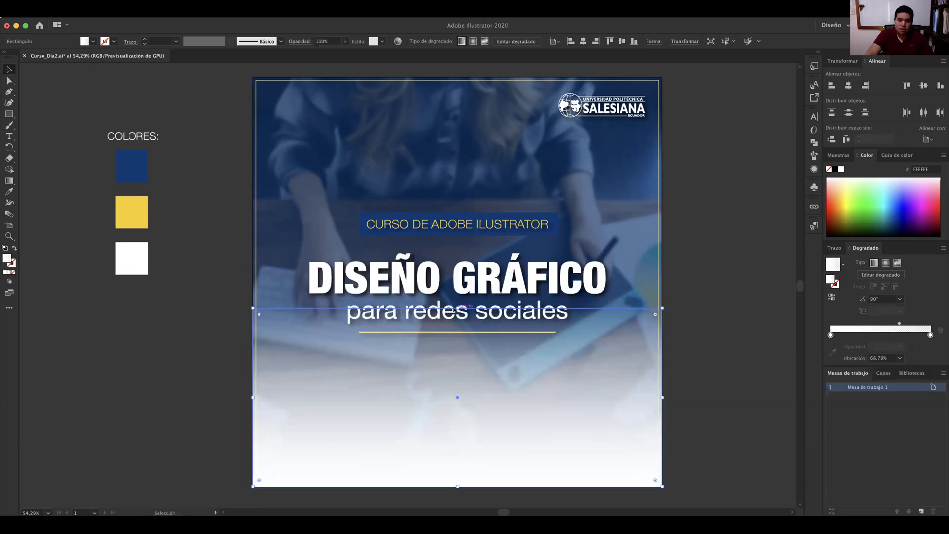
pyautogui.moveTo(455, 307); pyautogui.dragTo(454, 206)
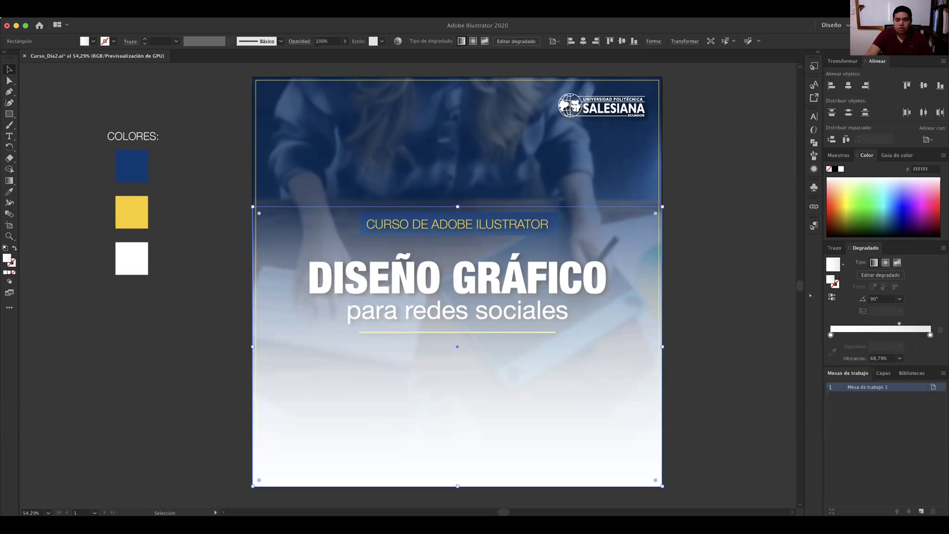
pyautogui.moveTo(900, 324)
pyautogui.mouseDown()
pyautogui.moveTo(860, 321)
pyautogui.moveTo(901, 324)
pyautogui.mouseUp()
pyautogui.moveTo(458, 206); pyautogui.dragTo(513, 331)
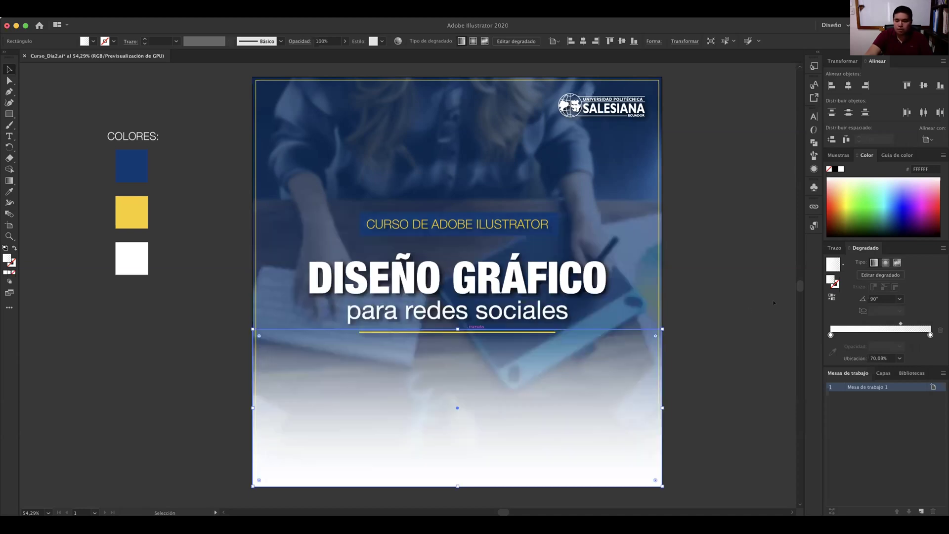
# - Fill the rectangle with the black-and-white preset gradient, recolouring its ending stop with the palette's blue and its starting stop with the yellow
pyautogui.click(843, 264)
pyautogui.click(791, 282)
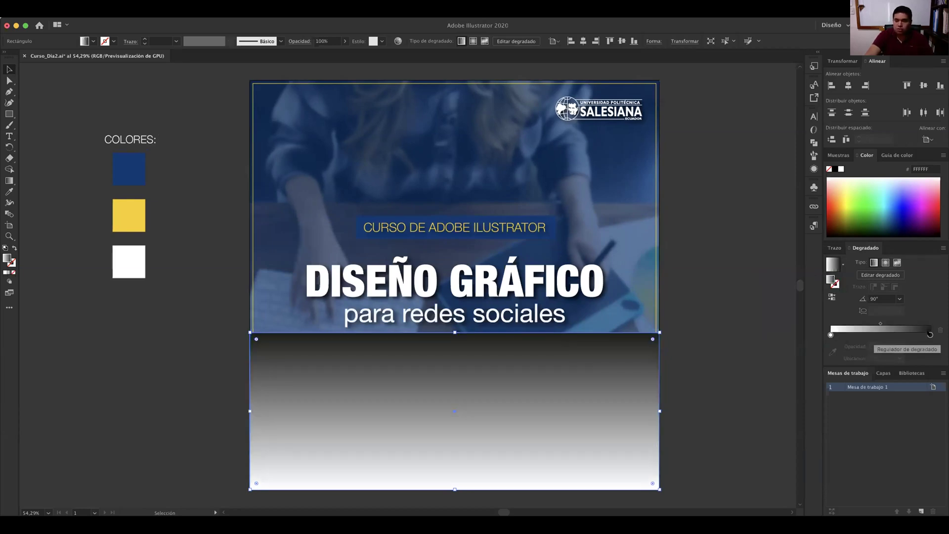
pyautogui.click(931, 335)
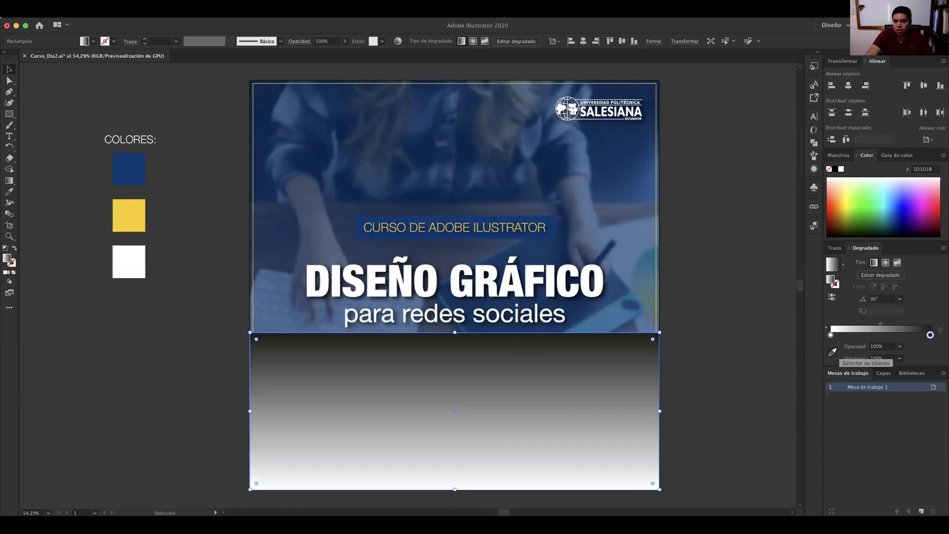
pyautogui.click(833, 352)
pyautogui.click(123, 162)
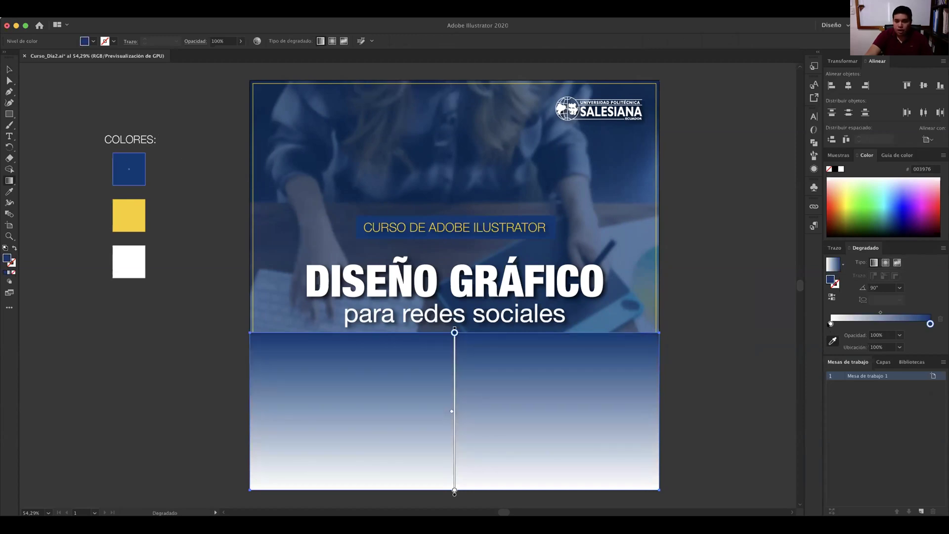
pyautogui.click(831, 324)
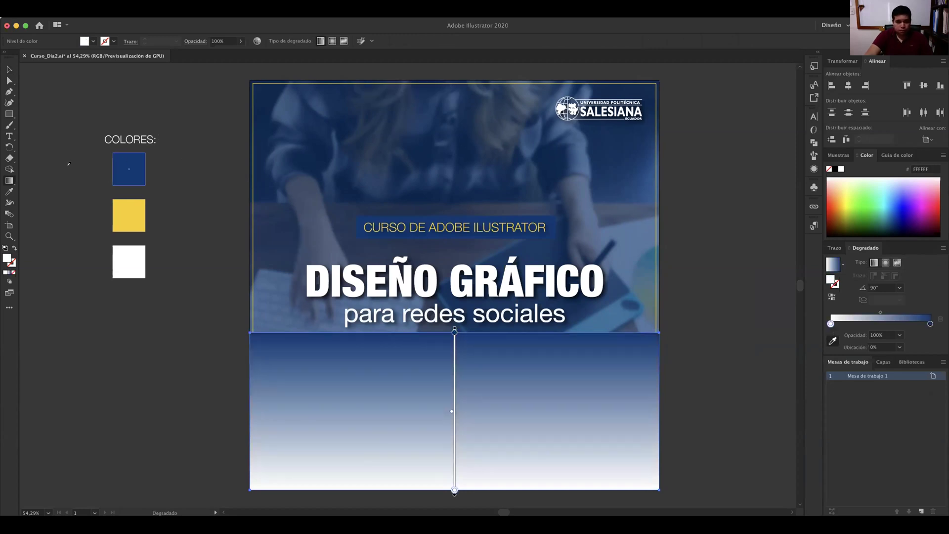
pyautogui.click(129, 216)
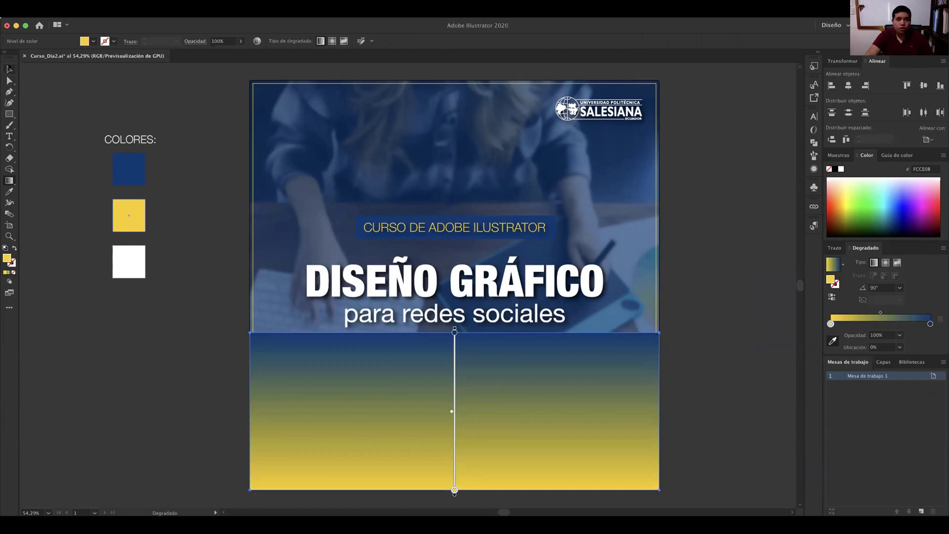
# - Change the rectangle's gradient to radial and shift its midpoint outward toward the blue edge
pyautogui.press('v')
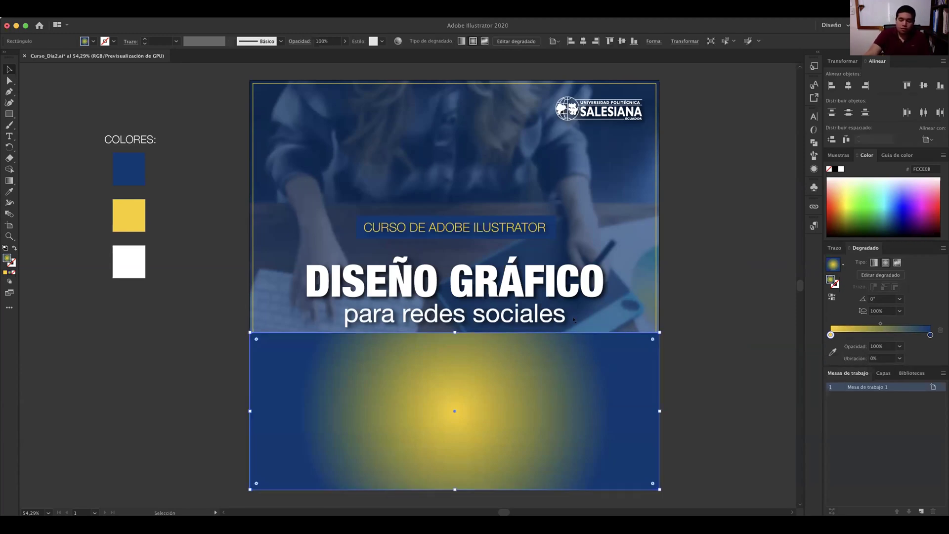
pyautogui.keyDown('shift'); pyautogui.click(557, 388); pyautogui.keyUp('shift')
pyautogui.click(574, 384)
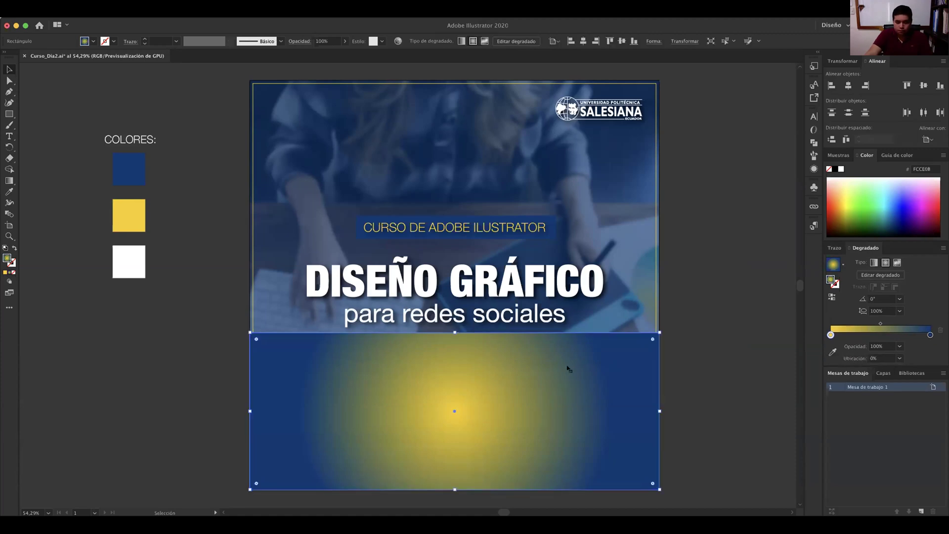
pyautogui.press('g')
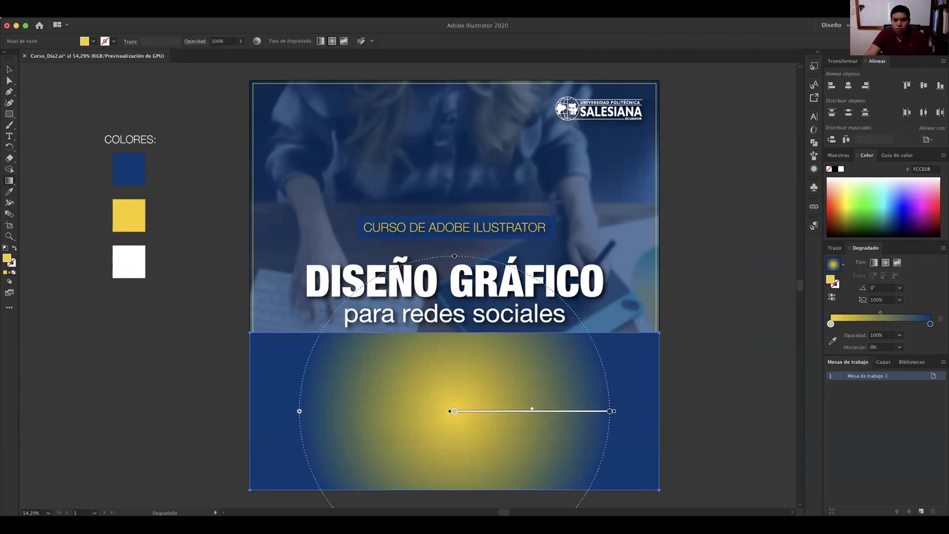
pyautogui.moveTo(513, 408); pyautogui.dragTo(561, 408)
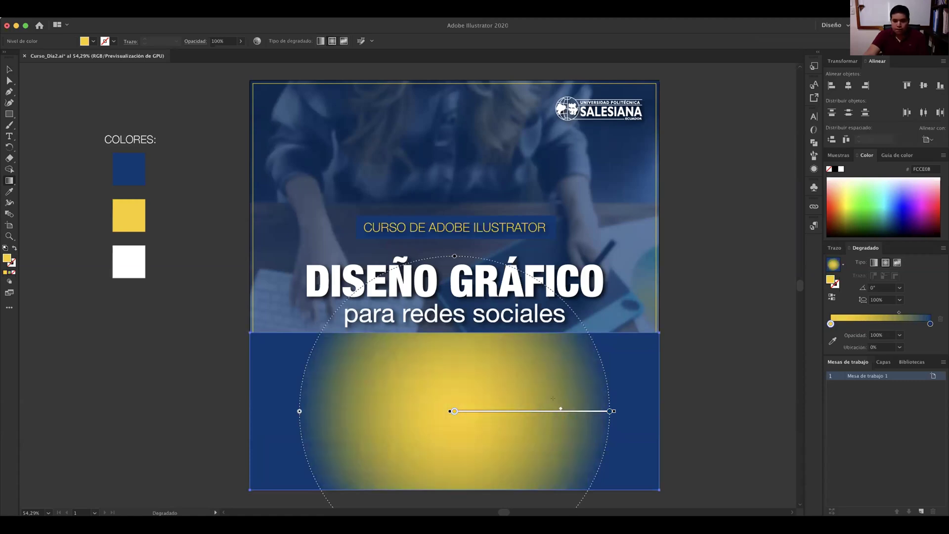
pyautogui.press('v')
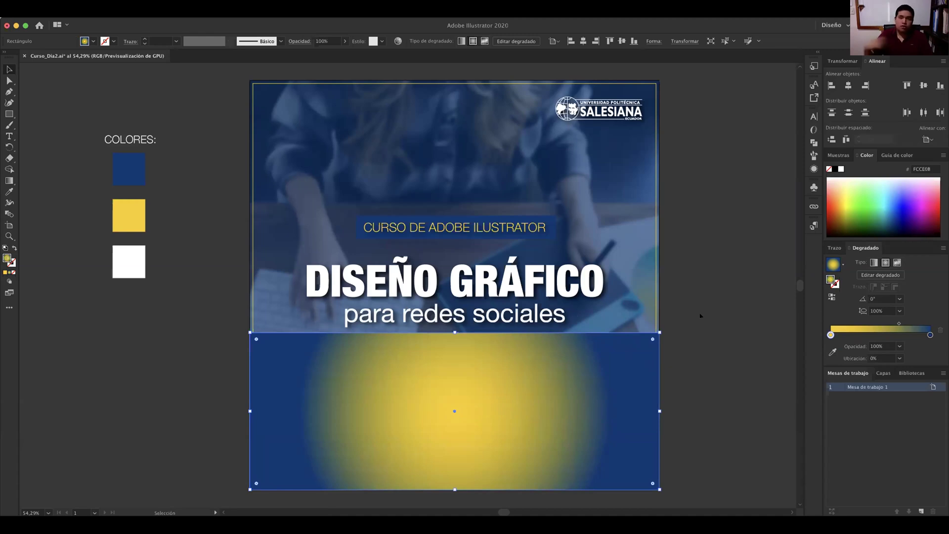
# - Shift the radial gradient's midpoint inward toward the yellow centre
pyautogui.press('g')
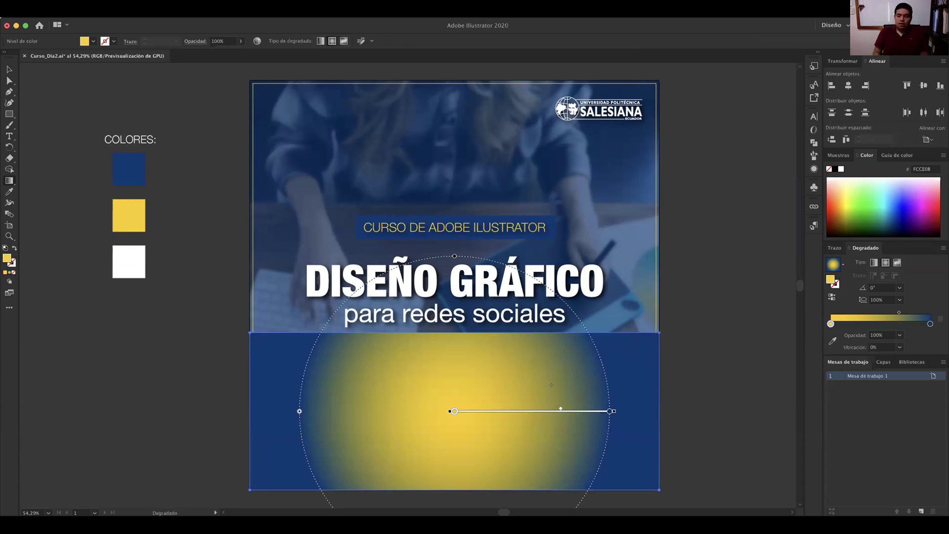
pyautogui.scroll(-1, 552, 386)
pyautogui.scroll(-5, 552, 390)
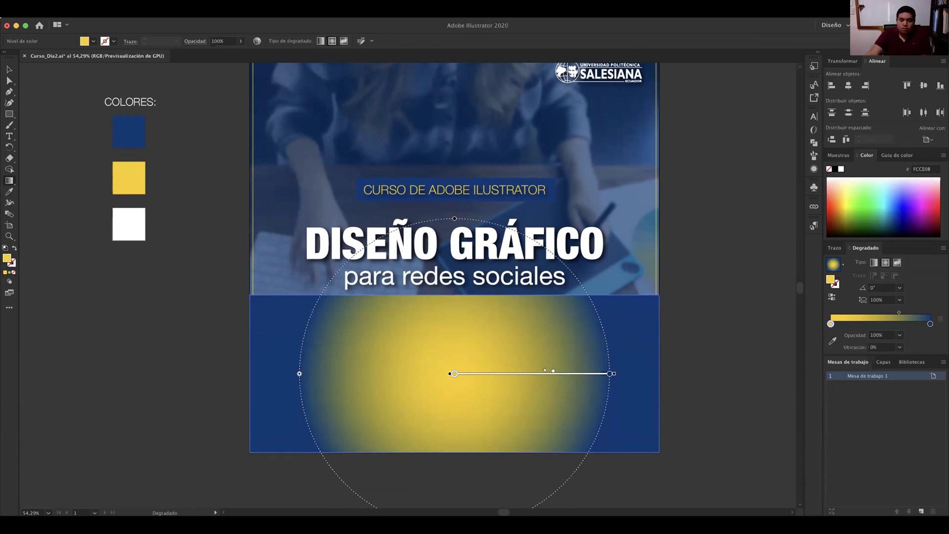
pyautogui.moveTo(538, 370)
pyautogui.mouseDown()
pyautogui.moveTo(571, 372)
pyautogui.moveTo(505, 371)
pyautogui.mouseUp()
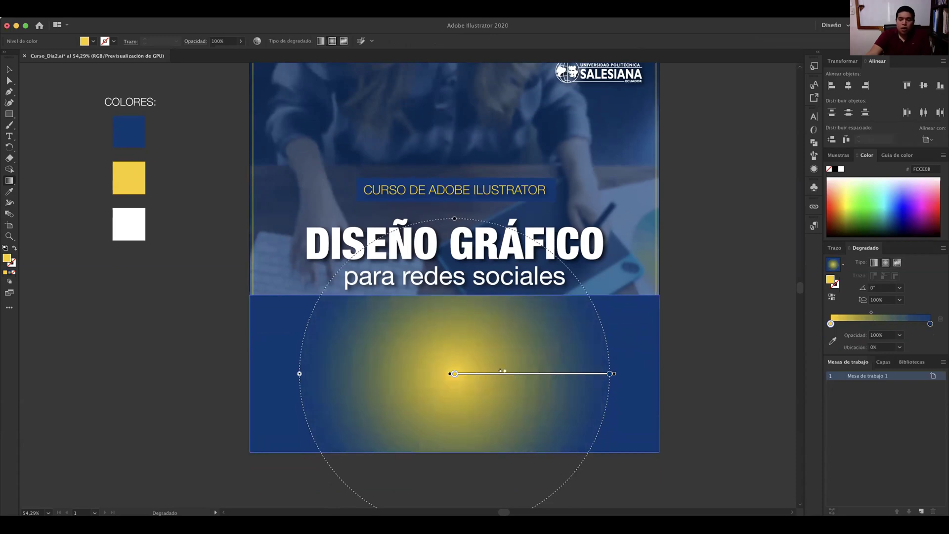
# - Try redrawing a smaller radial gradient from left of the rectangle's centre up toward the title, and undo it
pyautogui.moveTo(410, 340); pyautogui.dragTo(452, 256)
pyautogui.moveTo(452, 255)
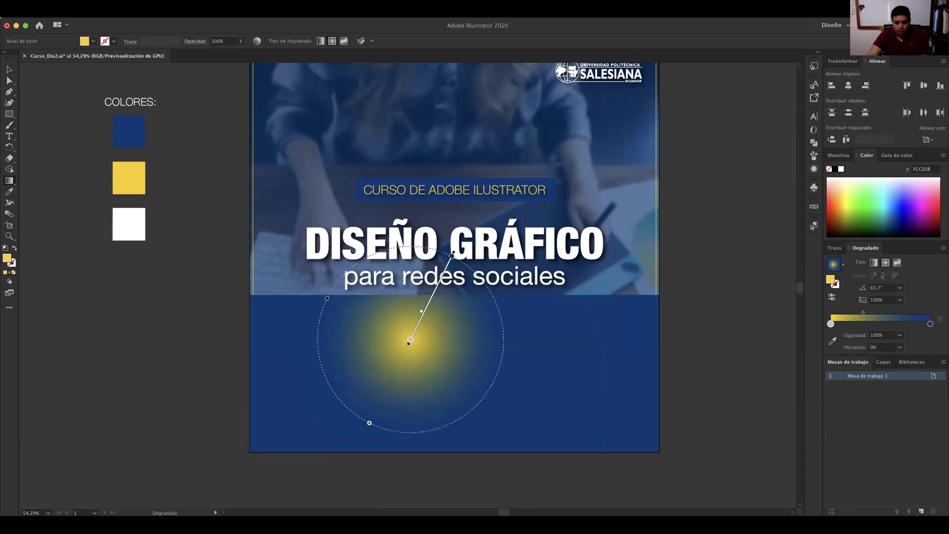
pyautogui.press('super+z')
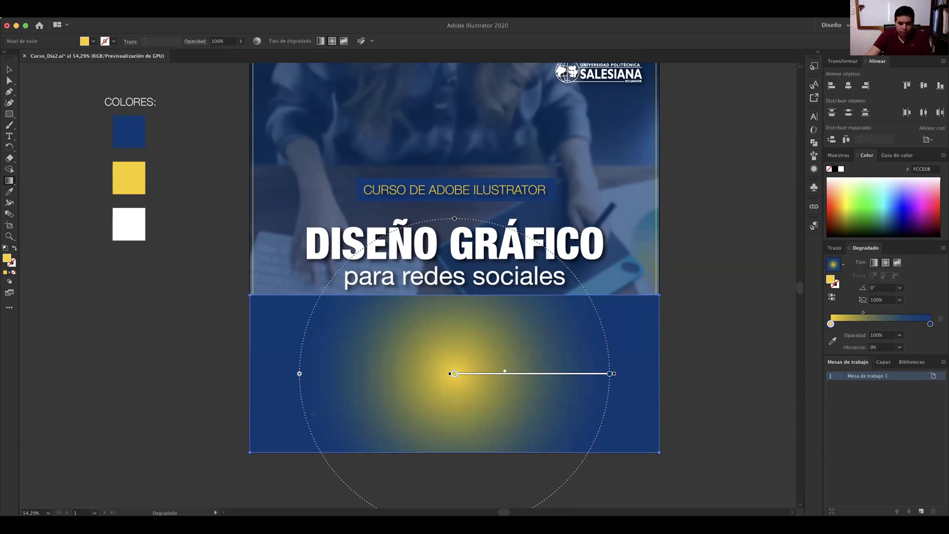
# - Try redrawing the radial gradient from the rectangle's lower-left area toward its upper middle, and return it to the centre
pyautogui.moveTo(314, 420); pyautogui.dragTo(326, 386)
pyautogui.moveTo(325, 390); pyautogui.dragTo(440, 300)
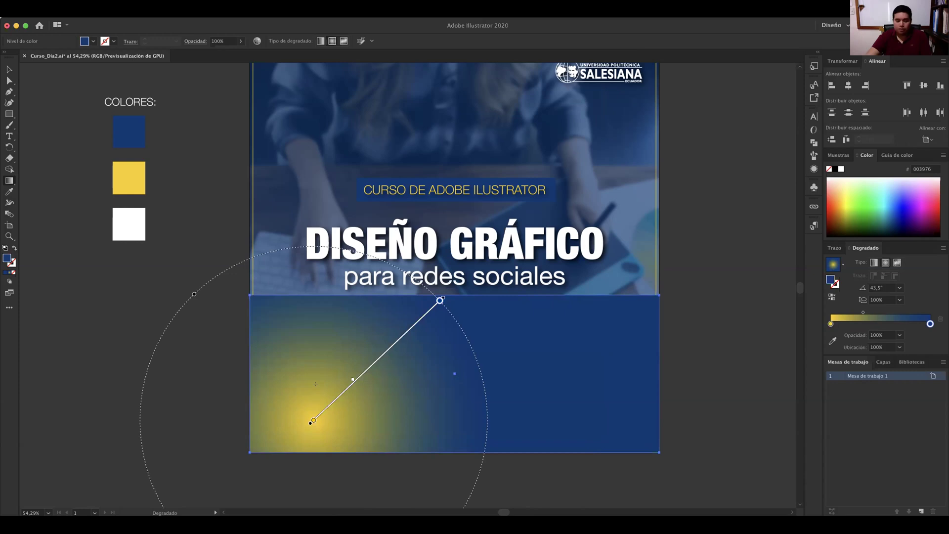
pyautogui.press('v')
pyautogui.press('g')
pyautogui.click(312, 419)
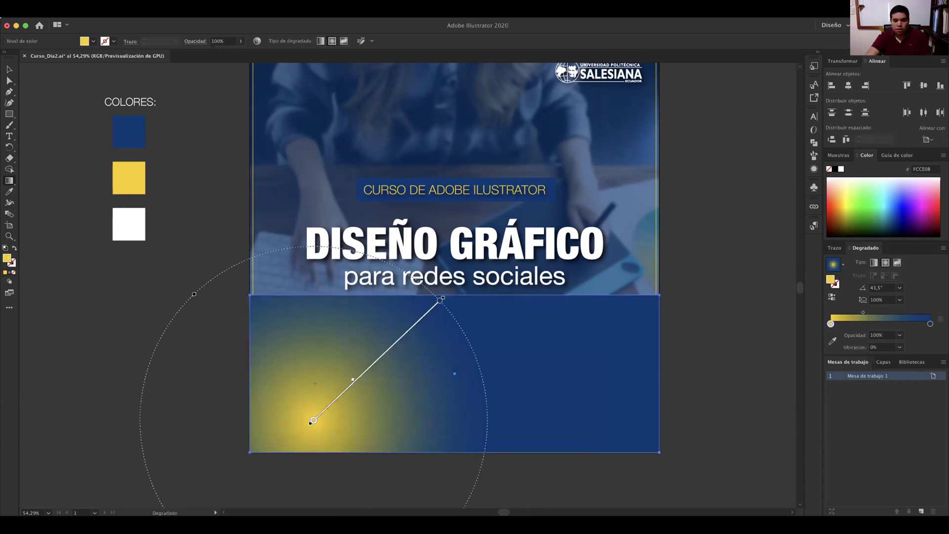
pyautogui.moveTo(454, 374); pyautogui.dragTo(610, 374)
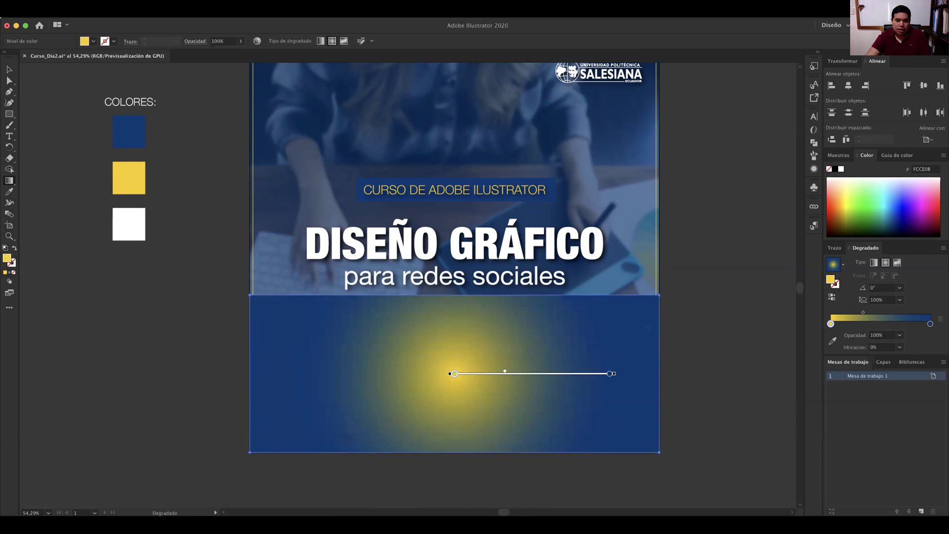
# - Try the radial gradient from the rectangle's lower-right corner, undo it, and redraw it from the upper-left to the lower-right corner
pyautogui.moveTo(643, 440)
pyautogui.mouseDown()
pyautogui.moveTo(585, 377)
pyautogui.moveTo(454, 308)
pyautogui.mouseUp()
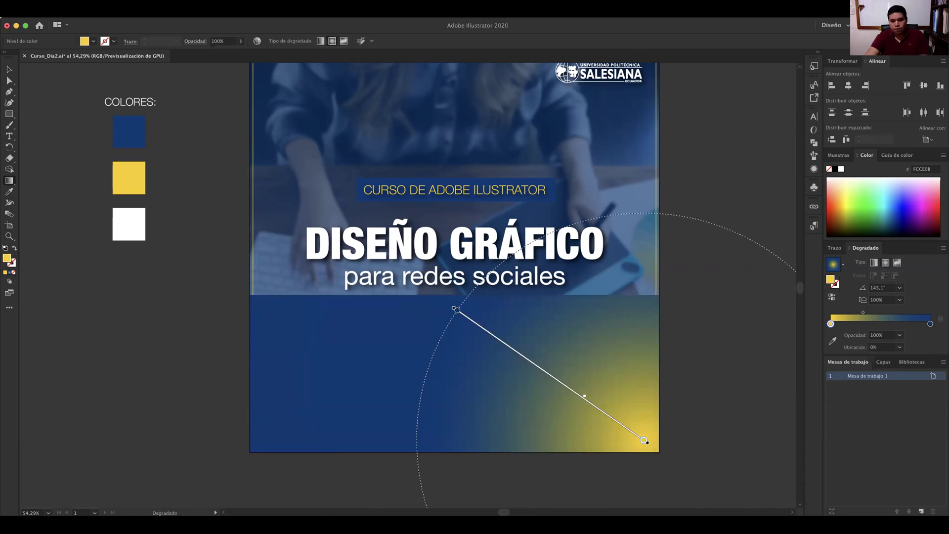
pyautogui.press('super+z')
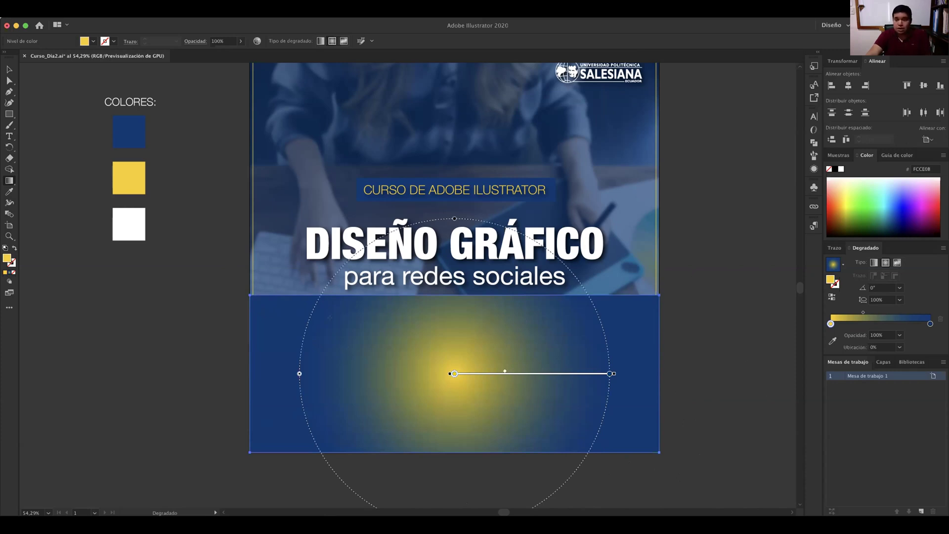
pyautogui.moveTo(270, 313); pyautogui.dragTo(635, 460)
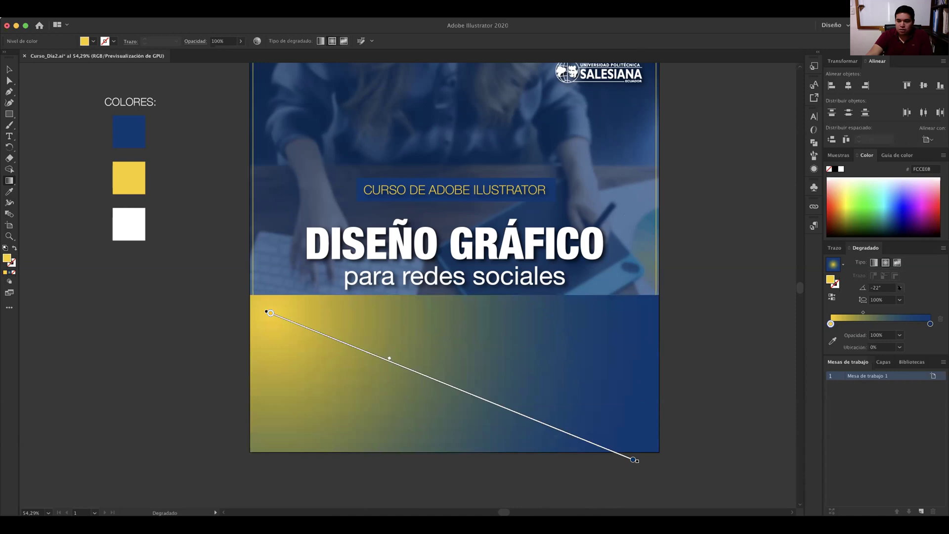
pyautogui.click(899, 287)
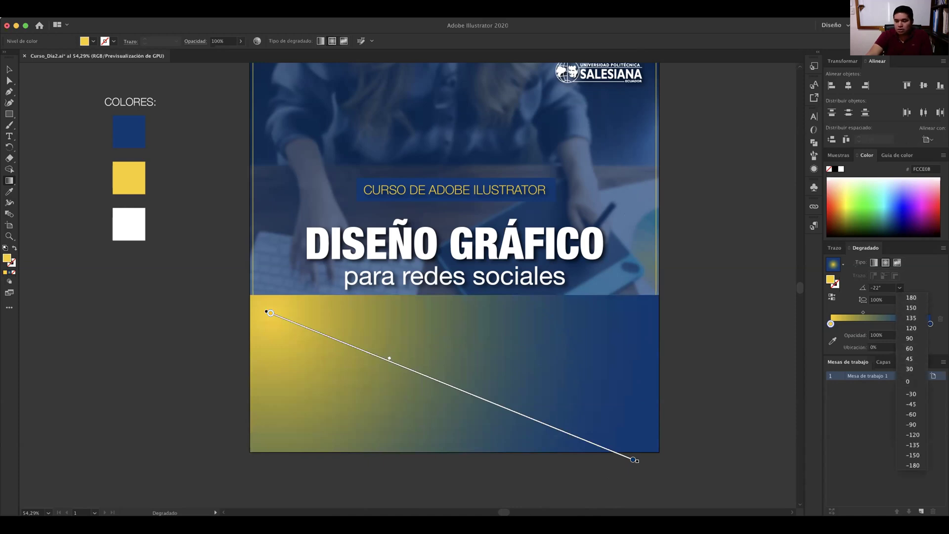
pyautogui.click(900, 287)
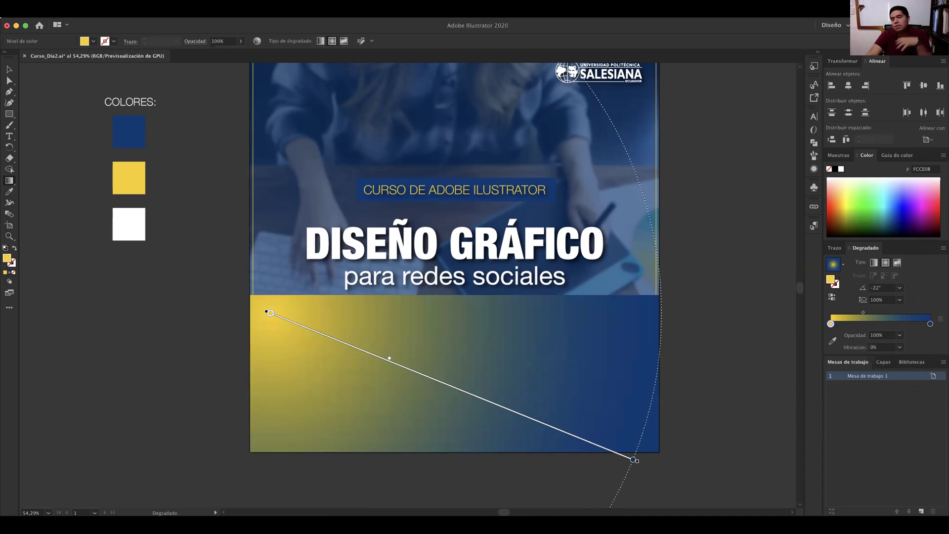
pyautogui.press('v')
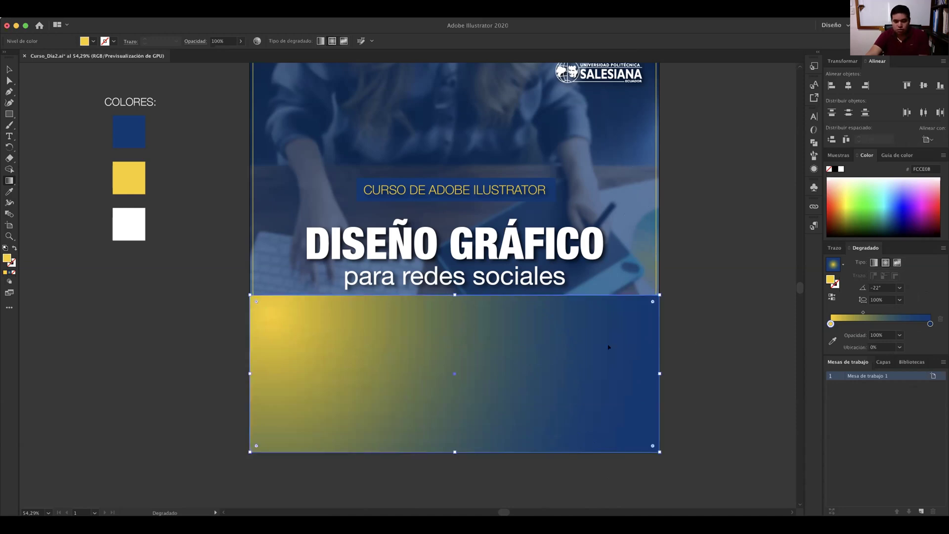
# - Fill the rectangle with the preset gradient "Cielo que se atenúa" and recolour its starting stop with the palette's white
pyautogui.click(843, 265)
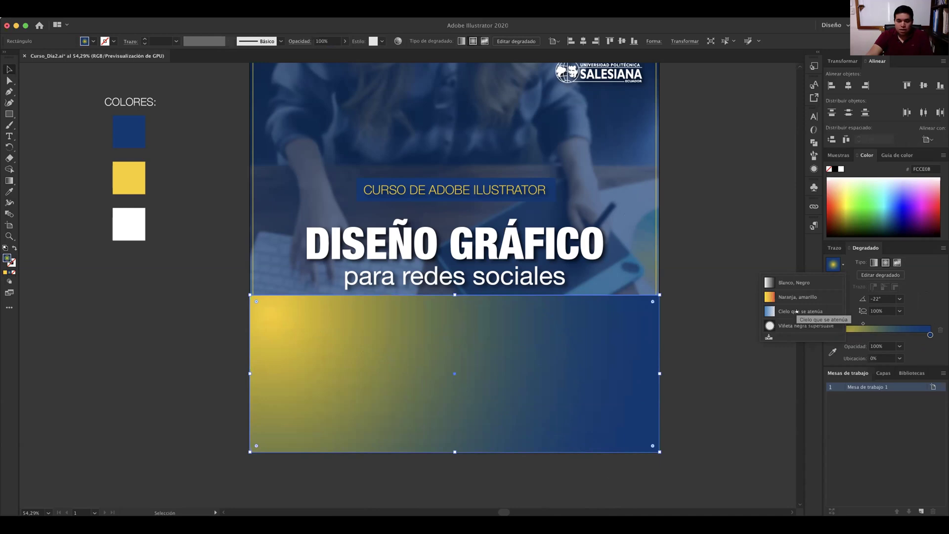
pyautogui.click(797, 310)
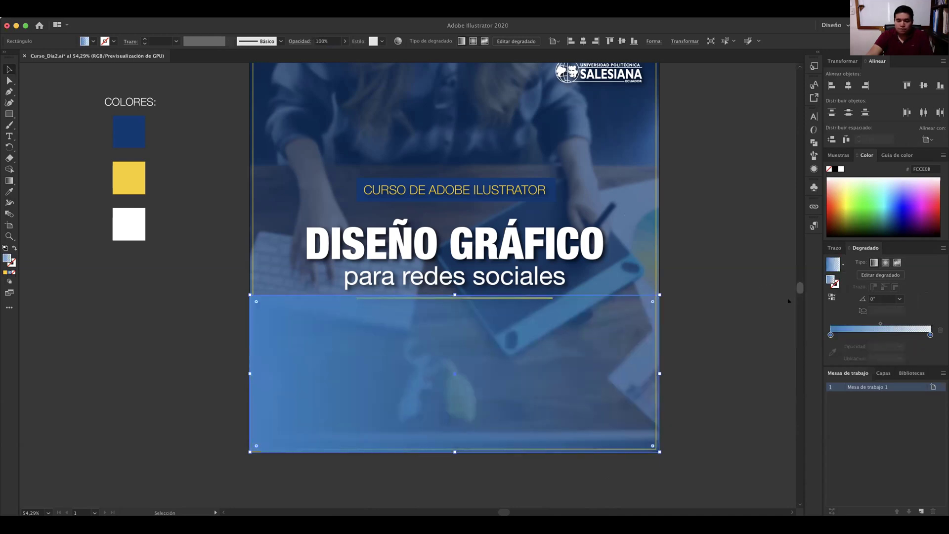
pyautogui.click(831, 334)
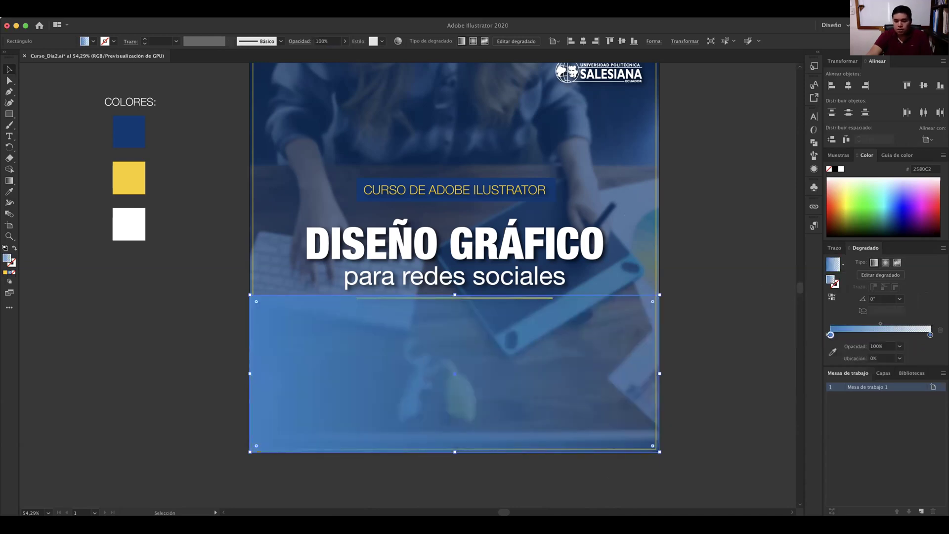
pyautogui.click(833, 350)
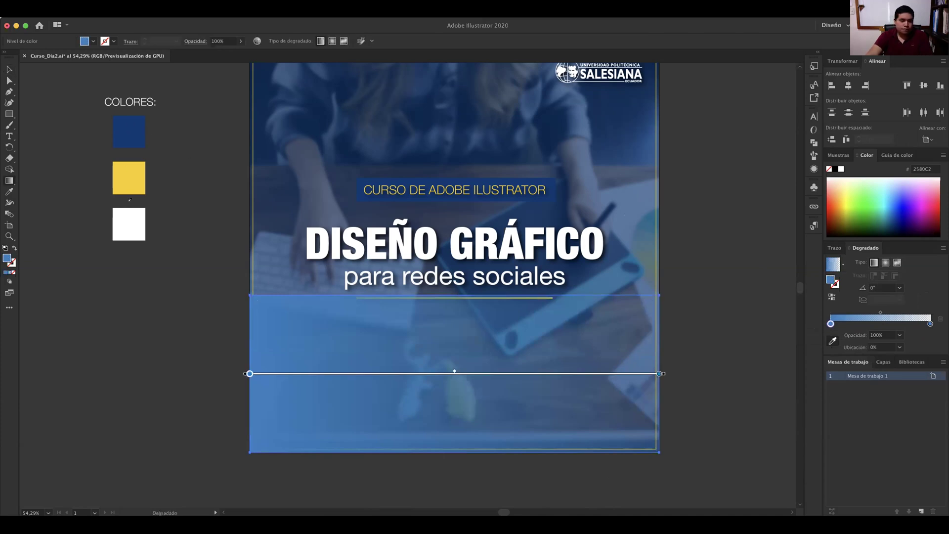
pyautogui.click(128, 224)
# - Recolour the gradient's ending stop with the palette's white and set that stop's opacity to 0%
pyautogui.click(930, 324)
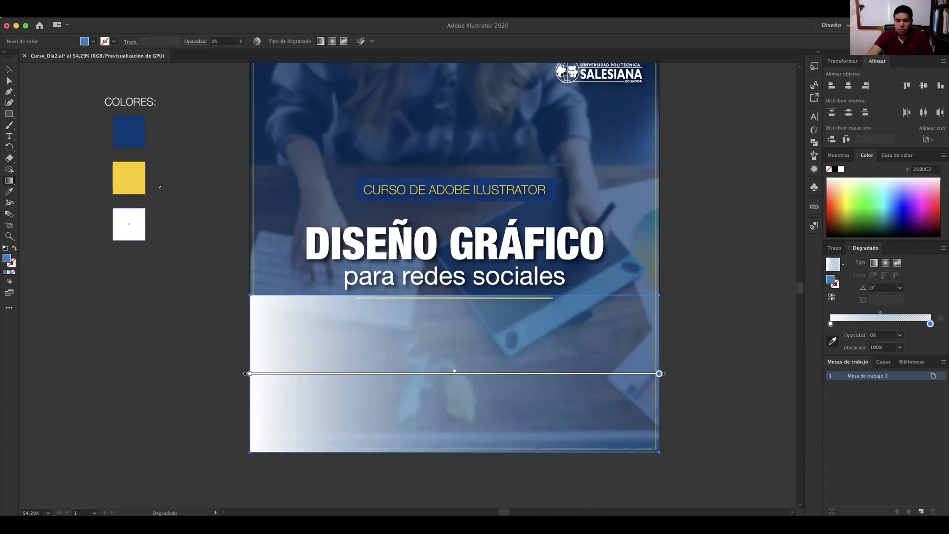
pyautogui.click(142, 215)
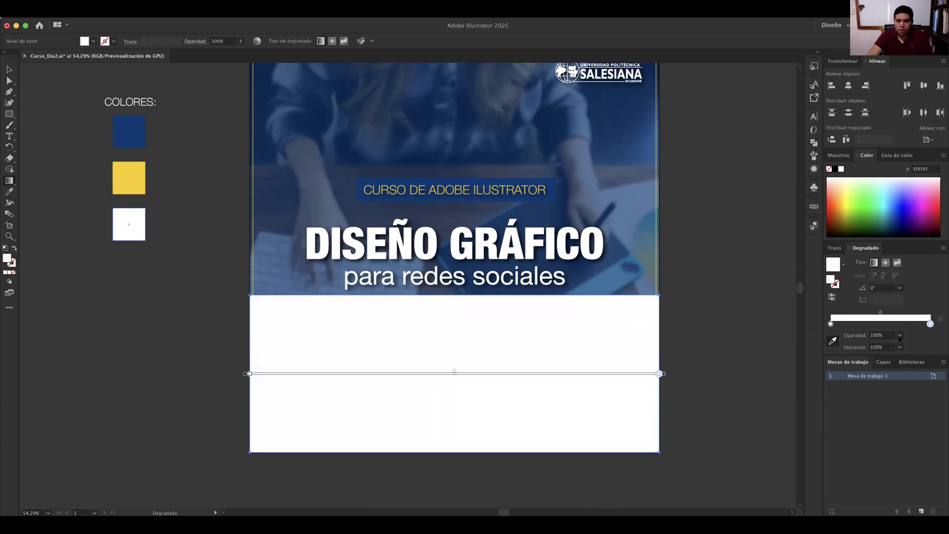
pyautogui.click(900, 335)
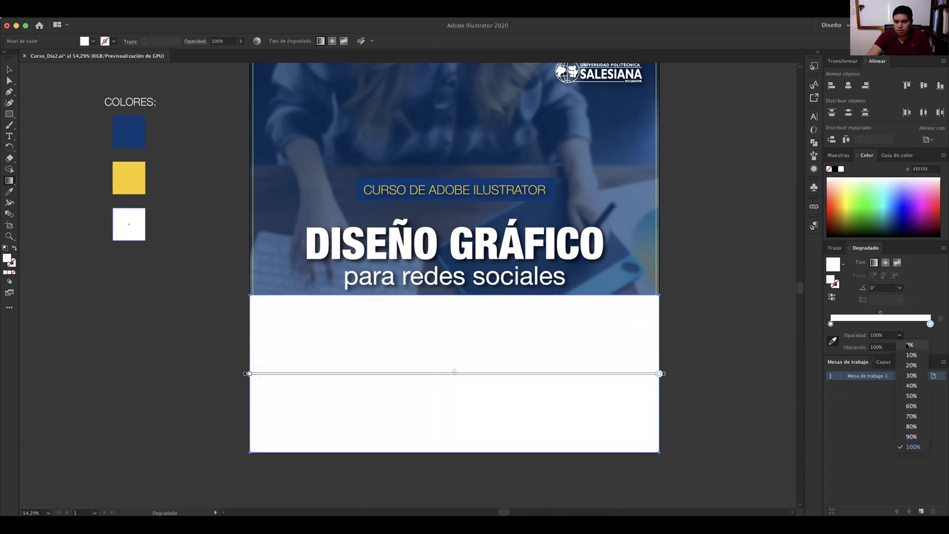
pyautogui.click(910, 345)
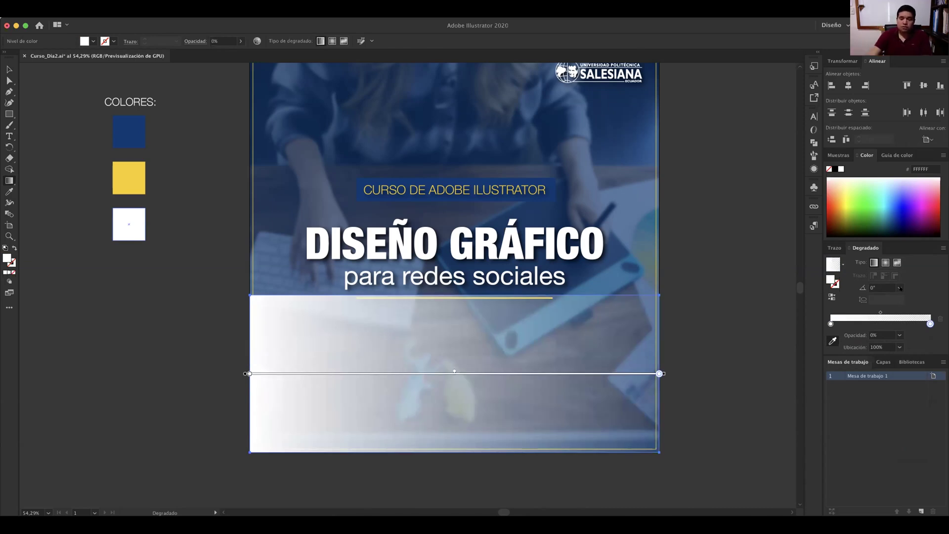
# - Set the rectangle's gradient angle to 90° and shift the gradient midpoint to about 66%, then deselect the rectangle
pyautogui.press('v')
pyautogui.click(900, 299)
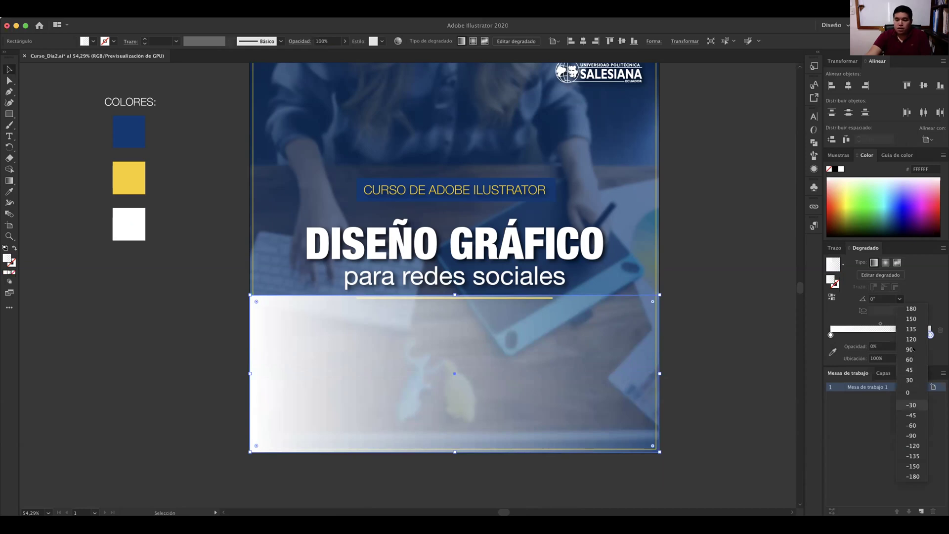
pyautogui.click(909, 349)
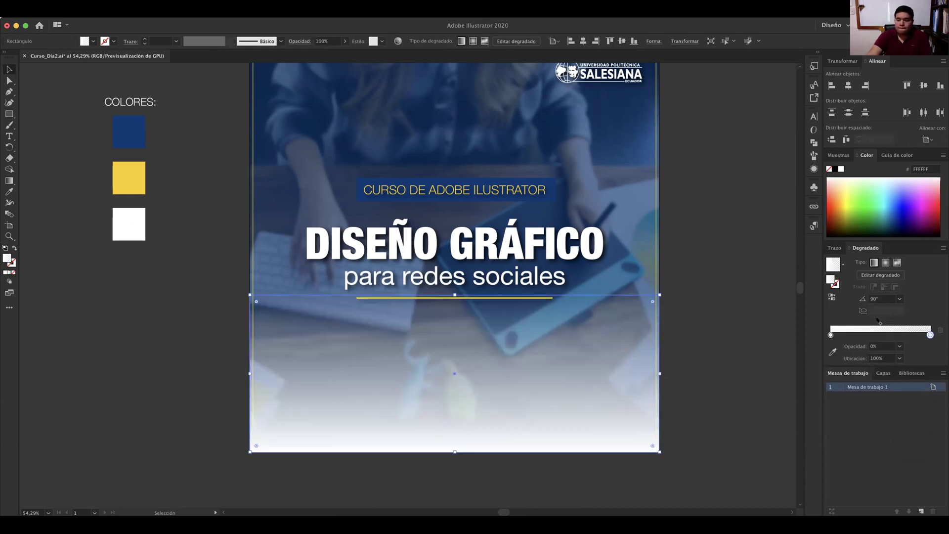
pyautogui.moveTo(882, 324); pyautogui.dragTo(900, 321)
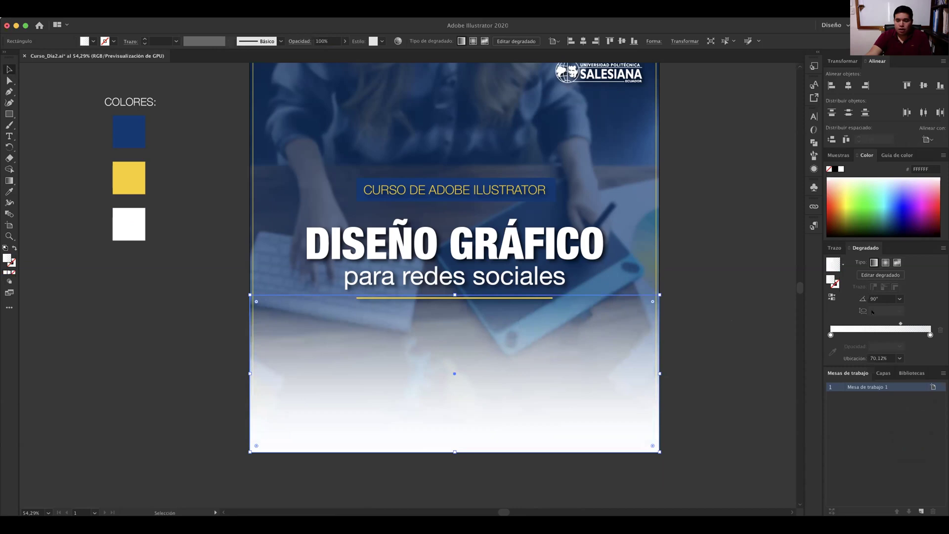
pyautogui.click(731, 288)
pyautogui.scroll(2, 731, 288)
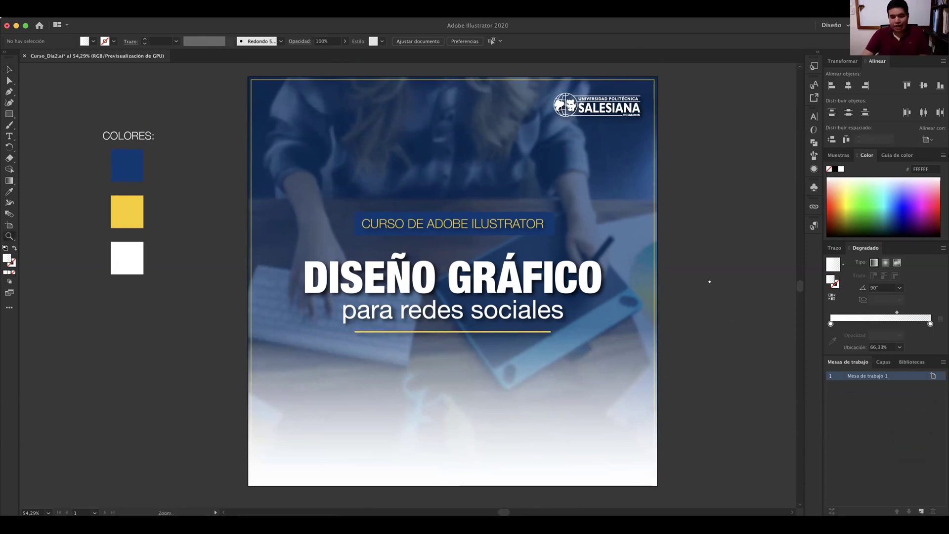
pyautogui.scroll(-2, 700, 288)
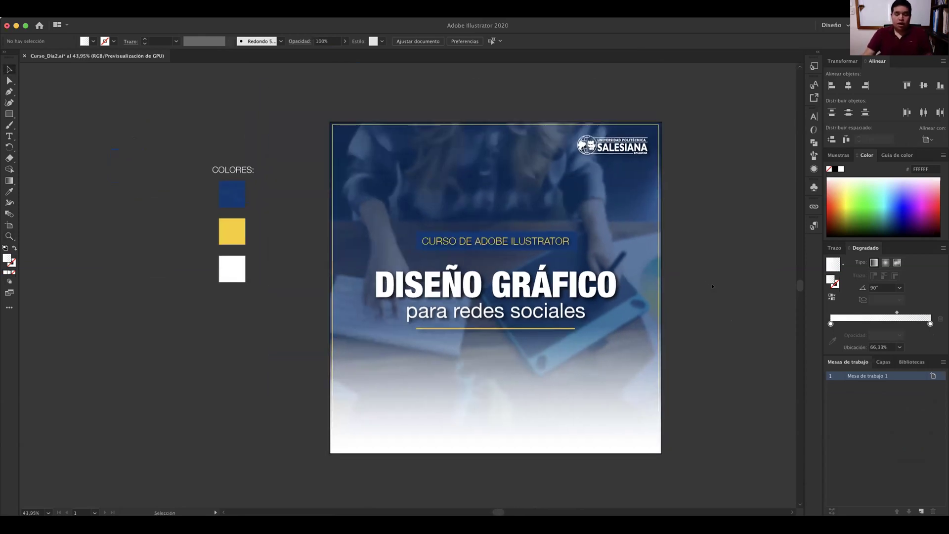
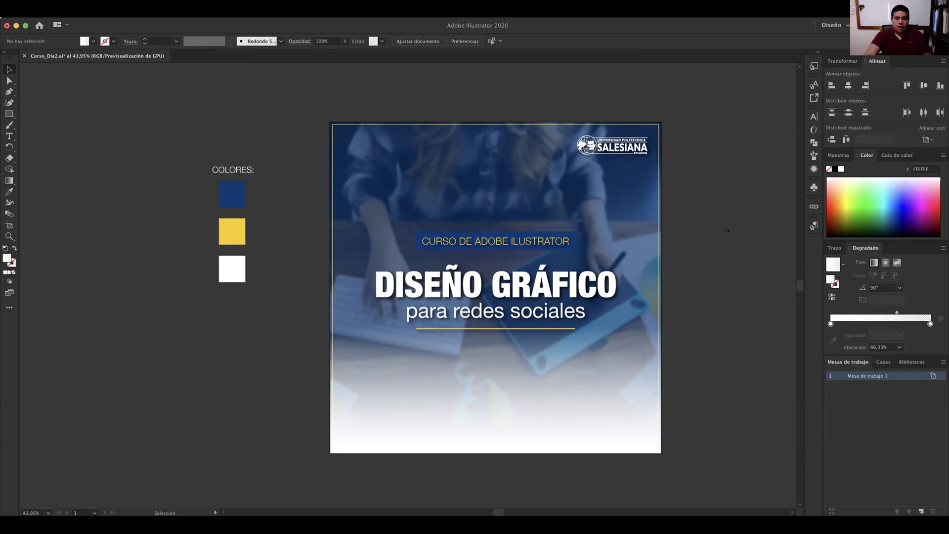
pyautogui.click(588, 383)
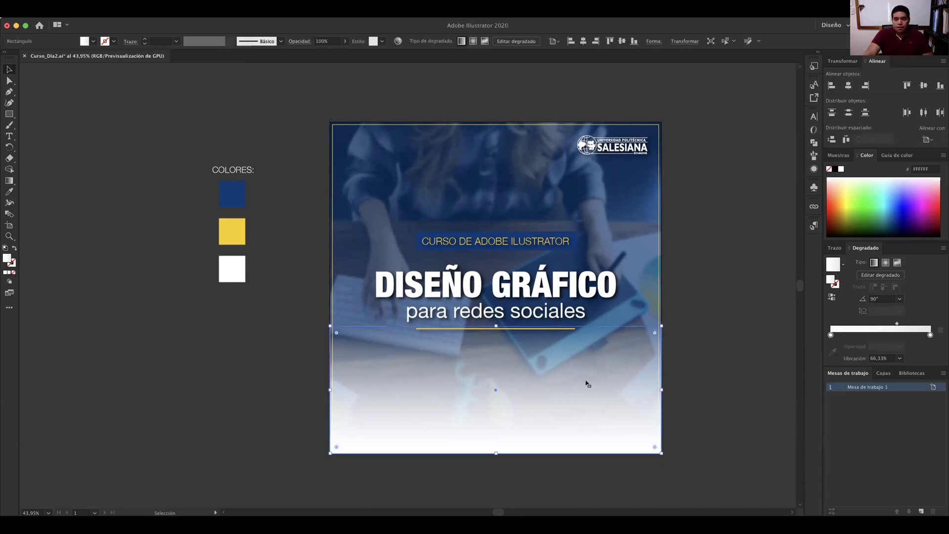
pyautogui.click(706, 303)
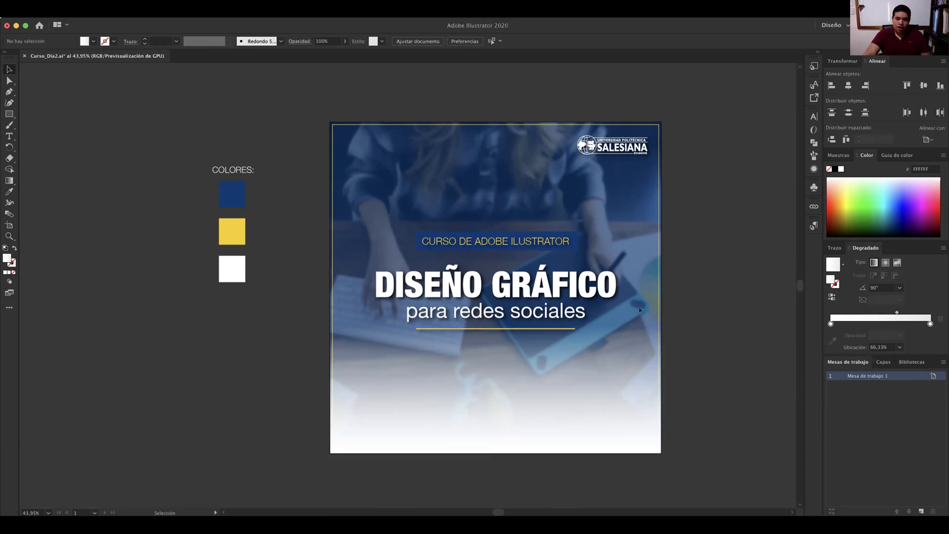
pyautogui.click(615, 376)
pyautogui.click(738, 305)
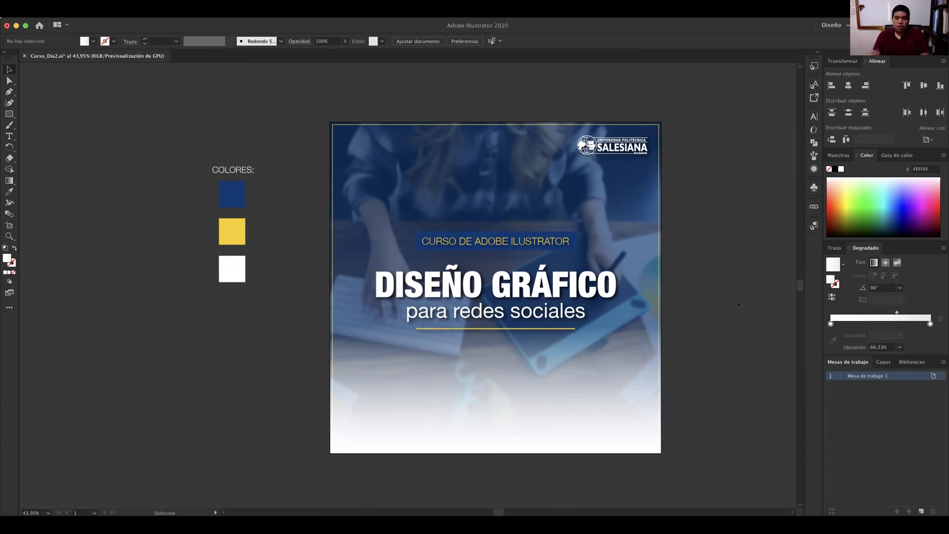
# - Move the white gradient rectangle from the design's lower part to just above the artboard's top edge
pyautogui.click(559, 418)
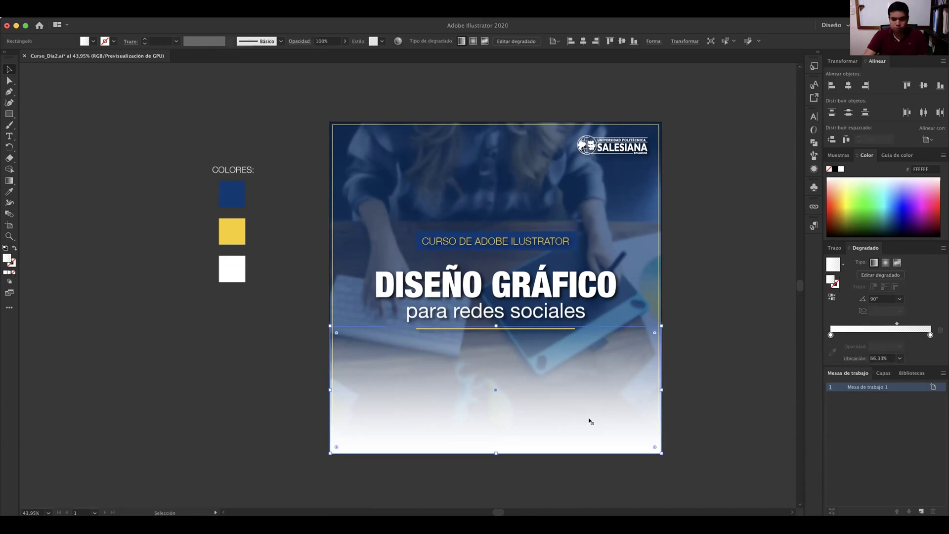
pyautogui.moveTo(592, 420); pyautogui.dragTo(595, 165)
pyautogui.scroll(3, 596, 244)
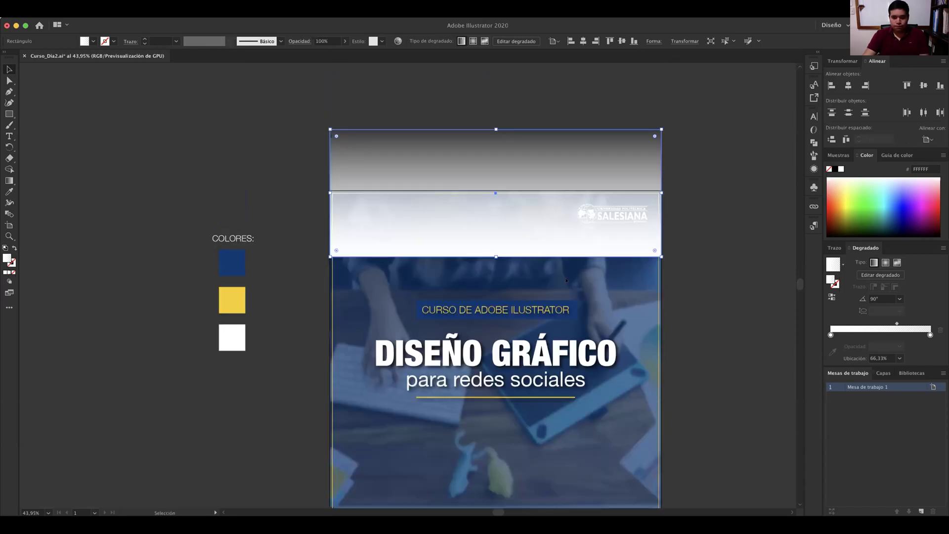
pyautogui.scroll(2, 566, 281)
pyautogui.scroll(1, 566, 243)
pyautogui.moveTo(566, 242); pyautogui.dragTo(567, 196)
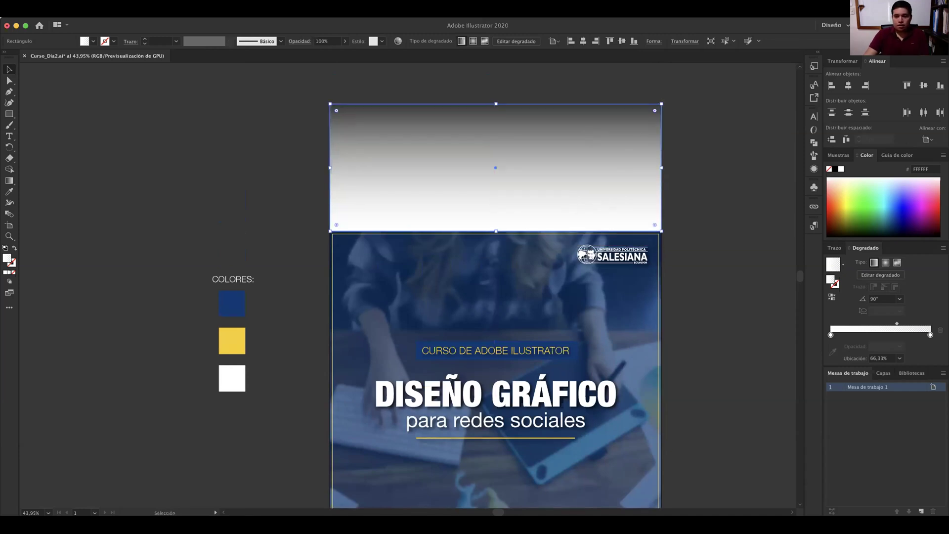
# - Rotate the gradient rectangle 180° so its white side faces up, and deselect it
pyautogui.moveTo(649, 94); pyautogui.dragTo(684, 124)
pyautogui.press('super+z')
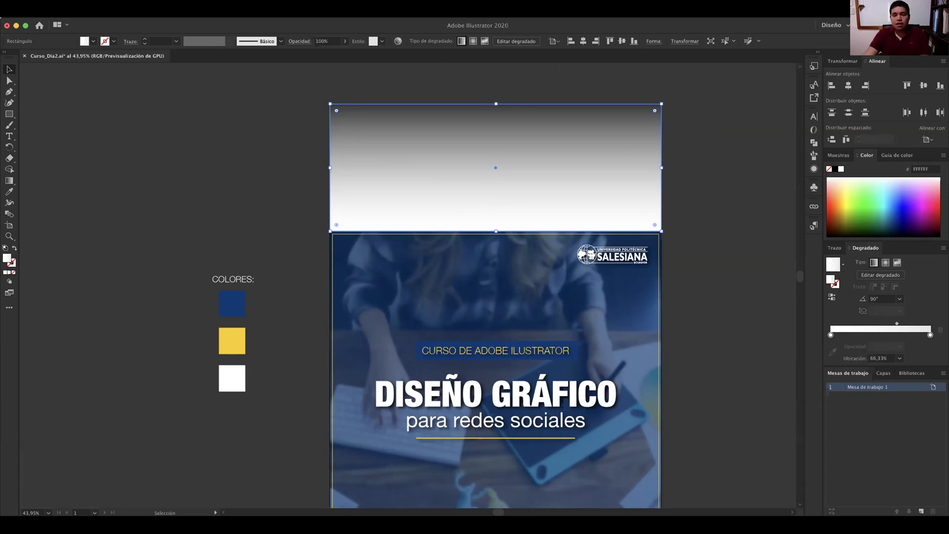
pyautogui.moveTo(665, 101); pyautogui.dragTo(617, 91)
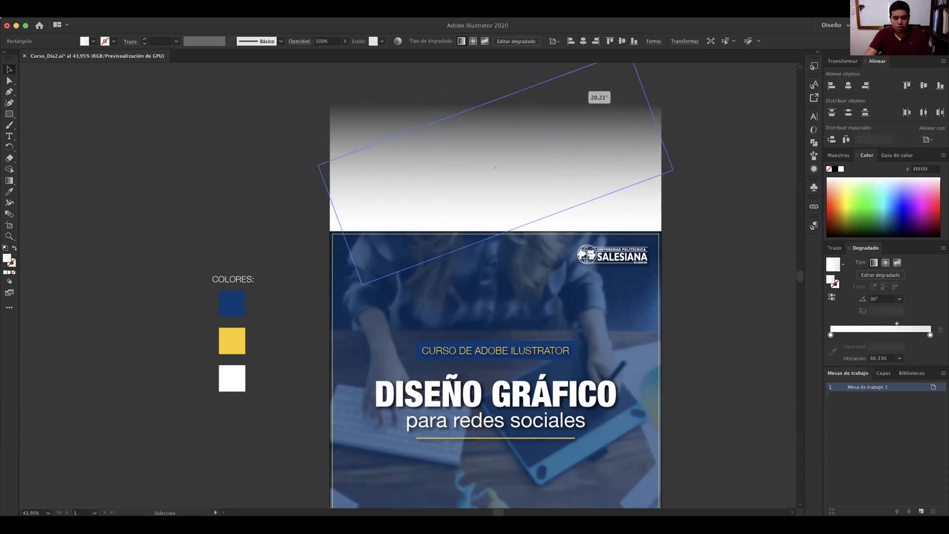
pyautogui.moveTo(581, 87); pyautogui.dragTo(345, 192)
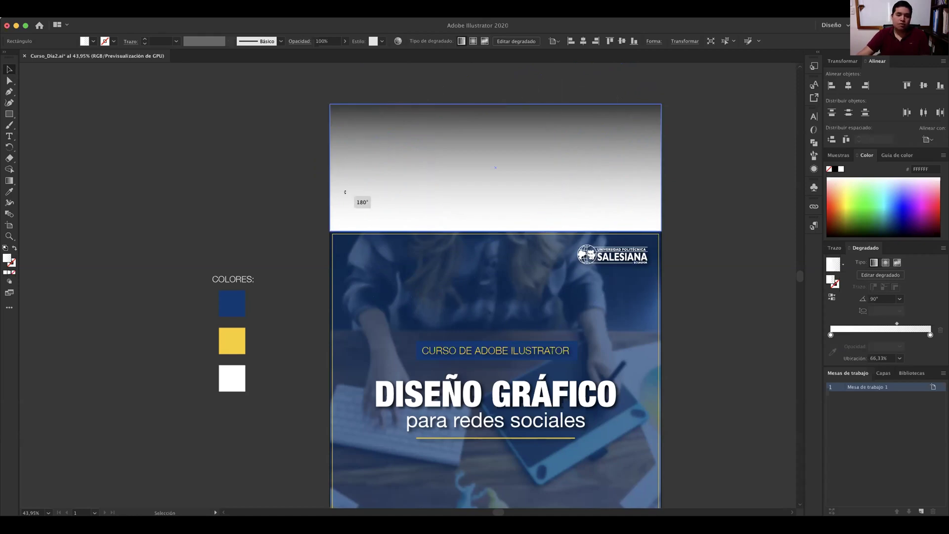
pyautogui.moveTo(404, 156); pyautogui.dragTo(343, 199)
pyautogui.press('super+shift+a')
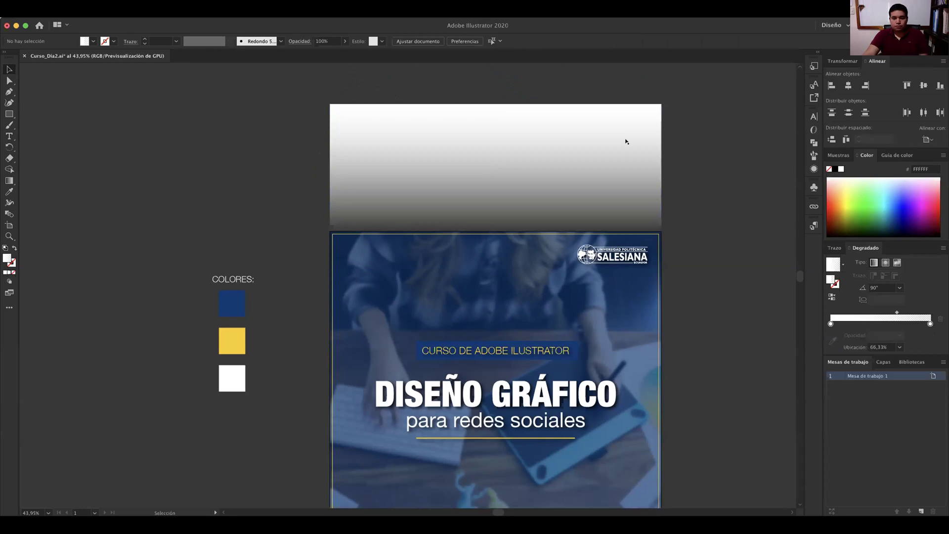
# - Move the rotated gradient rectangle down to the artboard's top edge and shorten it to a narrow band behind the logo area
pyautogui.scroll(-3, 552, 132)
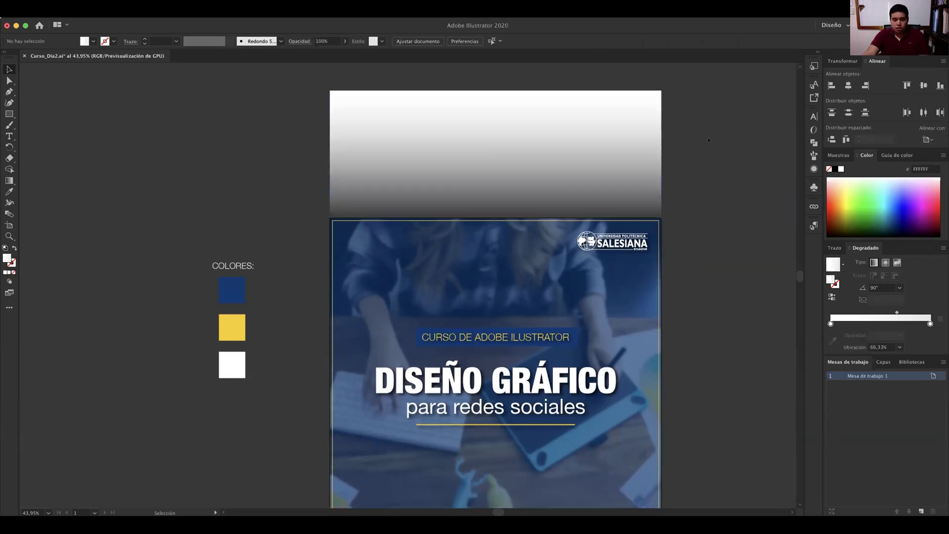
pyautogui.scroll(2, 552, 132)
pyautogui.moveTo(550, 162); pyautogui.dragTo(549, 290)
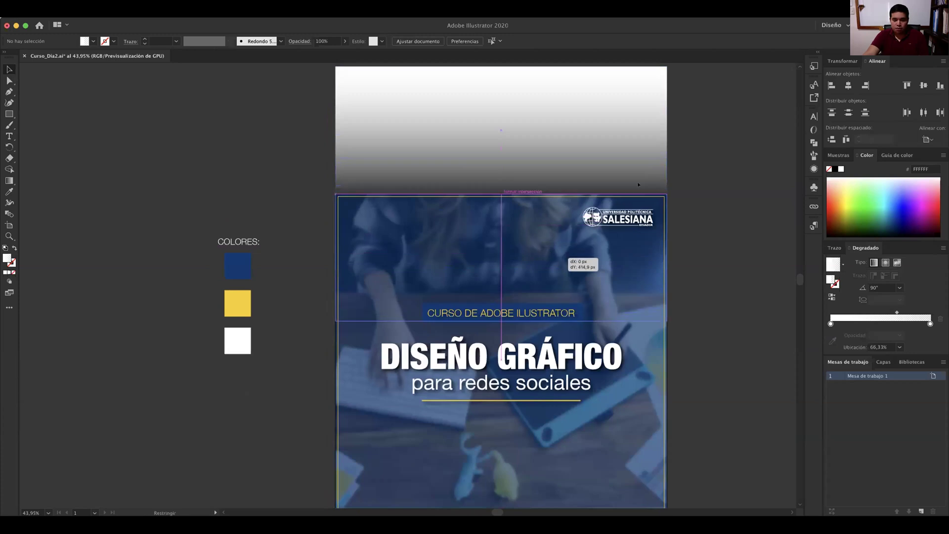
pyautogui.moveTo(649, 184); pyautogui.dragTo(650, 184)
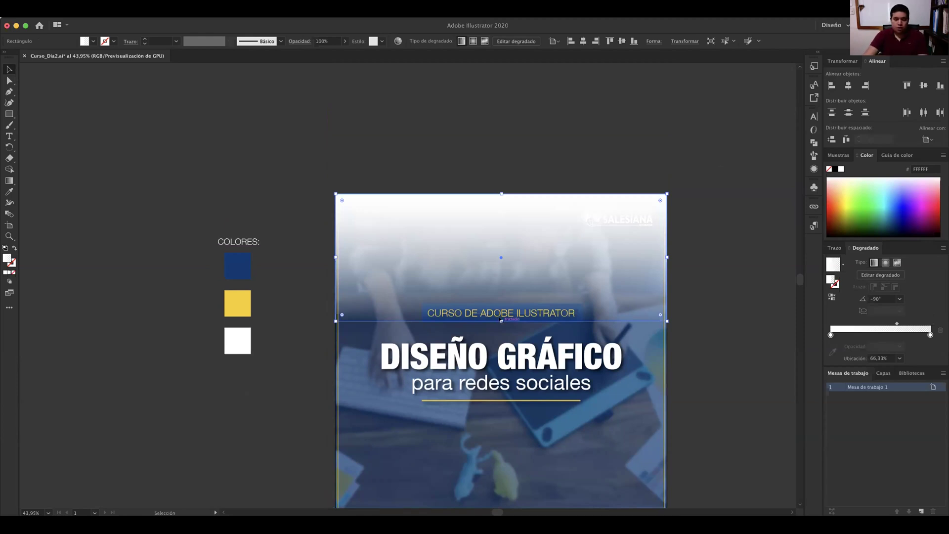
pyautogui.moveTo(501, 321); pyautogui.dragTo(499, 251)
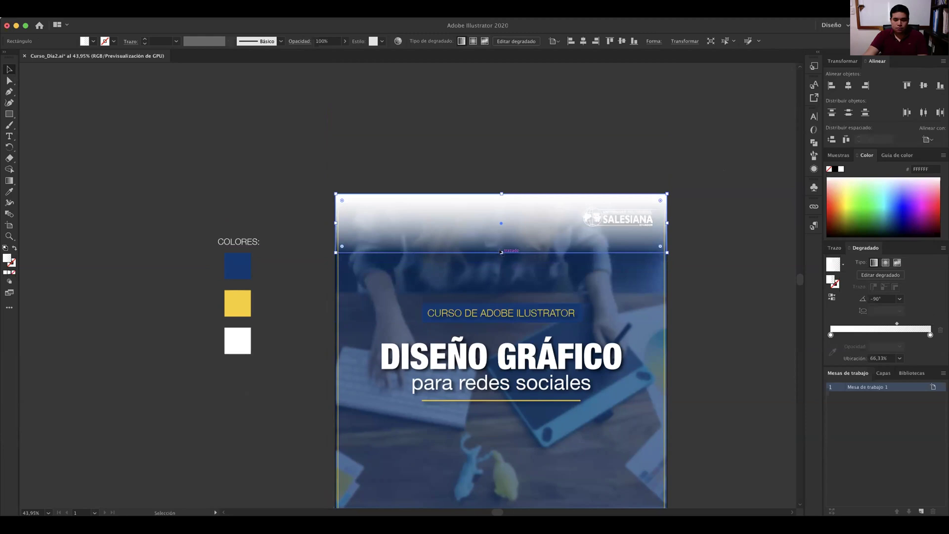
pyautogui.moveTo(501, 242); pyautogui.dragTo(502, 244)
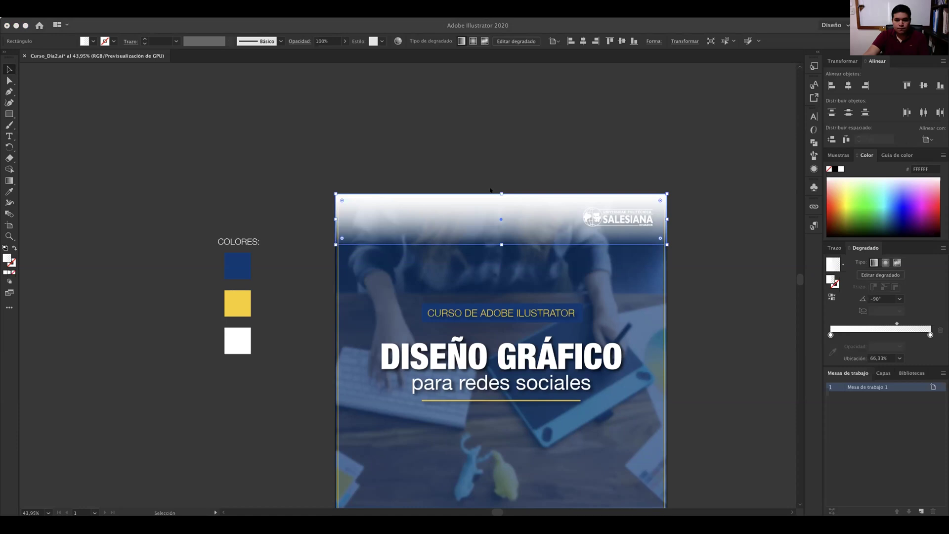
pyautogui.click(492, 155)
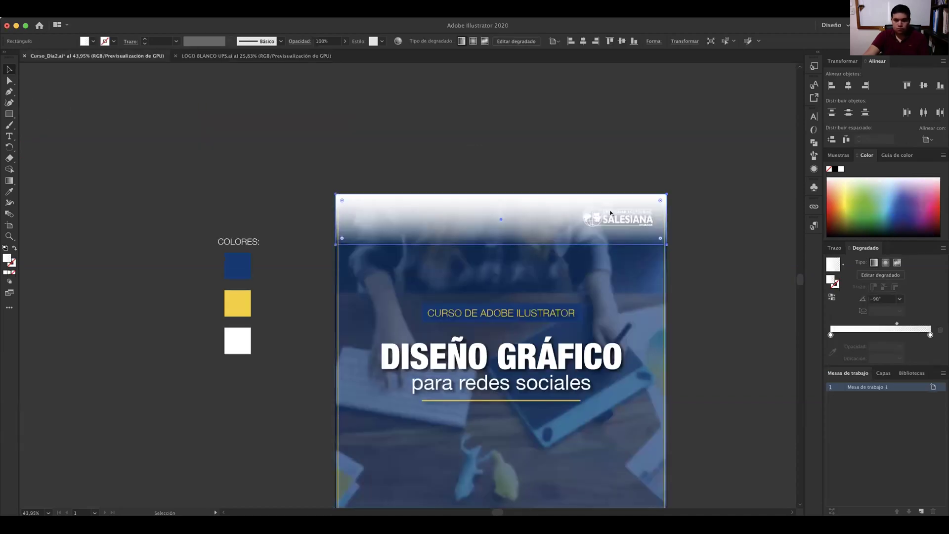
# - Replace the white Salesiana logo with its blue-and-yellow version in the design's upper-right corner
pyautogui.moveTo(611, 213)
pyautogui.mouseDown()
pyautogui.moveTo(448, 288)
pyautogui.moveTo(483, 287)
pyautogui.moveTo(406, 289)
pyautogui.moveTo(641, 207)
pyautogui.mouseUp()
pyautogui.click(624, 153)
pyautogui.scroll(-1, 446, 182)
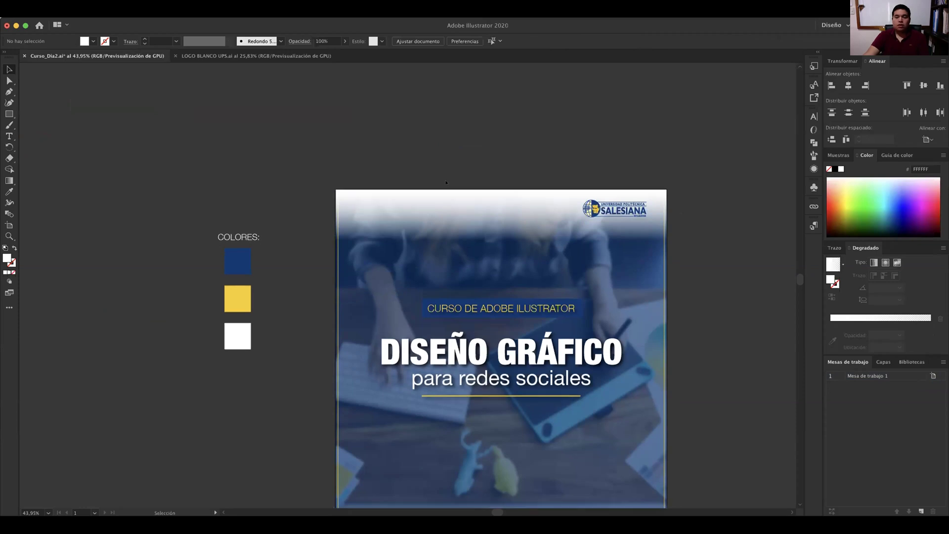
pyautogui.scroll(-1, 447, 177)
# - Try stretching the top gradient rectangle above the artboard and further down over the photo, with the gradient midpoint at about 83%
pyautogui.click(139, 9)
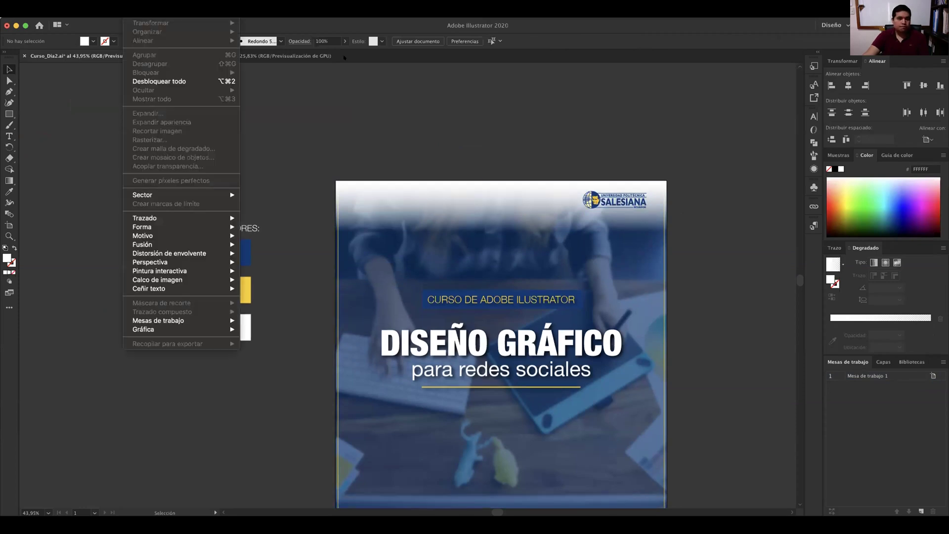
pyautogui.click(160, 81)
pyautogui.moveTo(509, 180); pyautogui.dragTo(501, 143)
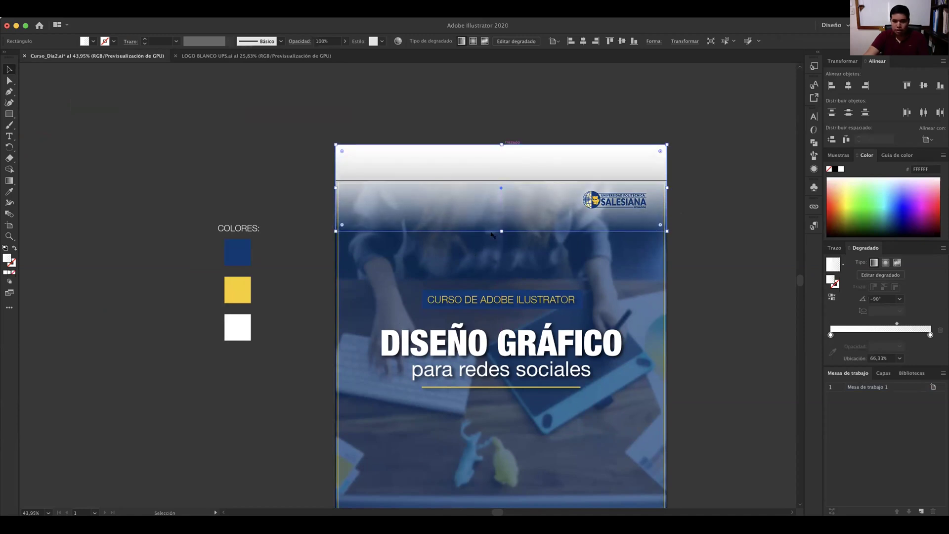
pyautogui.moveTo(502, 232); pyautogui.dragTo(501, 252)
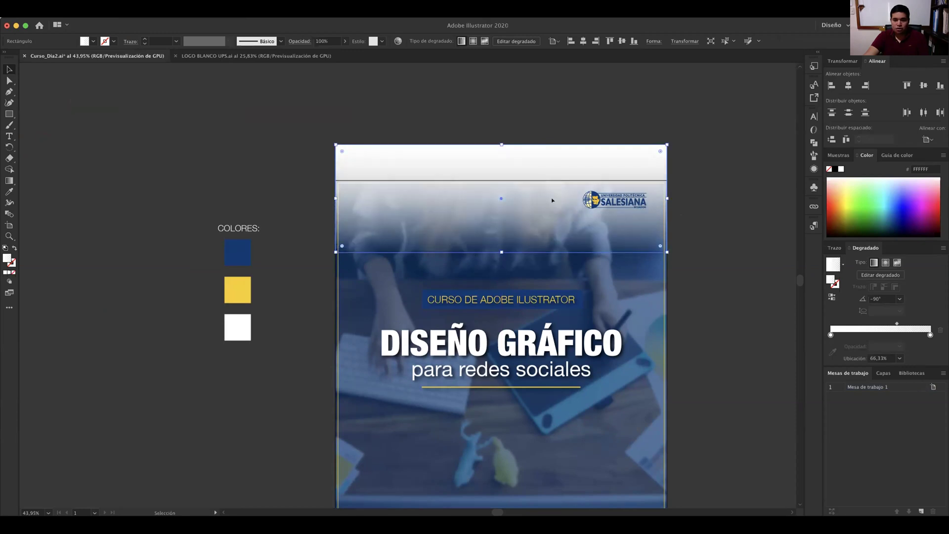
pyautogui.moveTo(897, 323)
pyautogui.mouseDown()
pyautogui.moveTo(888, 324)
pyautogui.moveTo(915, 321)
pyautogui.mouseUp()
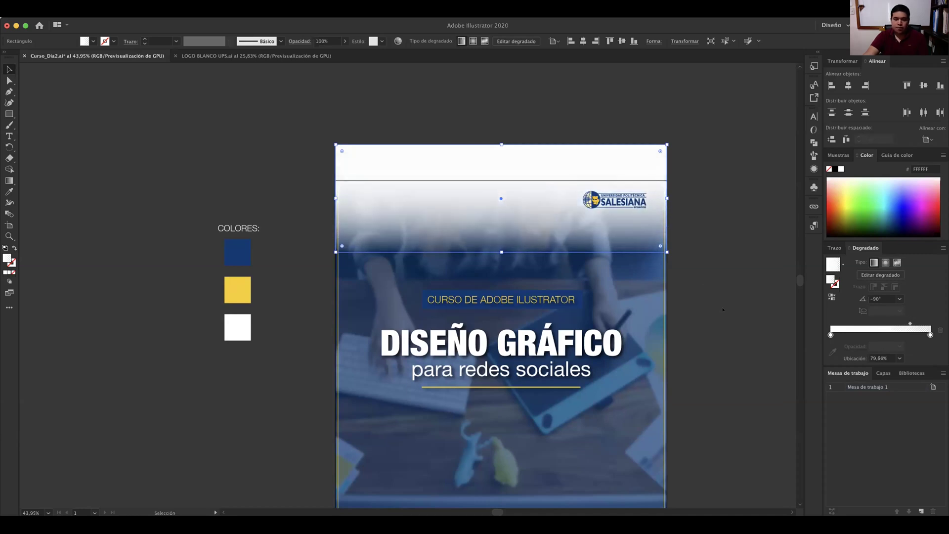
pyautogui.click(484, 139)
pyautogui.click(496, 152)
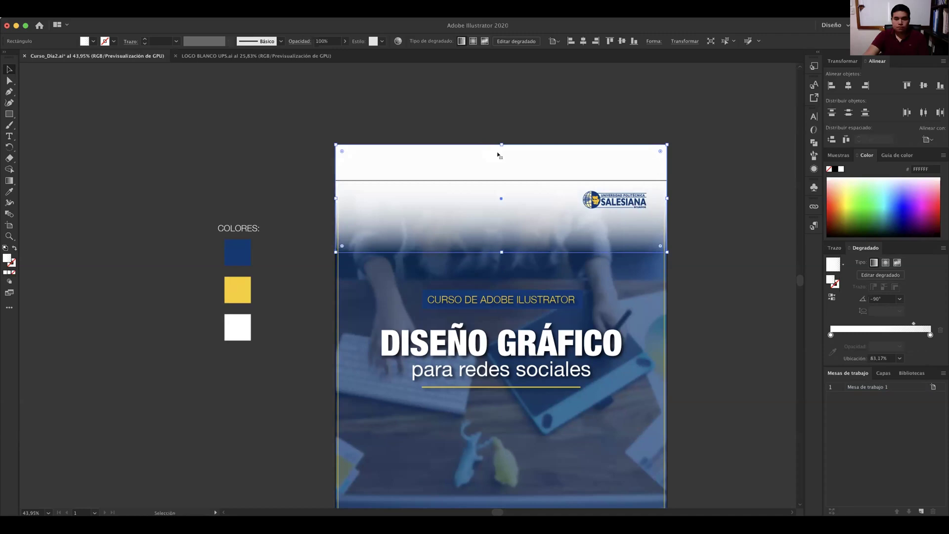
# - Undo the top rectangle's stretching and midpoint changes, back past the coloured logo's placement in the corner
pyautogui.hotkey('ctrl', 'z')
pyautogui.hotkey('ctrl', 'z')
pyautogui.hotkey('ctrl', 'z')
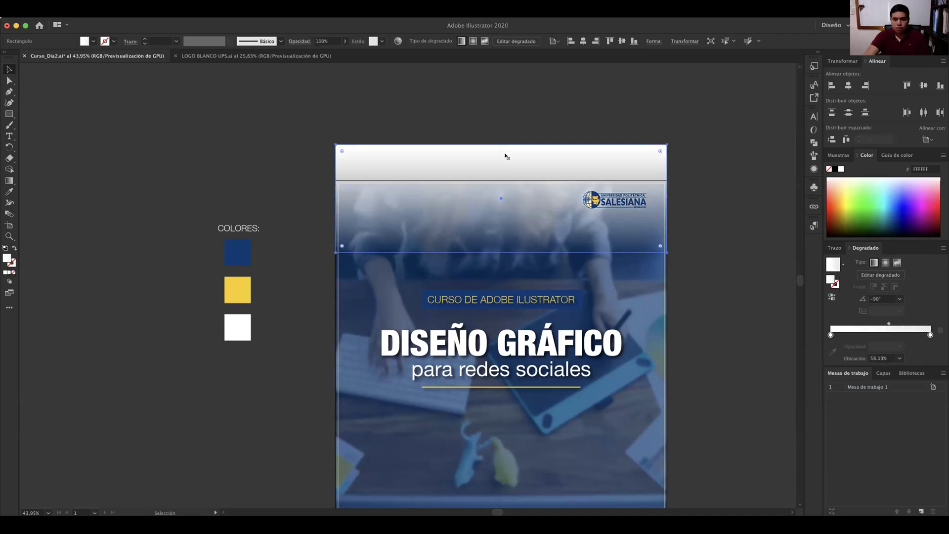
pyautogui.hotkey('ctrl', 'z')
pyautogui.hotkey('ctrl', 'z')
pyautogui.hotkey('ctrl', 'z')
pyautogui.hotkey('ctrl', 'z')
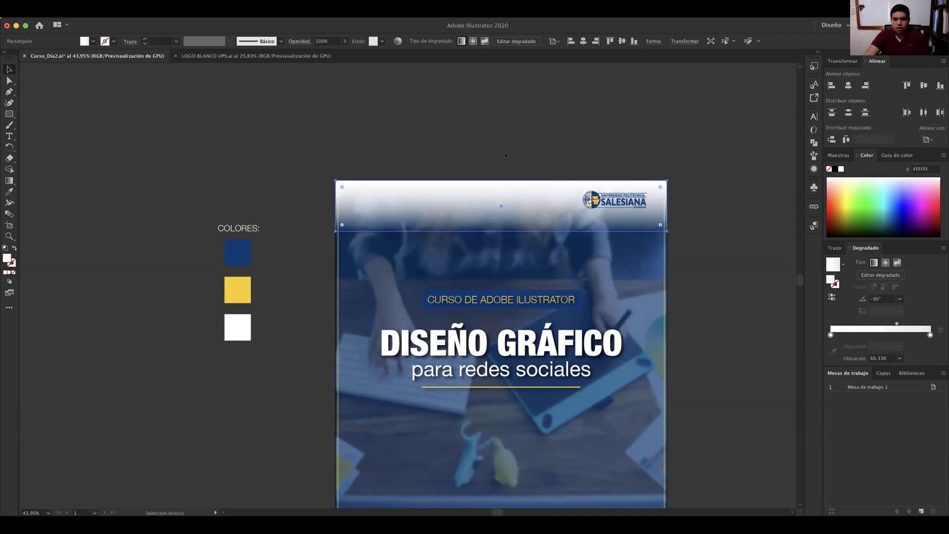
pyautogui.hotkey('ctrl', 'z')
pyautogui.hotkey('ctrl', 'z')
pyautogui.hotkey('ctrl', 'z')
pyautogui.hotkey('ctrl', 'z')
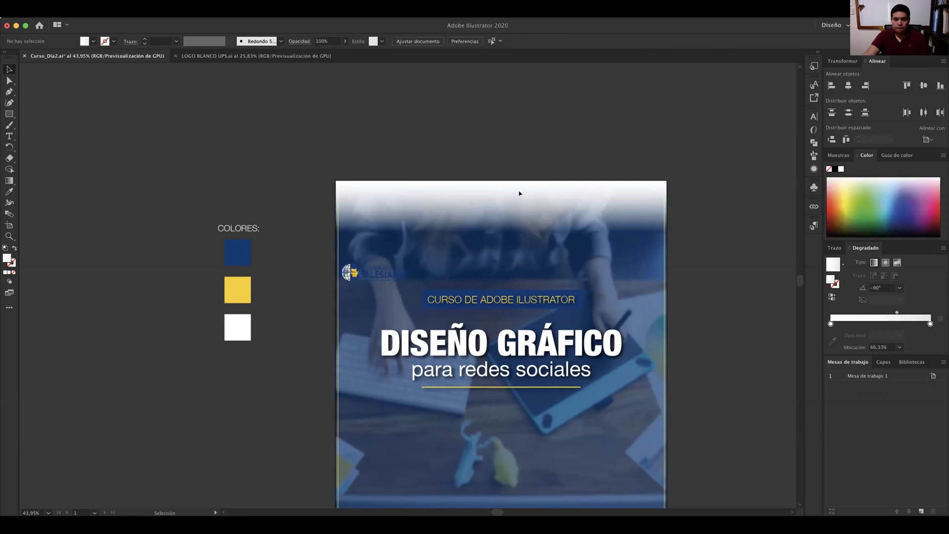
# - Undo the coloured logo's placement, back to the white logo in the design's upper-right corner
pyautogui.hotkey('ctrl', 'z')
pyautogui.hotkey('ctrl', 'z')
pyautogui.hotkey('ctrl', 'z')
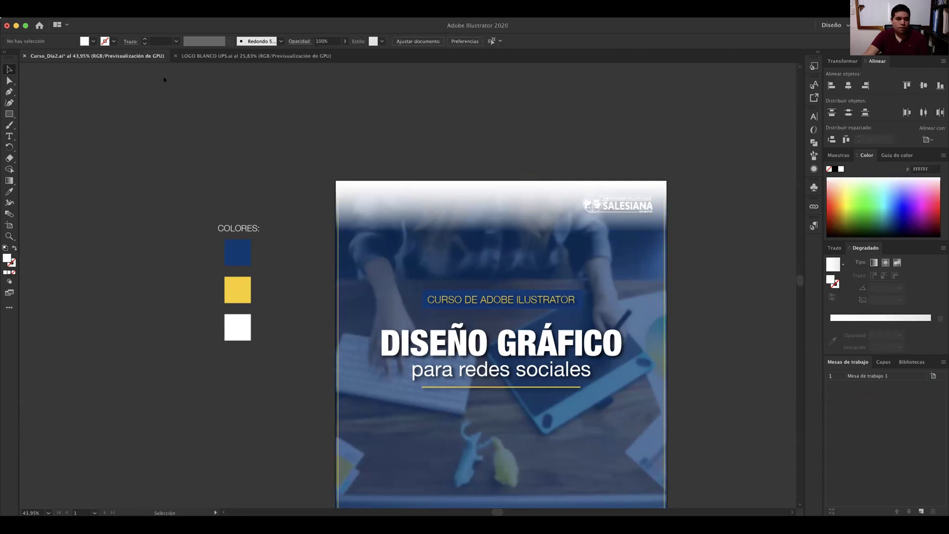
pyautogui.click(138, 6)
pyautogui.click(149, 79)
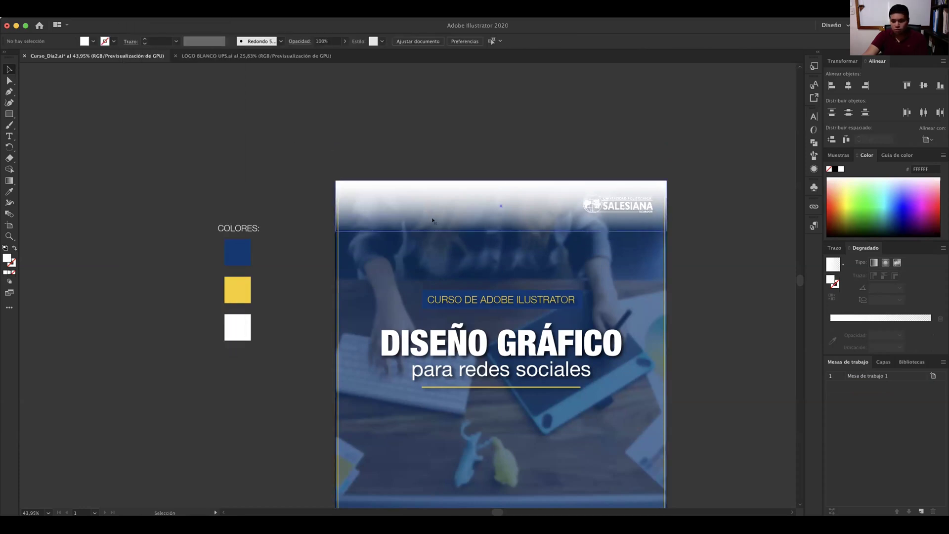
# - Try deleting the gradient rectangle at the design's top edge
pyautogui.click(432, 220)
pyautogui.press('Delete')
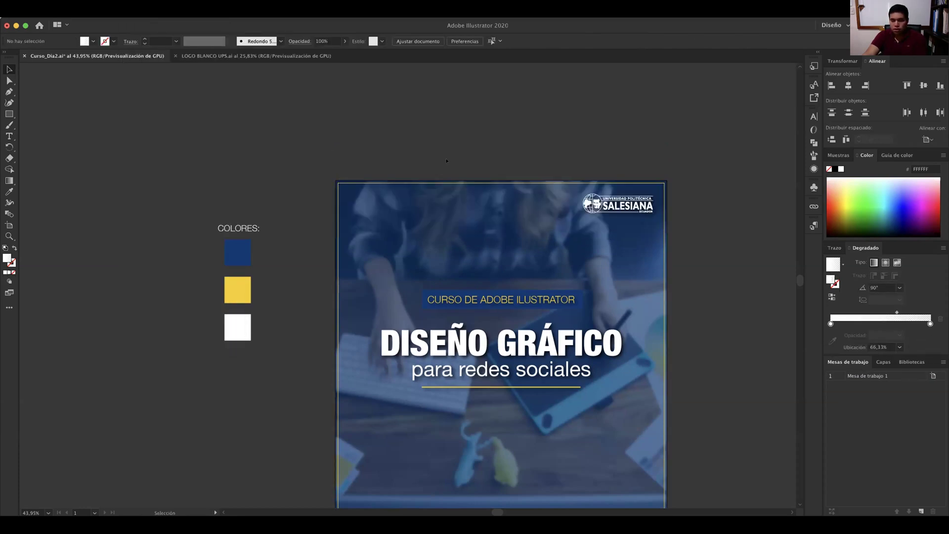
pyautogui.scroll(-2, 446, 160)
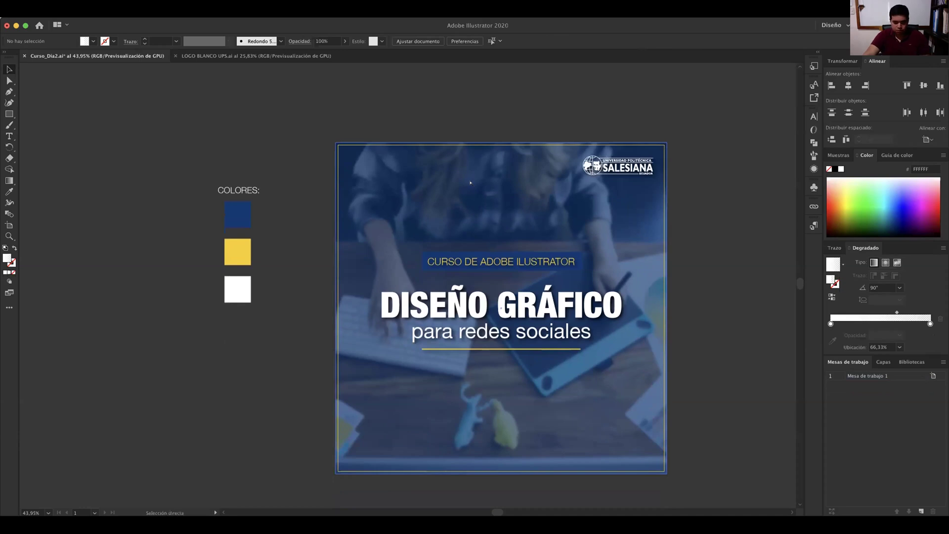
pyautogui.hotkey('ctrl', 'z')
# - Turn the gradient rectangle upside down and align it with the artboard's bottom edge, white end lowest
pyautogui.moveTo(522, 168); pyautogui.dragTo(523, 423)
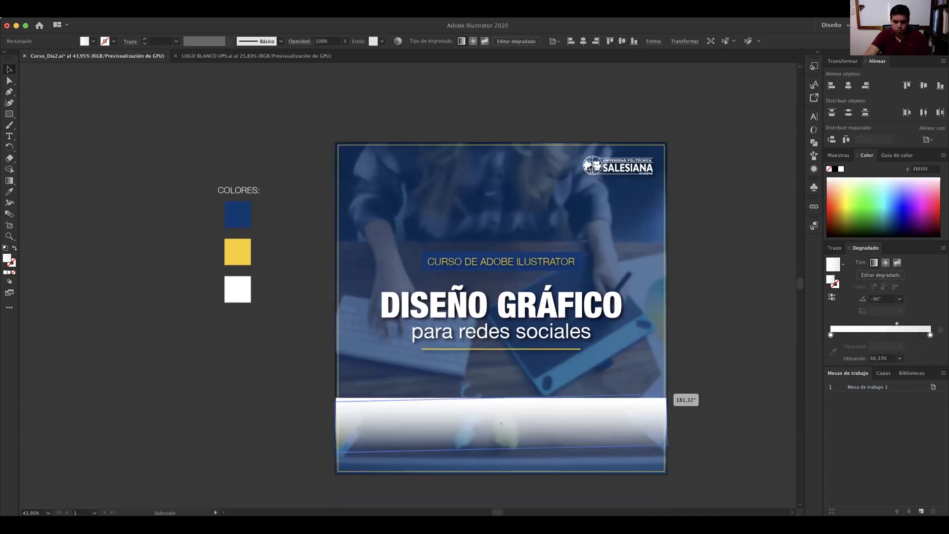
pyautogui.moveTo(424, 430); pyautogui.dragTo(439, 453)
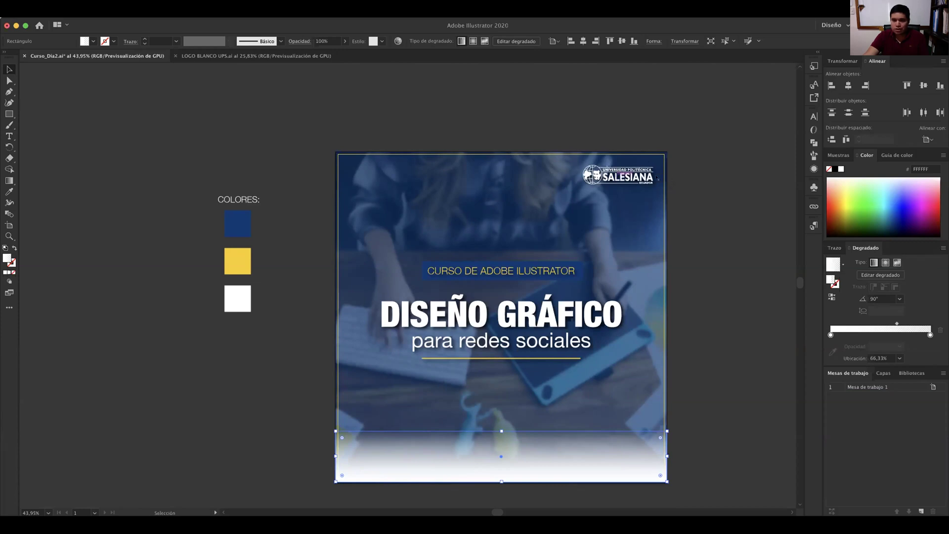
pyautogui.click(705, 213)
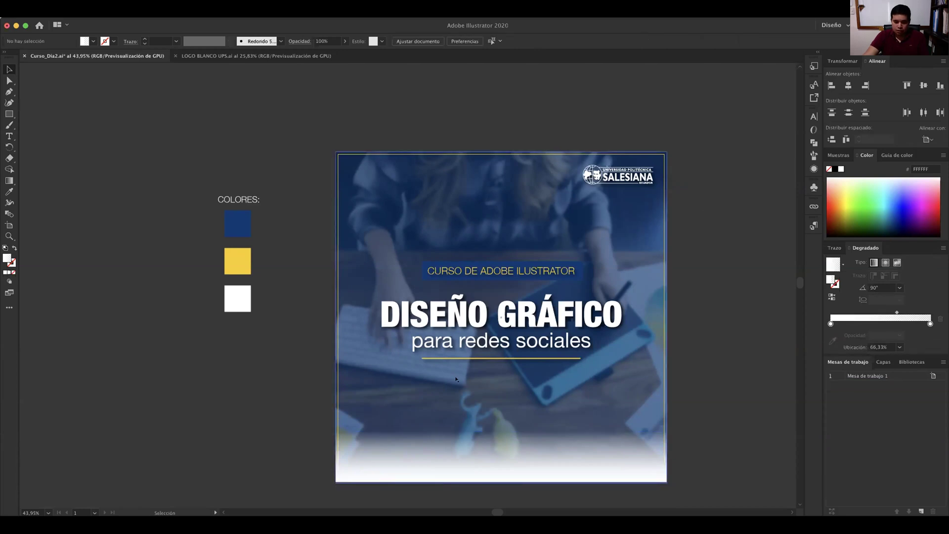
# - Stretch the bottom gradient rectangle upward to just below the yellow line under the subtitle
pyautogui.click(532, 441)
pyautogui.moveTo(501, 430); pyautogui.dragTo(501, 385)
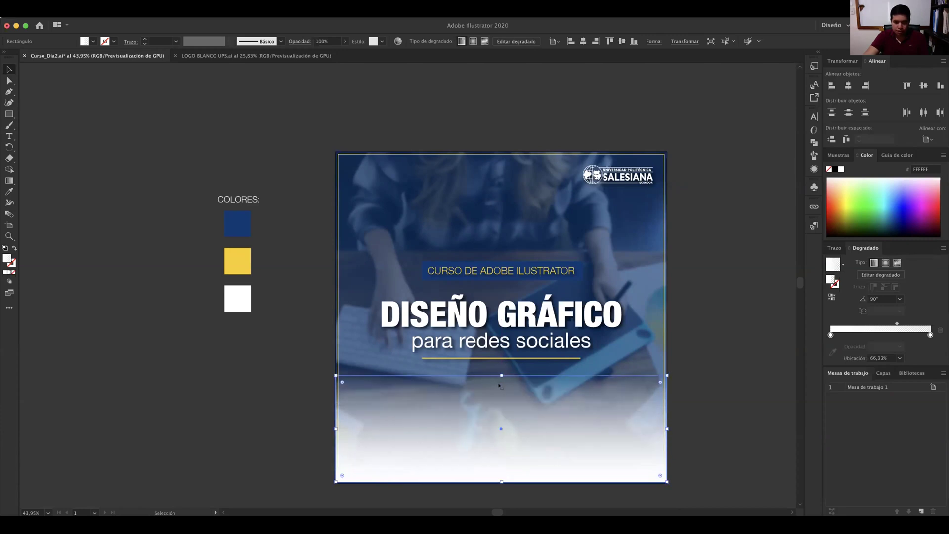
pyautogui.press('super+shift+a')
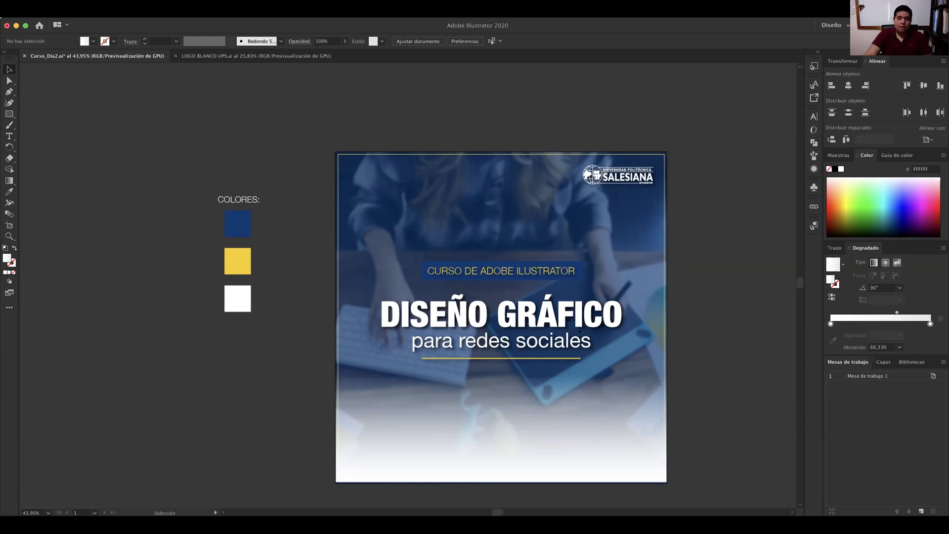
# - Open the Drop Shadow effect settings for the "DISEÑO GRÁFICO" title
pyautogui.click(537, 325)
pyautogui.click(537, 326)
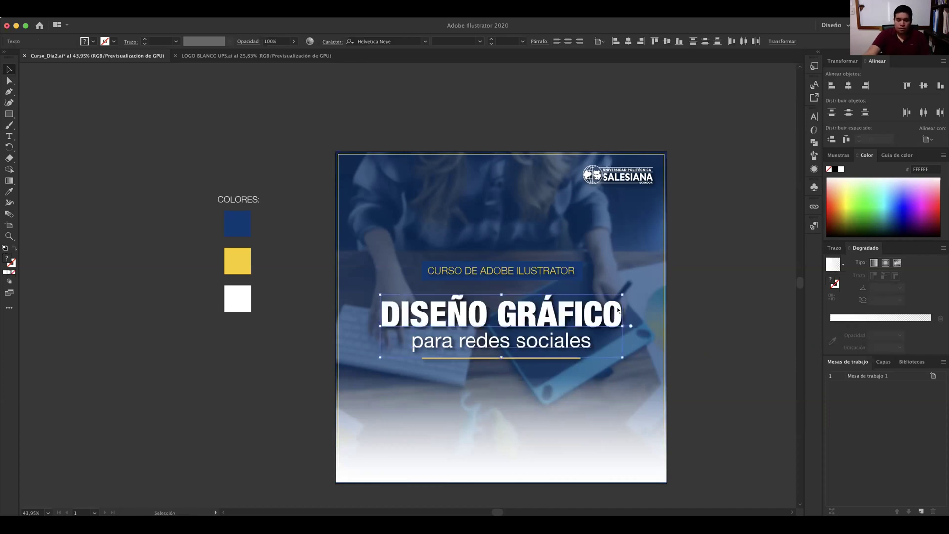
pyautogui.click(588, 312)
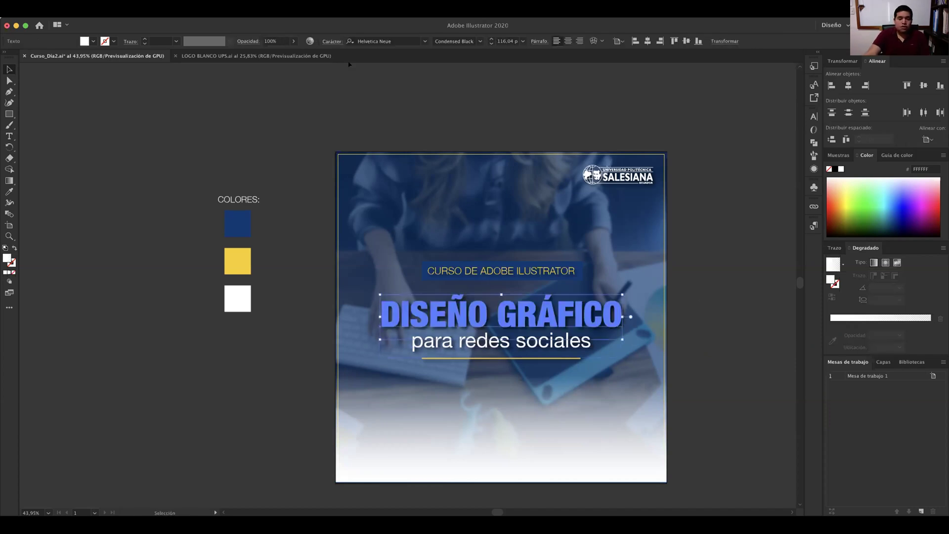
pyautogui.press('z')
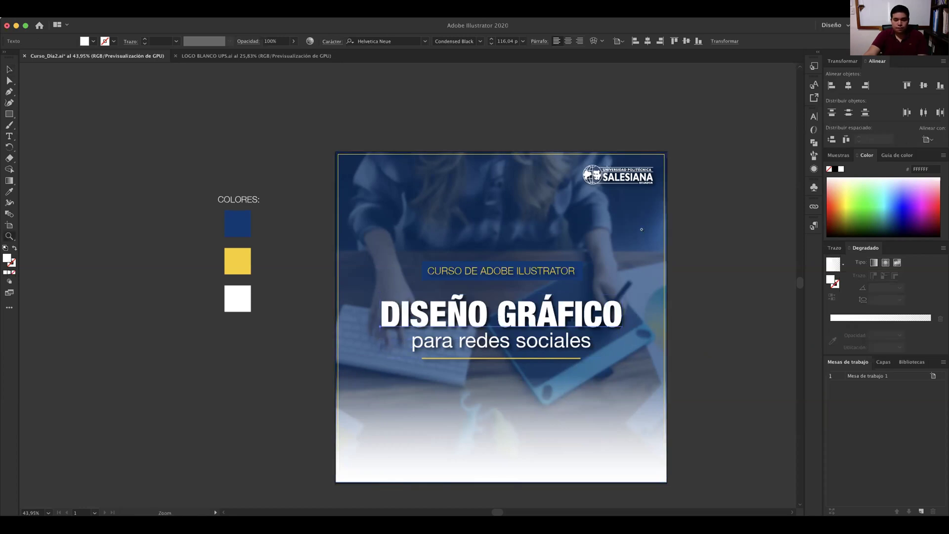
pyautogui.click(642, 229)
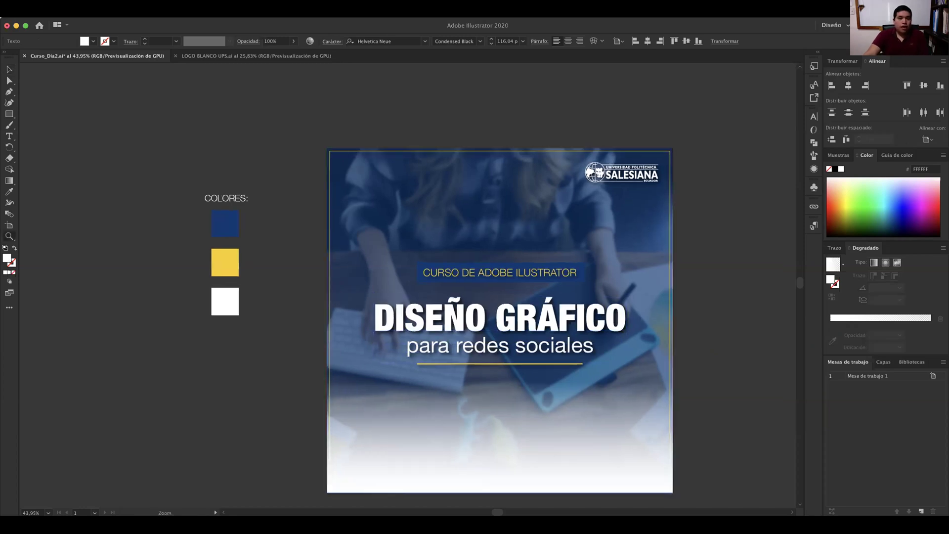
pyautogui.click(537, 230)
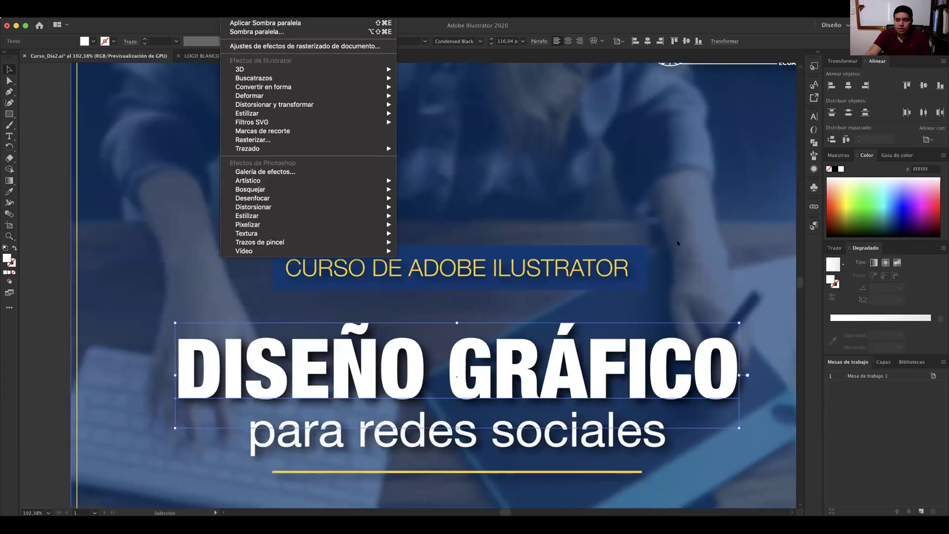
pyautogui.moveTo(248, 113)
pyautogui.click(438, 151)
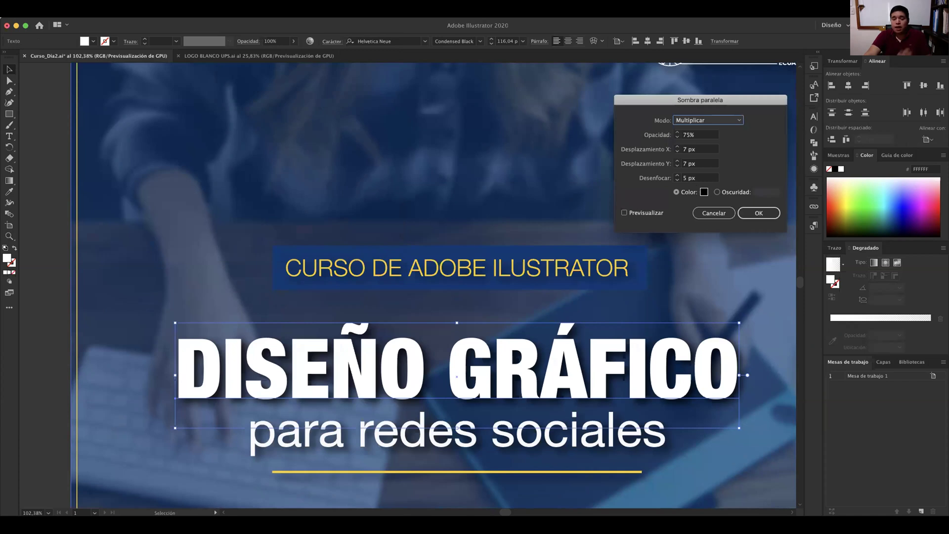
# - Check the shadow's colour and preview the drop shadow on the title, leaving the dialog without applying it
pyautogui.click(704, 192)
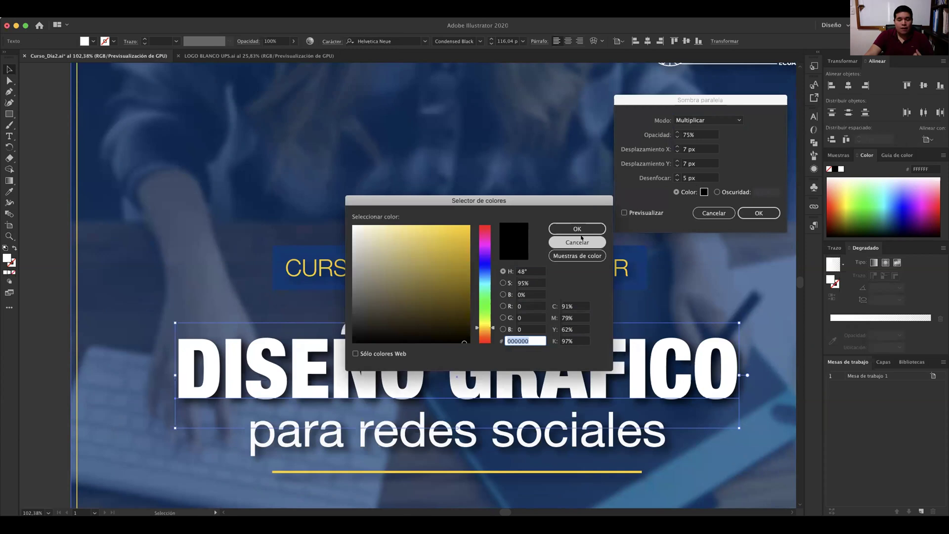
pyautogui.press('Return')
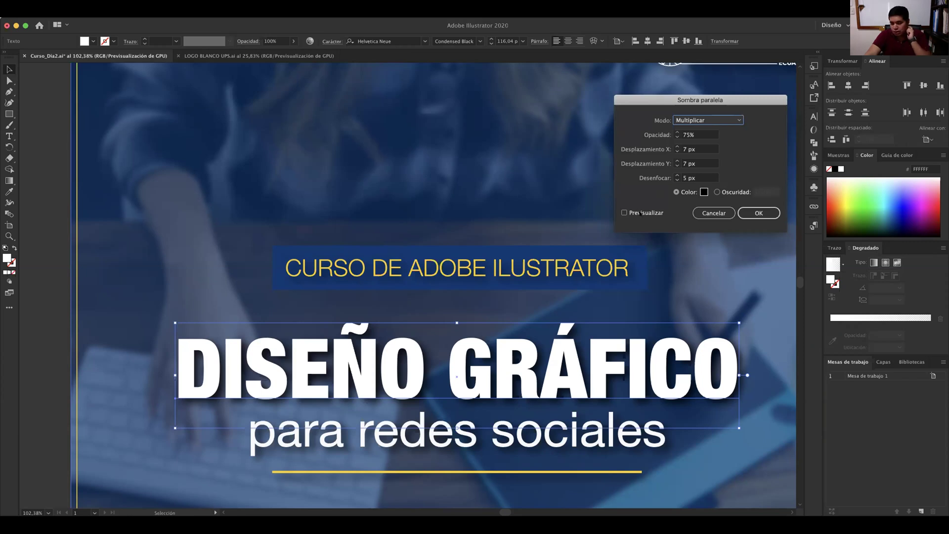
pyautogui.click(625, 212)
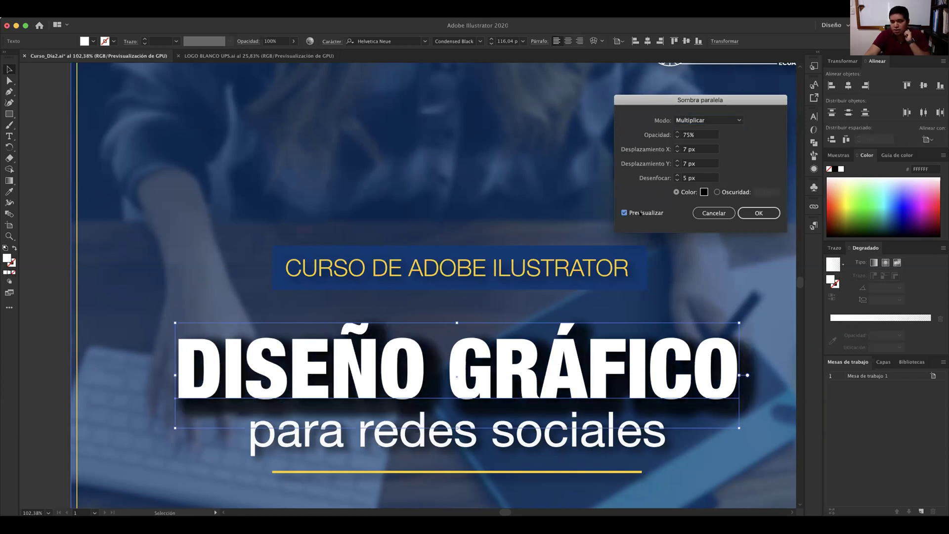
pyautogui.click(714, 213)
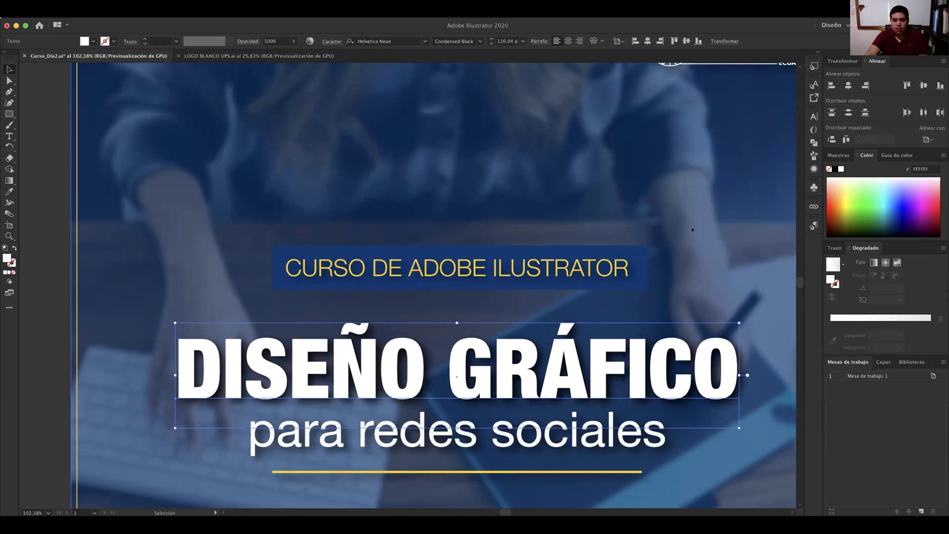
pyautogui.click(692, 225)
pyautogui.press('z')
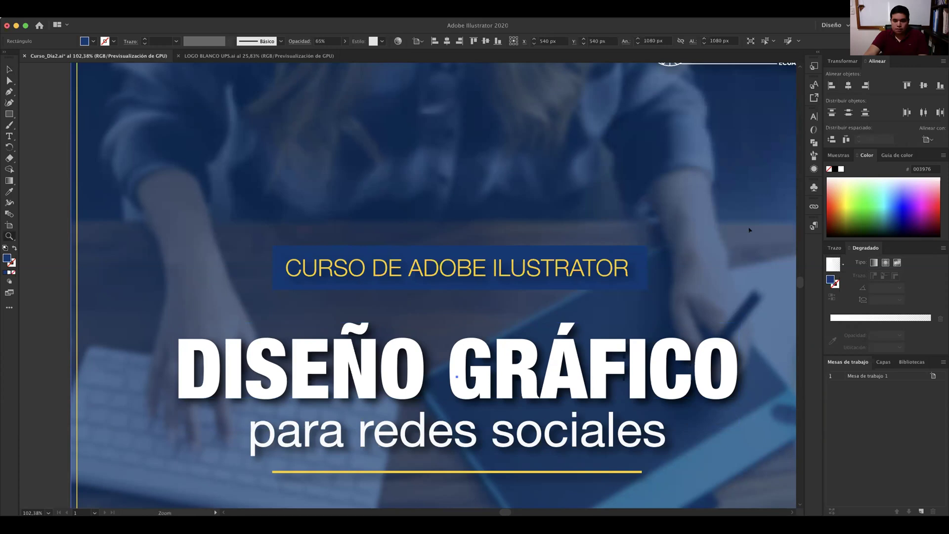
pyautogui.press('super+0')
pyautogui.hscroll(4, 388, 392)
pyautogui.press('v')
pyautogui.click(699, 257)
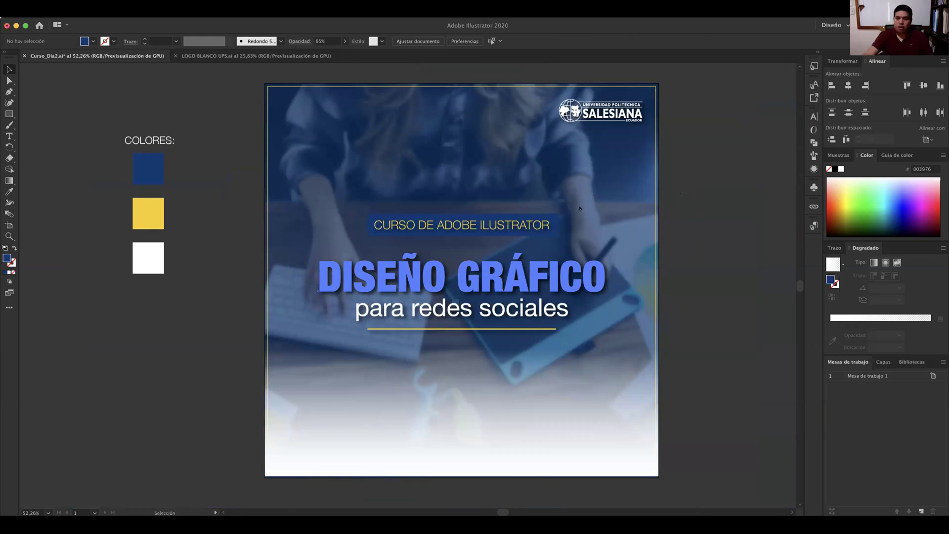
pyautogui.hotkey('ctrl', 'z')
# - Stretch the bottom gradient rectangle's upper edge further up to the base of the "para redes sociales" subtitle
pyautogui.press('z')
pyautogui.moveTo(640, 206); pyautogui.dragTo(446, 215)
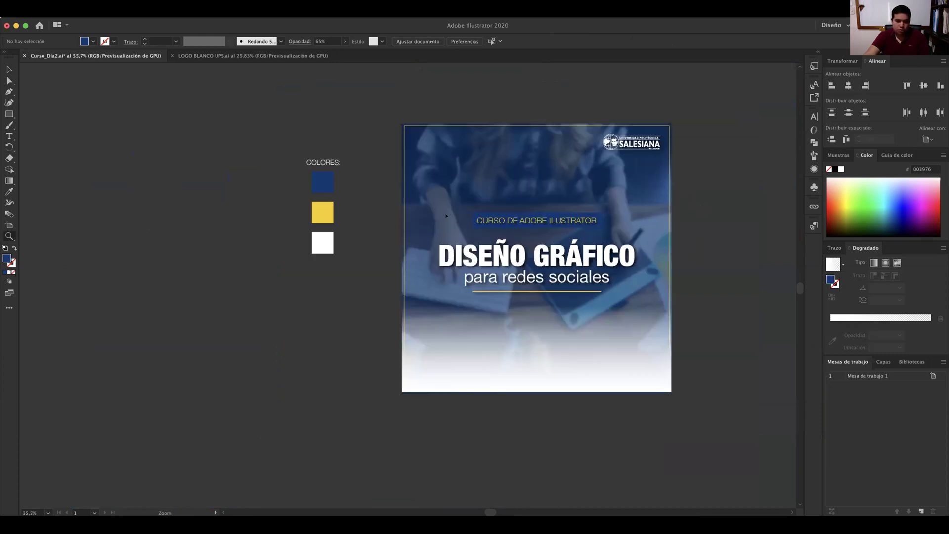
pyautogui.hscroll(5, 446, 216)
pyautogui.press('v')
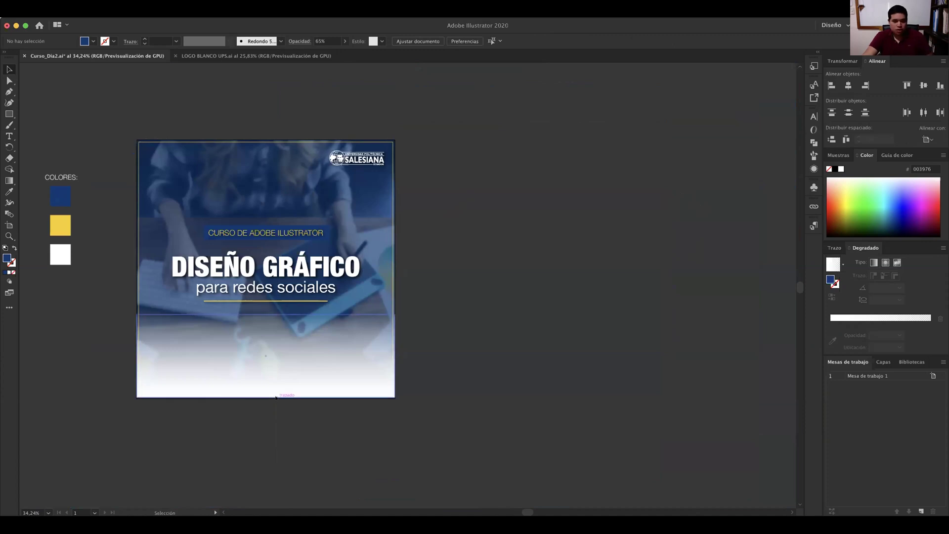
pyautogui.click(270, 375)
pyautogui.moveTo(262, 302); pyautogui.dragTo(265, 295)
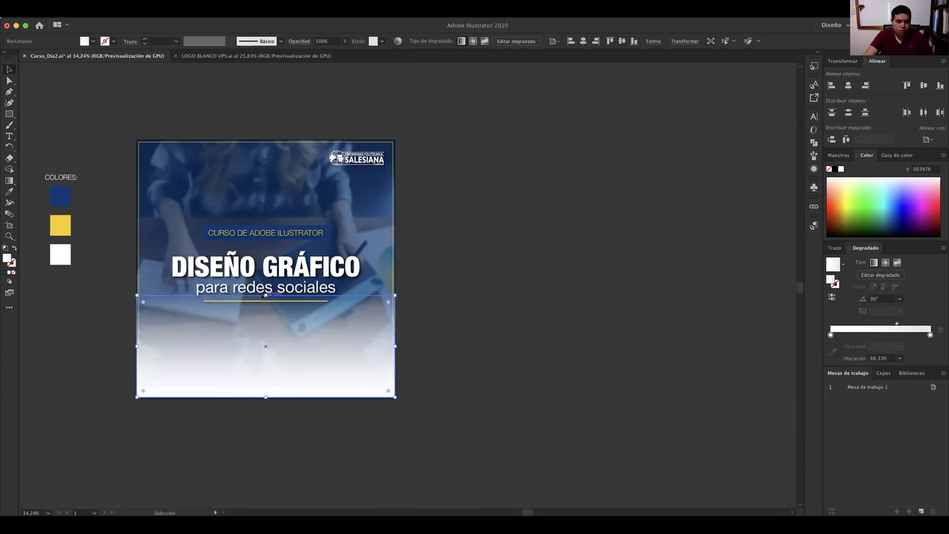
pyautogui.press('super+shift+a')
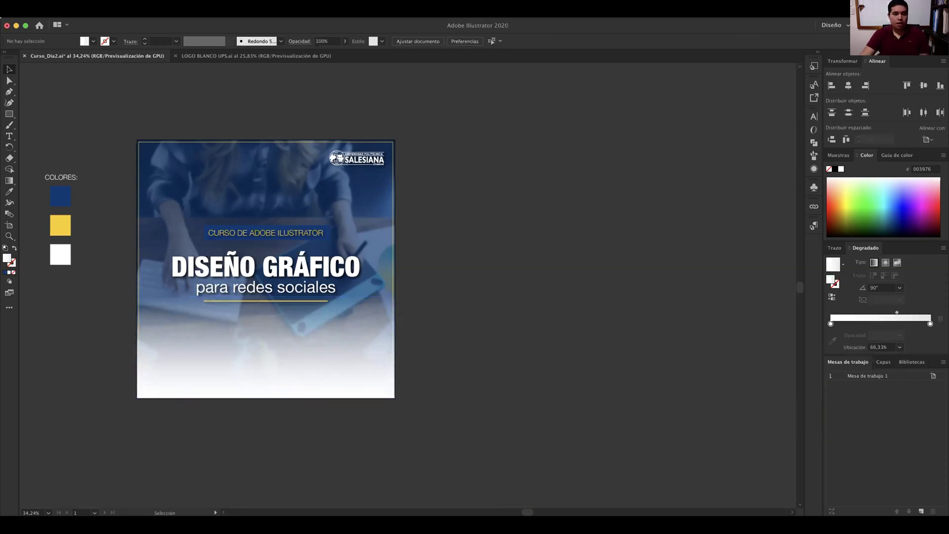
pyautogui.click(79, 8)
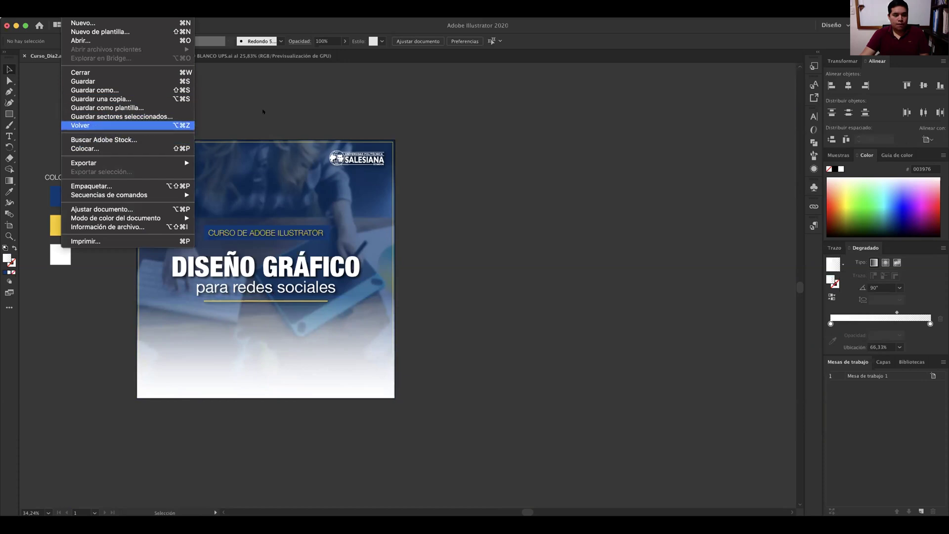
pyautogui.click(276, 105)
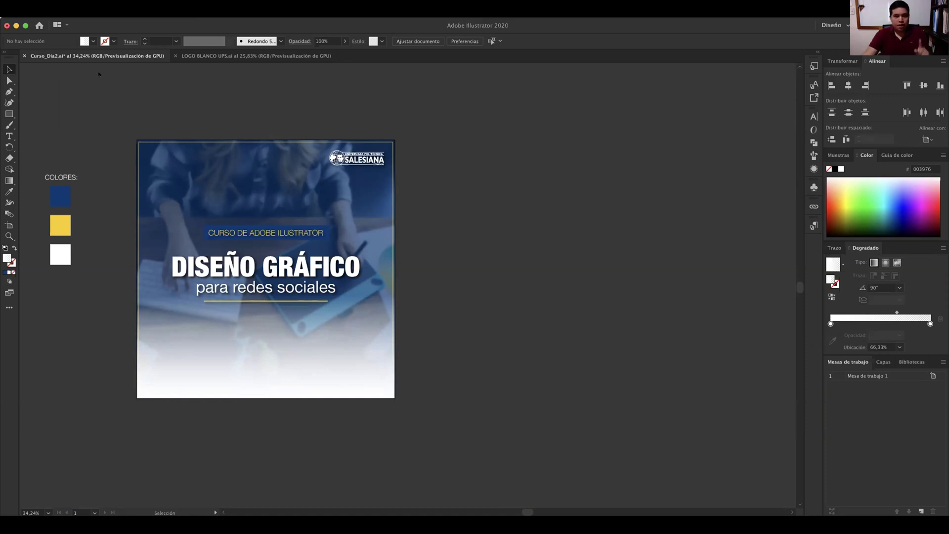
pyautogui.click(67, 9)
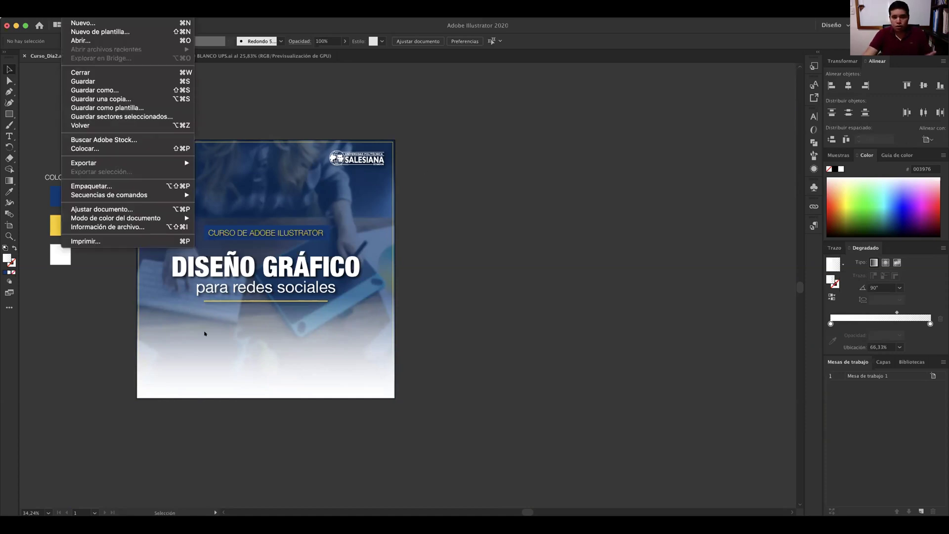
pyautogui.press('Escape')
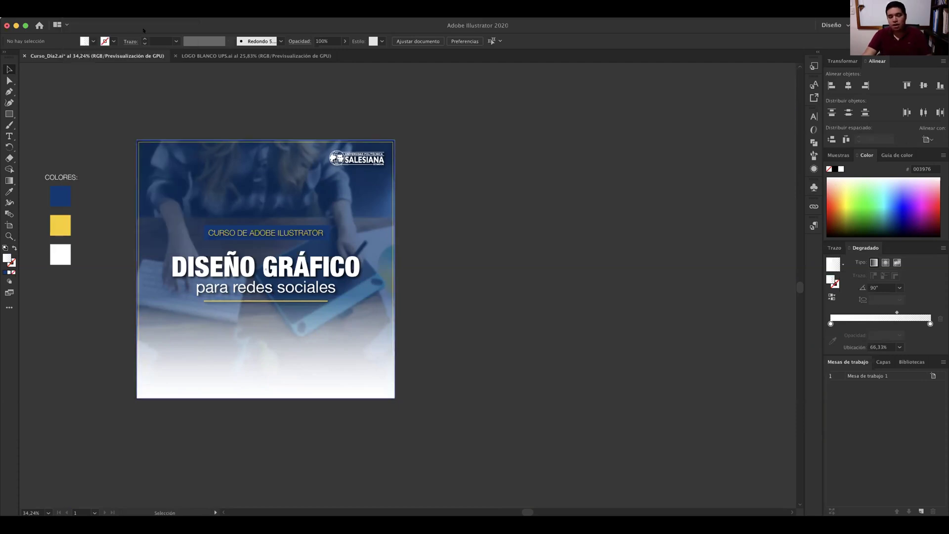
# - Place the photo OT1C6E0.jpg from the vista-superior folder in Descargas as a linked image on the empty canvas beside the post
pyautogui.hotkey('ctrl', 'F2')
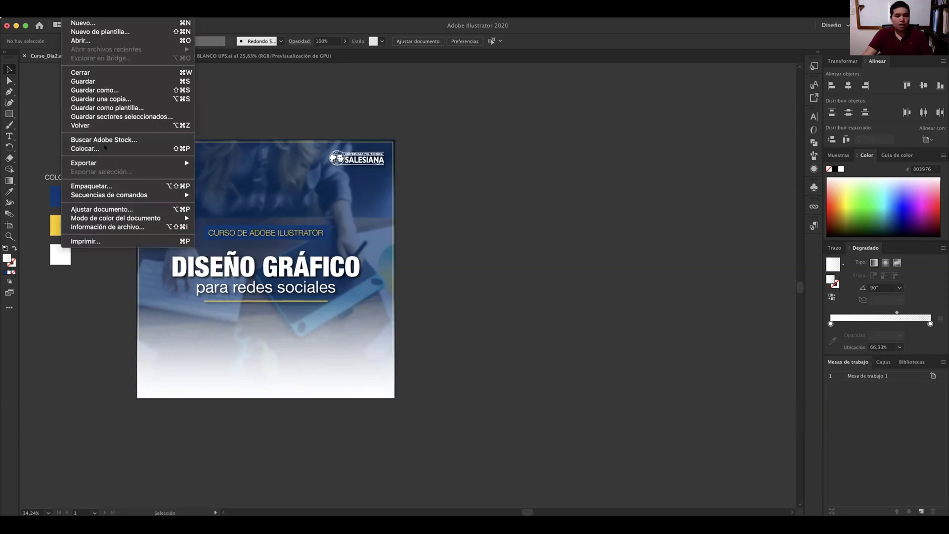
pyautogui.press('c')
pyautogui.press('o')
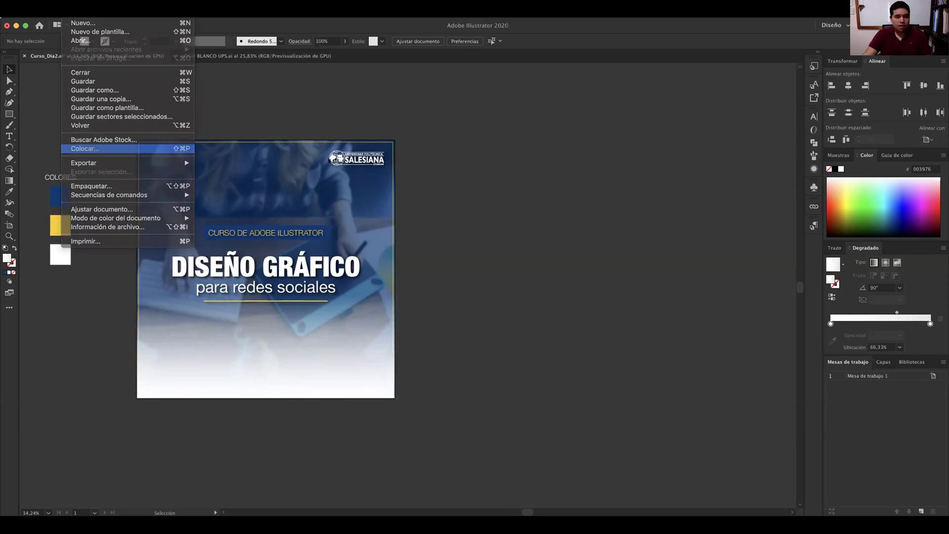
pyautogui.press('Return')
pyautogui.press('super+alt+l')
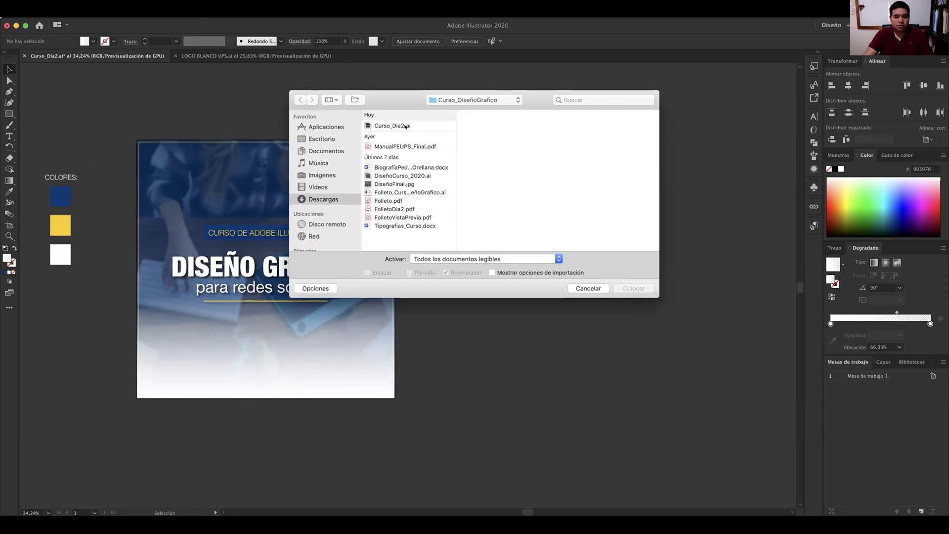
pyautogui.press('v')
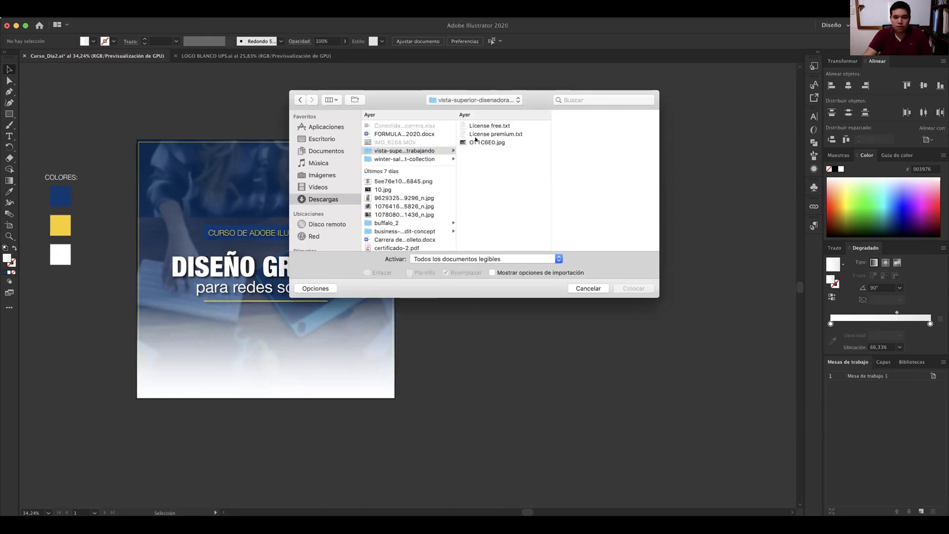
pyautogui.click(476, 142)
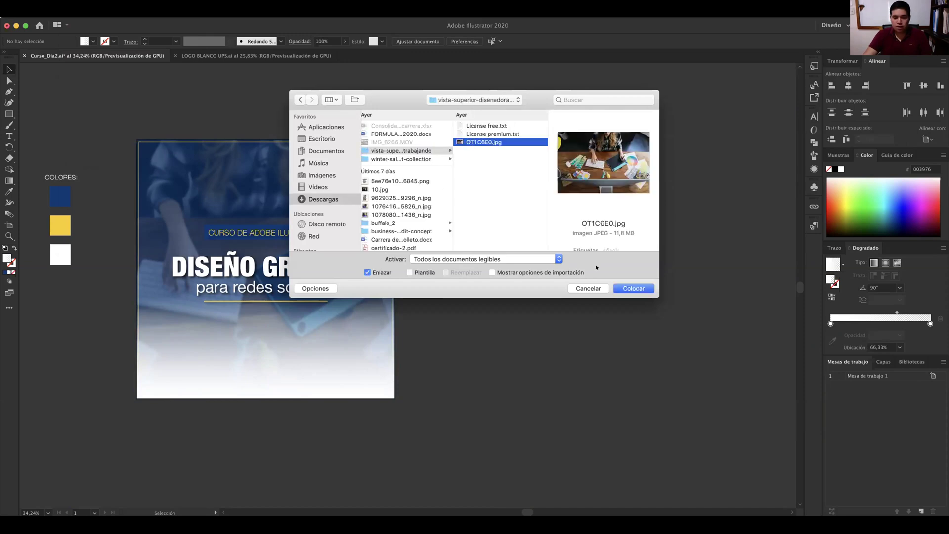
pyautogui.click(634, 287)
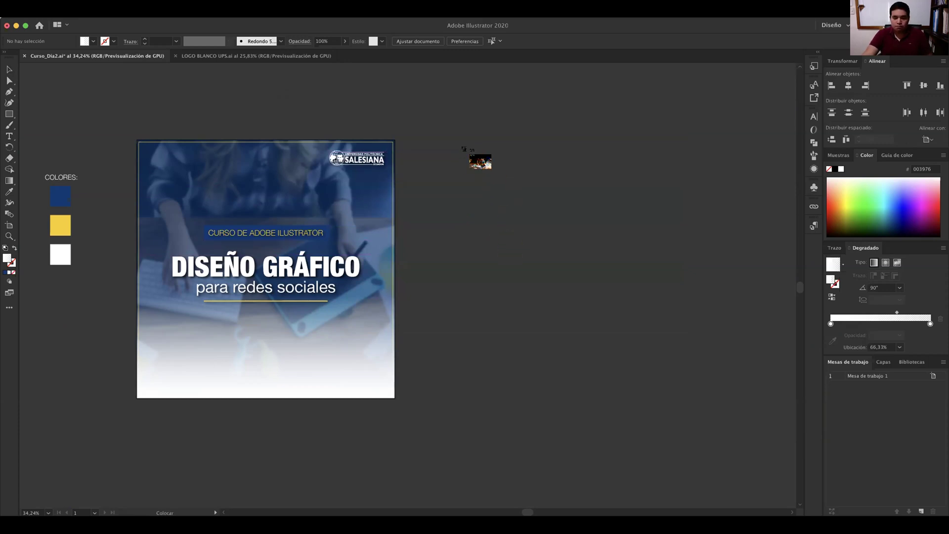
pyautogui.press('Escape')
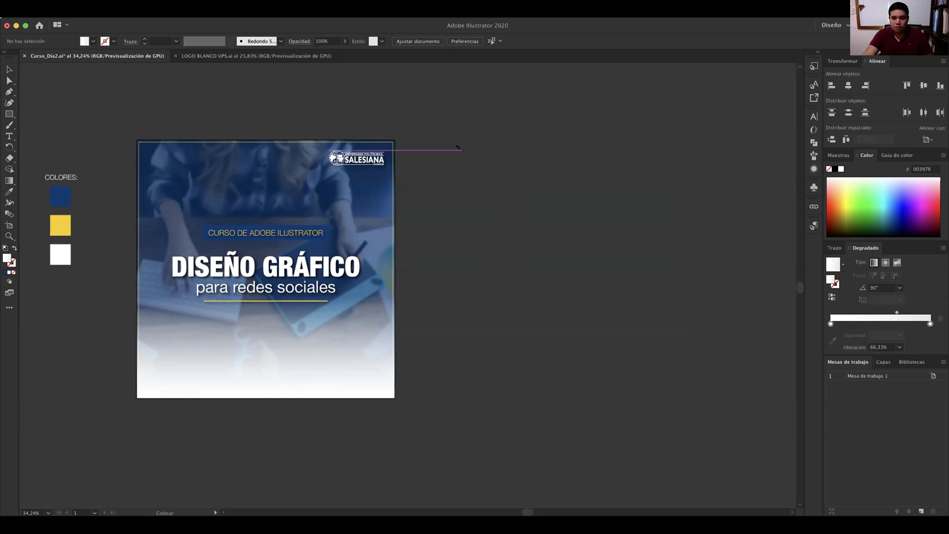
pyautogui.click(617, 224)
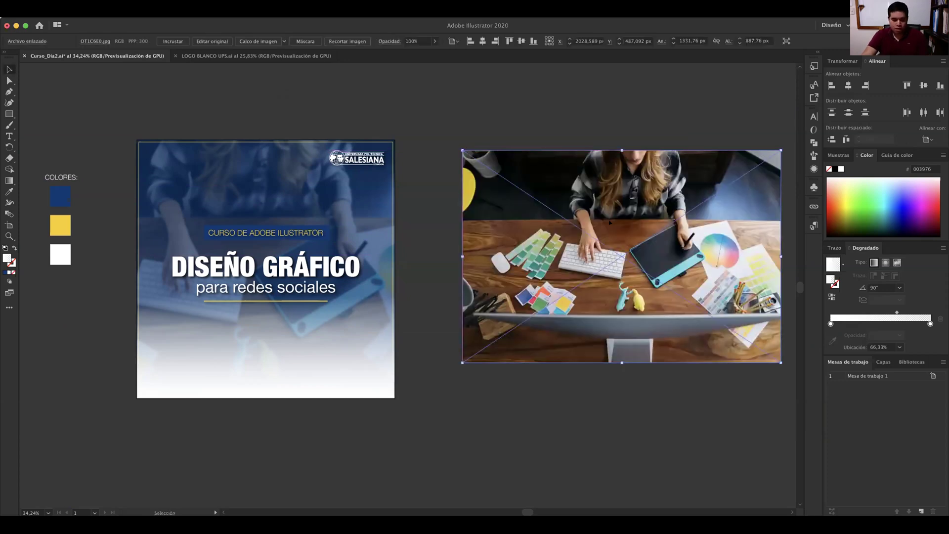
# - Move the placed photo straight down to line up with the post's vertical centre, then deselect it
pyautogui.moveTo(612, 228); pyautogui.dragTo(611, 232)
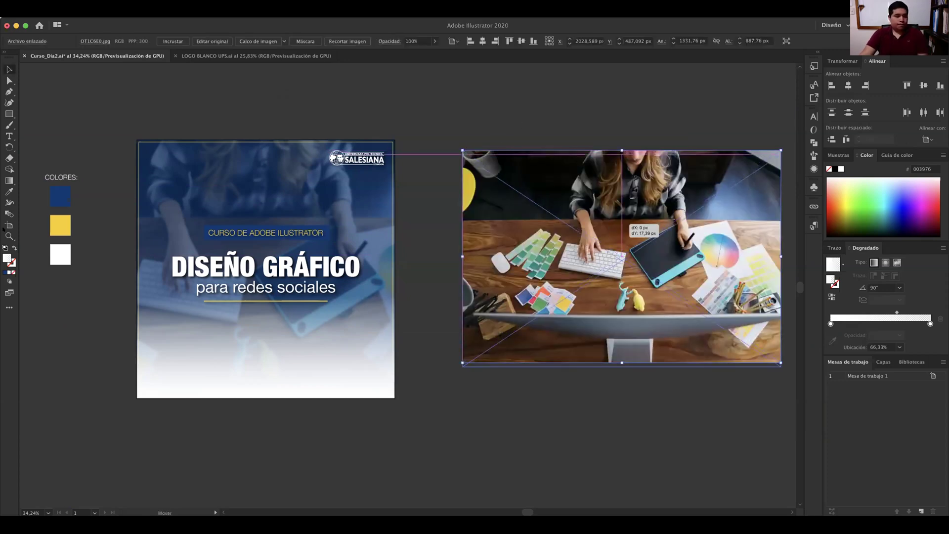
pyautogui.moveTo(472, 175); pyautogui.dragTo(472, 188)
pyautogui.click(408, 159)
pyautogui.hscroll(1, 408, 159)
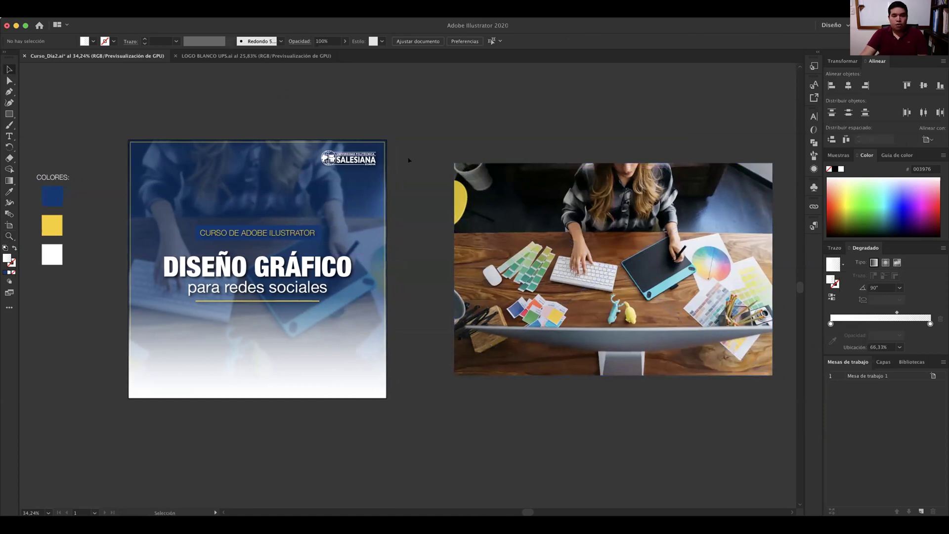
pyautogui.hscroll(4, 409, 160)
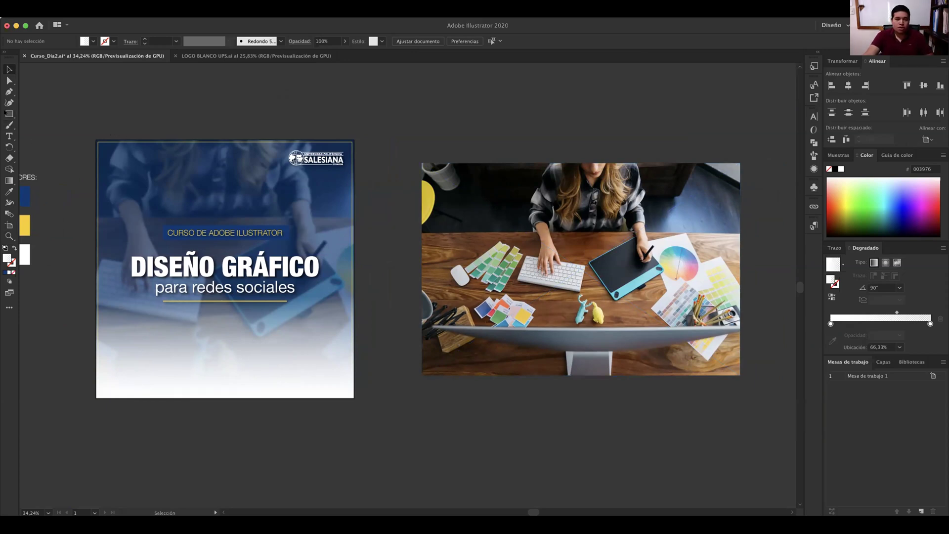
# - Create a 1080 × 1080 px rectangle overlapping the placed photo
pyautogui.click(9, 114)
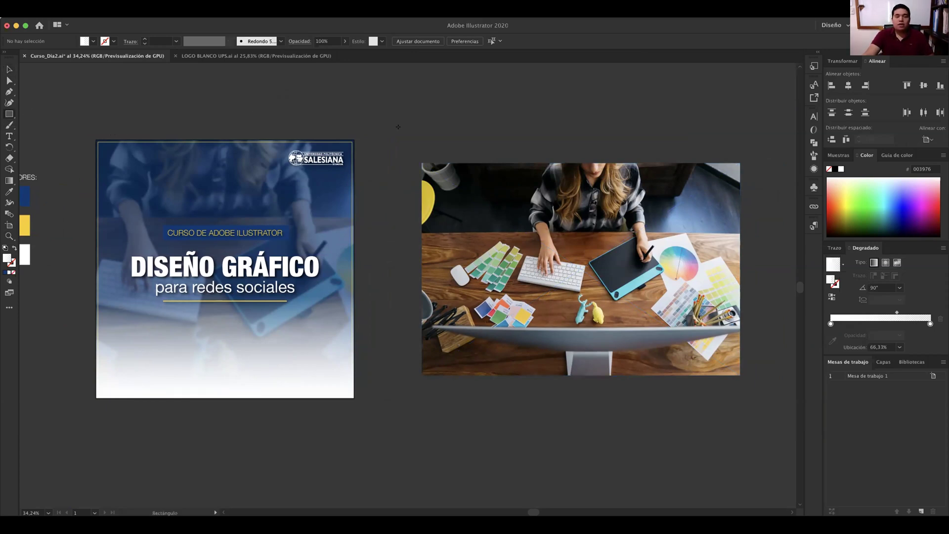
pyautogui.click(536, 127)
pyautogui.write('1080')
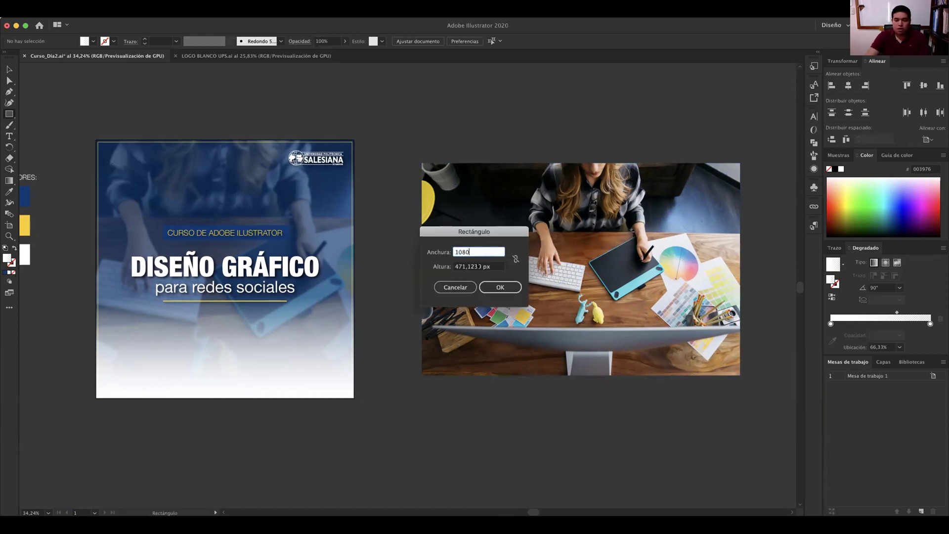
pyautogui.press('Tab')
pyautogui.write('1080')
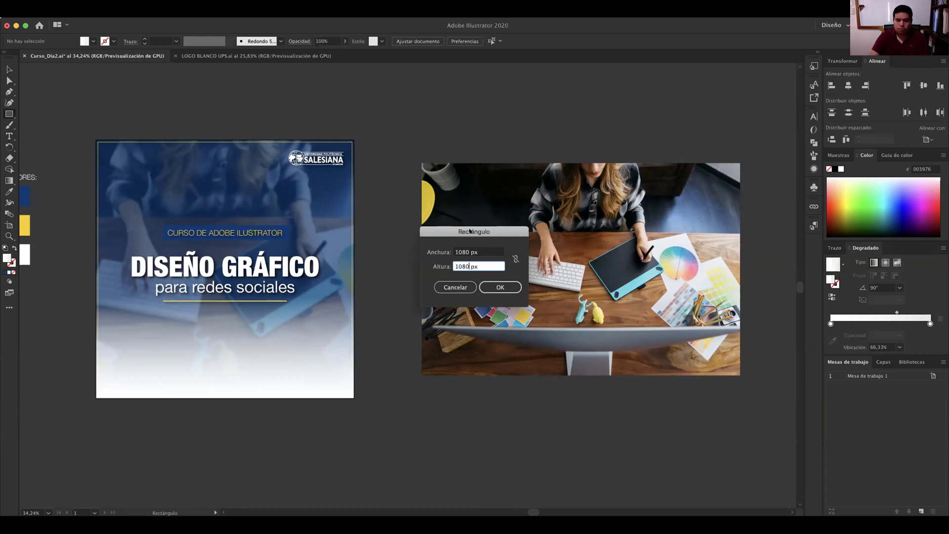
pyautogui.click(509, 287)
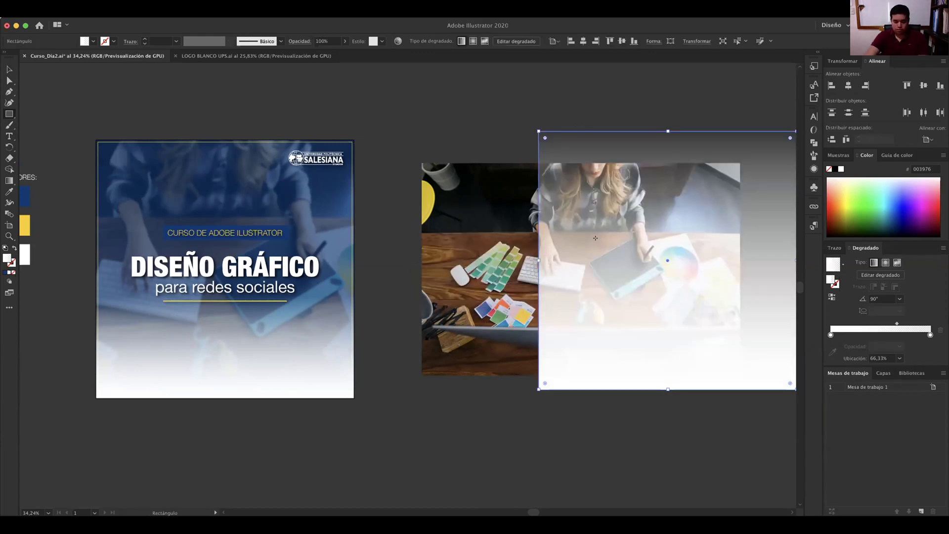
pyautogui.hscroll(1, 598, 238)
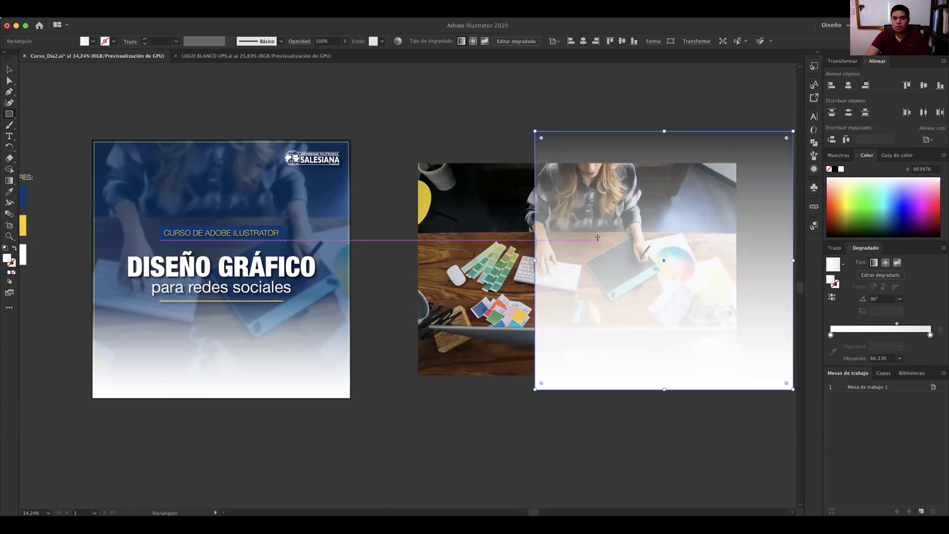
pyautogui.hscroll(5, 598, 237)
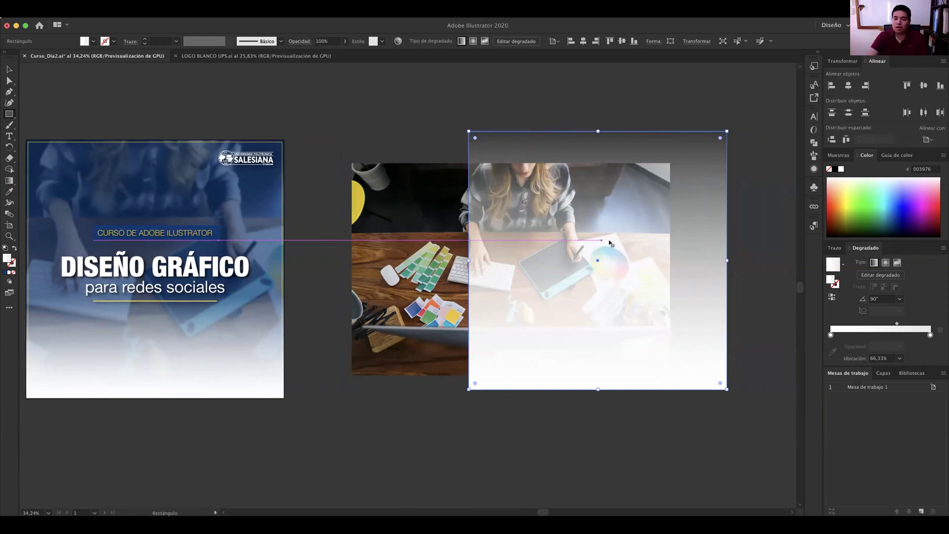
# - Replace the new square's gradient fill with solid white (FFFFFF)
pyautogui.press('v')
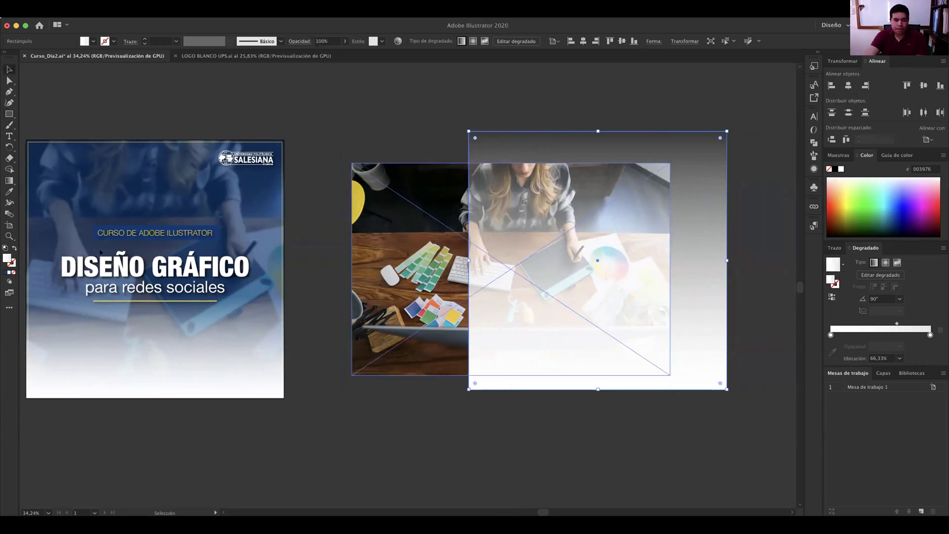
pyautogui.hscroll(-5, 93, 245)
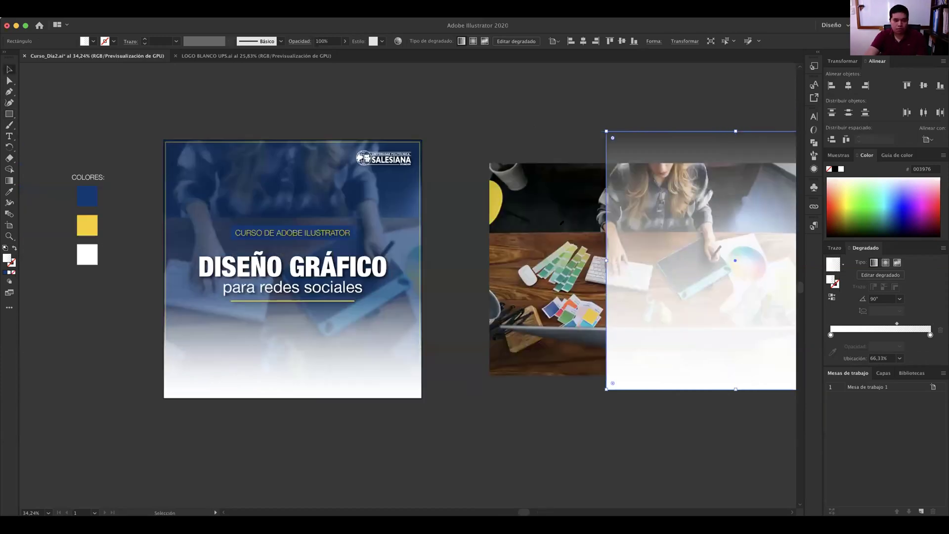
pyautogui.keyDown('shift'); pyautogui.click(560, 230); pyautogui.keyUp('shift')
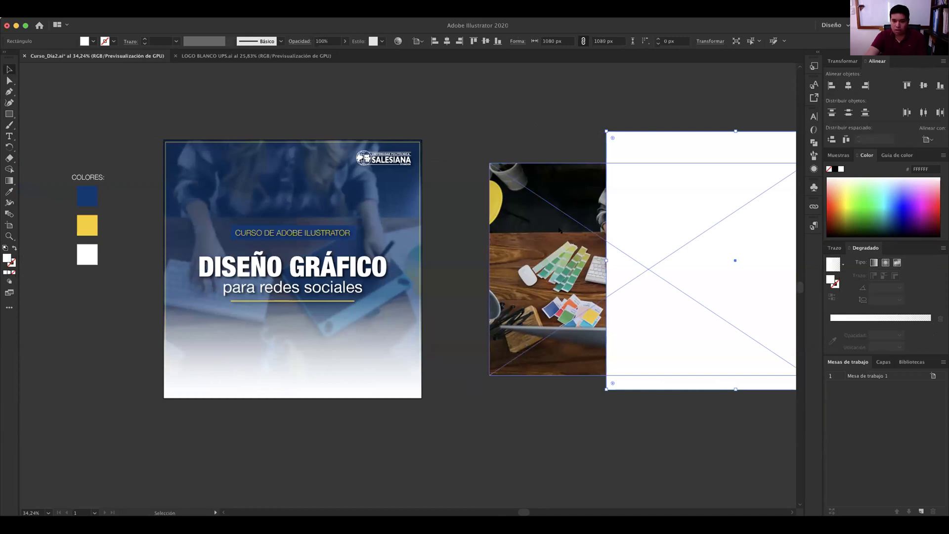
pyautogui.hscroll(1, 494, 214)
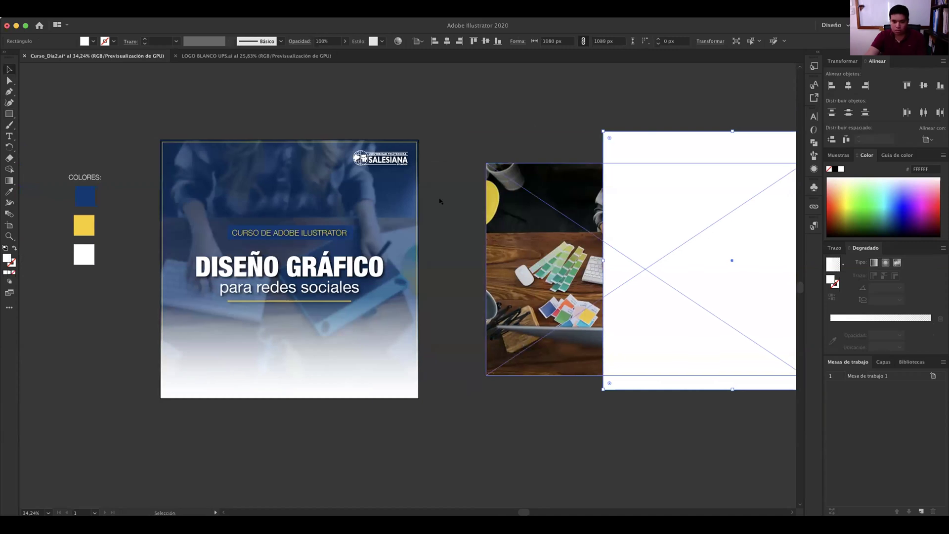
pyautogui.hscroll(5, 440, 201)
pyautogui.scroll(-1, 441, 201)
pyautogui.hscroll(2, 296, 119)
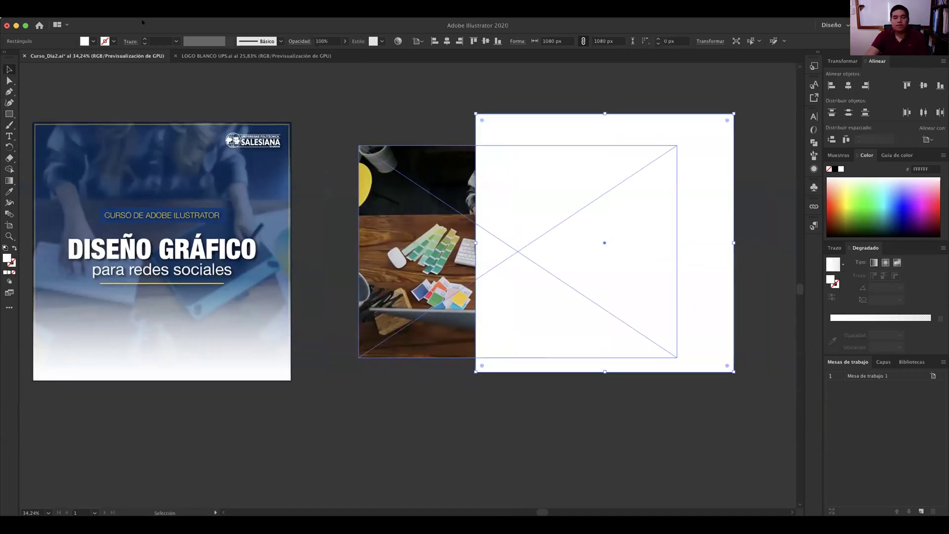
# - Bring the linked photo to the front and move it sideways to roughly centre it over the white square
pyautogui.click(499, 193)
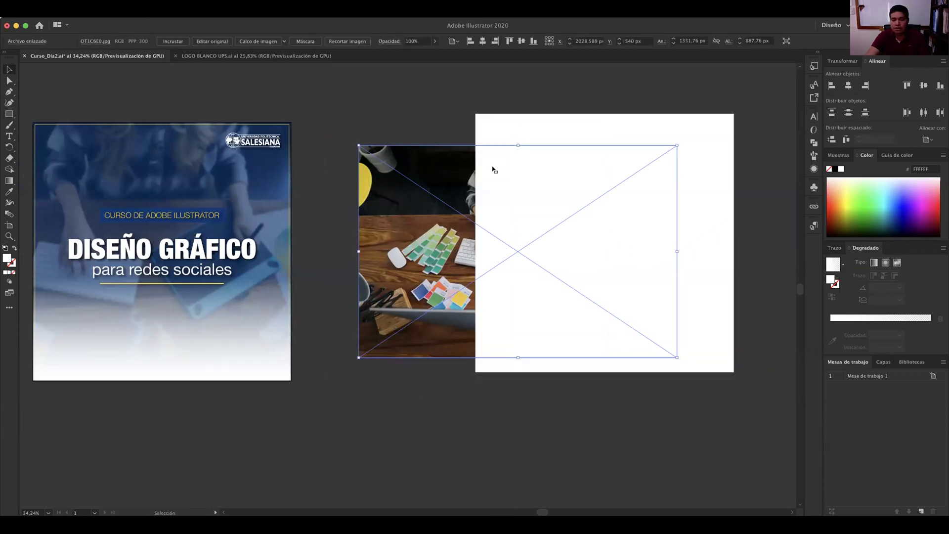
pyautogui.click(136, 10)
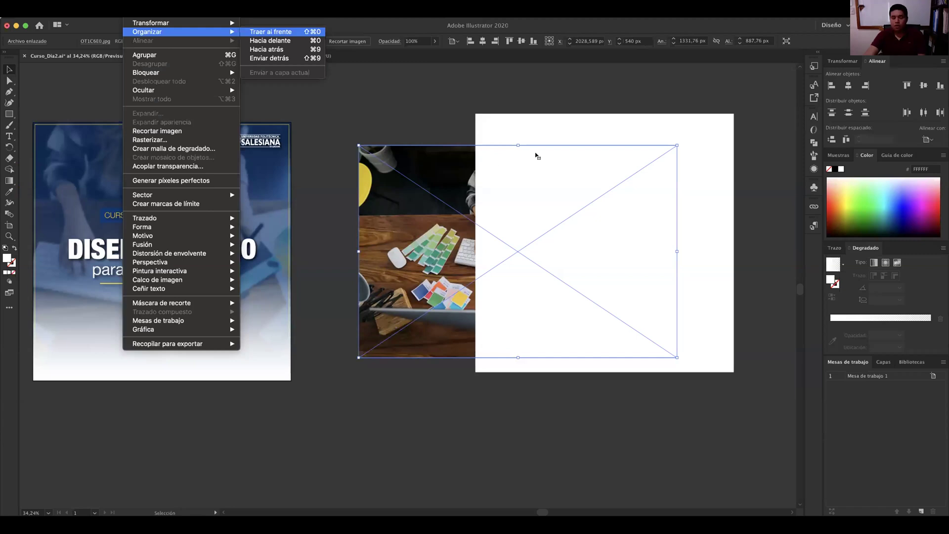
pyautogui.click(596, 140)
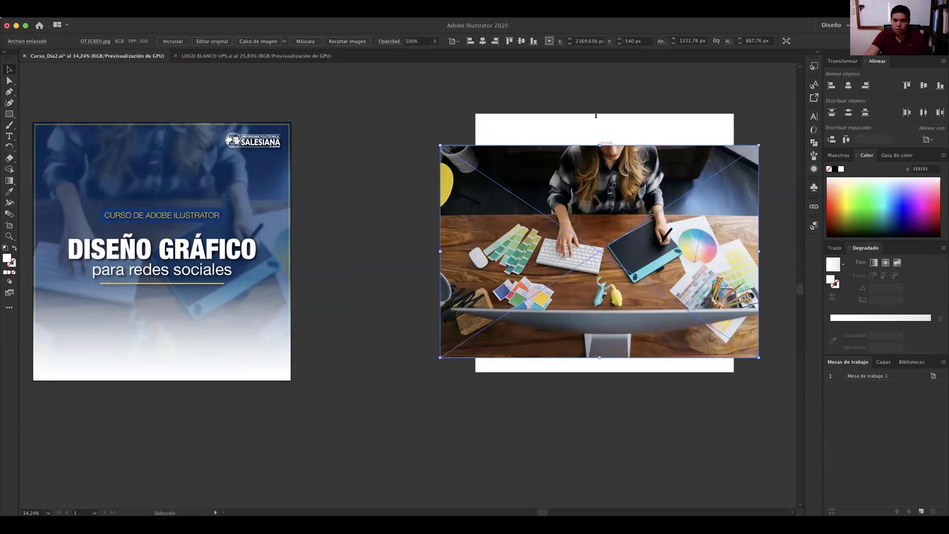
# - Scale the photo proportionally to 1080 px high so it spans the white square's full height
pyautogui.moveTo(596, 111); pyautogui.dragTo(596, 114)
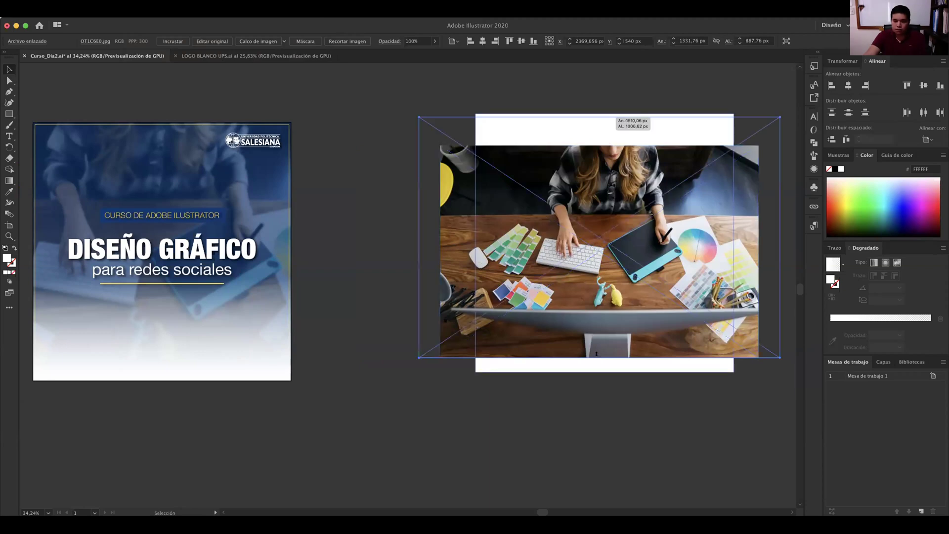
pyautogui.moveTo(597, 361); pyautogui.dragTo(634, 391)
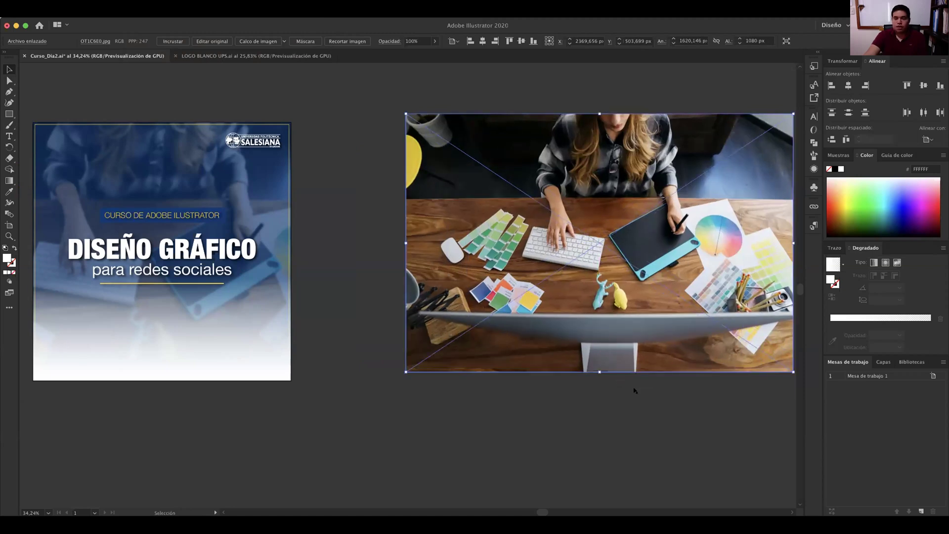
pyautogui.click(588, 397)
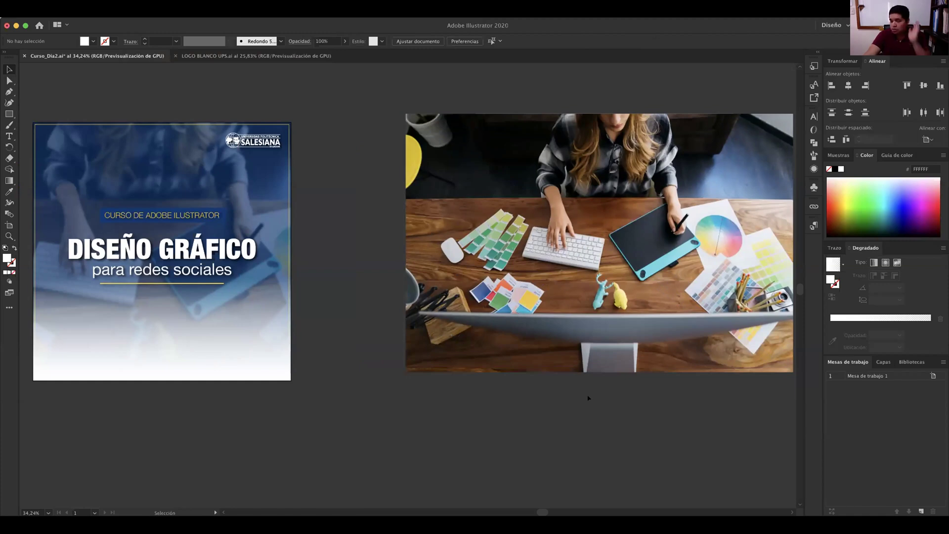
# - Try to create a clipping mask from the photo and the white square beneath it
pyautogui.hscroll(2, 588, 398)
pyautogui.press('super+a')
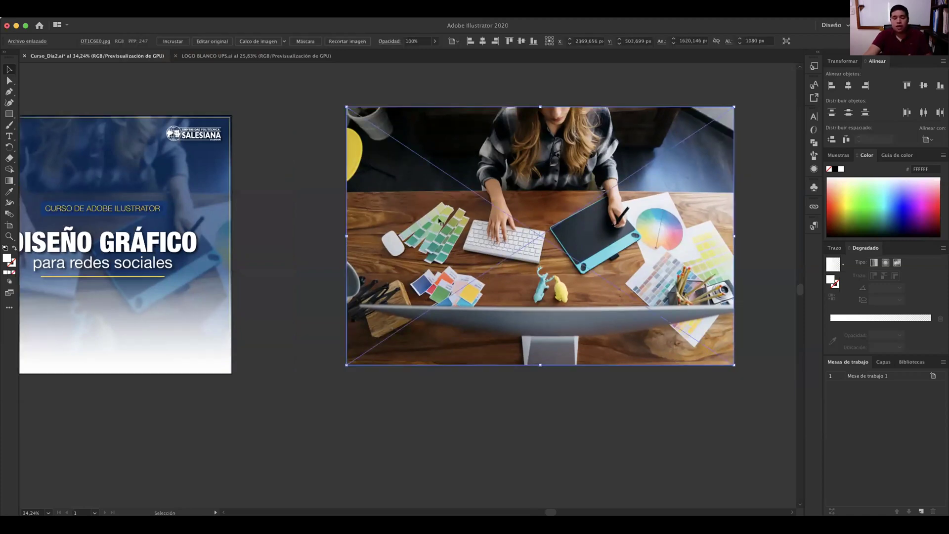
pyautogui.click(330, 155)
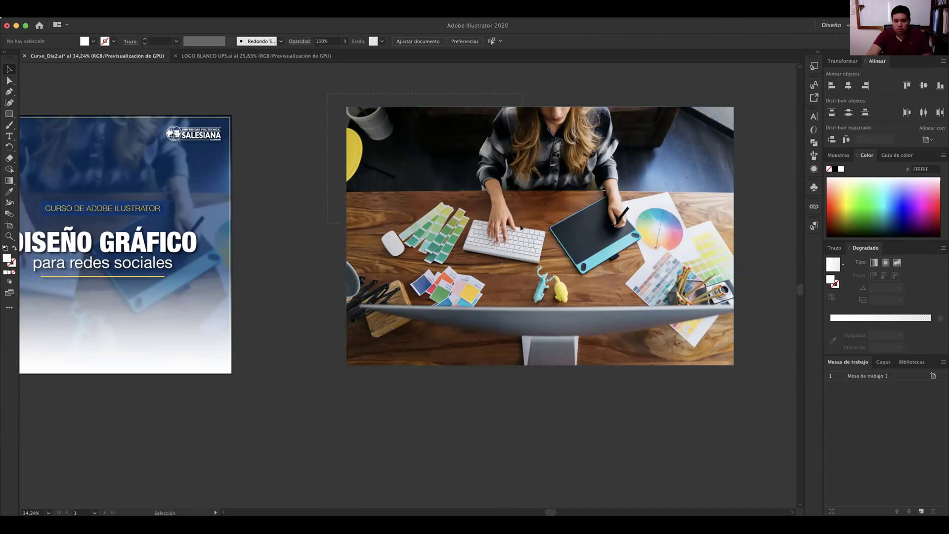
pyautogui.moveTo(720, 377); pyautogui.dragTo(426, 107)
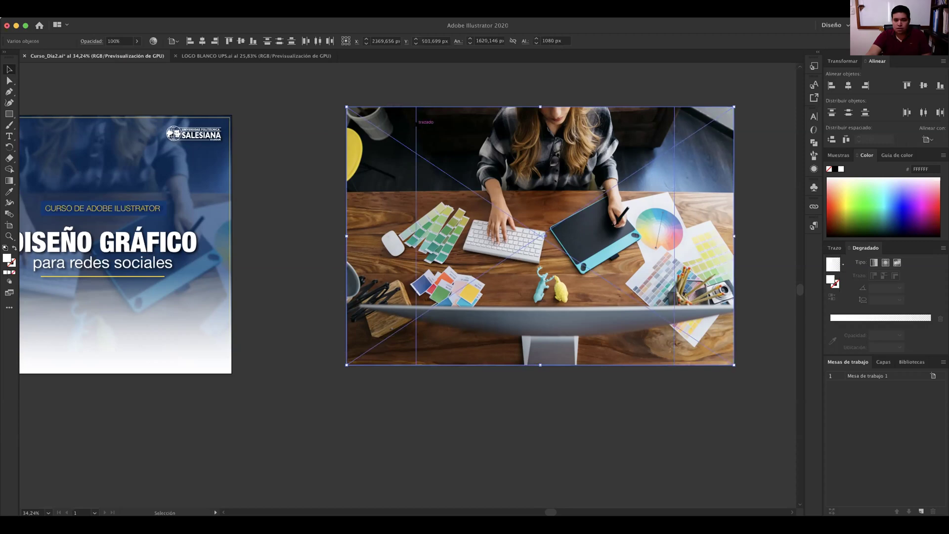
pyautogui.rightClick(216, 303)
pyautogui.moveTo(211, 303)
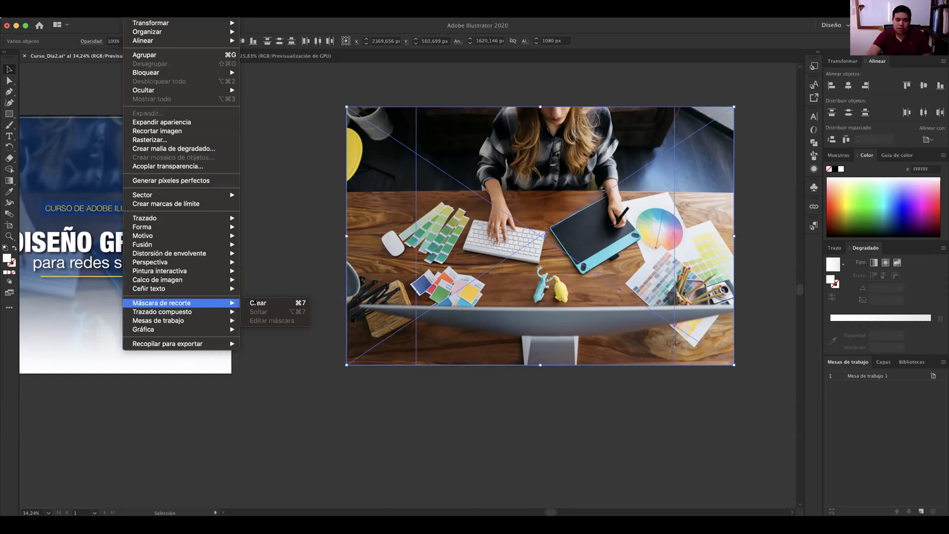
pyautogui.click(255, 303)
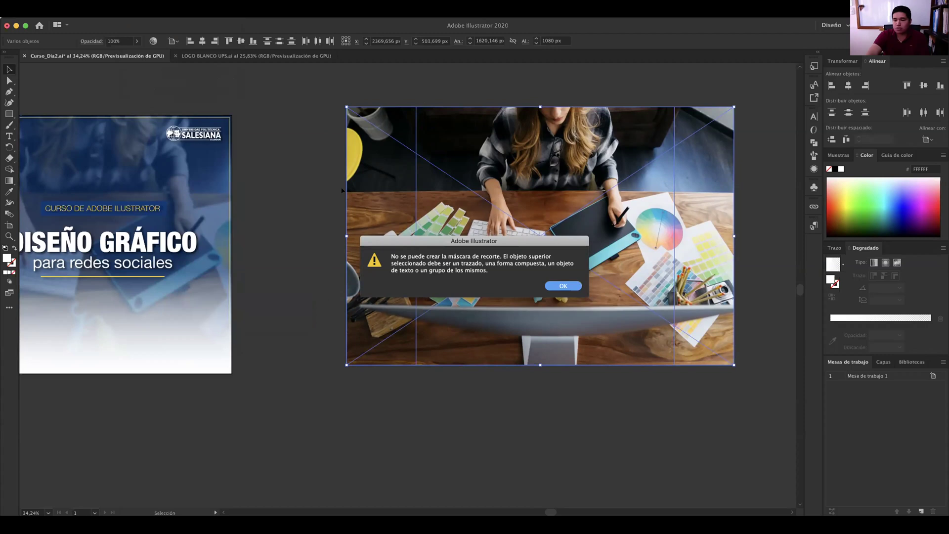
pyautogui.press('Return')
# - Send the linked photo behind the white square and deselect it
pyautogui.click(403, 169)
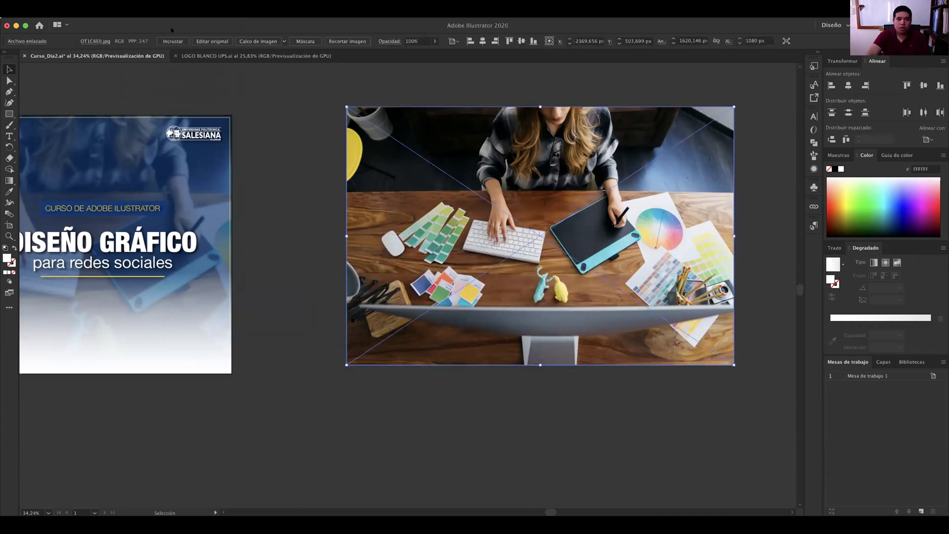
pyautogui.hotkey('ctrl', 'z')
pyautogui.click(321, 116)
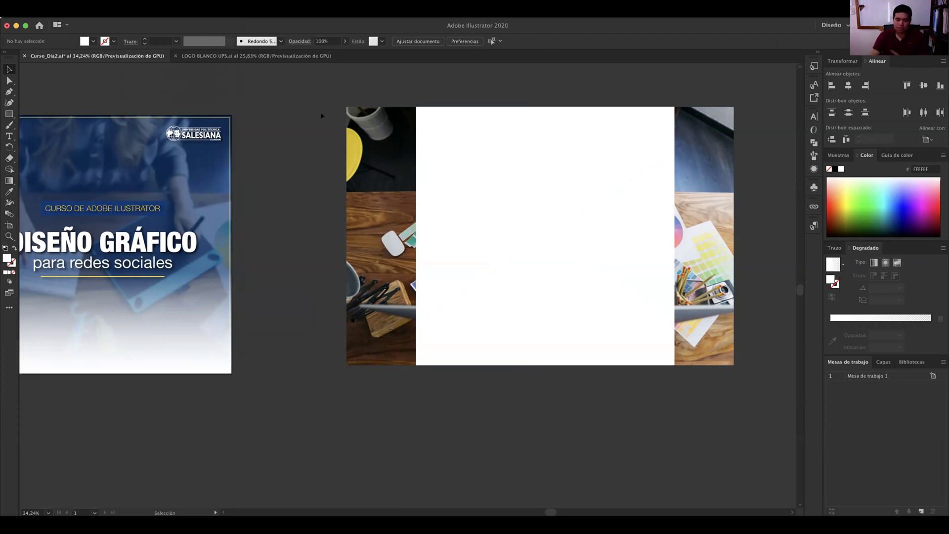
# - Select the linked photo together with the white square in front of it, create a clipping mask, and deselect the result
pyautogui.click(389, 133)
pyautogui.hotkey('ctrl', 'shift', 'a')
pyautogui.click(432, 142)
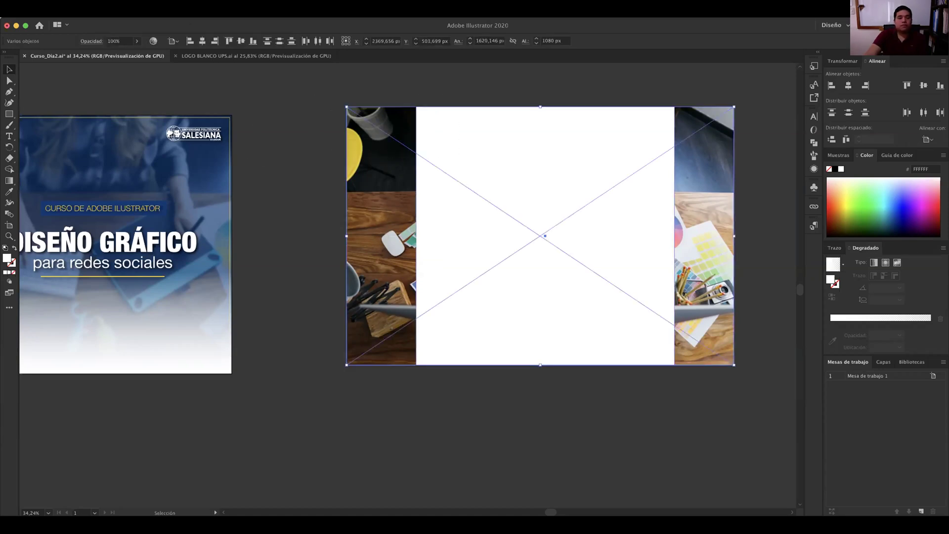
pyautogui.click(136, 9)
pyautogui.moveTo(183, 303)
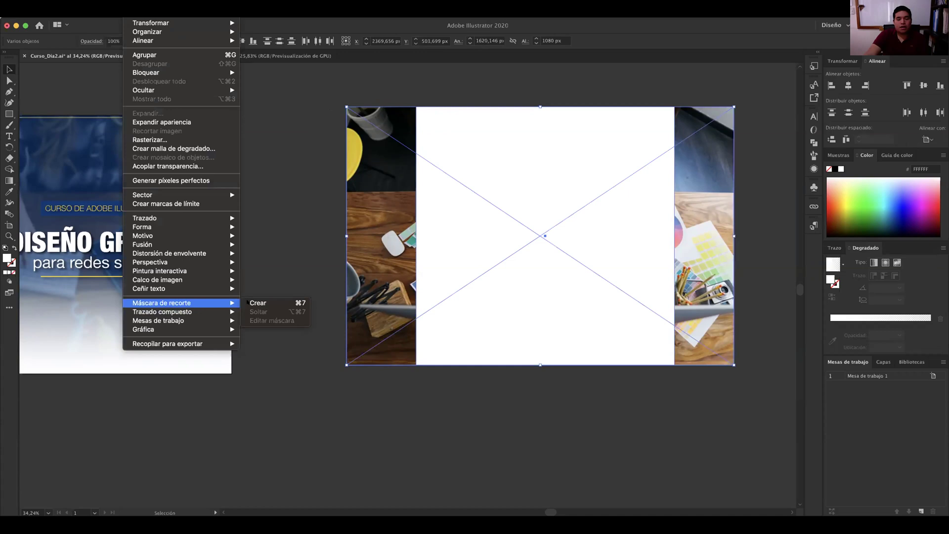
pyautogui.press('Return')
pyautogui.click(334, 265)
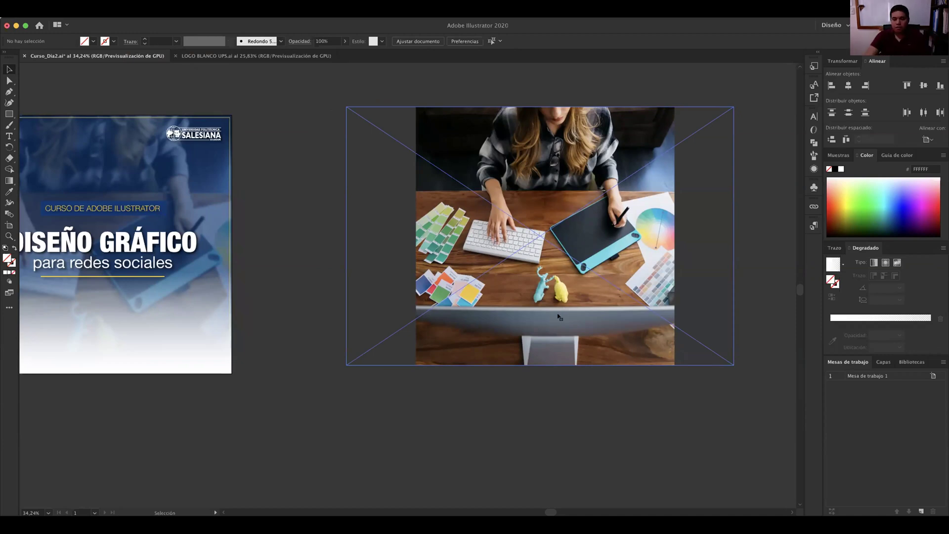
# - Try to enlarge the whole clipped group proportionally to about 1264 px square and undo the scaling
pyautogui.click(667, 239)
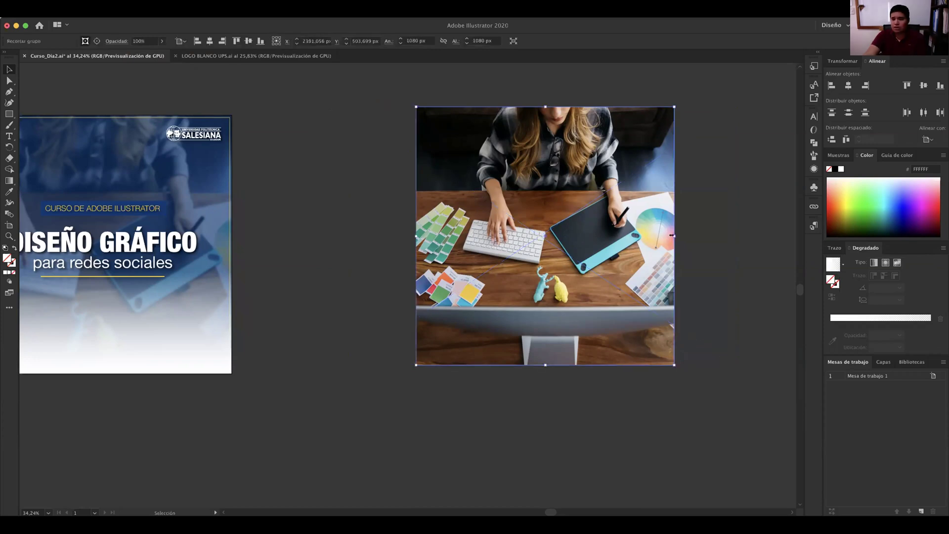
pyautogui.click(723, 272)
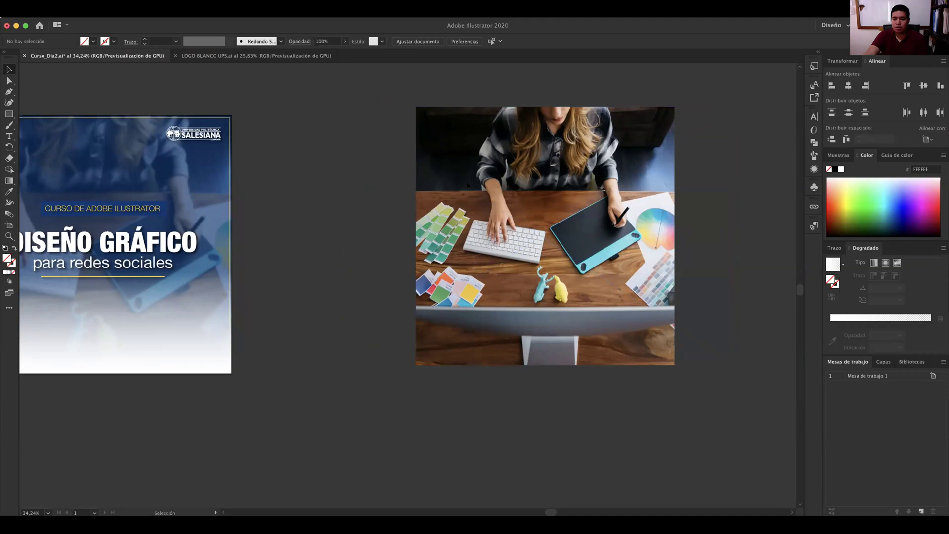
pyautogui.click(468, 185)
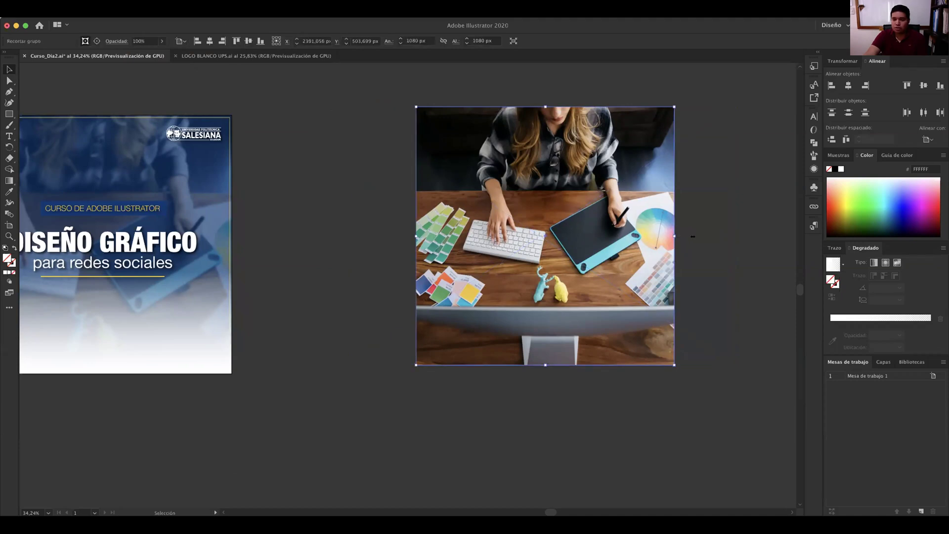
pyautogui.moveTo(675, 236); pyautogui.dragTo(717, 244)
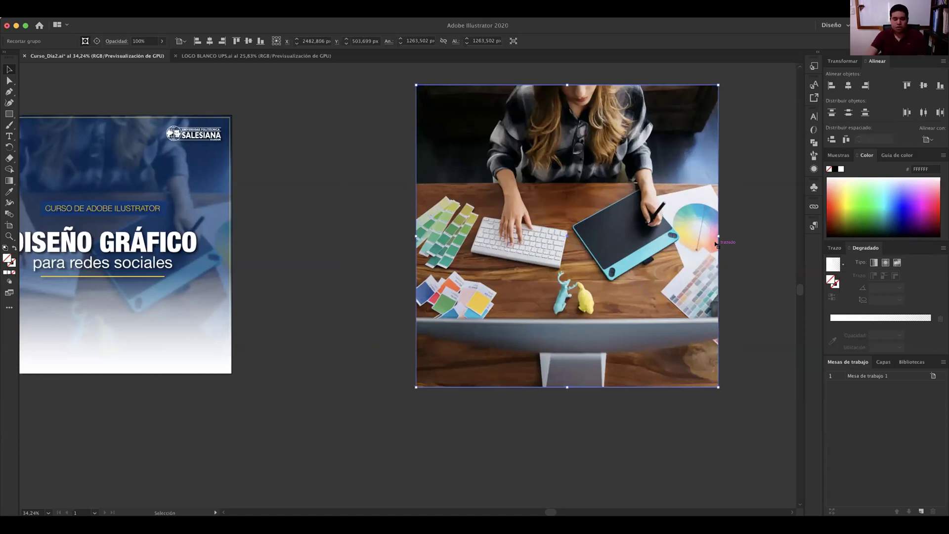
pyautogui.hotkey('ctrl', 'z')
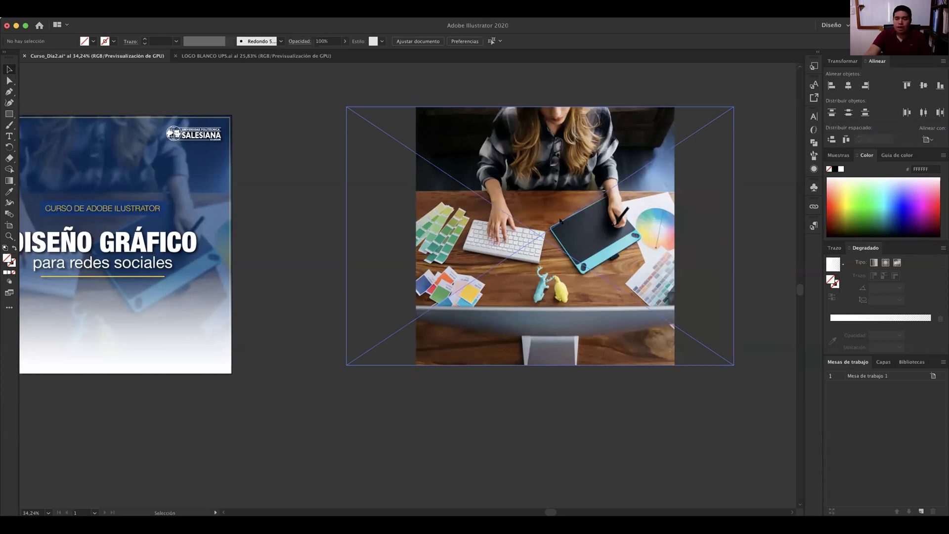
# - Isolate the linked photo inside the clipping group so that only the image is selected, without its mask
pyautogui.doubleClick(560, 221)
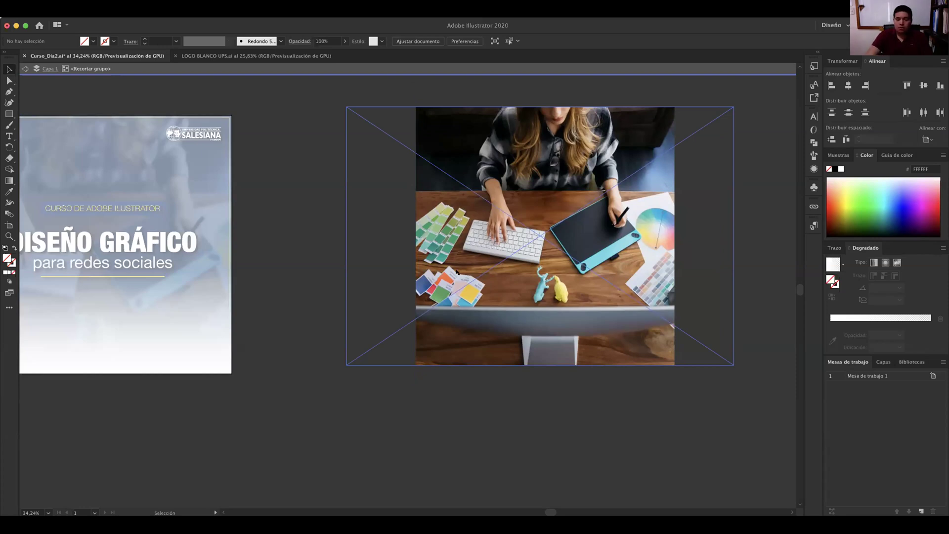
pyautogui.click(493, 349)
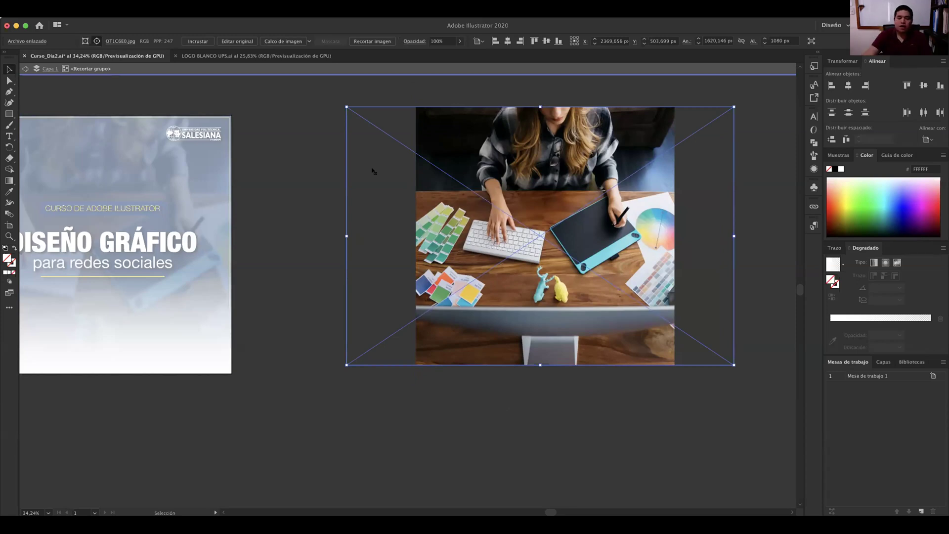
pyautogui.hscroll(-2, 373, 171)
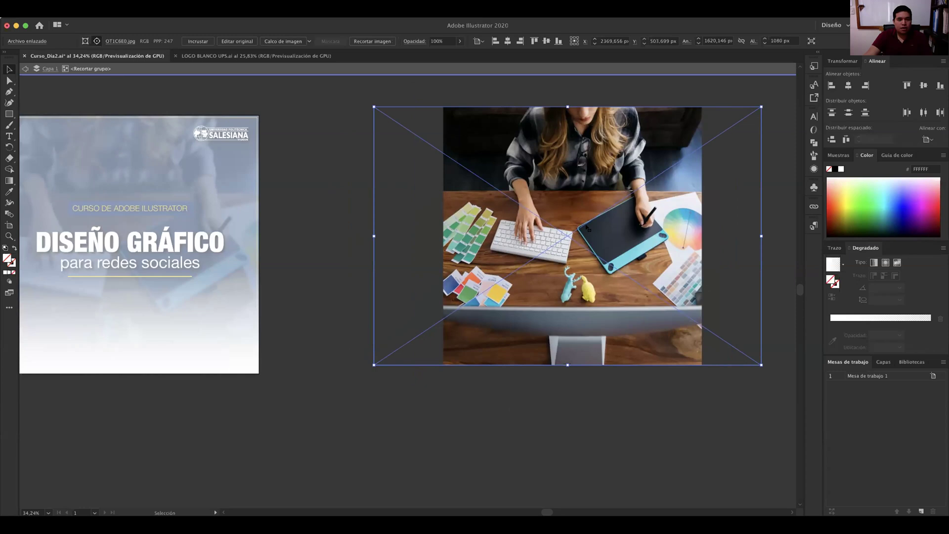
pyautogui.doubleClick(565, 206)
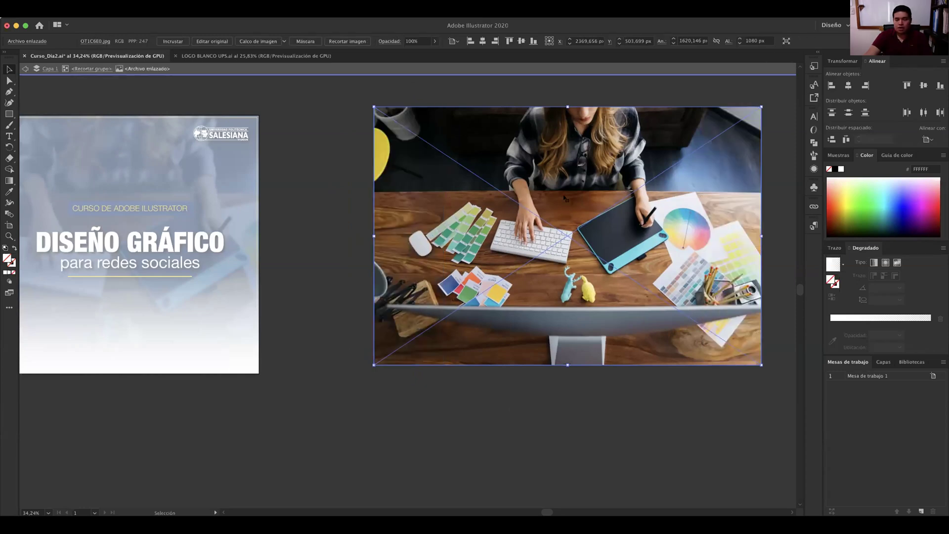
pyautogui.hscroll(3, 649, 252)
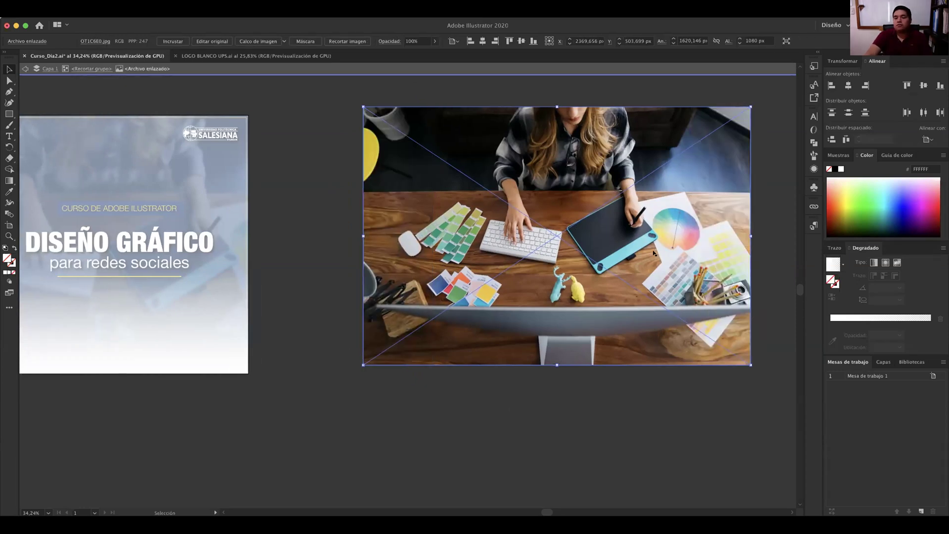
pyautogui.press('super+shift+a')
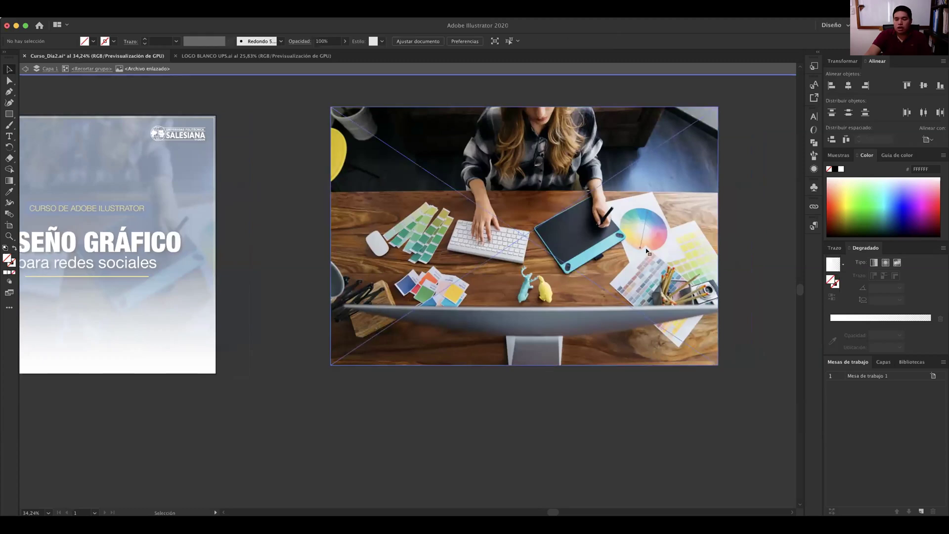
pyautogui.click(649, 252)
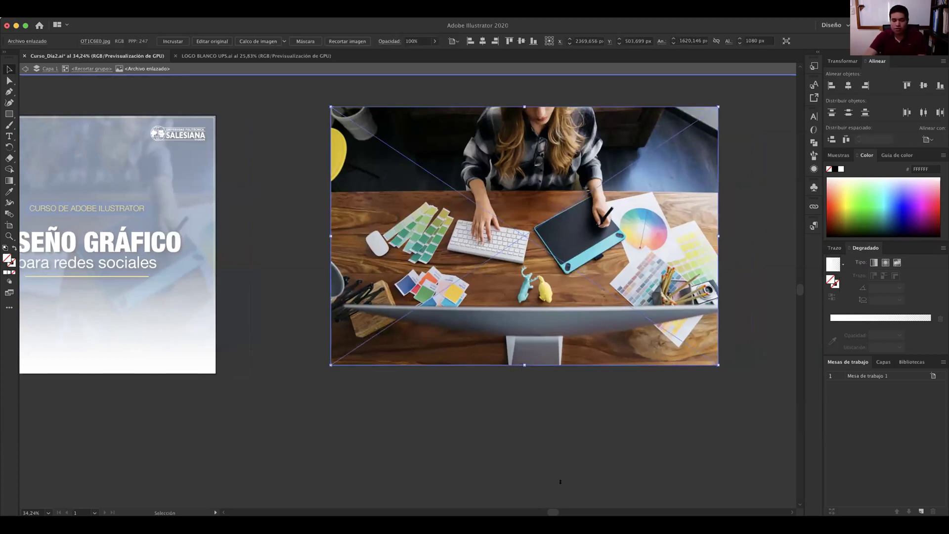
# - Scale the isolated photo proportionally to about 2794 × 1862 px and leave isolation mode
pyautogui.moveTo(524, 365); pyautogui.dragTo(545, 360)
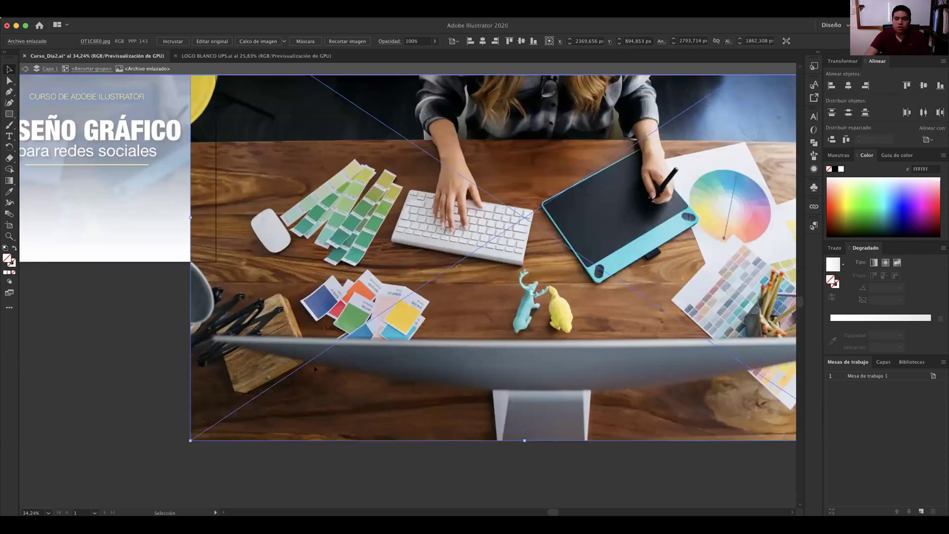
pyautogui.scroll(-3, 290, 374)
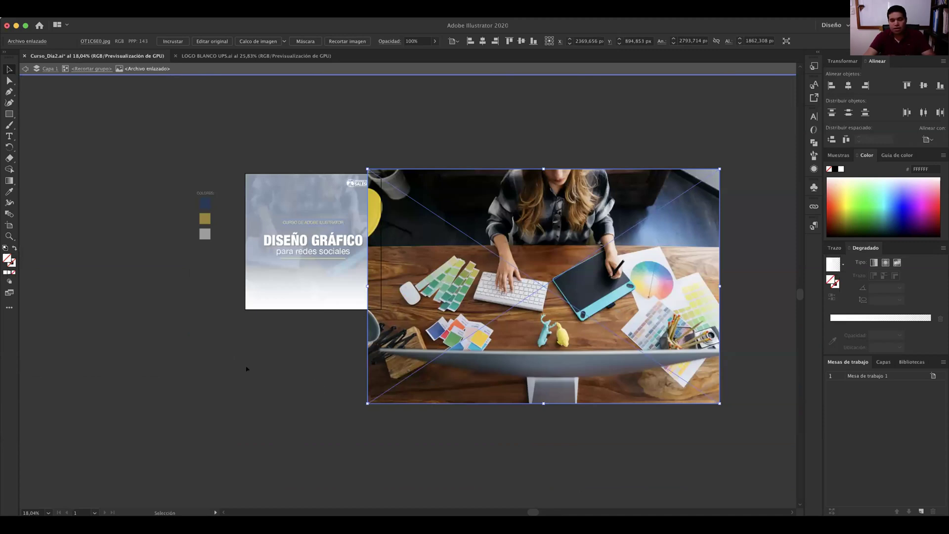
pyautogui.press('Escape')
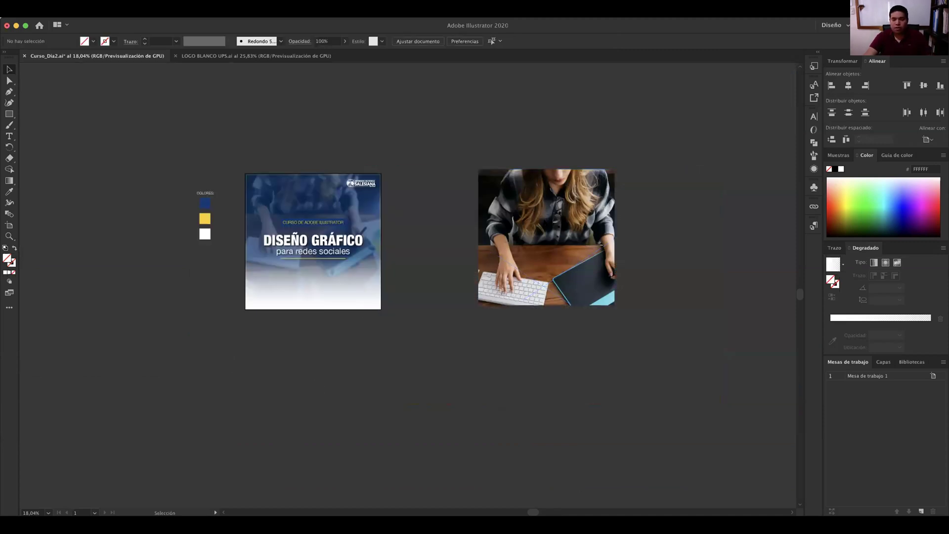
# - Examine the cropped photo up close, re-enter isolation to view its full uncropped extent, and exit isolation mode
pyautogui.press('z')
pyautogui.moveTo(552, 218); pyautogui.dragTo(673, 230)
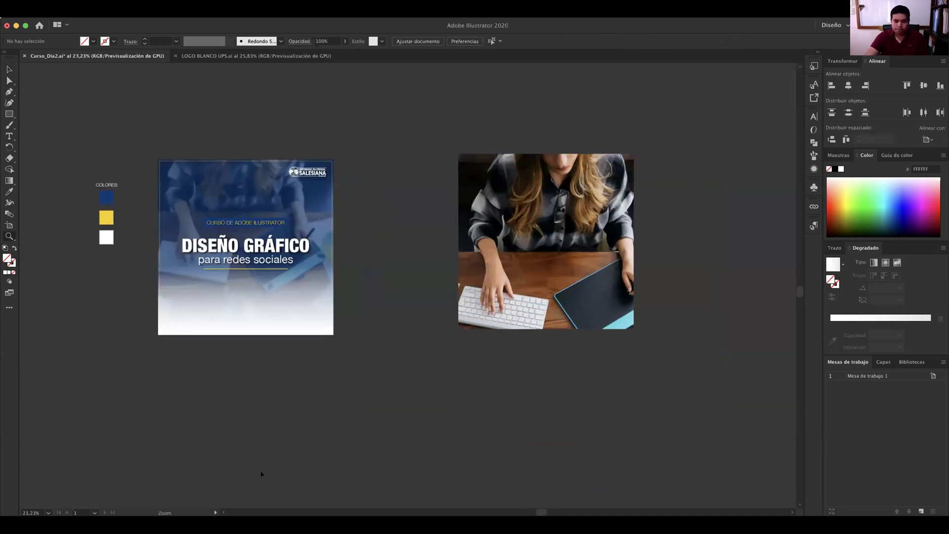
pyautogui.moveTo(239, 385); pyautogui.dragTo(276, 346)
pyautogui.press('v')
pyautogui.hscroll(3, 262, 329)
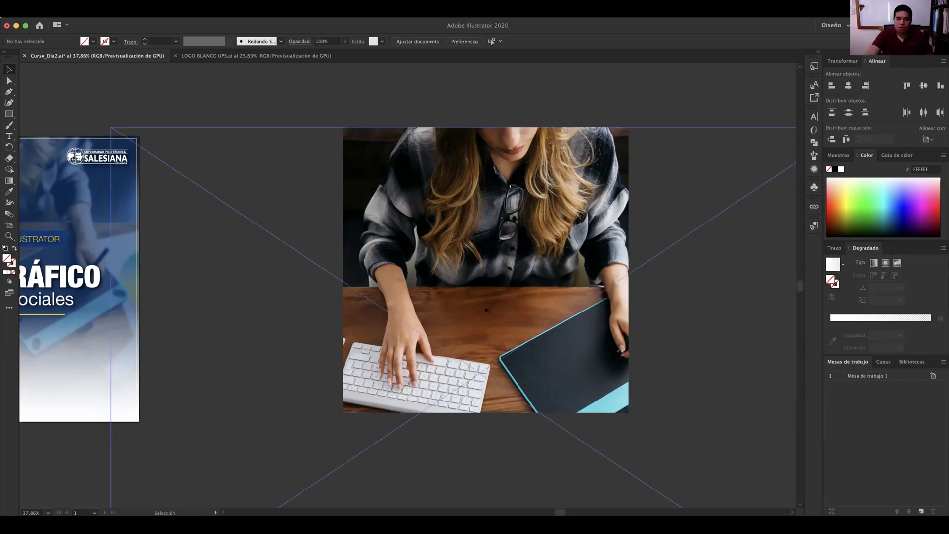
pyautogui.doubleClick(247, 275)
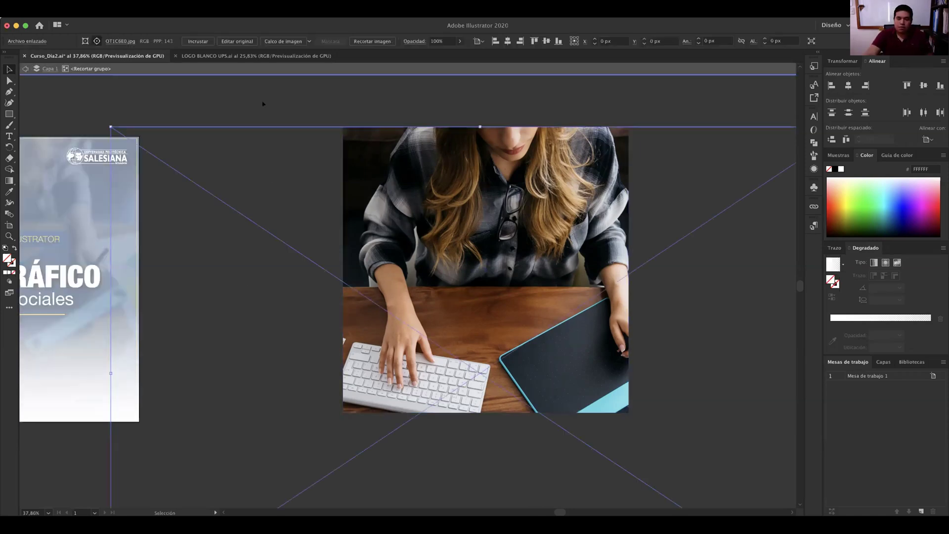
pyautogui.click(457, 214)
pyautogui.press('Escape')
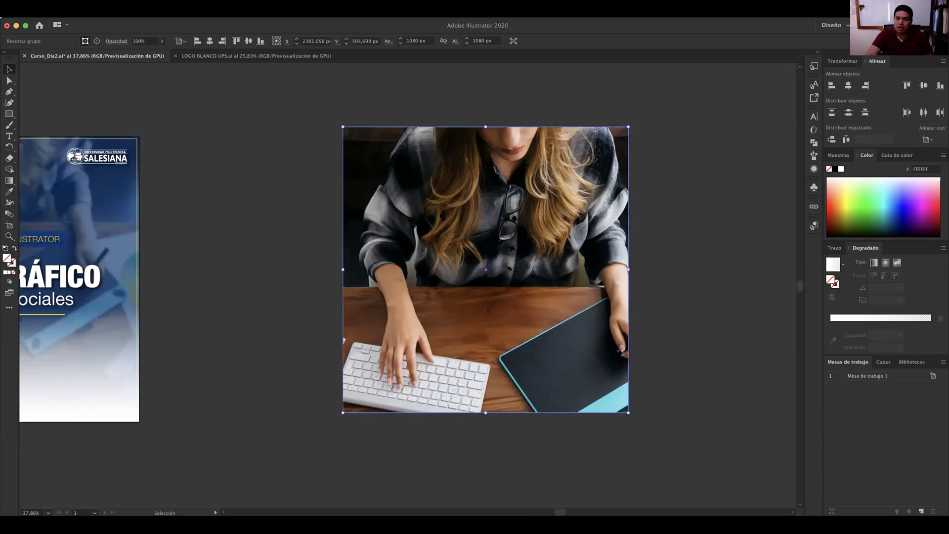
pyautogui.doubleClick(443, 217)
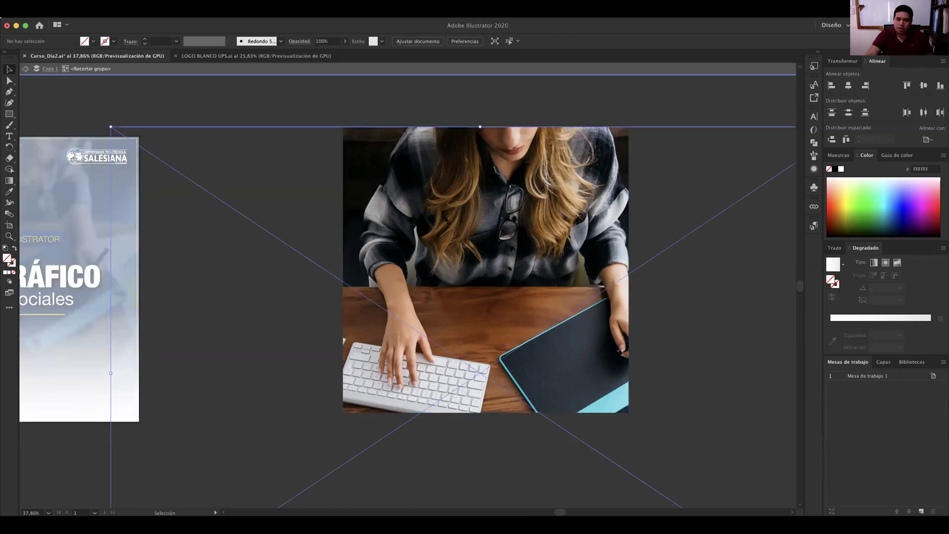
pyautogui.doubleClick(448, 218)
pyautogui.press('z')
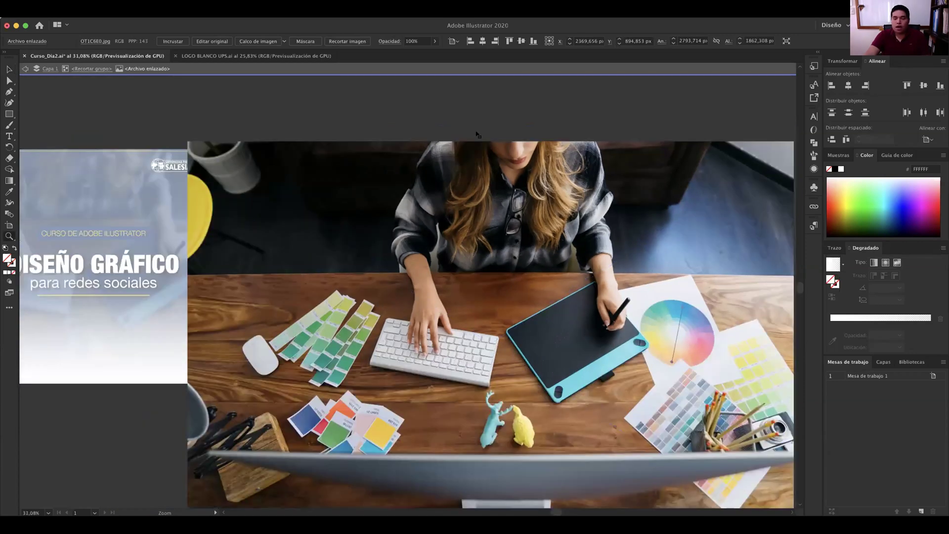
pyautogui.keyDown('alt'); pyautogui.click(487, 204); pyautogui.keyUp('alt')
pyautogui.press('super+minus')
pyautogui.press('v')
pyautogui.doubleClick(238, 475)
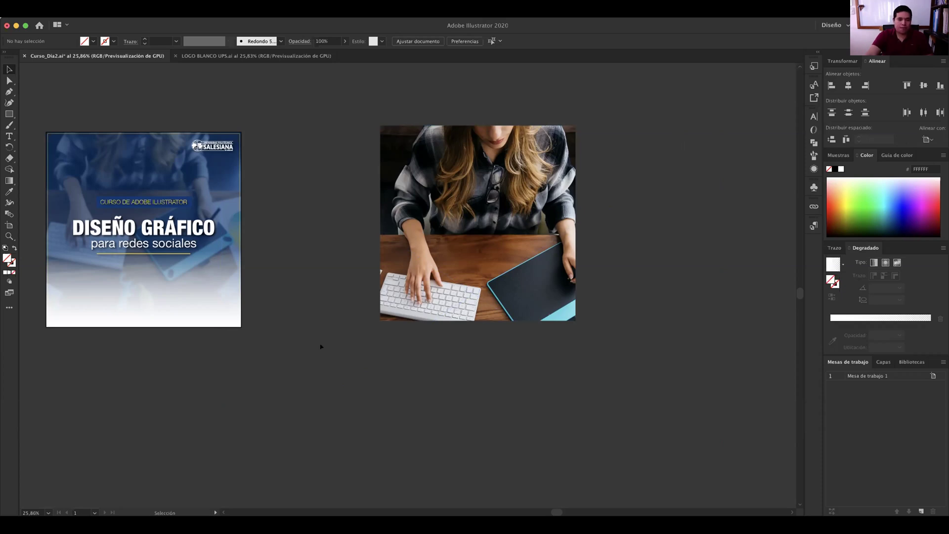
# - Examine the finished post up close, select the white gradient rectangle over its lower part, and deselect it
pyautogui.press('z')
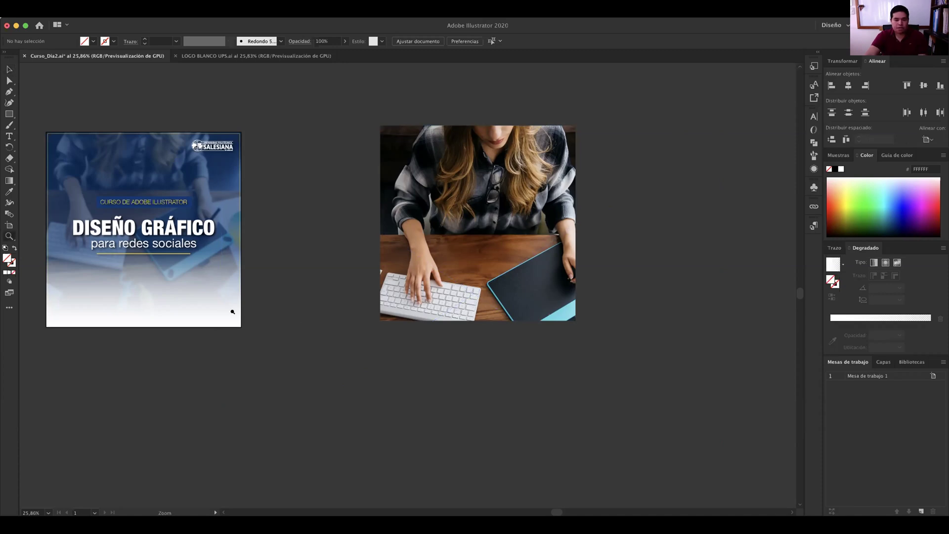
pyautogui.click(307, 304)
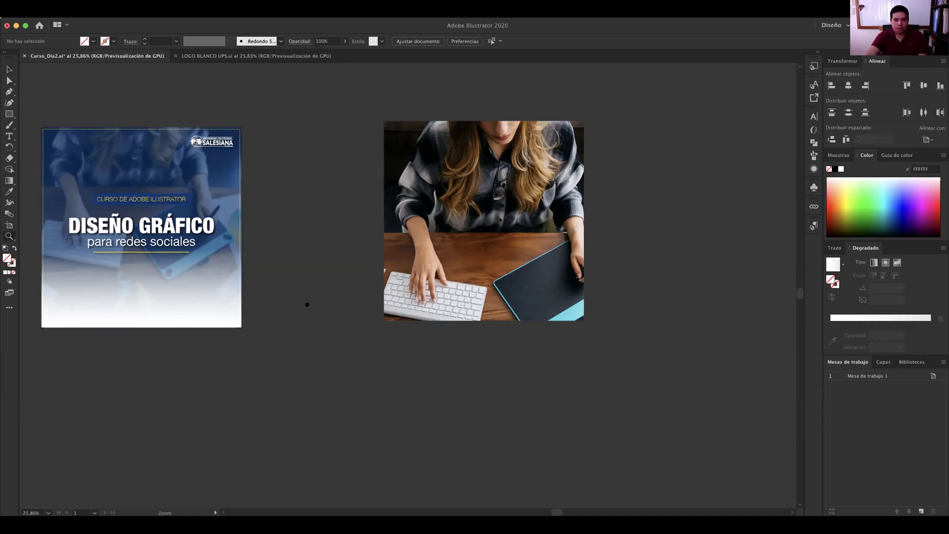
pyautogui.moveTo(589, 409); pyautogui.dragTo(616, 415)
pyautogui.press('v')
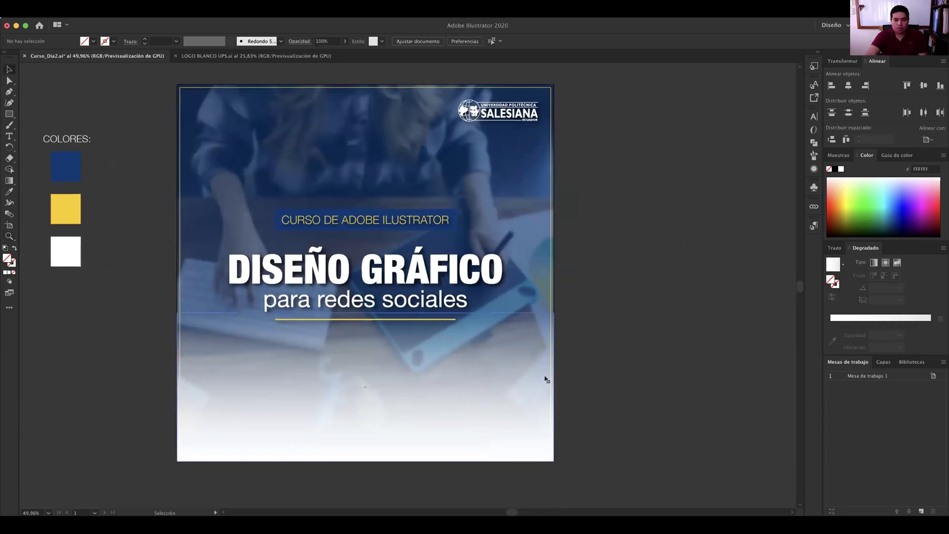
pyautogui.click(544, 380)
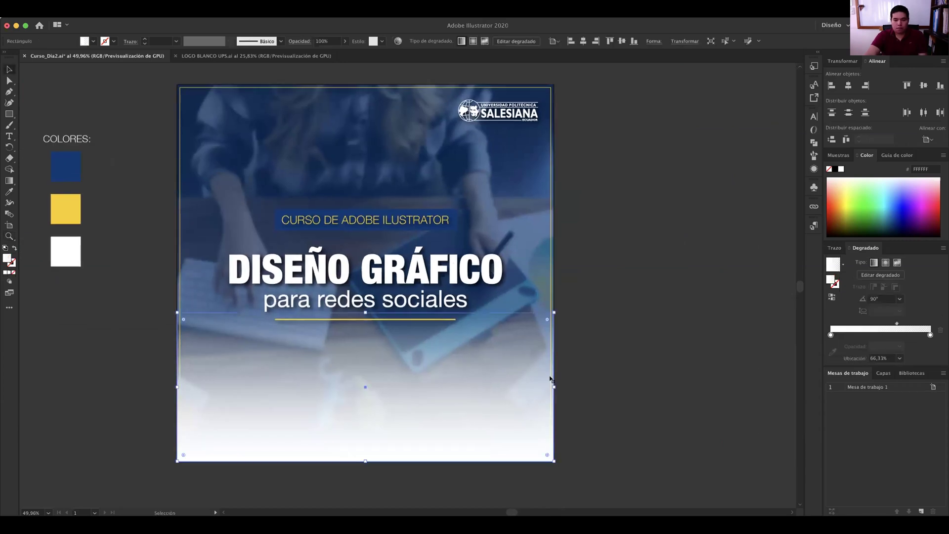
pyautogui.click(623, 370)
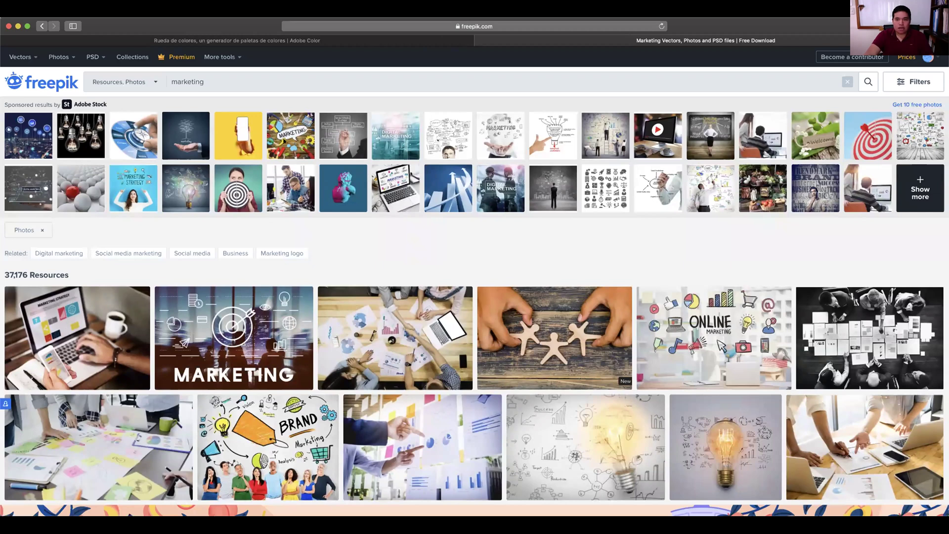
# - On the Freepik home page in the browser, search only photos for "marketing" and open the "Marketing strategy connting digital devices concept" photo
pyautogui.click(284, 140)
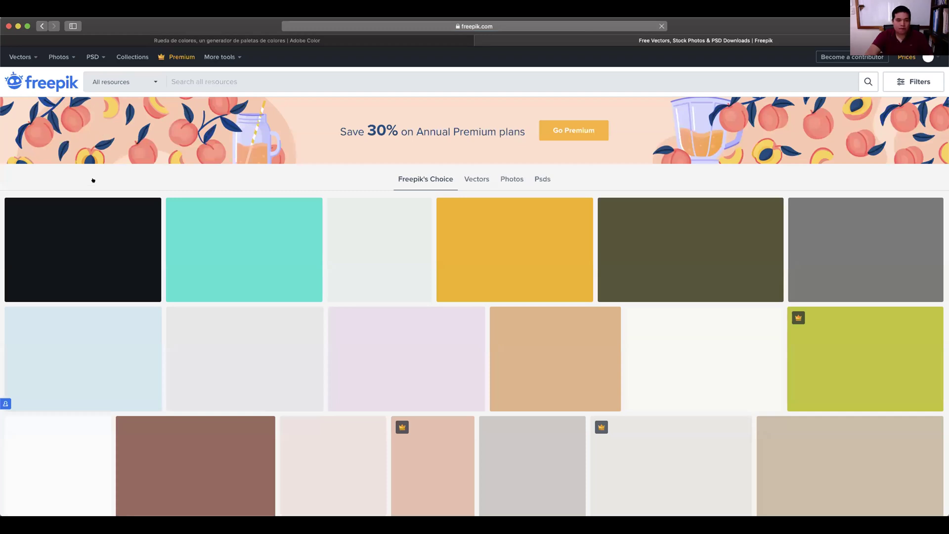
pyautogui.click(218, 72)
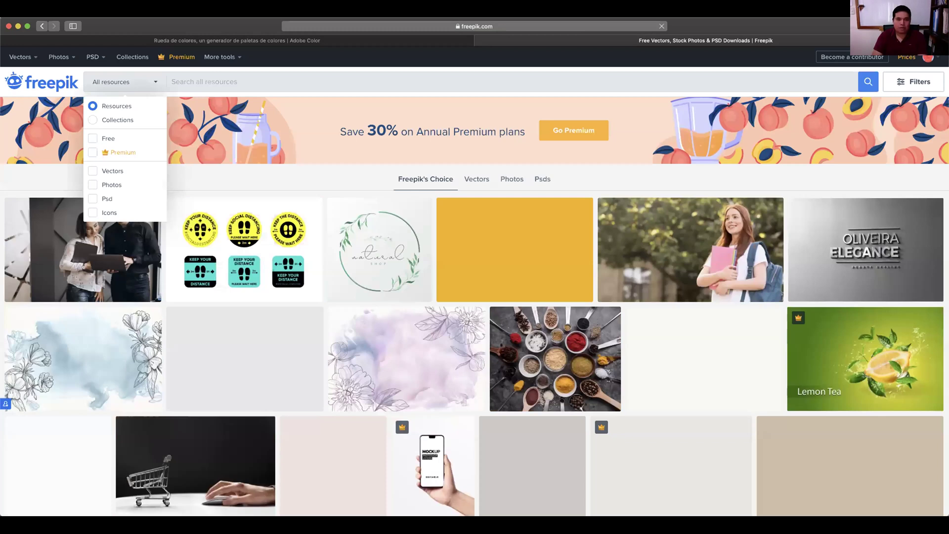
pyautogui.click(92, 184)
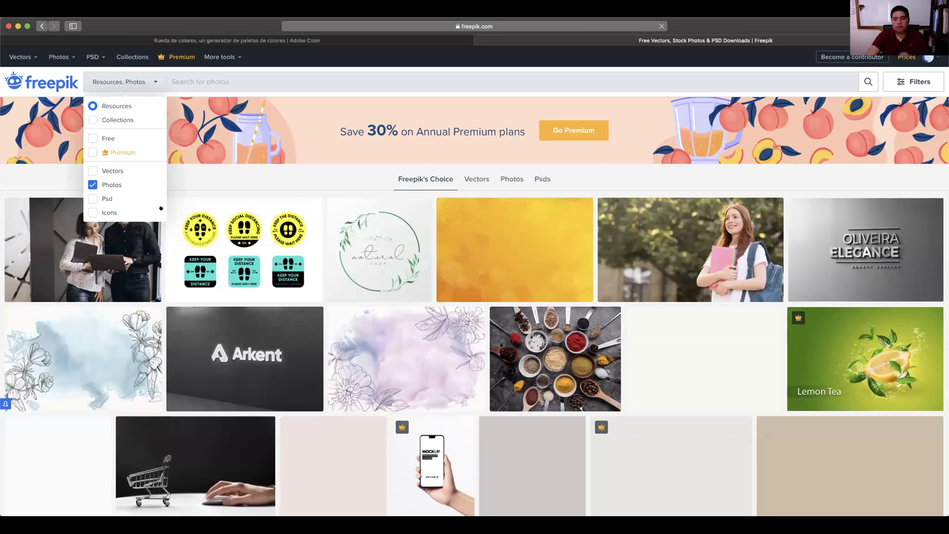
pyautogui.write('m')
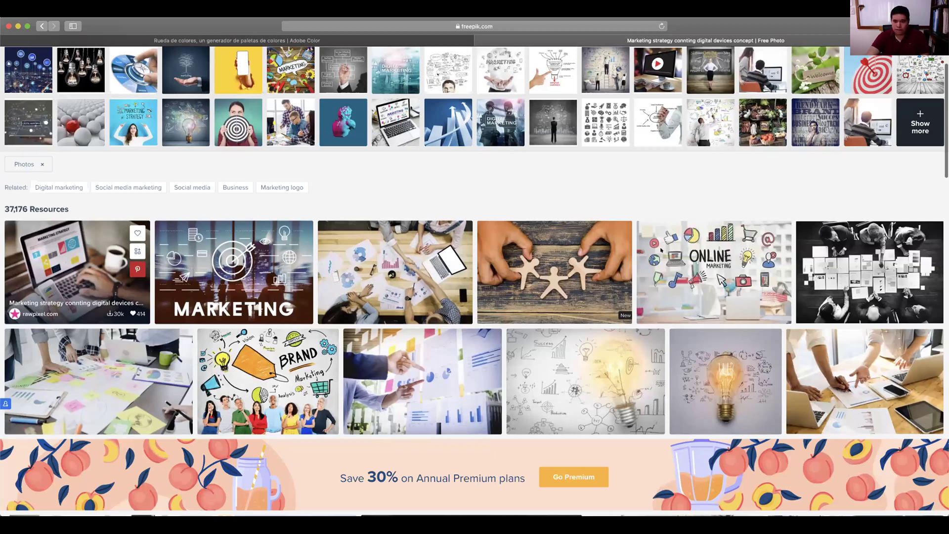
pyautogui.press('Return')
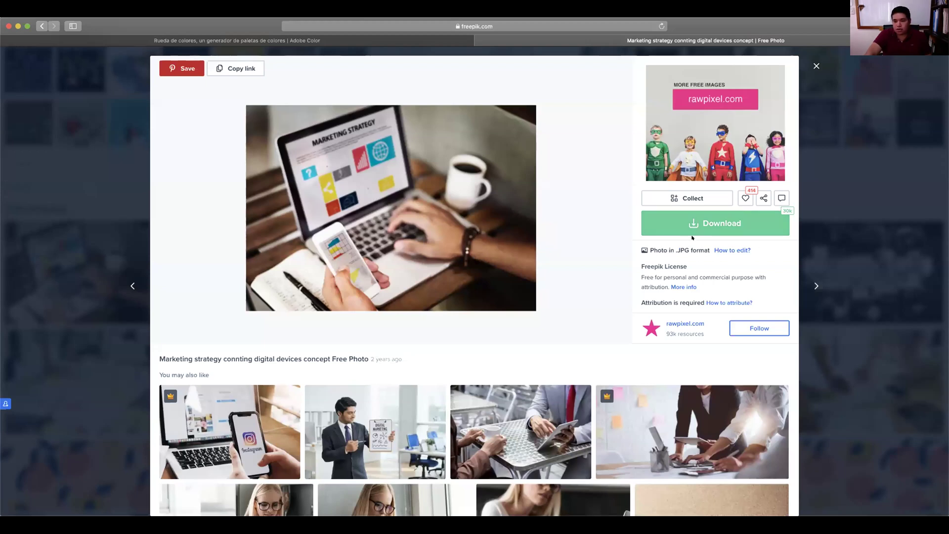
# - Download the open "Marketing strategy connting digital devices concept" photo from Freepik
pyautogui.click(700, 224)
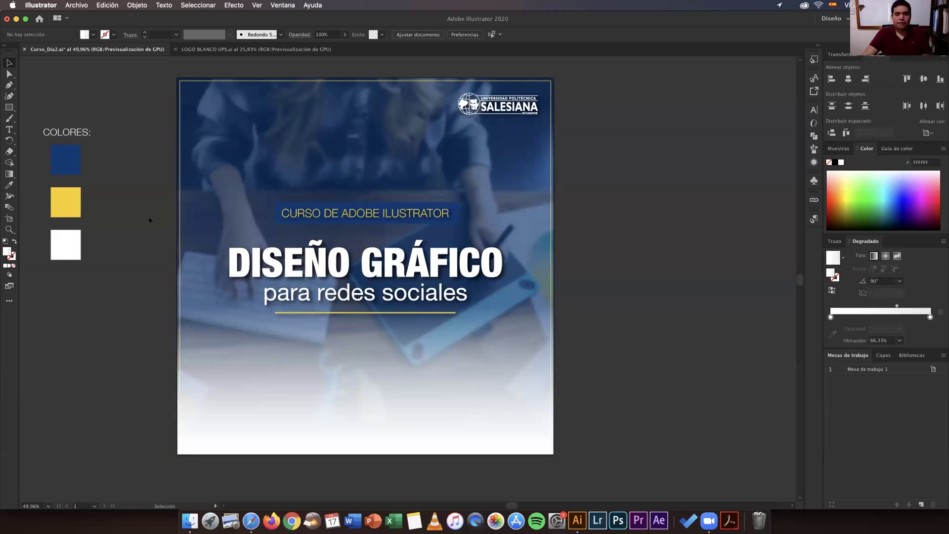
# - Back in Illustrator, shift the gradient midpoint of the white rectangle over the post's lower part to about 77.13% and deselect it
pyautogui.hscroll(-4, 683, 212)
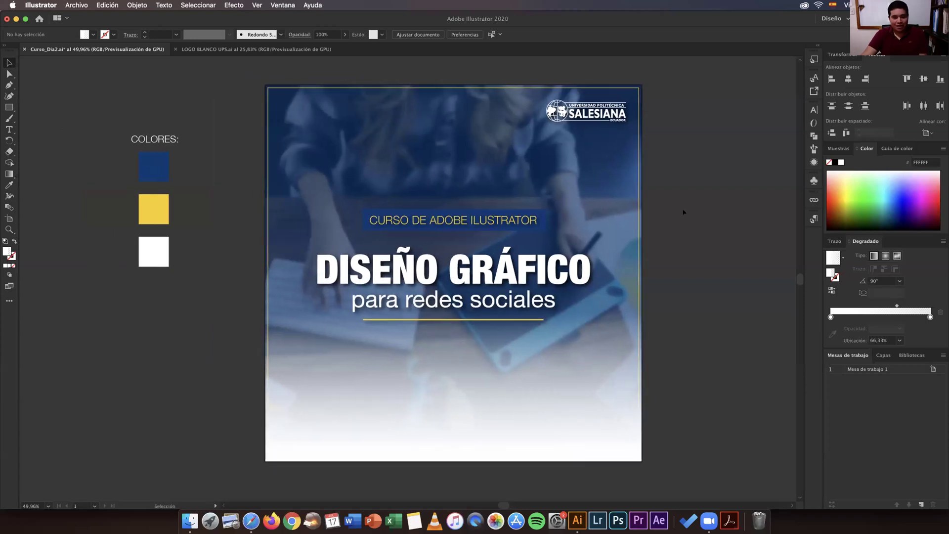
pyautogui.click(525, 356)
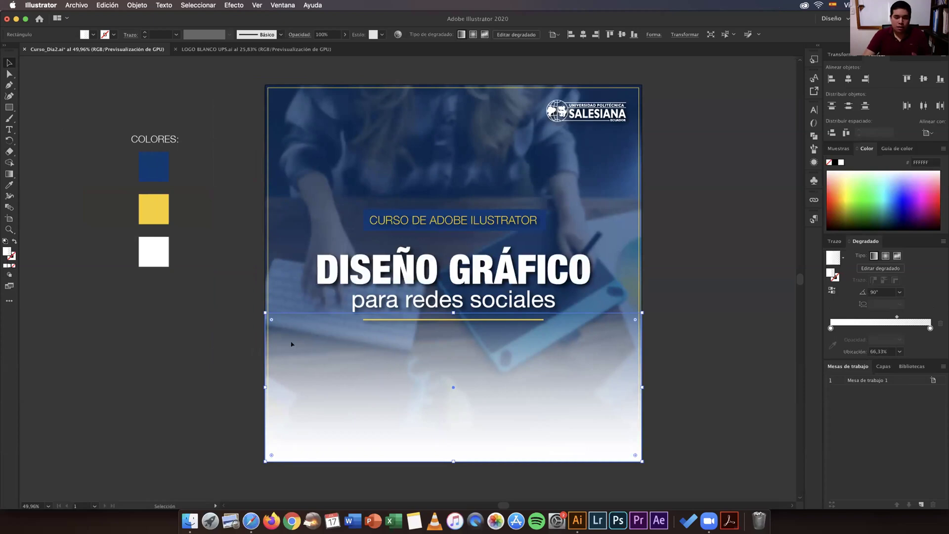
pyautogui.moveTo(898, 317); pyautogui.dragTo(906, 316)
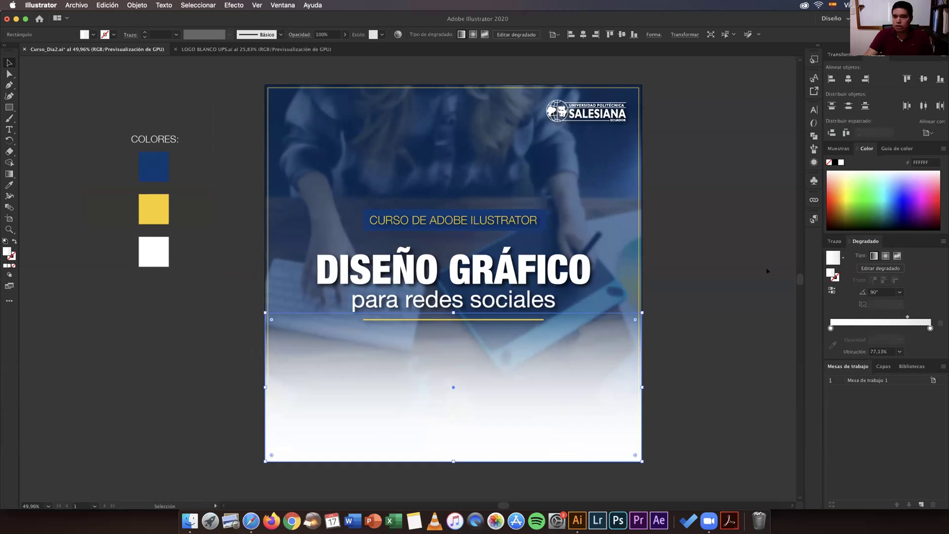
pyautogui.click(743, 271)
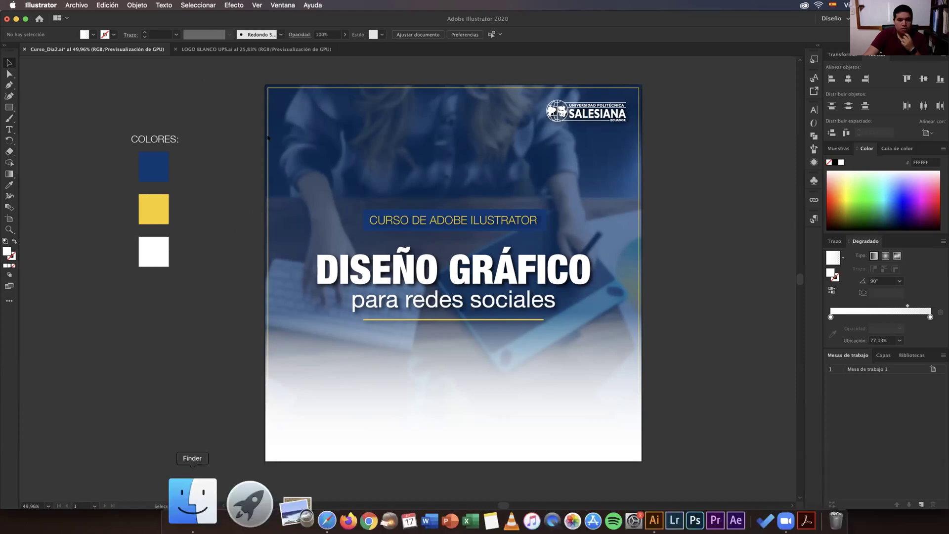
# - In Finder, find DiseñoFinal.jpg in the Curso_DiseñoGrafico folder, examine its enlarged preview, and return to Illustrator
pyautogui.click(193, 500)
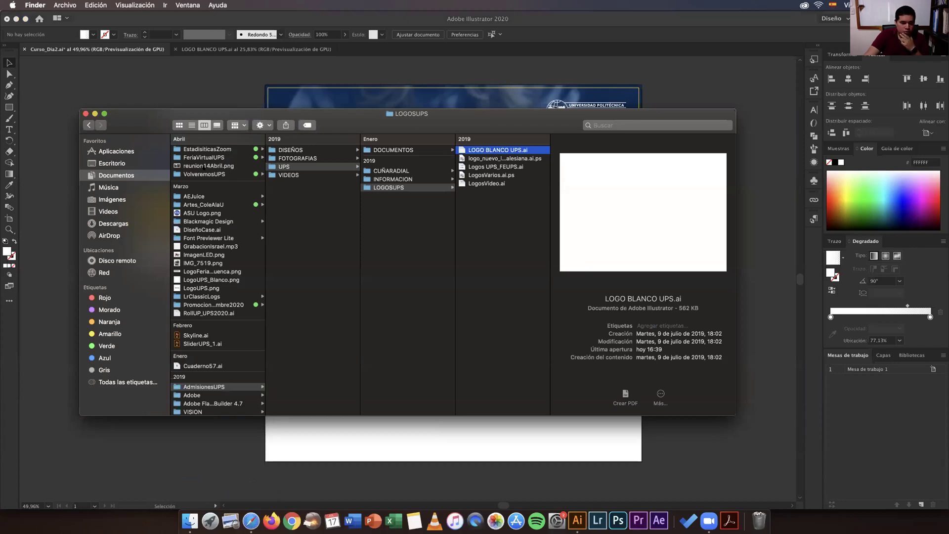
pyautogui.scroll(10, 204, 162)
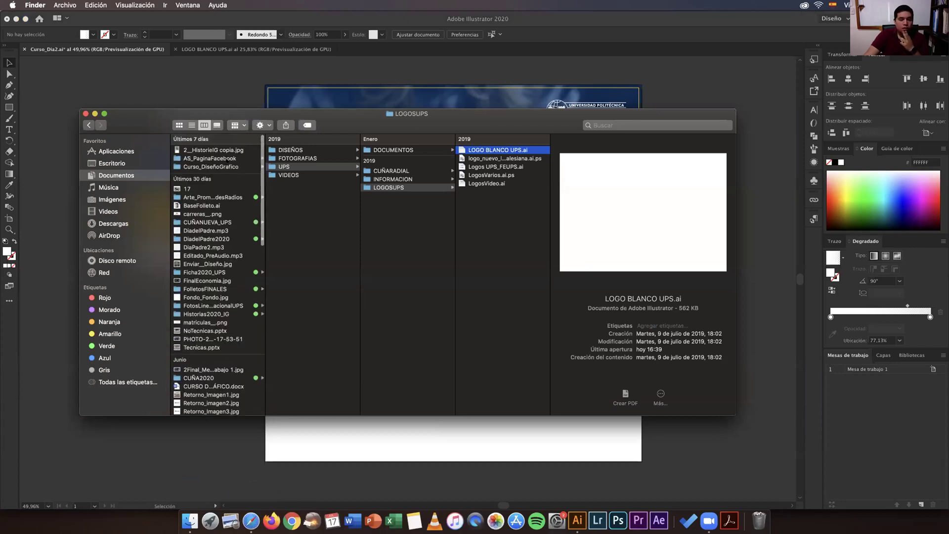
pyautogui.click(210, 158)
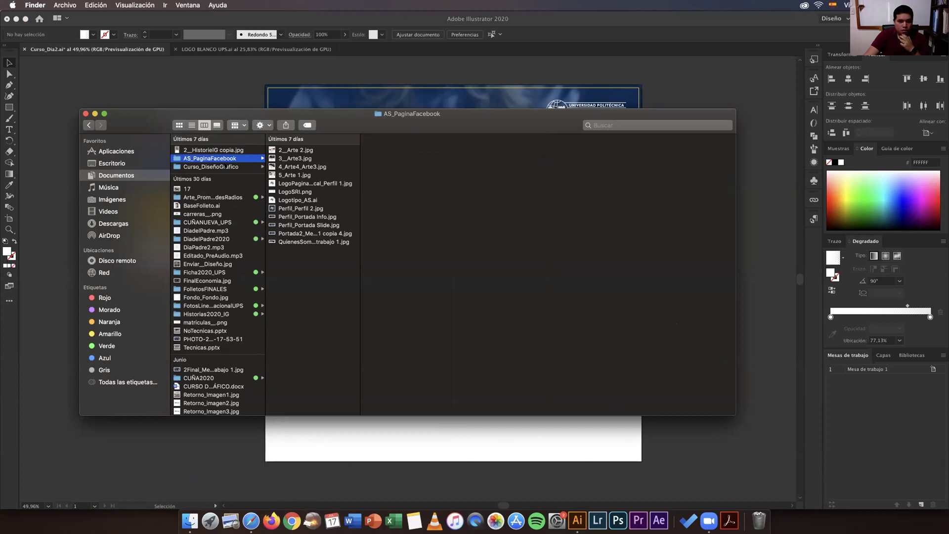
pyautogui.press('Down')
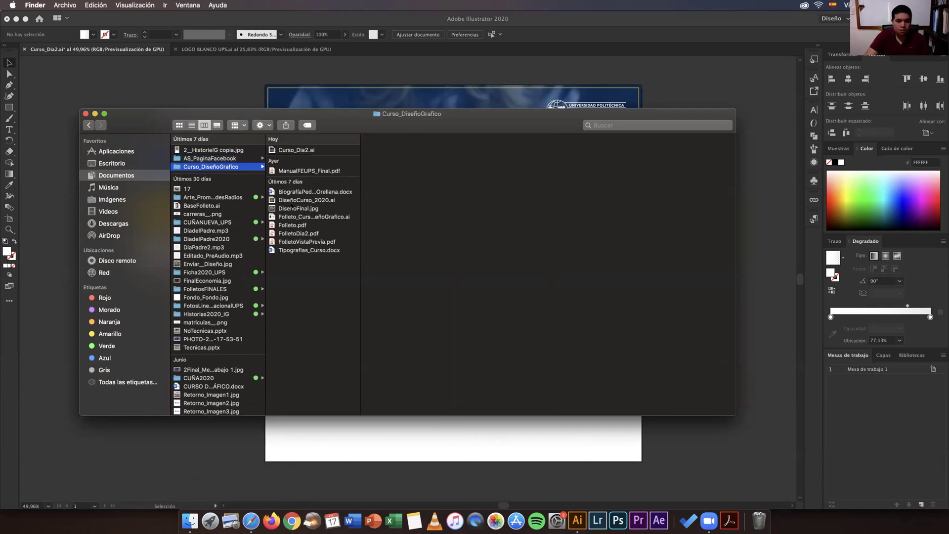
pyautogui.click(298, 208)
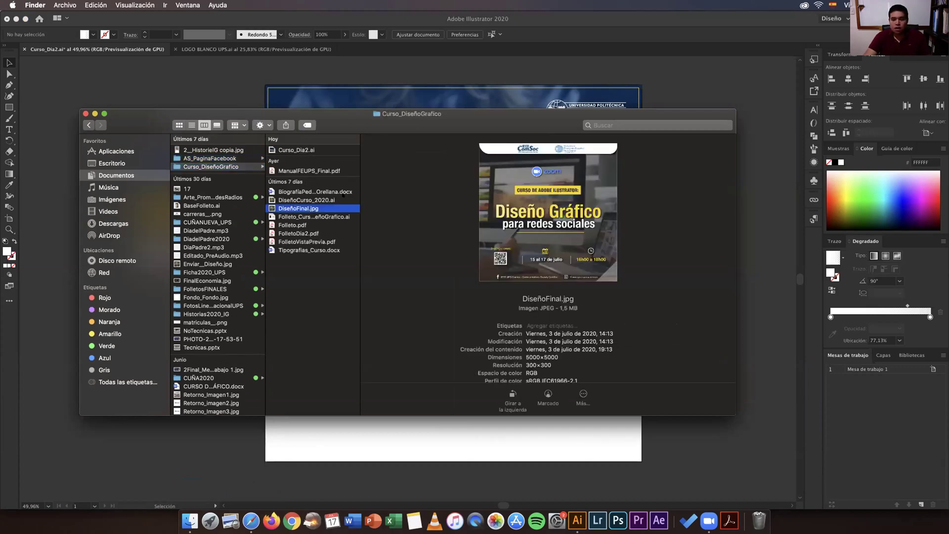
pyautogui.press('space')
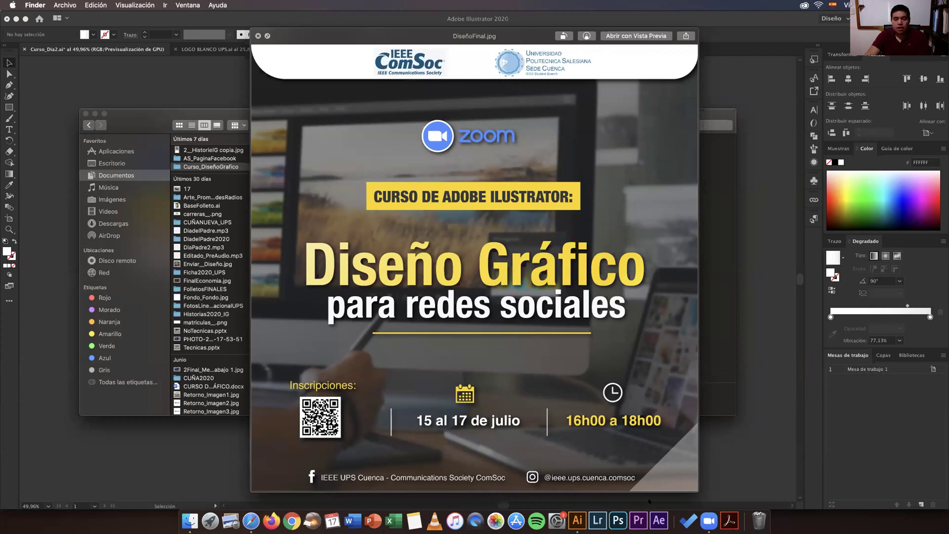
pyautogui.press('space')
pyautogui.press('cmd+Tab')
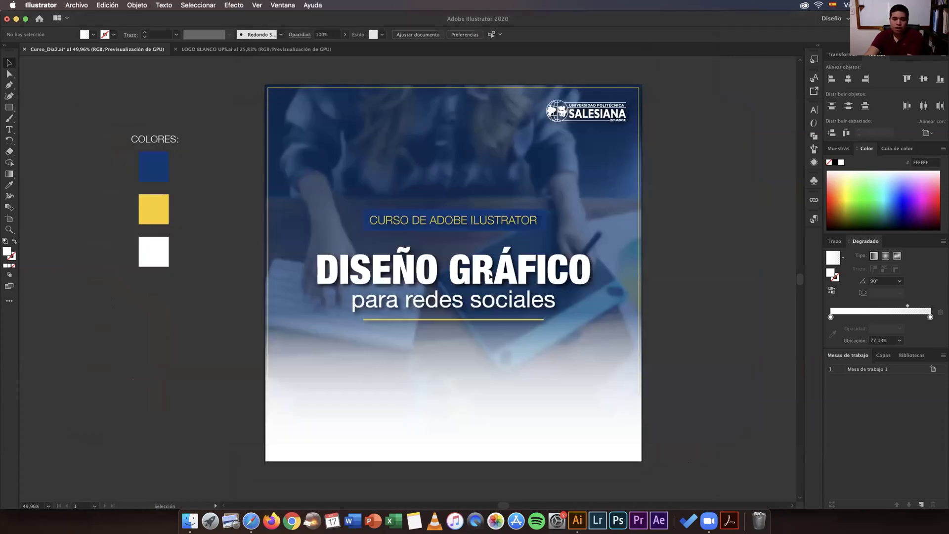
# - Convert the "DISEÑO GRÁFICO" title text to outlines
pyautogui.click(486, 270)
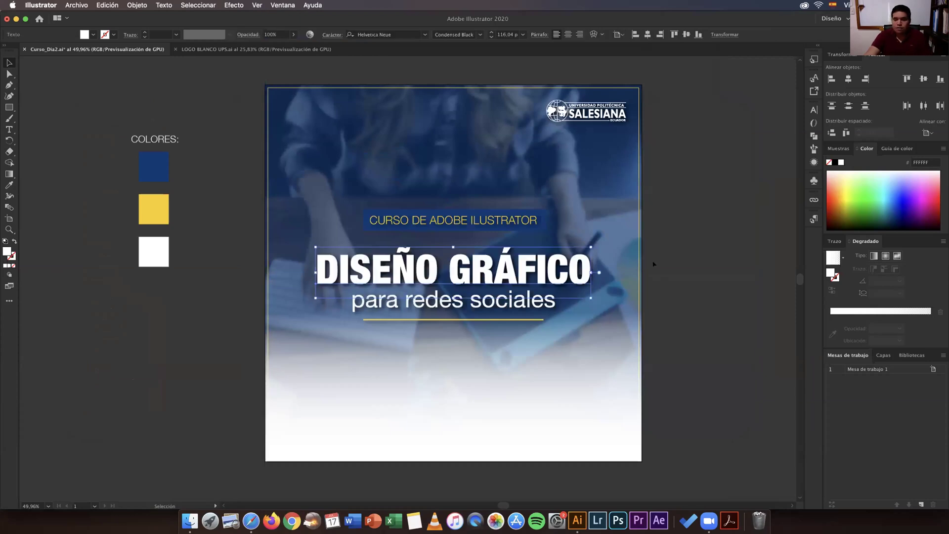
pyautogui.click(675, 265)
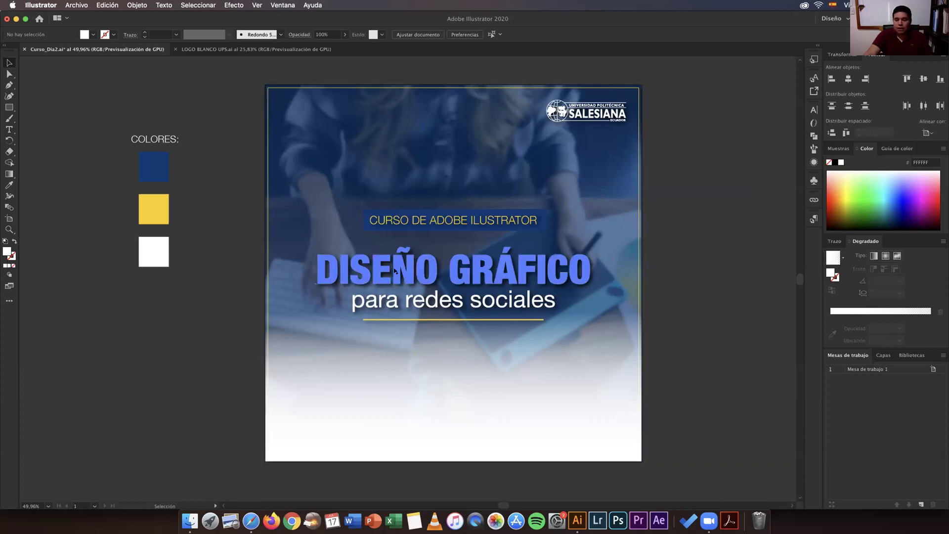
pyautogui.click(419, 271)
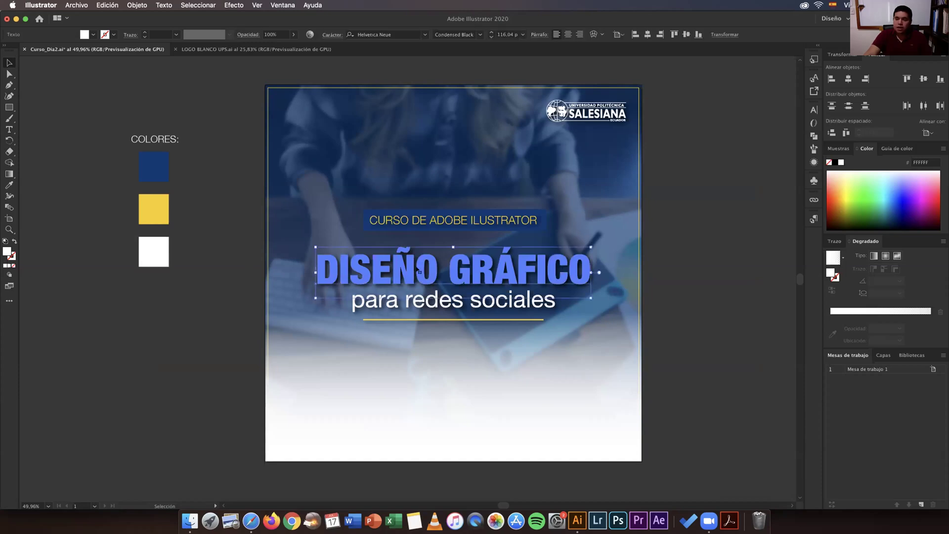
pyautogui.rightClick(419, 271)
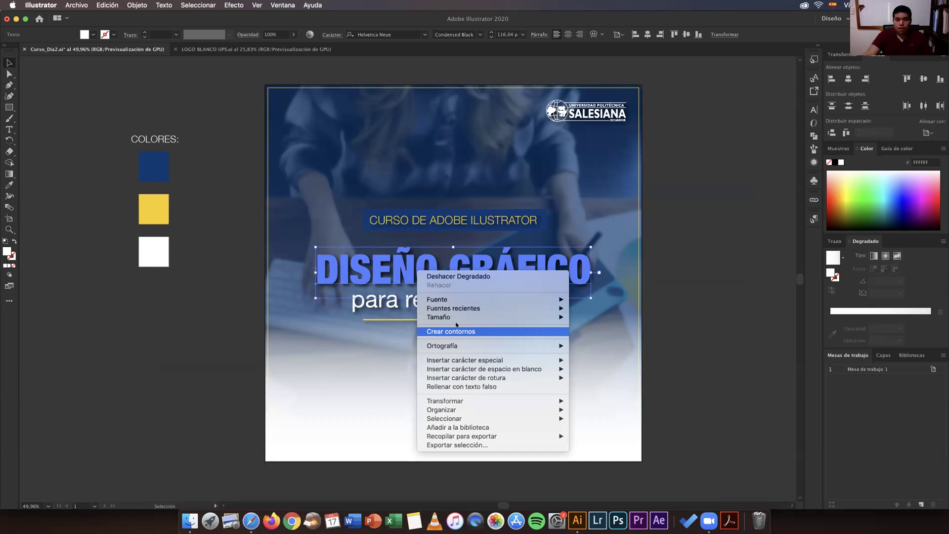
pyautogui.moveTo(464, 318)
pyautogui.click(455, 331)
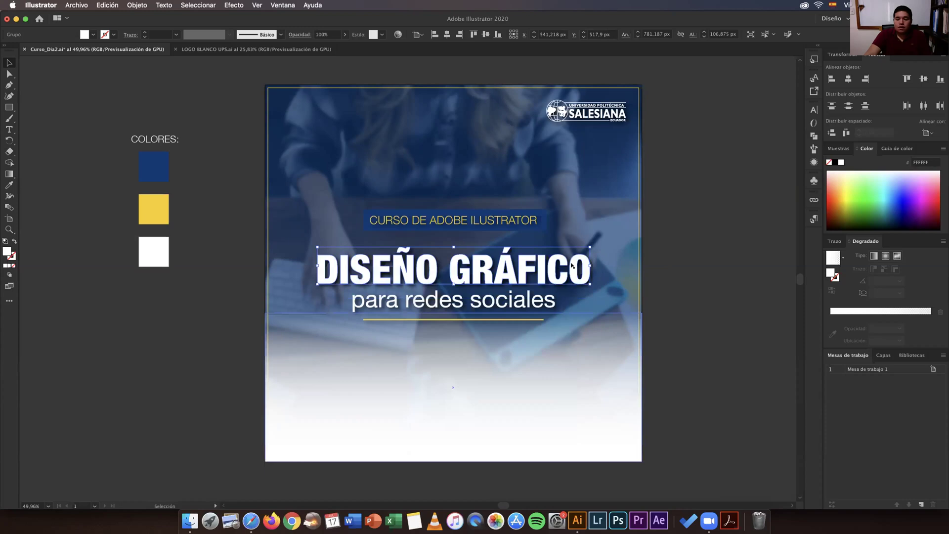
# - Examine the individual letter shapes inside the outlined title "DISEÑO GRÁFICO"
pyautogui.press('super+shift+a')
pyautogui.press('z')
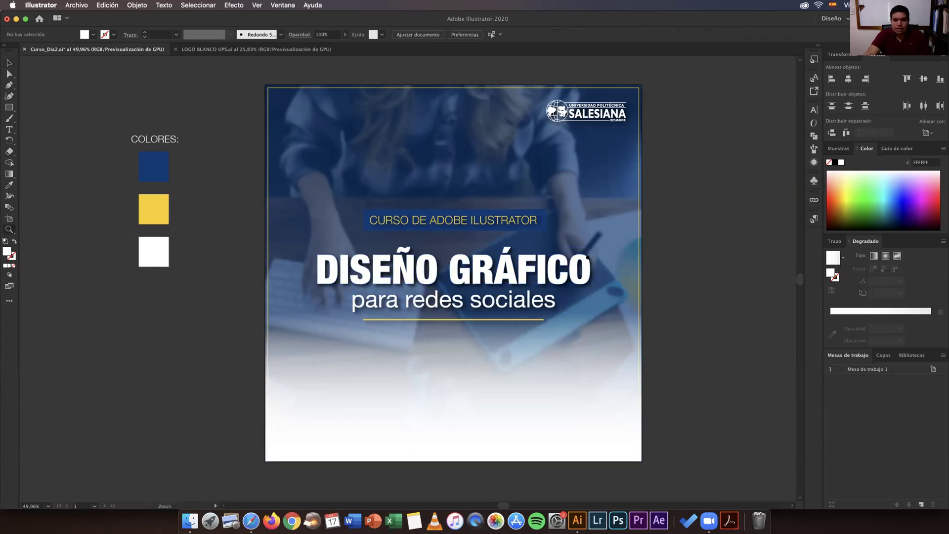
pyautogui.click(508, 264)
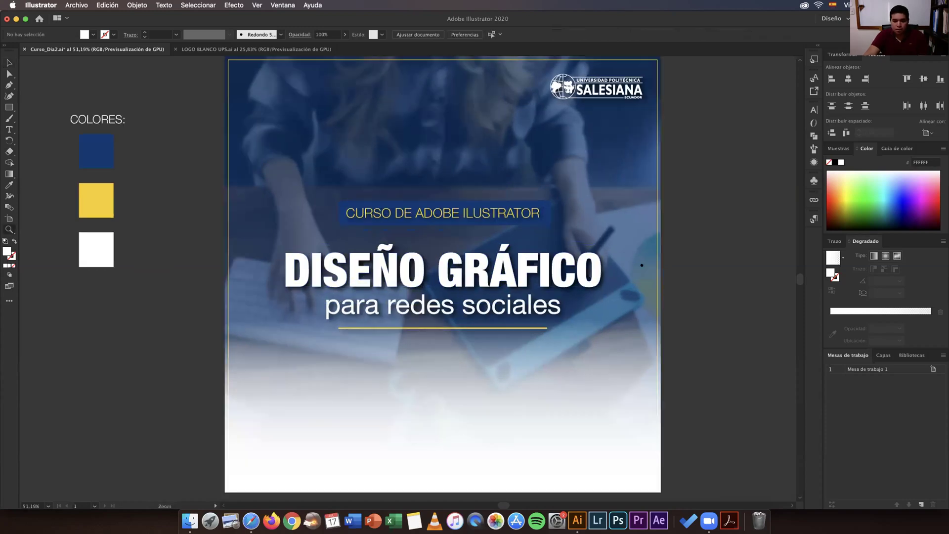
pyautogui.click(305, 258)
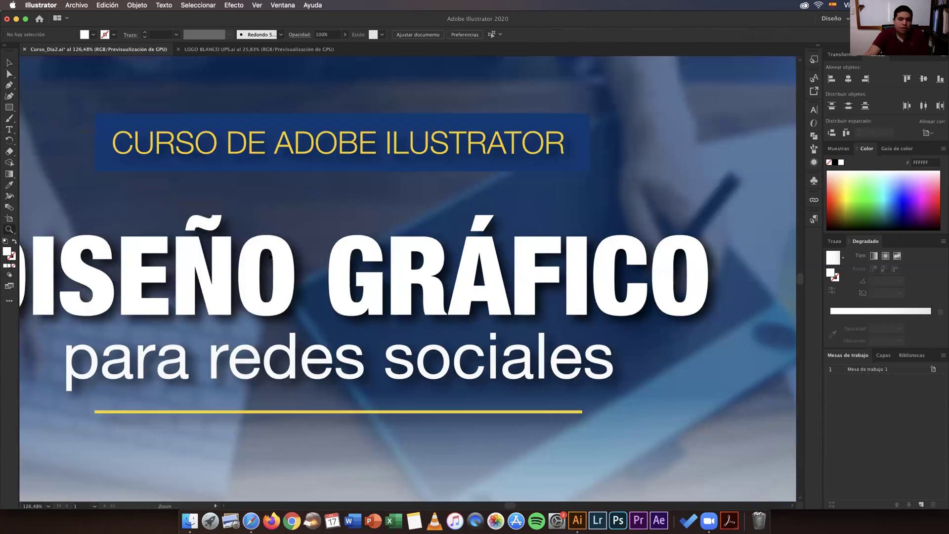
pyautogui.hscroll(-5, 272, 257)
pyautogui.press('v')
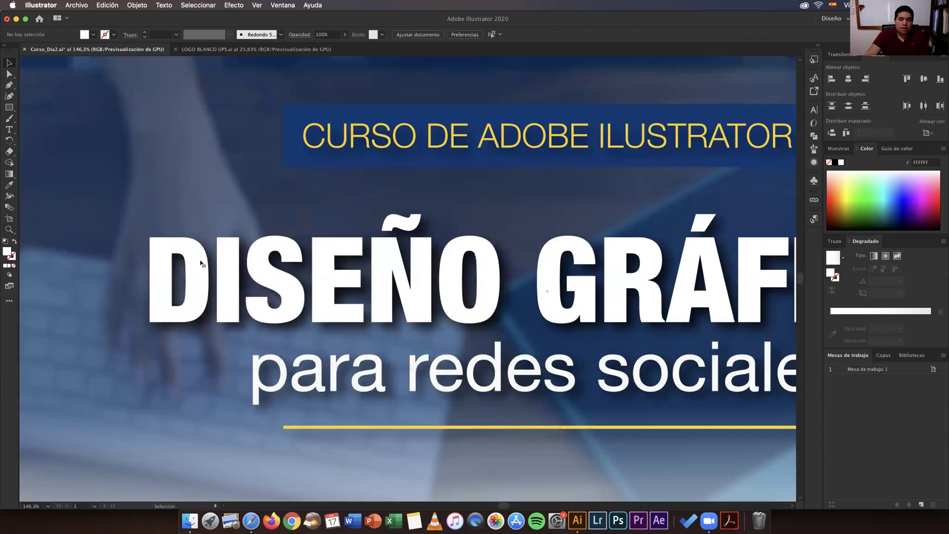
pyautogui.doubleClick(225, 264)
pyautogui.click(354, 255)
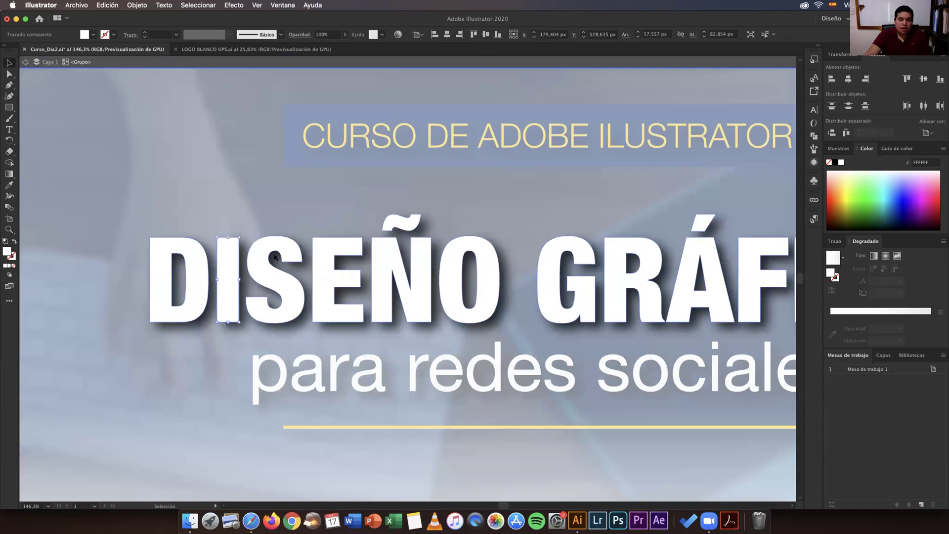
pyautogui.click(400, 255)
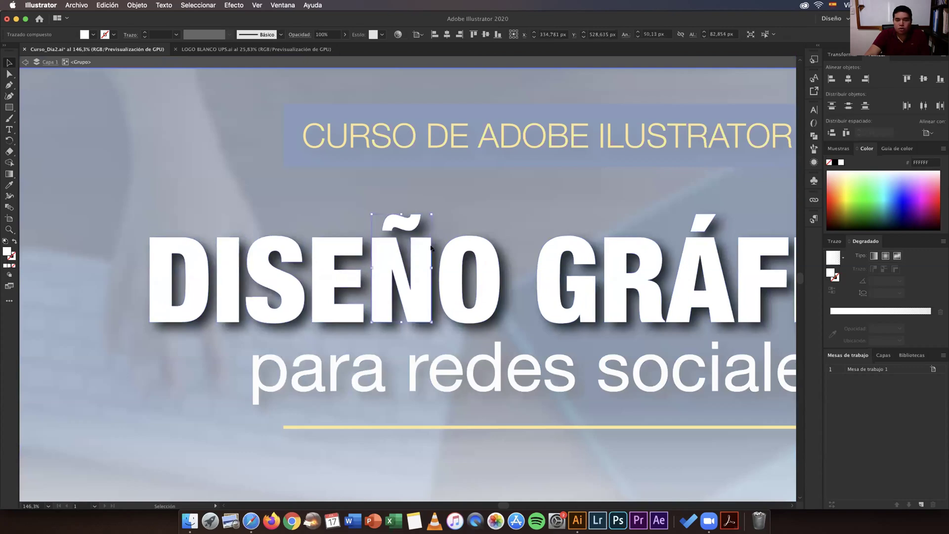
pyautogui.click(462, 257)
pyautogui.hscroll(1, 475, 257)
pyautogui.hscroll(4, 475, 257)
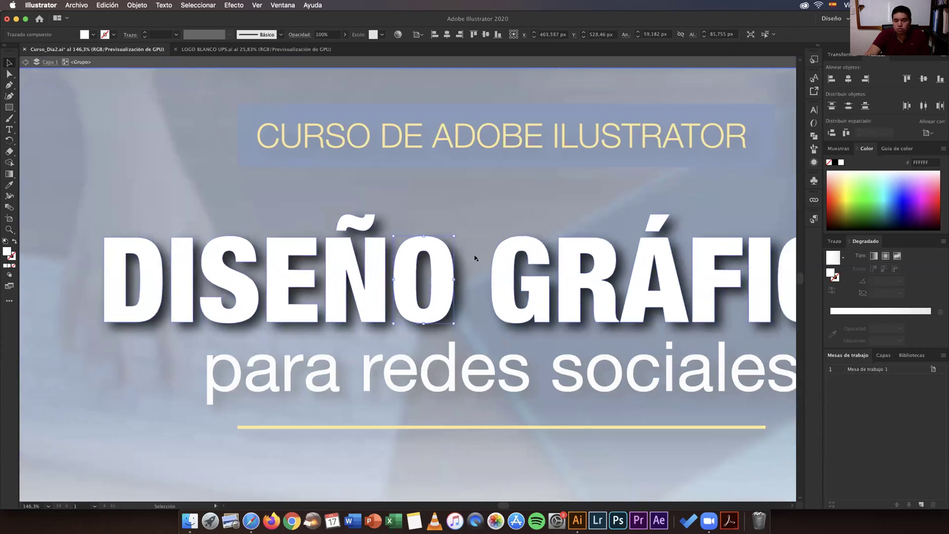
pyautogui.hscroll(3, 520, 255)
pyautogui.hscroll(4, 594, 249)
pyautogui.click(485, 248)
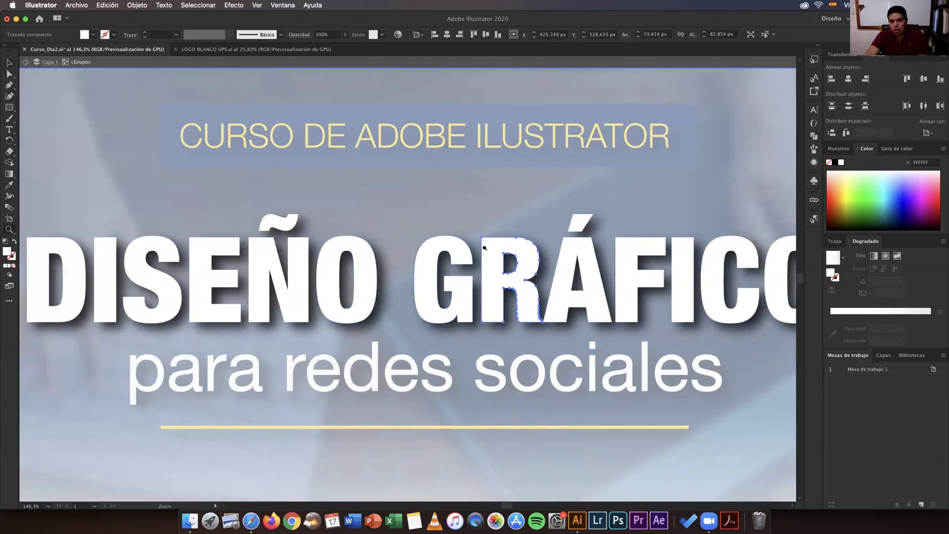
pyautogui.scroll(-3, 428, 270)
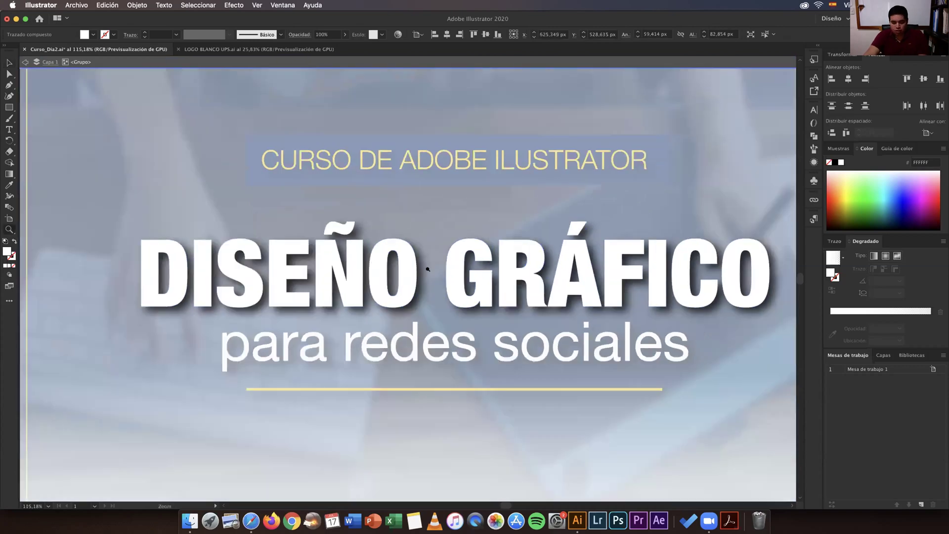
pyautogui.press('super+0')
pyautogui.click(717, 260)
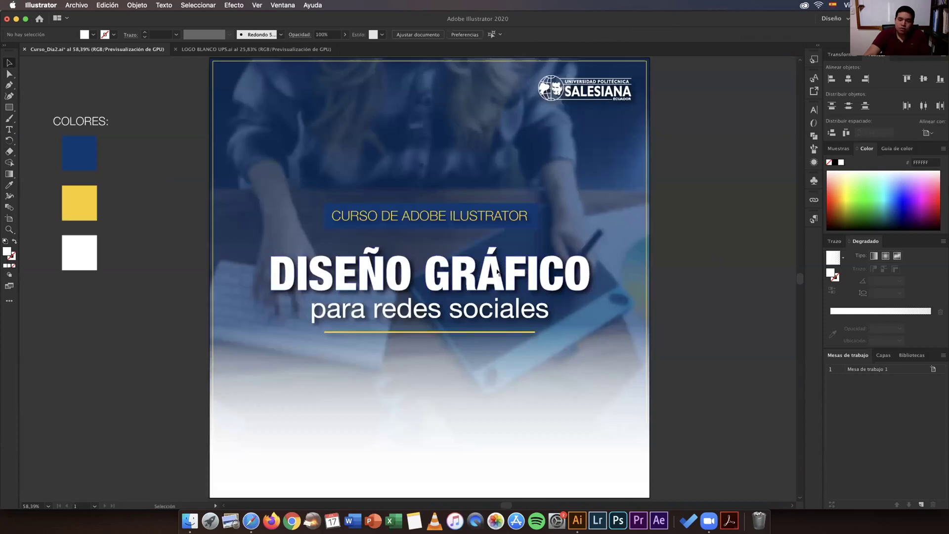
# - Undo the outline conversion of the title "DISEÑO GRÁFICO" and convert its live text to outlines again
pyautogui.rightClick(488, 269)
pyautogui.click(546, 332)
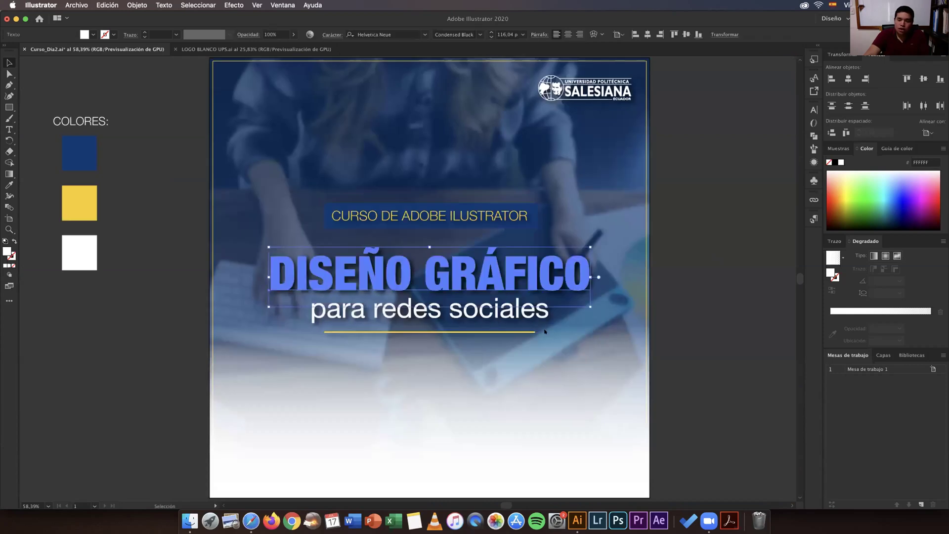
pyautogui.rightClick(499, 275)
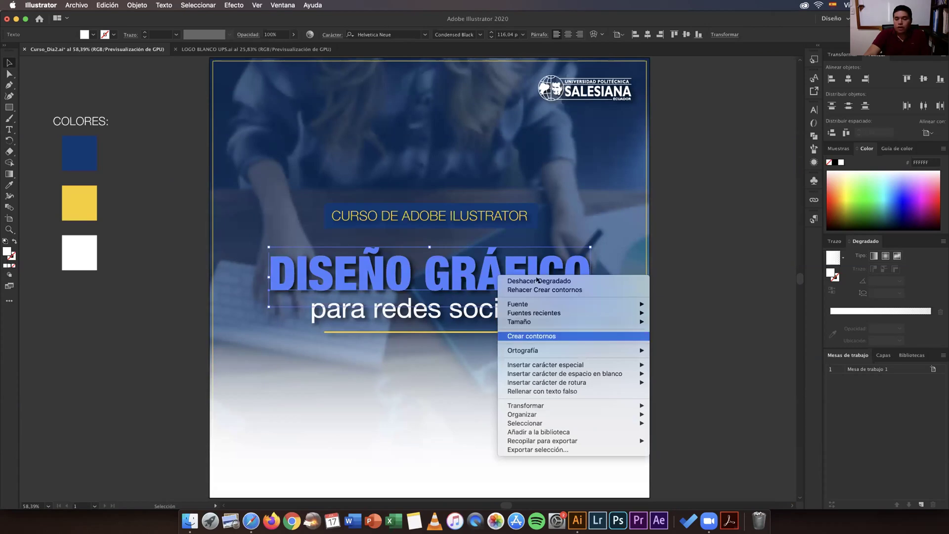
pyautogui.press('Return')
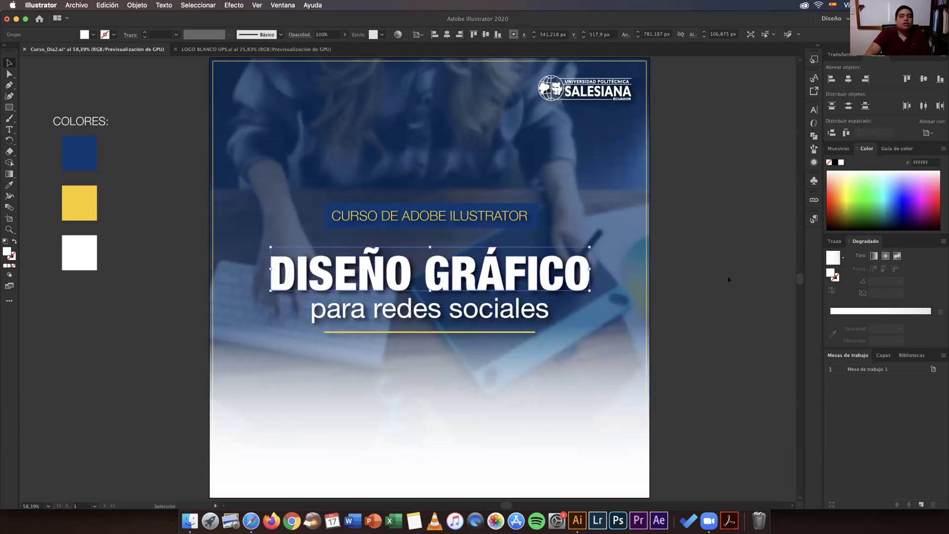
pyautogui.click(736, 278)
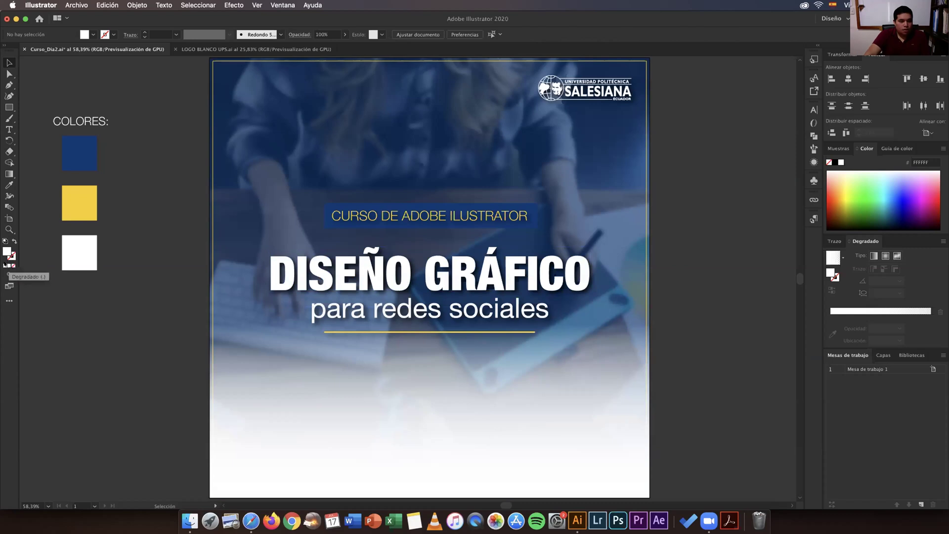
# - Apply a gradient fill to the outlined title "DISEÑO GRÁFICO"
pyautogui.click(8, 265)
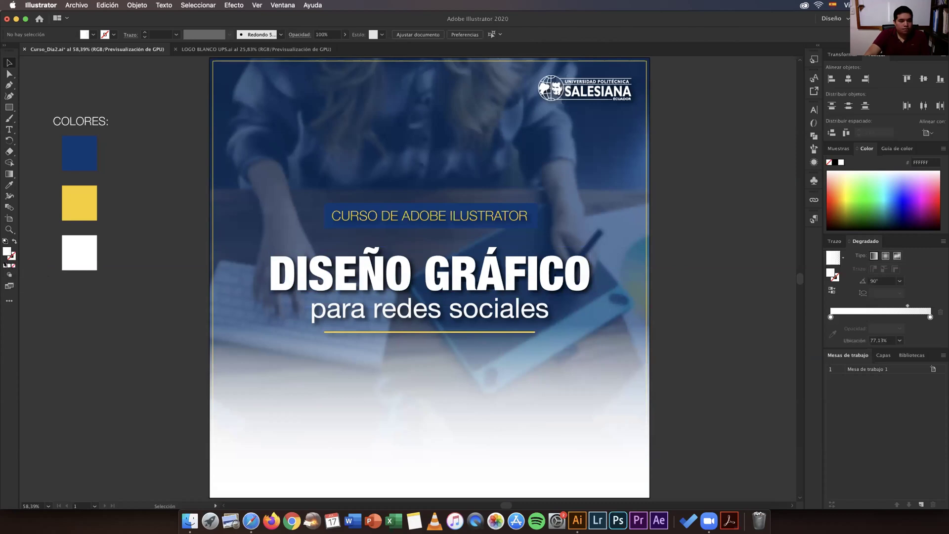
pyautogui.click(365, 277)
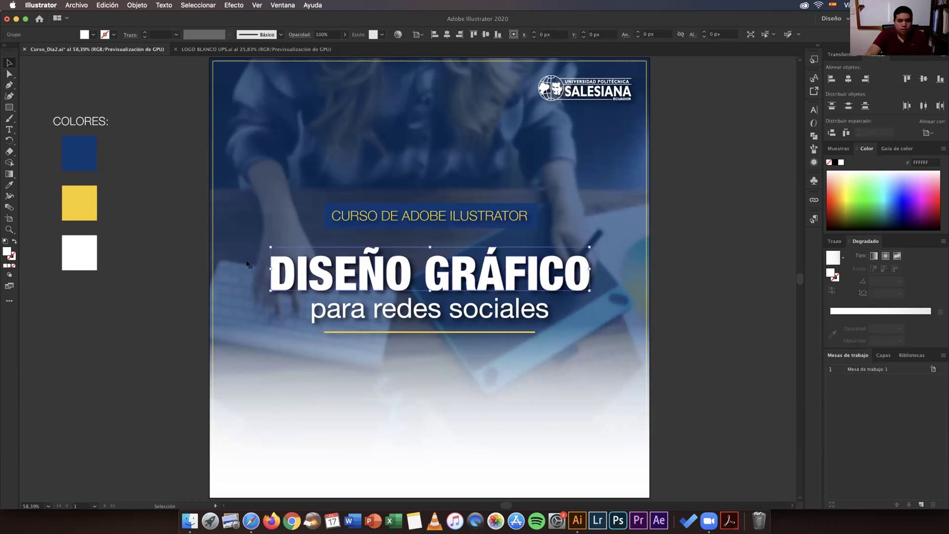
pyautogui.click(8, 266)
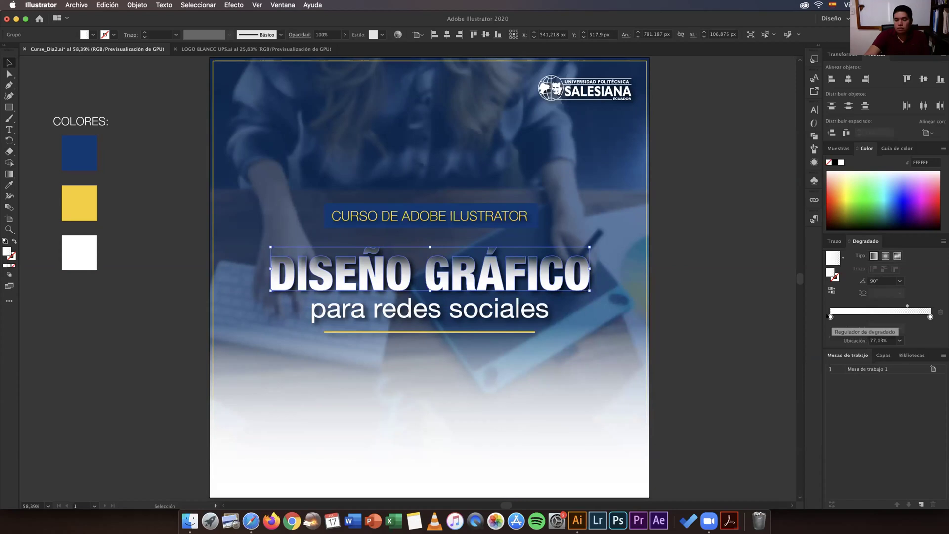
# - Color the title gradient's first stop yellow and its last stop white by sampling the swatches under "COLORES:"
pyautogui.click(831, 316)
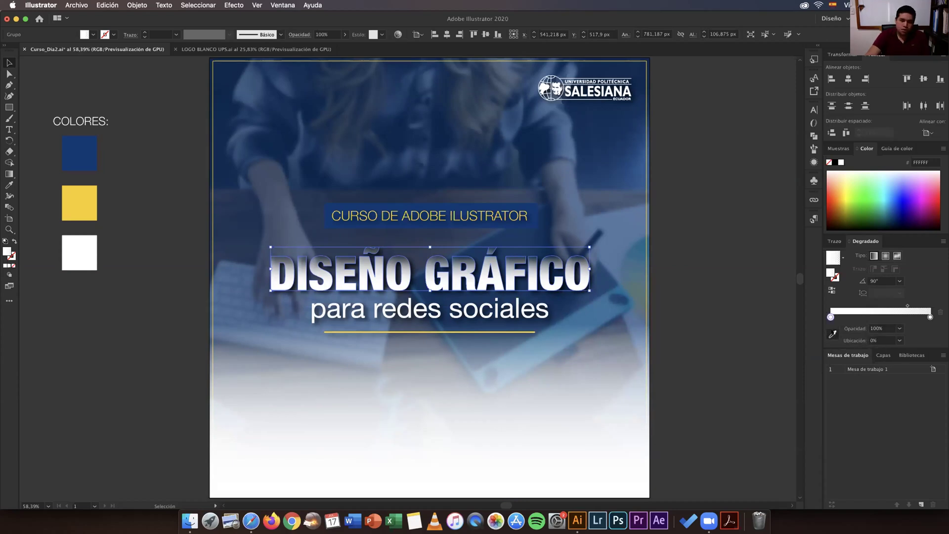
pyautogui.click(833, 335)
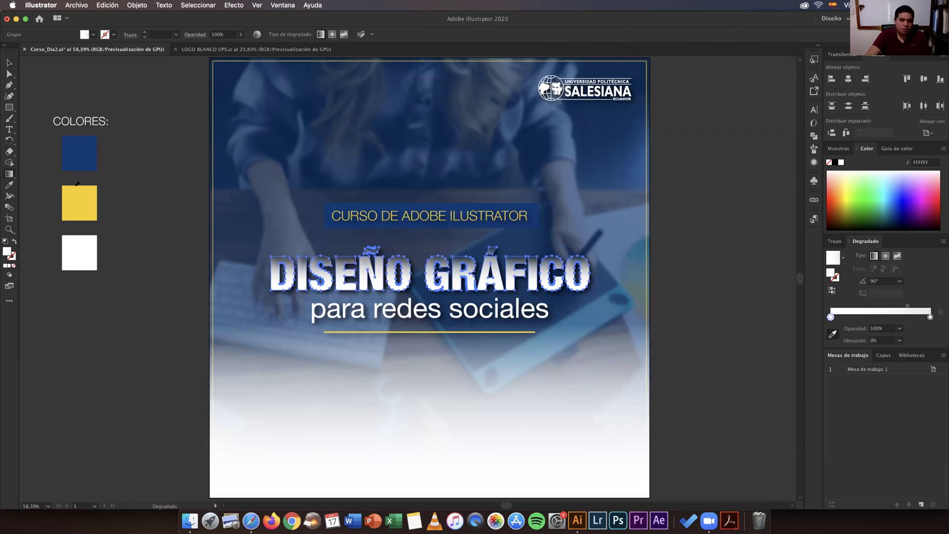
pyautogui.click(80, 203)
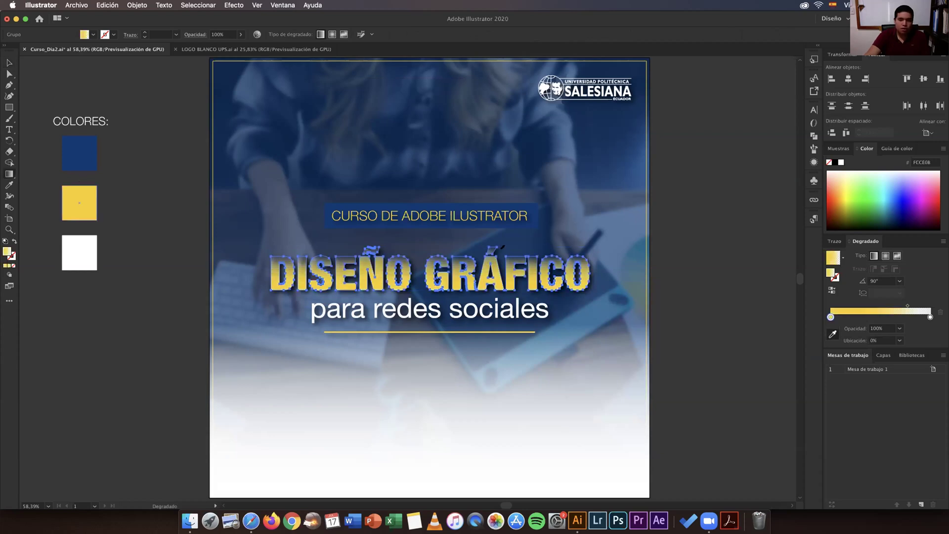
pyautogui.click(931, 316)
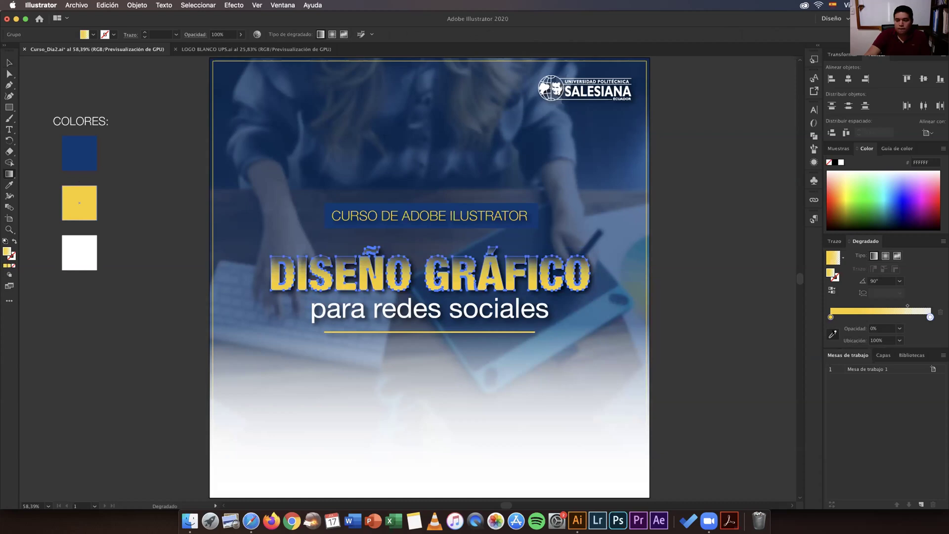
pyautogui.click(833, 335)
pyautogui.click(86, 243)
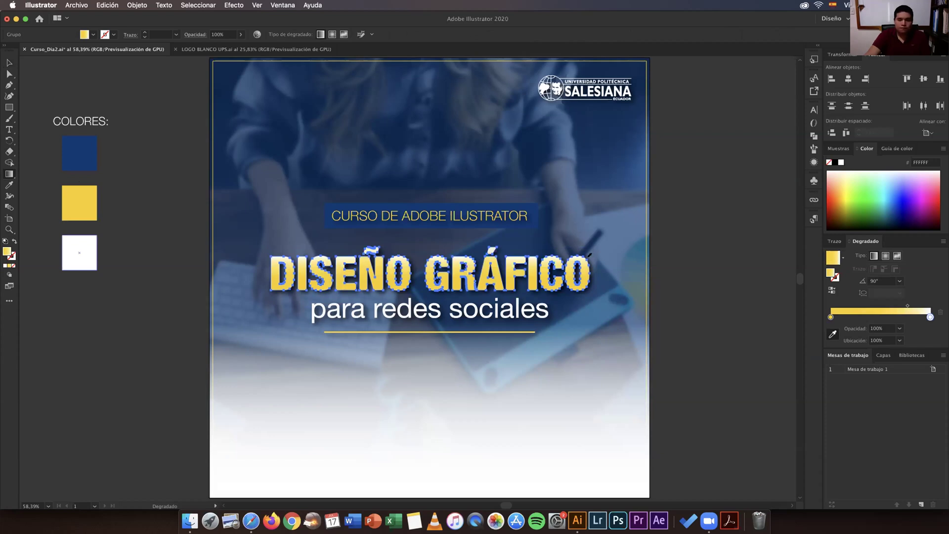
# - Try gradient angles of 45° and 0° on the title
pyautogui.click(900, 281)
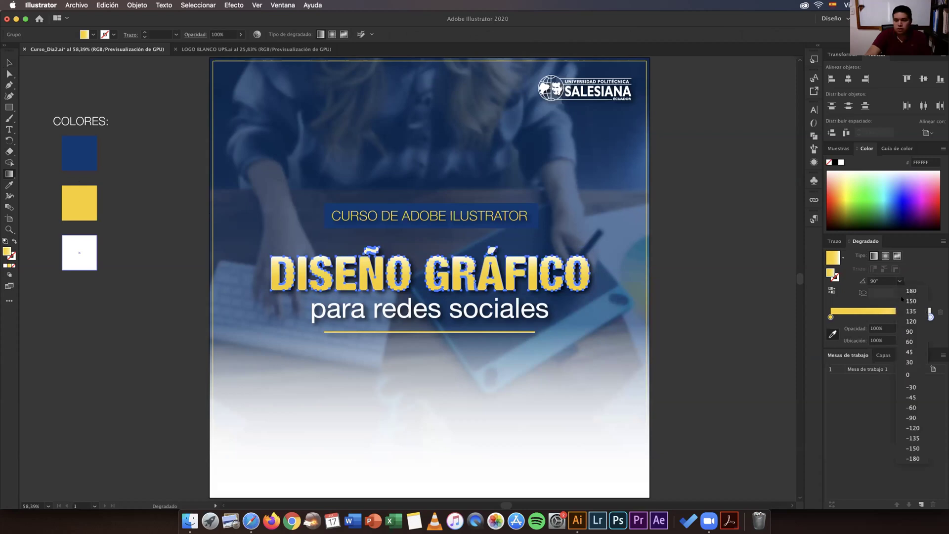
pyautogui.click(909, 322)
pyautogui.click(910, 352)
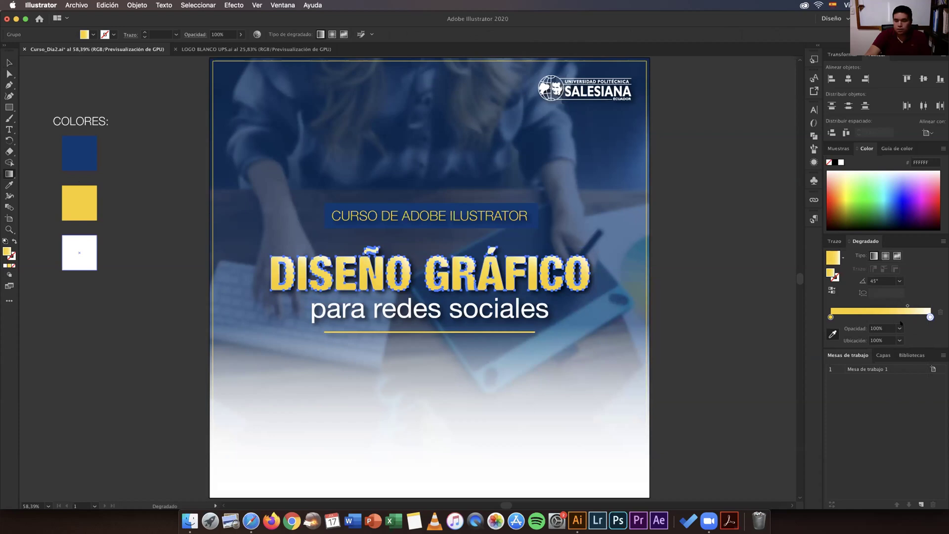
pyautogui.click(900, 281)
pyautogui.click(910, 374)
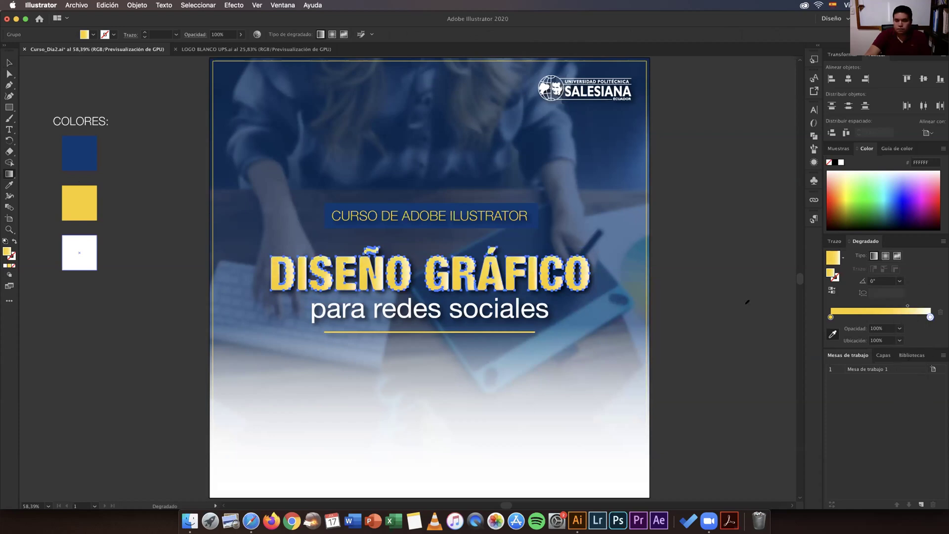
pyautogui.press('v')
pyautogui.click(670, 294)
# - Try gradient angles of -45° and 60° on the title lettering
pyautogui.press('z')
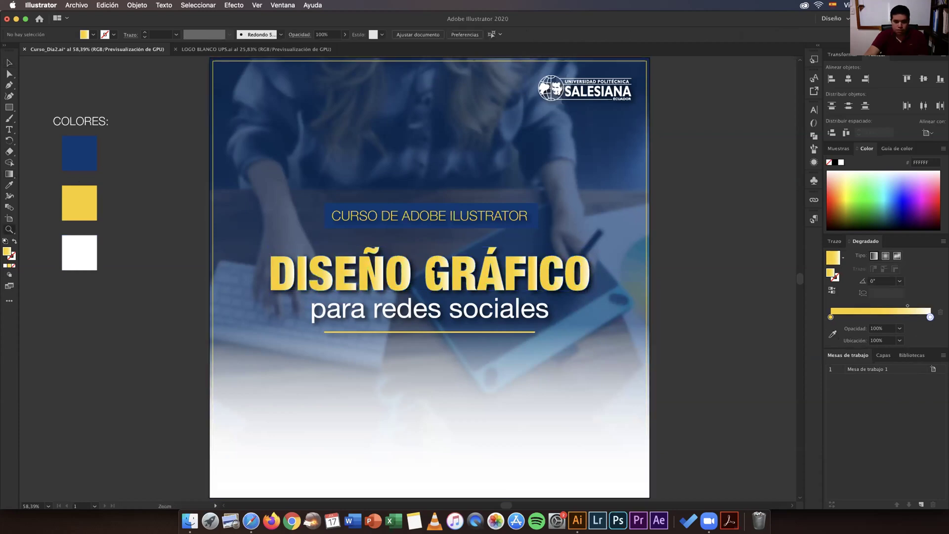
pyautogui.click(433, 270)
pyautogui.click(382, 263)
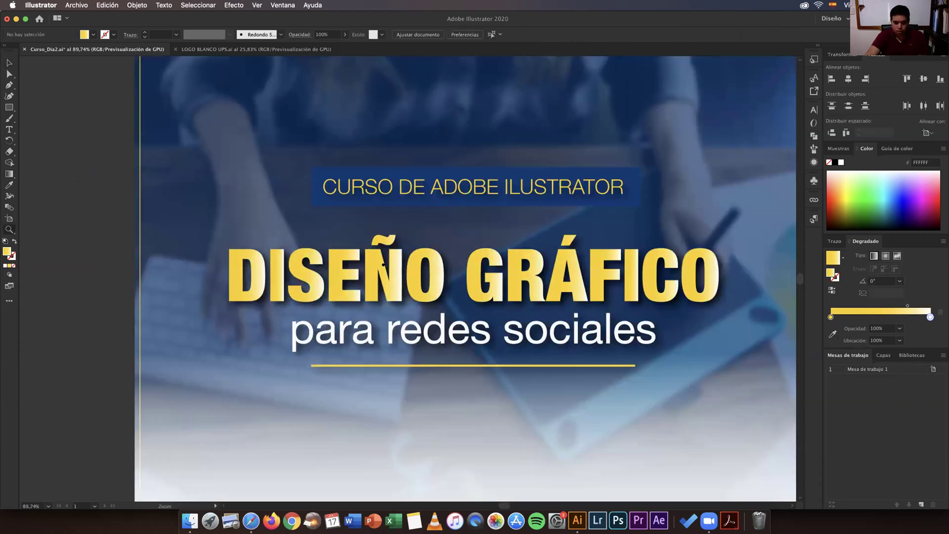
pyautogui.click(389, 263)
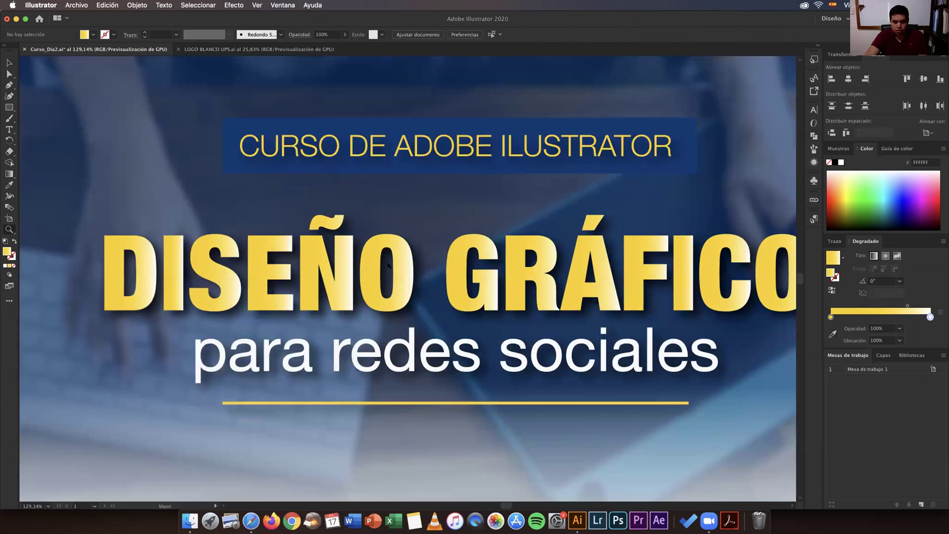
pyautogui.press('v')
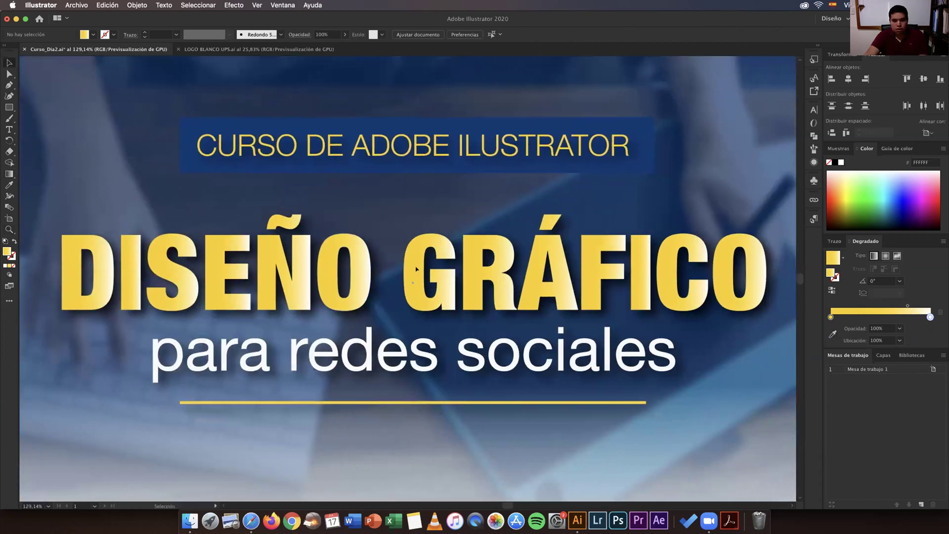
pyautogui.click(426, 267)
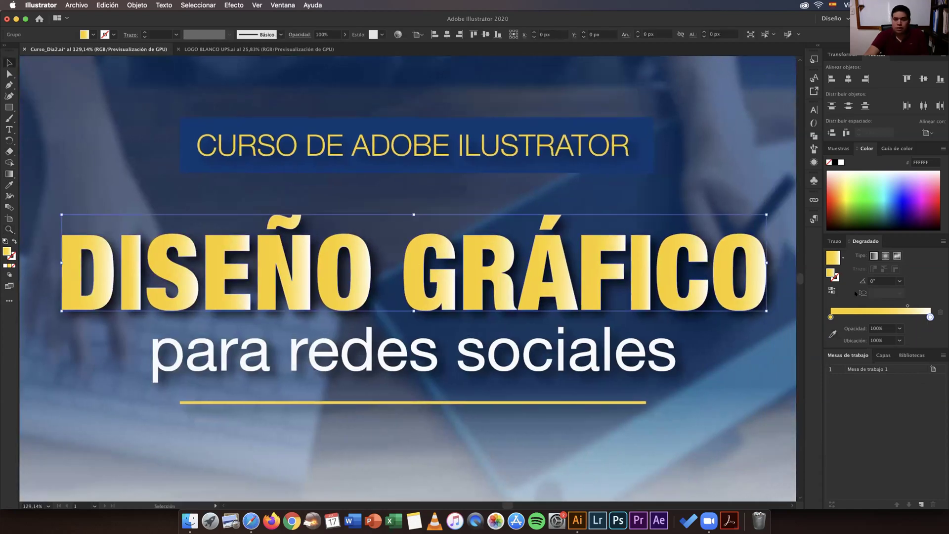
pyautogui.click(900, 281)
pyautogui.click(912, 397)
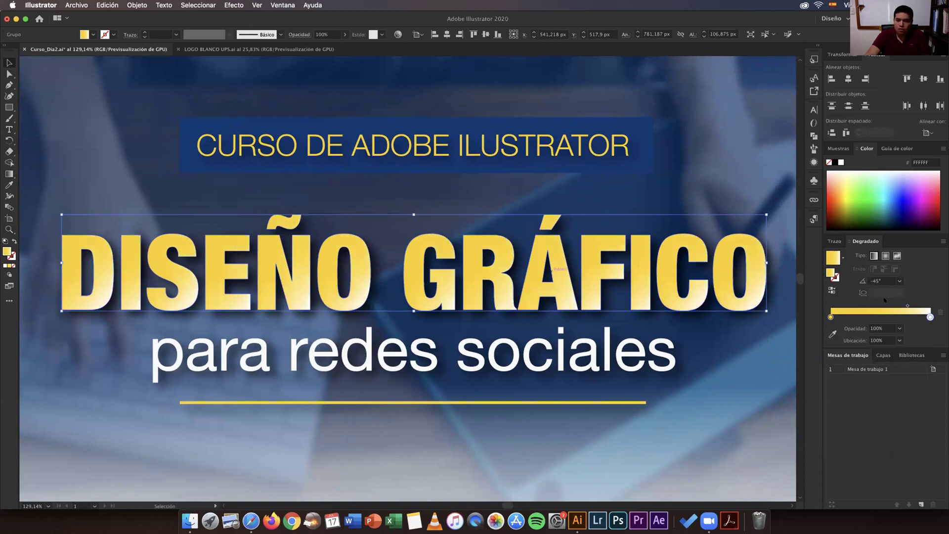
pyautogui.click(900, 281)
pyautogui.click(906, 339)
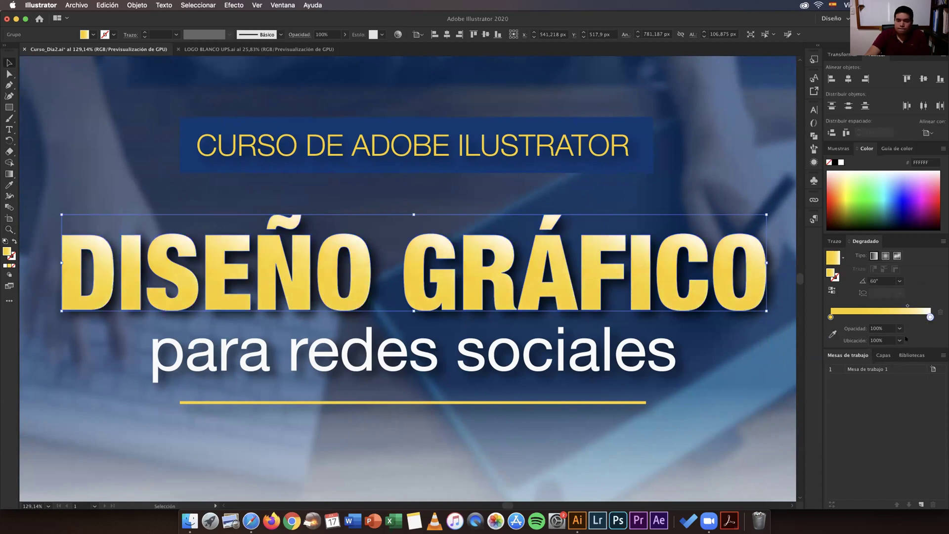
# - Set the title's gradient angle to -90° so that the yellow runs down into white
pyautogui.click(900, 281)
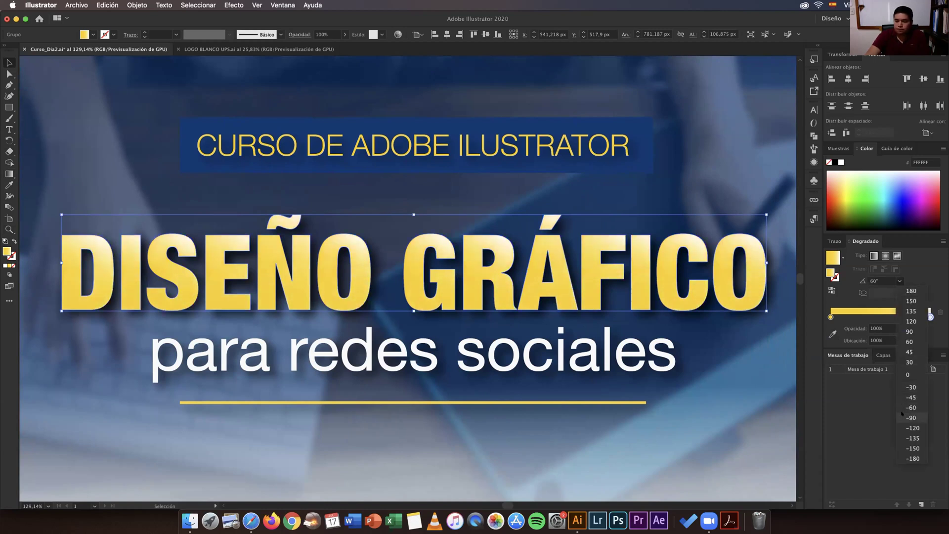
pyautogui.click(910, 418)
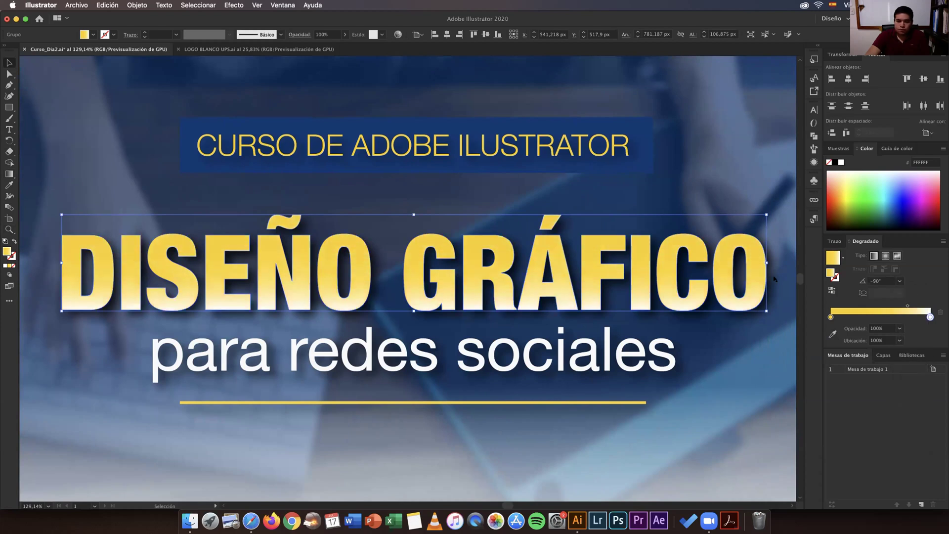
pyautogui.click(683, 199)
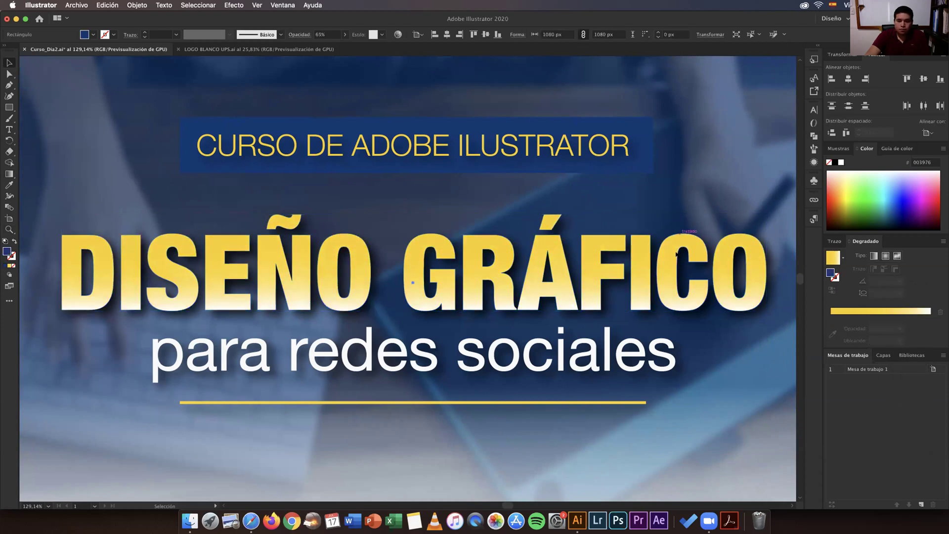
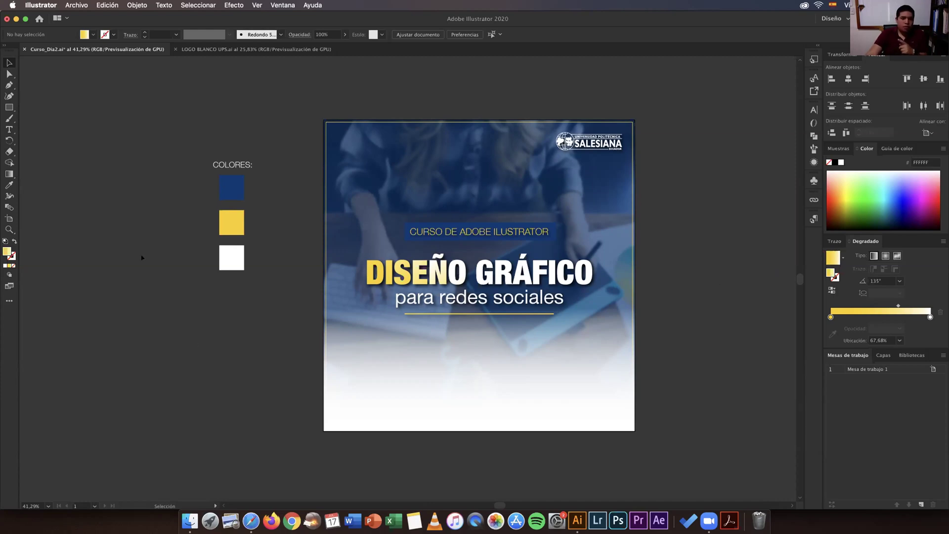
# - Create a six-sided polygon with a 50 px radius in the empty area beside the "COLORES:" swatches
pyautogui.click(6, 107)
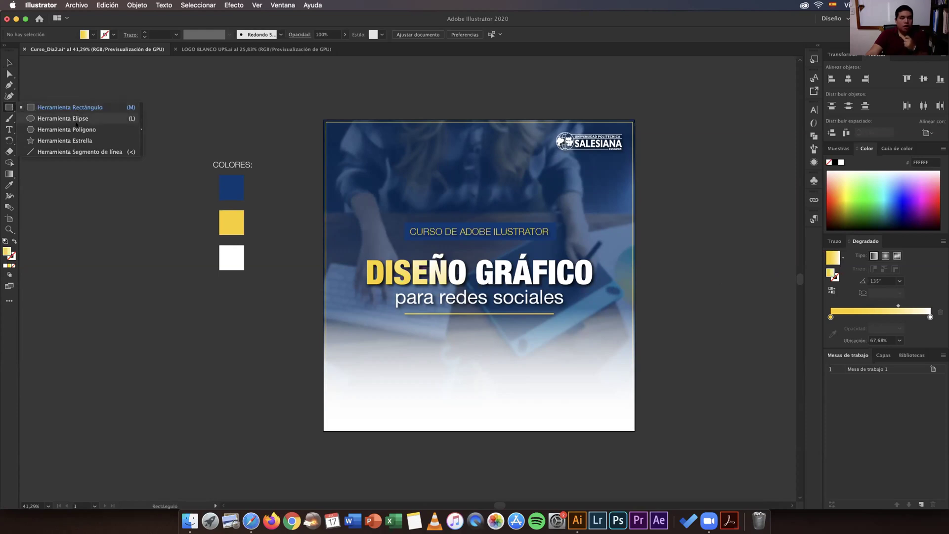
pyautogui.click(122, 123)
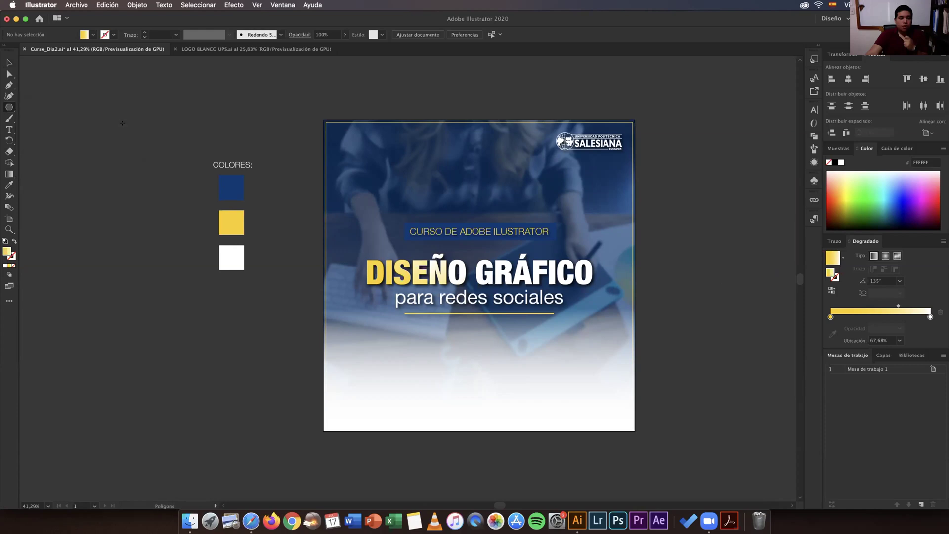
pyautogui.click(150, 123)
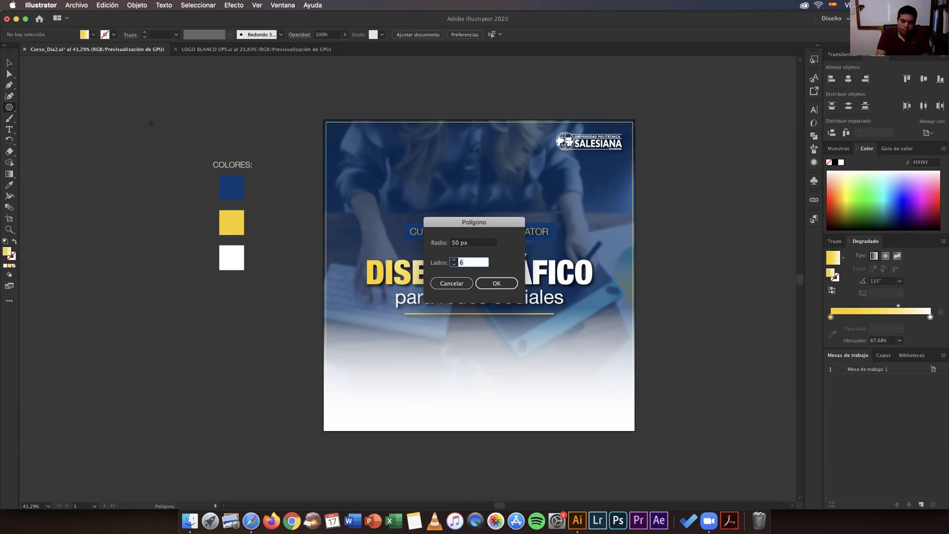
pyautogui.press('BackSpace')
pyautogui.write('6')
pyautogui.press('Return')
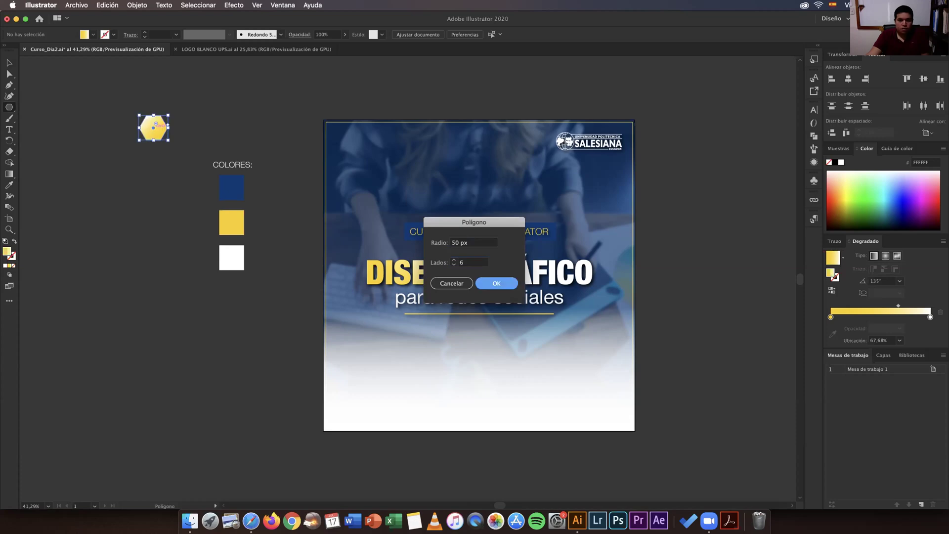
# - Enlarge the hexagon to about 362 by 314 px and move it into the empty space between the post and the photo
pyautogui.press('v')
pyautogui.moveTo(168, 140); pyautogui.dragTo(244, 205)
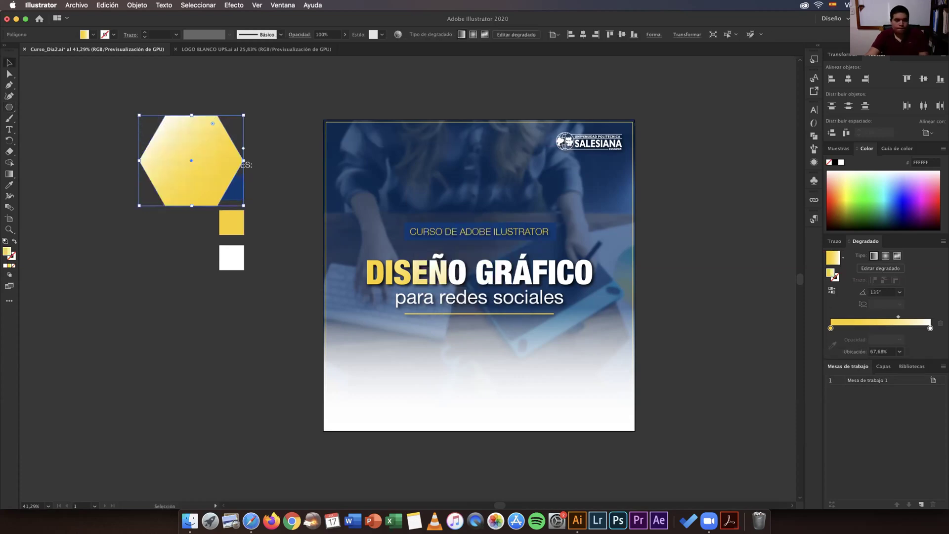
pyautogui.moveTo(192, 161); pyautogui.dragTo(668, 220)
pyautogui.hscroll(2, 445, 272)
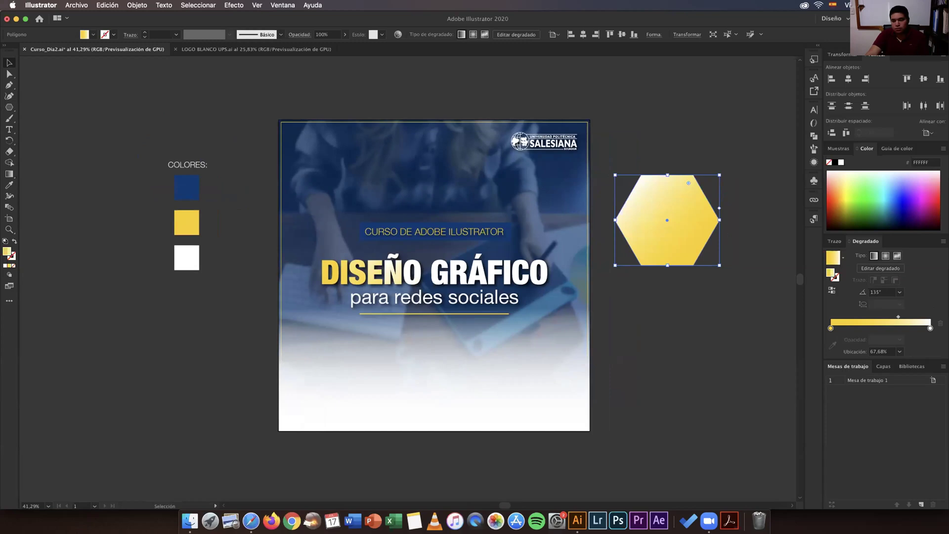
# - Shift the hexagon's gradient midpoint to about 52%, and replace its fill with the blue sampled from the "COLORES:" swatches
pyautogui.moveTo(899, 317); pyautogui.dragTo(883, 317)
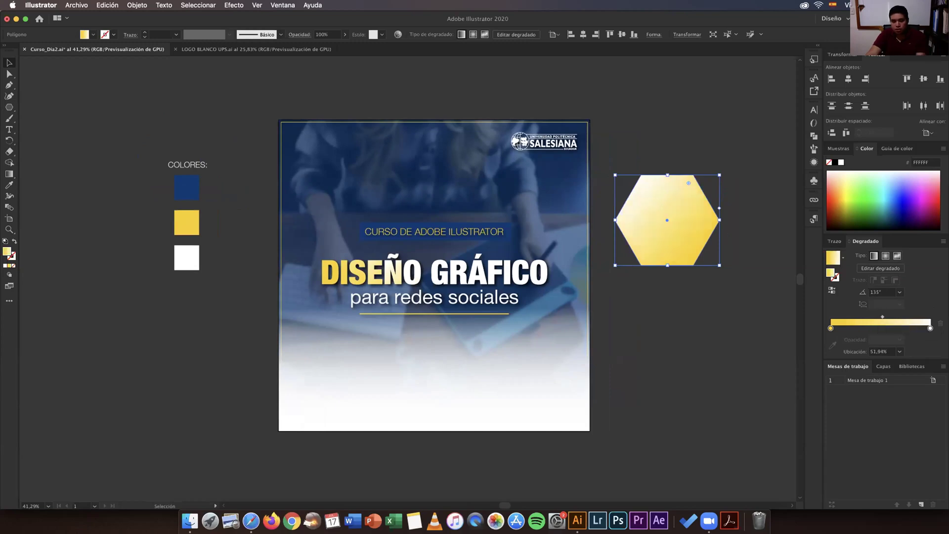
pyautogui.press('i')
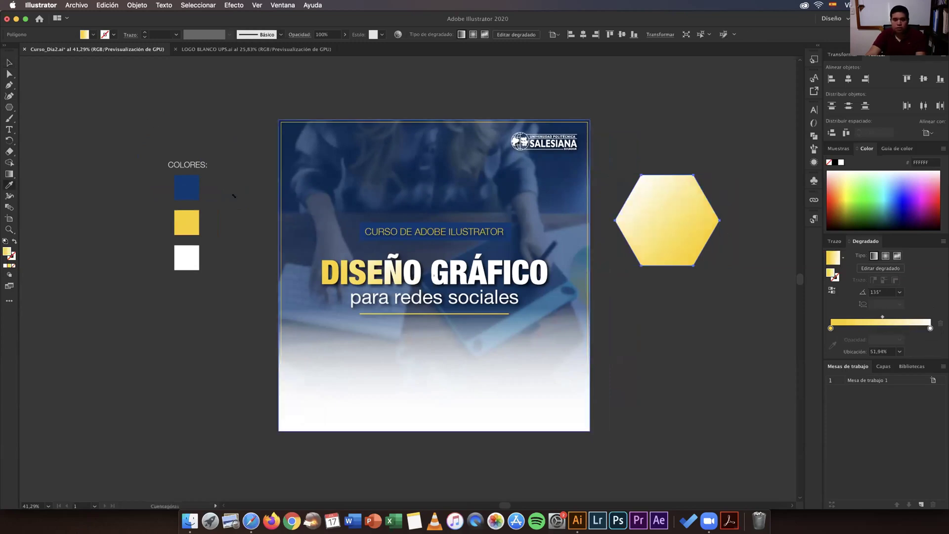
pyautogui.click(186, 187)
pyautogui.keyDown('alt'); pyautogui.click(693, 249); pyautogui.keyUp('alt')
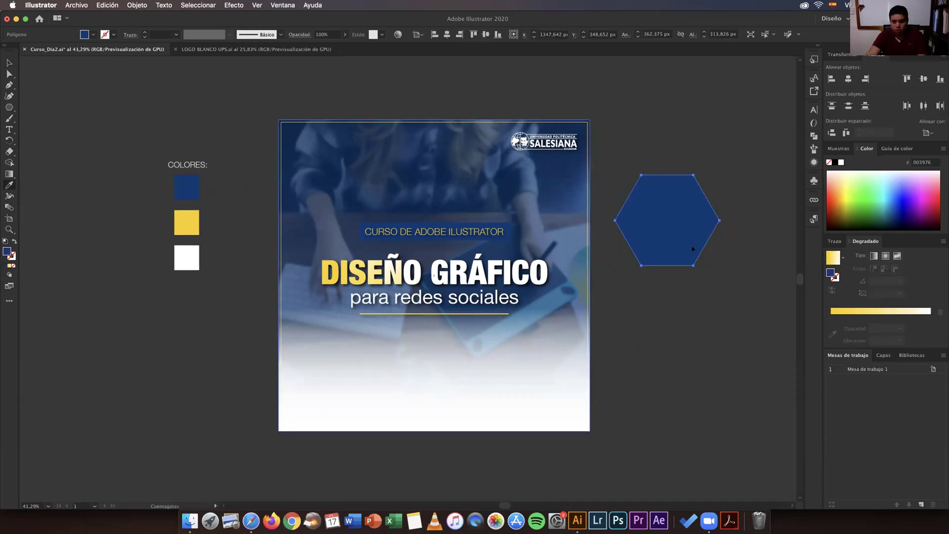
pyautogui.press('v')
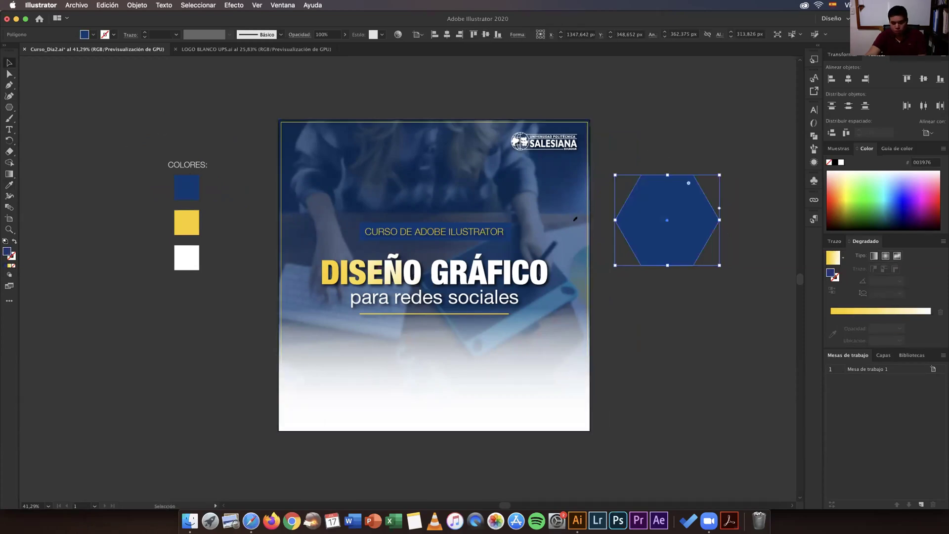
# - Delete the blue hexagon beside the post
pyautogui.click(642, 286)
pyautogui.hscroll(2, 669, 311)
pyautogui.scroll(-1, 670, 306)
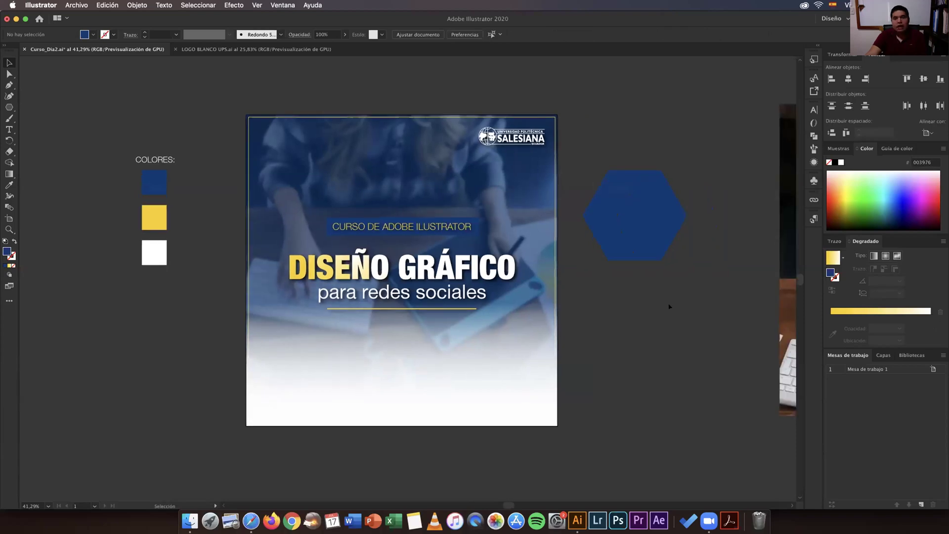
pyautogui.scroll(-5, 670, 306)
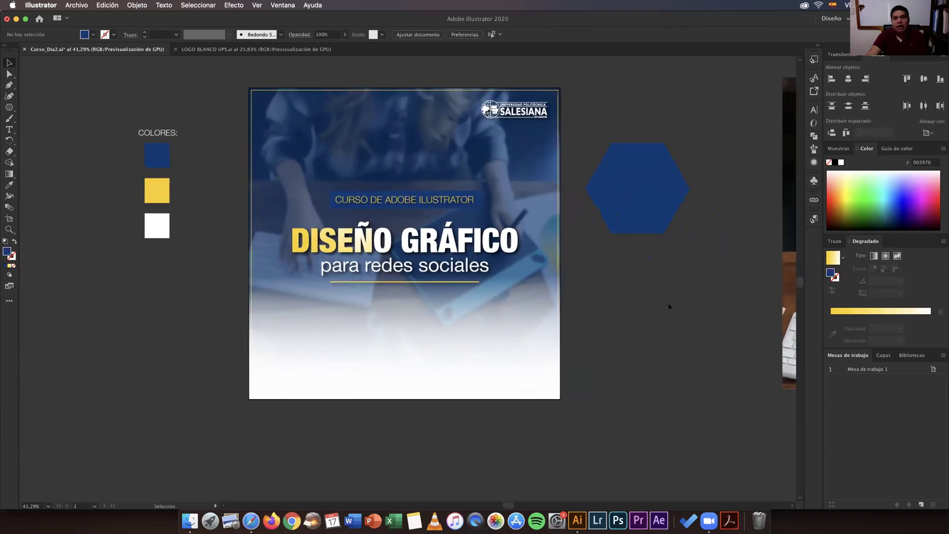
pyautogui.hscroll(1, 643, 248)
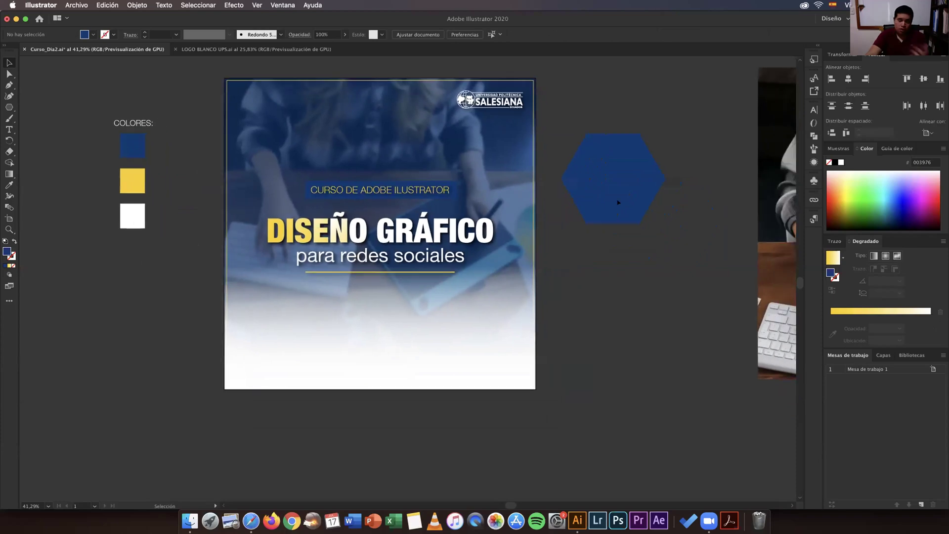
pyautogui.click(617, 203)
pyautogui.press('Delete')
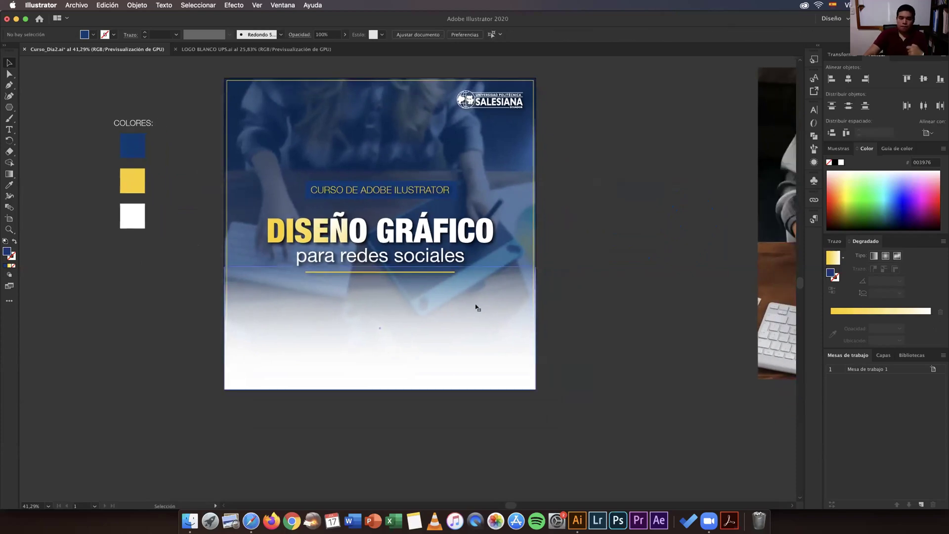
# - Replace the gradient on the "DISEÑO GRÁFICO" title with solid white sampled from the "COLORES:" swatches
pyautogui.hscroll(1, 468, 311)
pyautogui.click(467, 312)
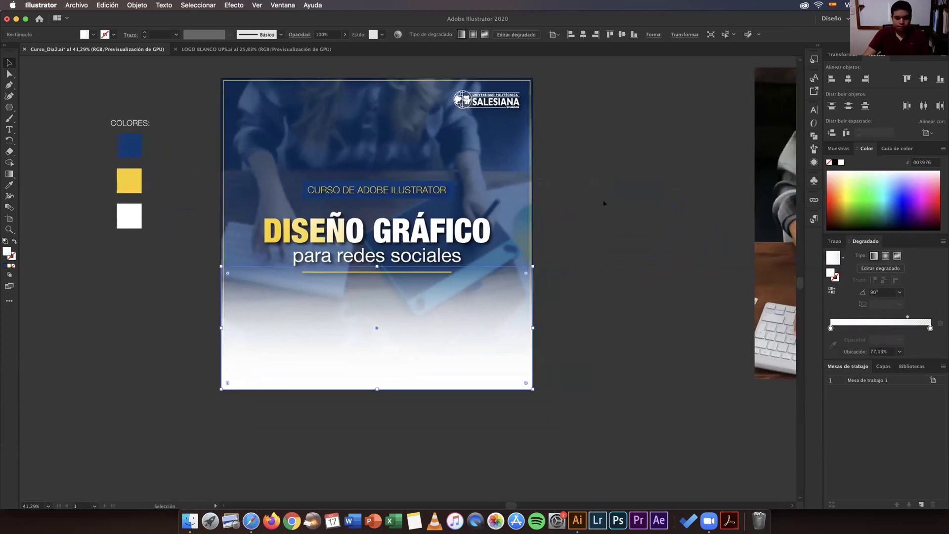
pyautogui.press('super+shift+a')
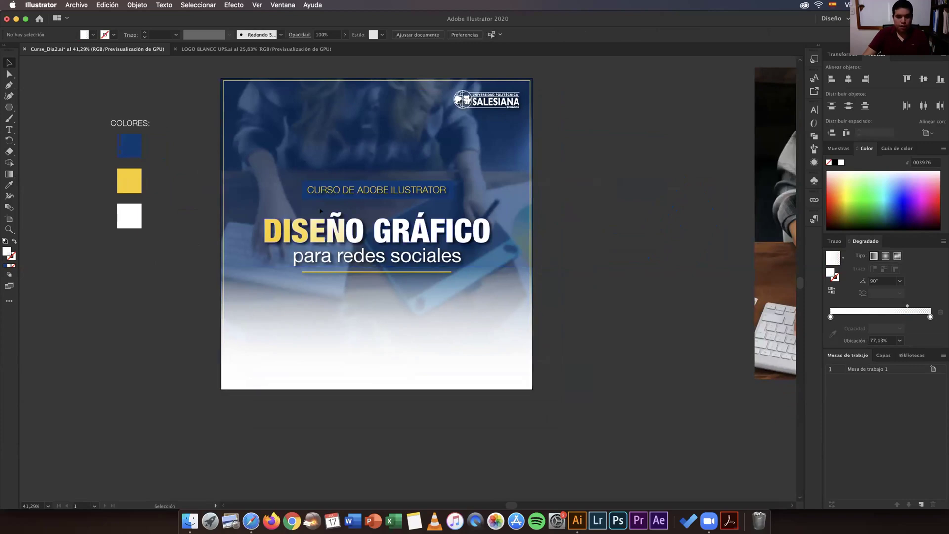
pyautogui.click(321, 225)
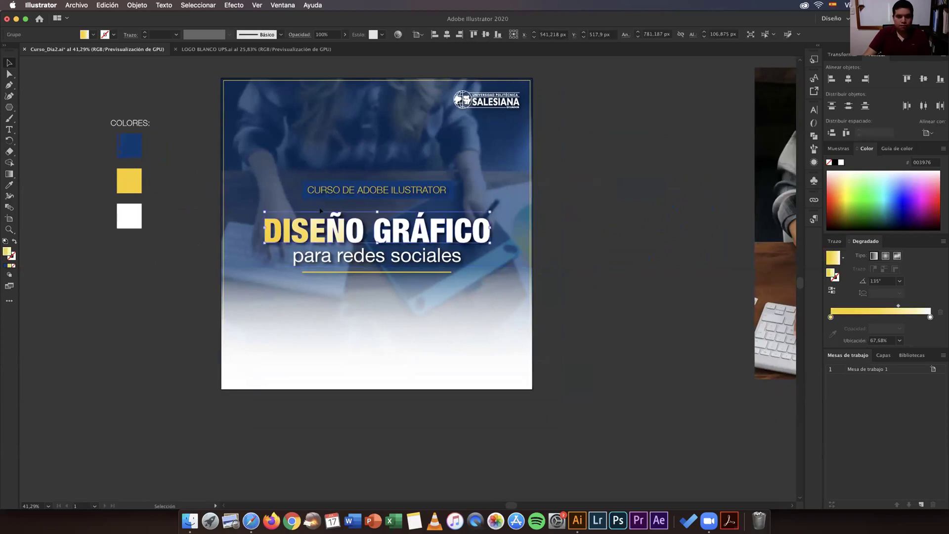
pyautogui.click(138, 205)
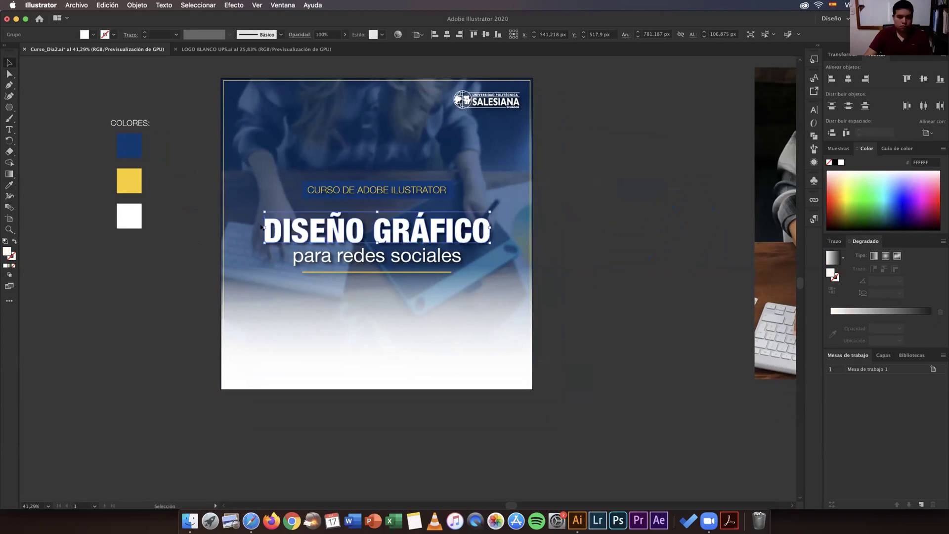
# - Set the "CURSO DE ADOBE ILUSTRATOR" text to the Regular style of Helvetica Neue
pyautogui.tripleClick(377, 190)
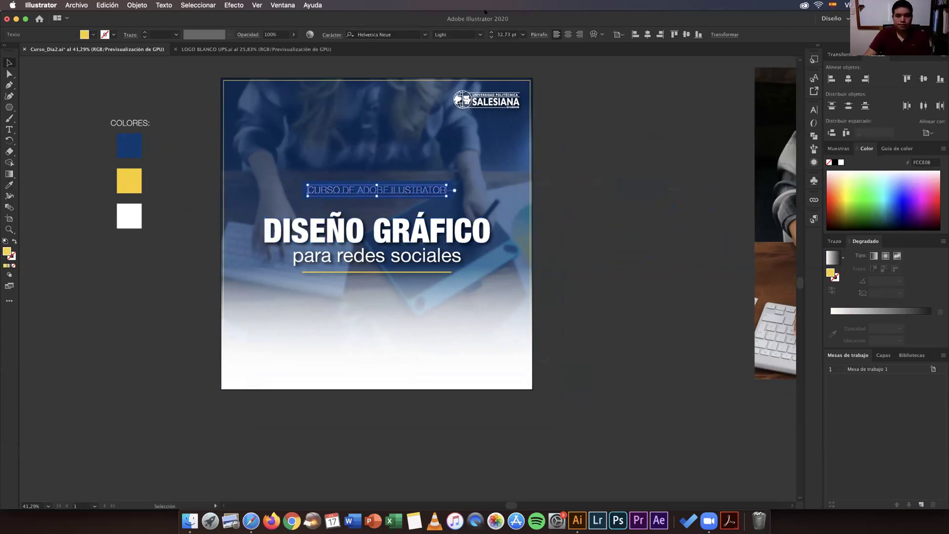
pyautogui.click(478, 34)
pyautogui.click(454, 129)
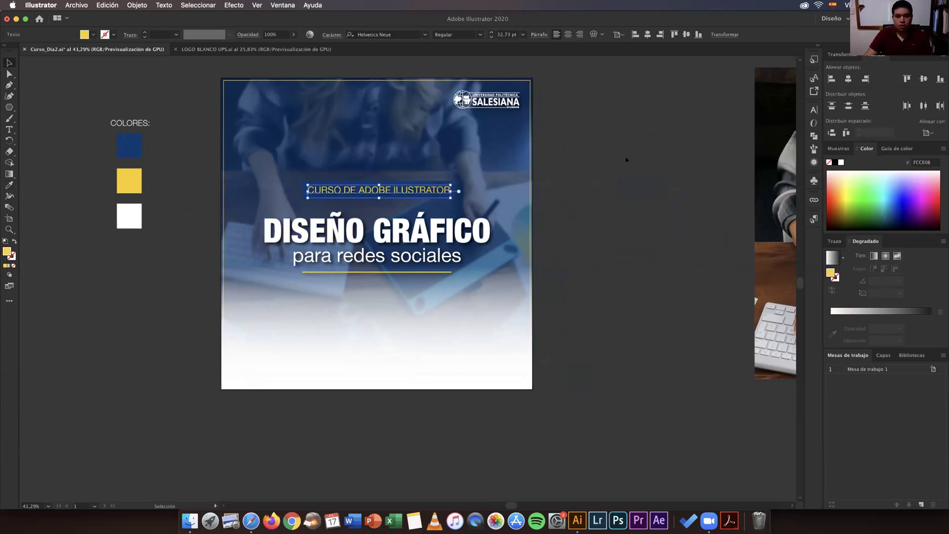
pyautogui.click(626, 160)
# - Center the "CURSO DE ADOBE ILUSTRATOR" text horizontally on the artboard
pyautogui.click(448, 184)
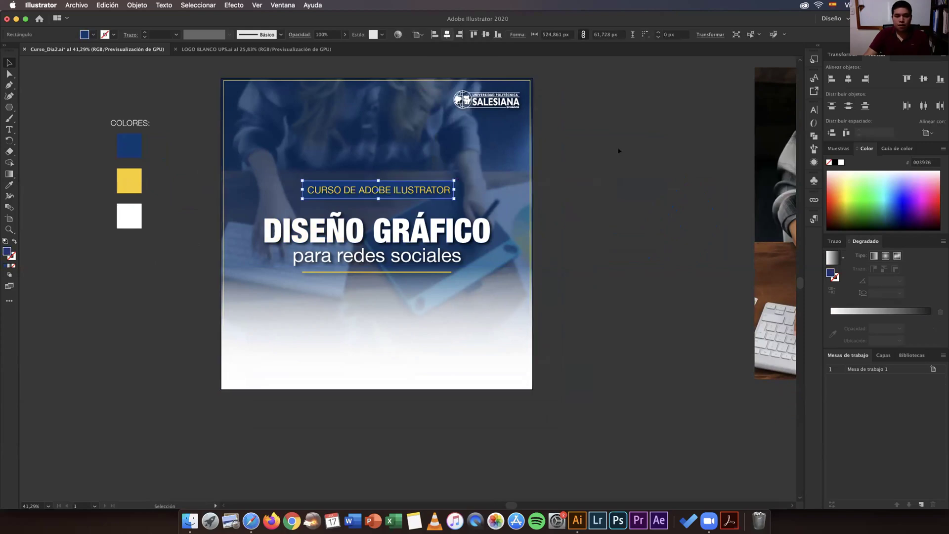
pyautogui.click(376, 190)
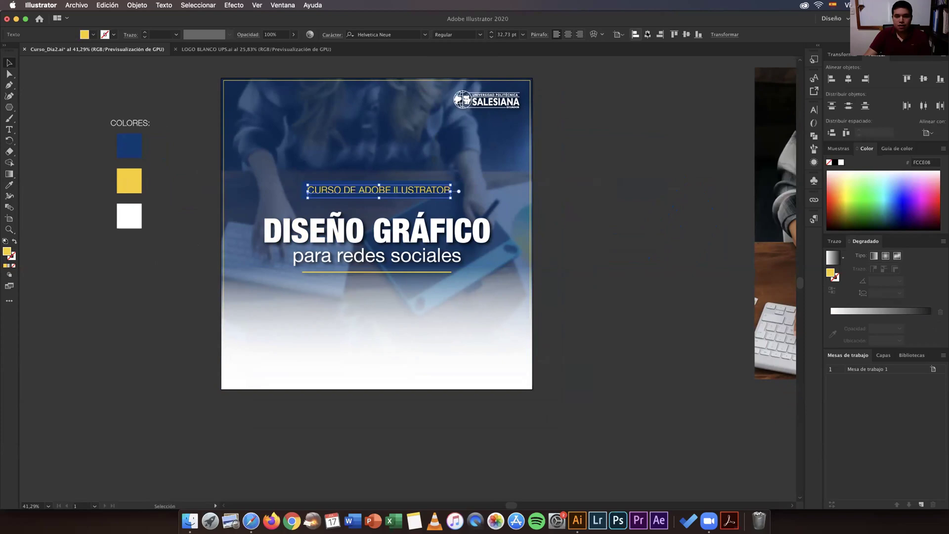
pyautogui.click(648, 34)
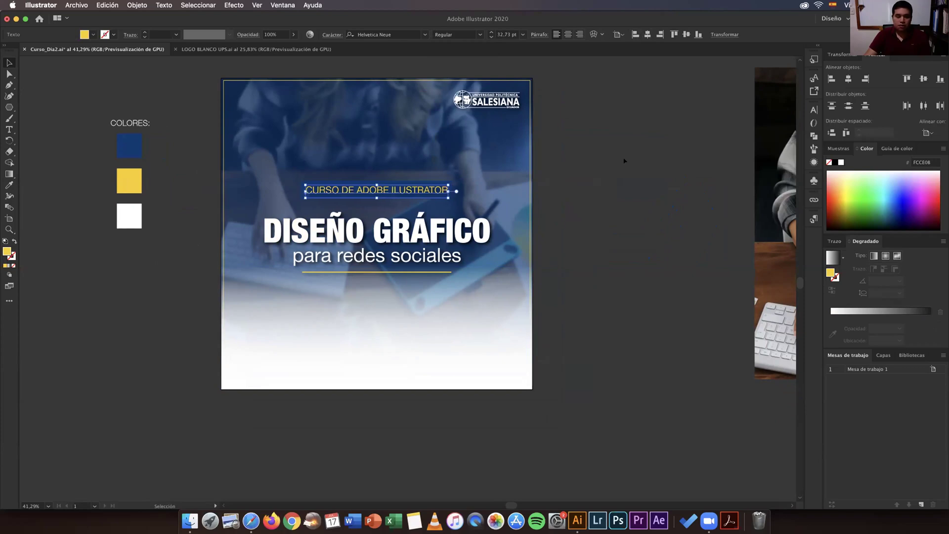
pyautogui.click(625, 161)
# - Move the original photo farther away from the artboard to free up space beside the post
pyautogui.scroll(-1, 624, 161)
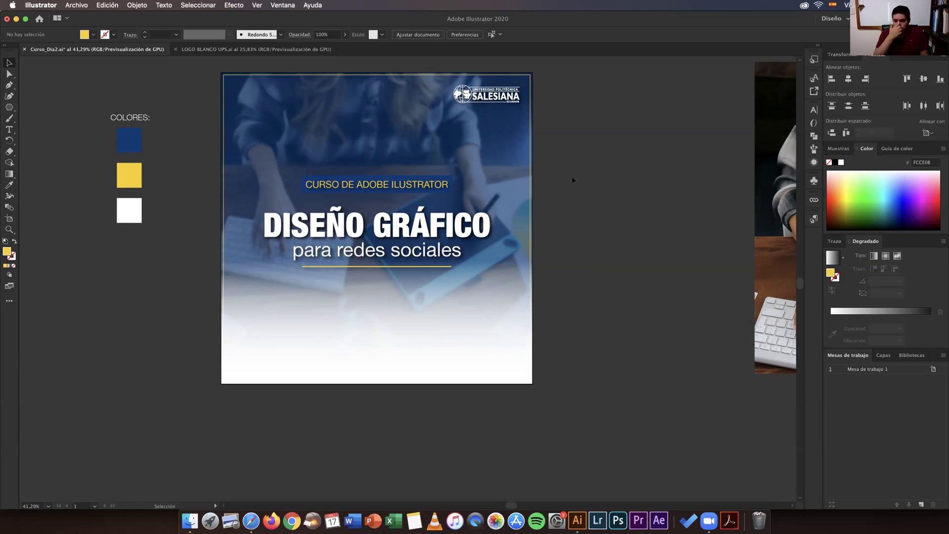
pyautogui.hscroll(3, 574, 180)
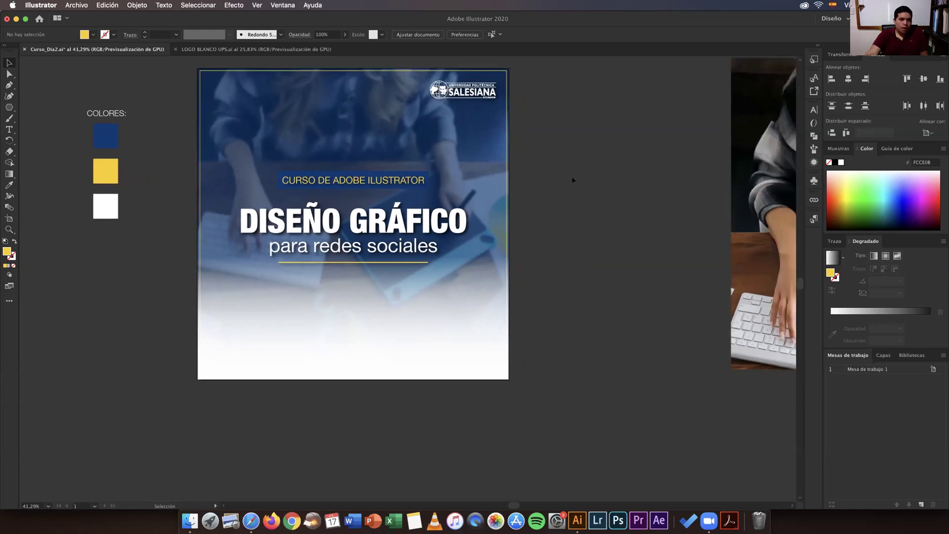
pyautogui.scroll(1, 574, 180)
pyautogui.scroll(2, 572, 175)
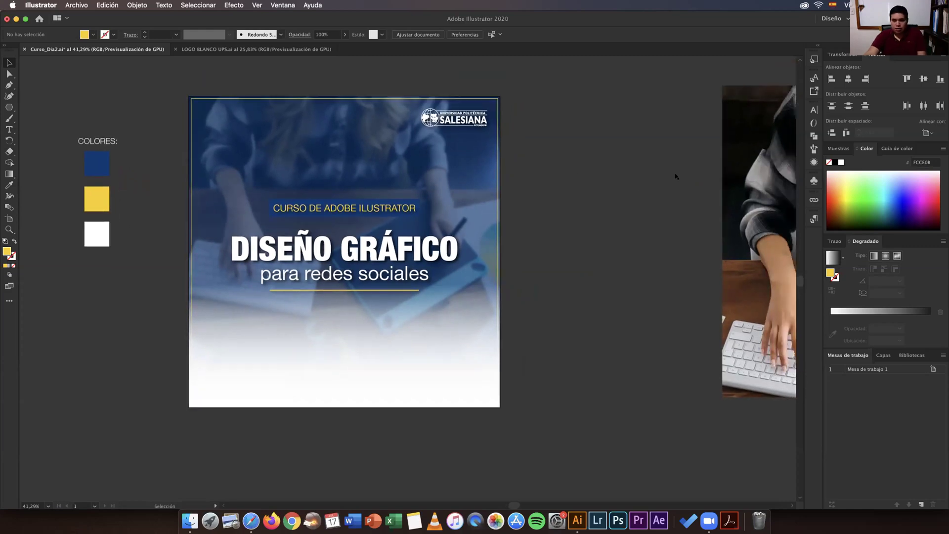
pyautogui.hscroll(8, 678, 195)
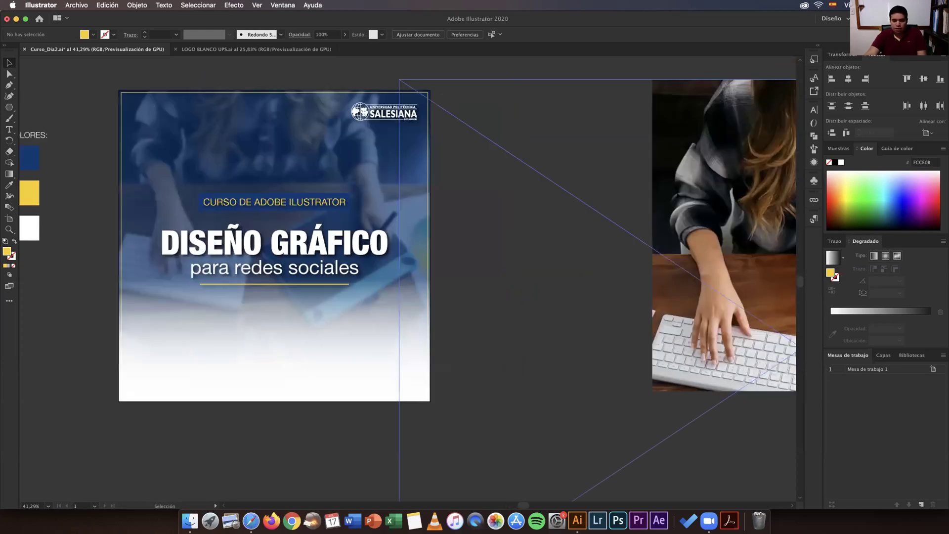
pyautogui.click(677, 194)
pyautogui.moveTo(766, 198); pyautogui.dragTo(880, 198)
pyautogui.click(660, 184)
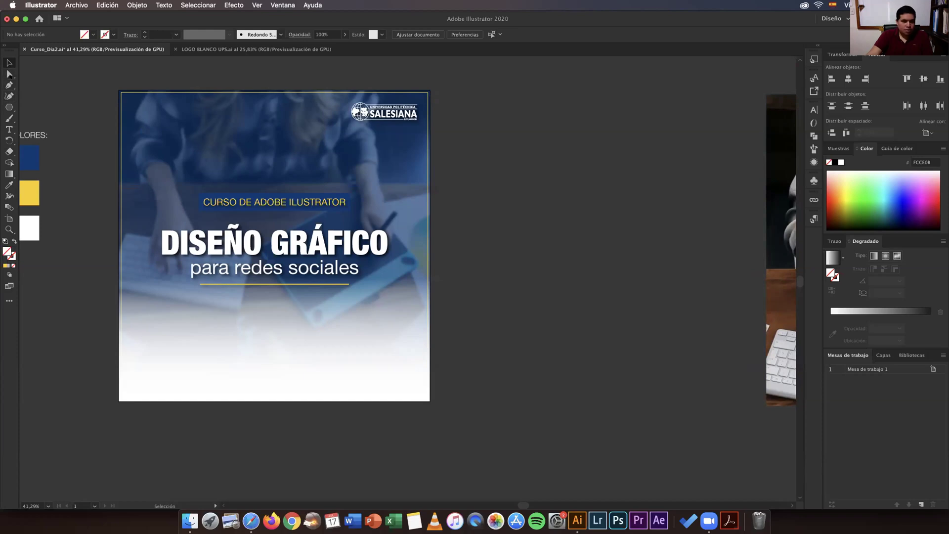
pyautogui.click(9, 84)
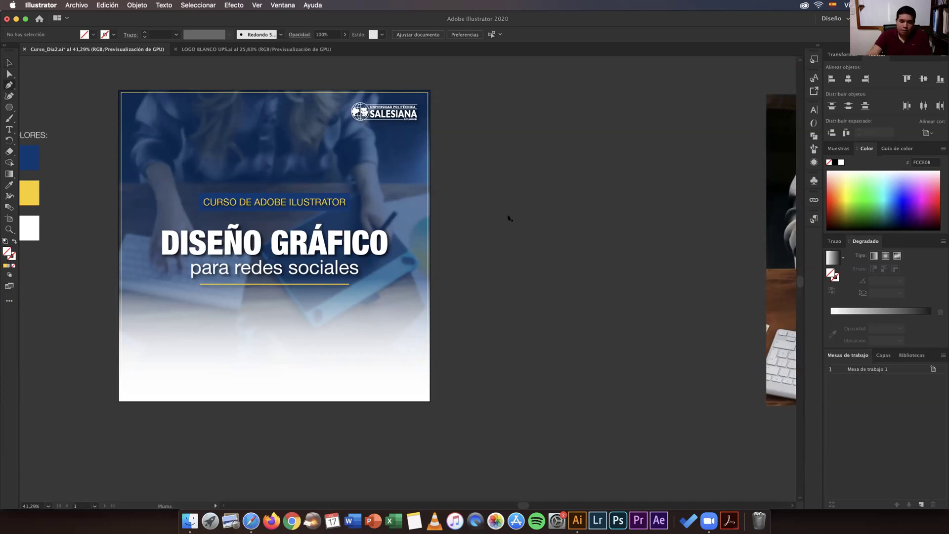
pyautogui.click(465, 171)
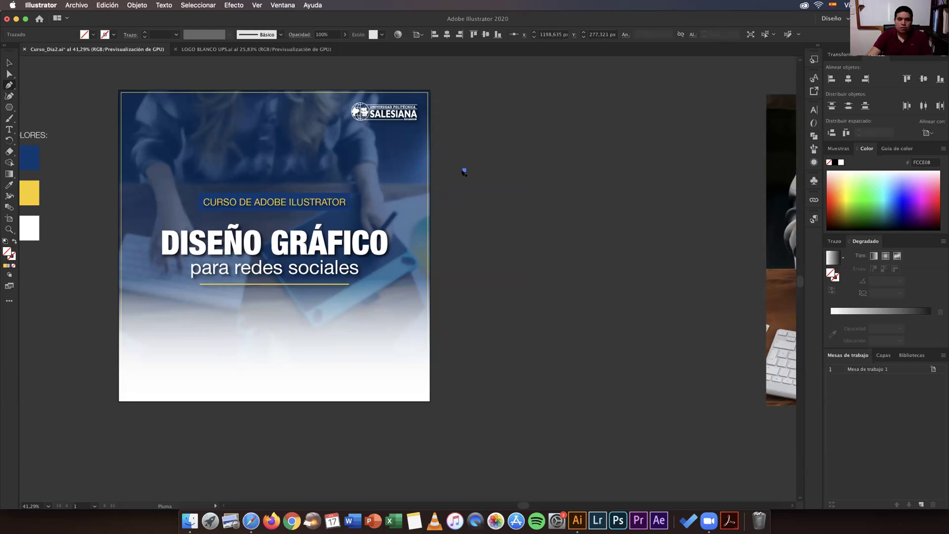
pyautogui.press('v')
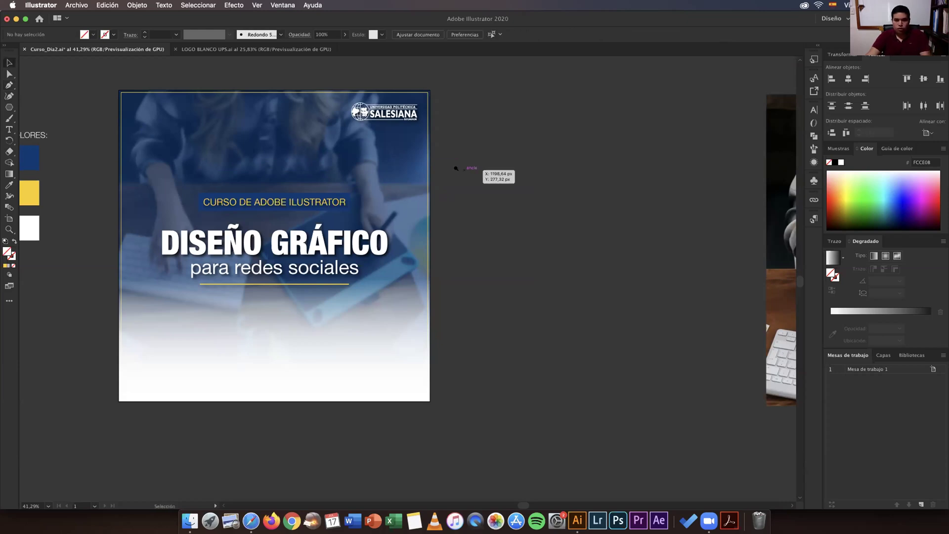
# - Draw a closed triangle about 465 px wide and 295 px tall with the Pen tool in the empty space right of the artboard
pyautogui.press('z')
pyautogui.moveTo(450, 205); pyautogui.dragTo(457, 204)
pyautogui.hscroll(3, 420, 203)
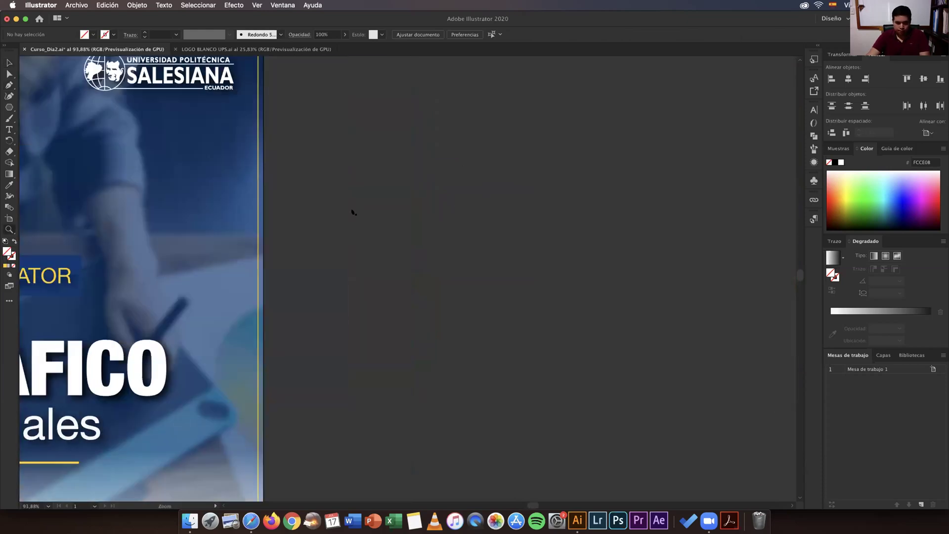
pyautogui.scroll(2, 347, 198)
pyautogui.press('p')
pyautogui.click(345, 191)
pyautogui.moveTo(374, 195); pyautogui.dragTo(367, 263)
pyautogui.moveTo(493, 278); pyautogui.dragTo(496, 267)
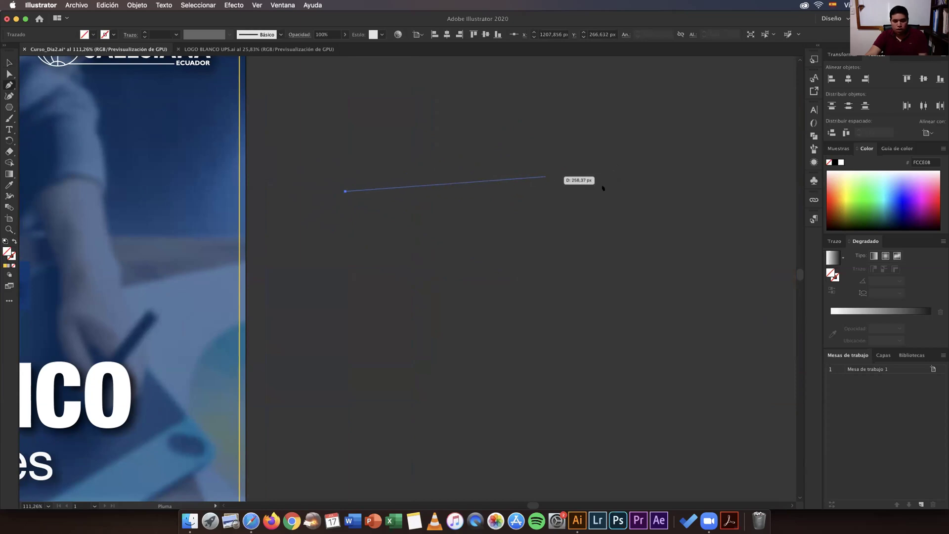
pyautogui.click(707, 191)
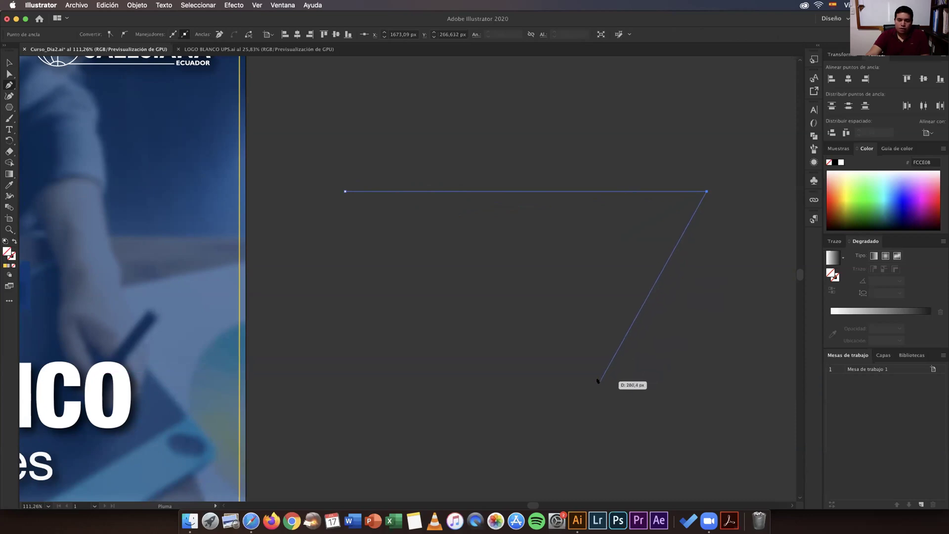
pyautogui.click(583, 420)
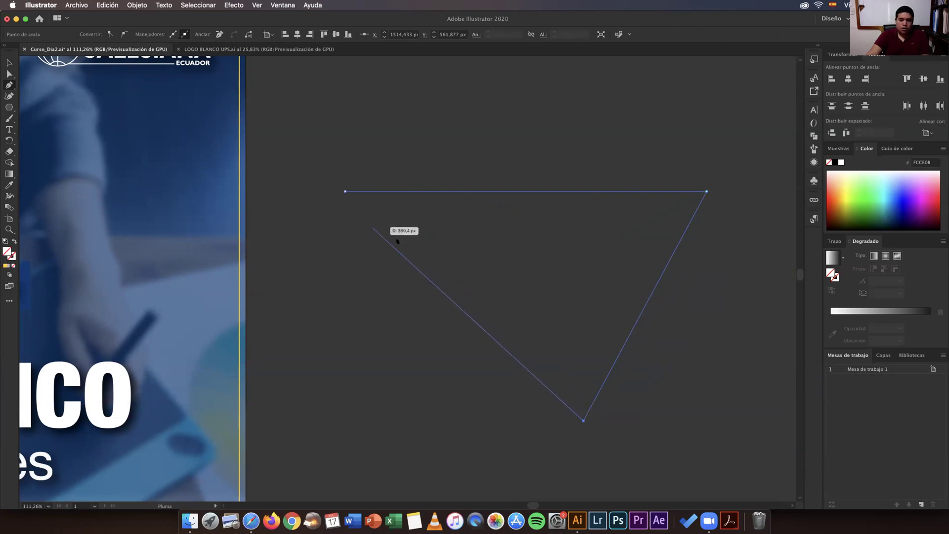
pyautogui.click(345, 191)
pyautogui.press('v')
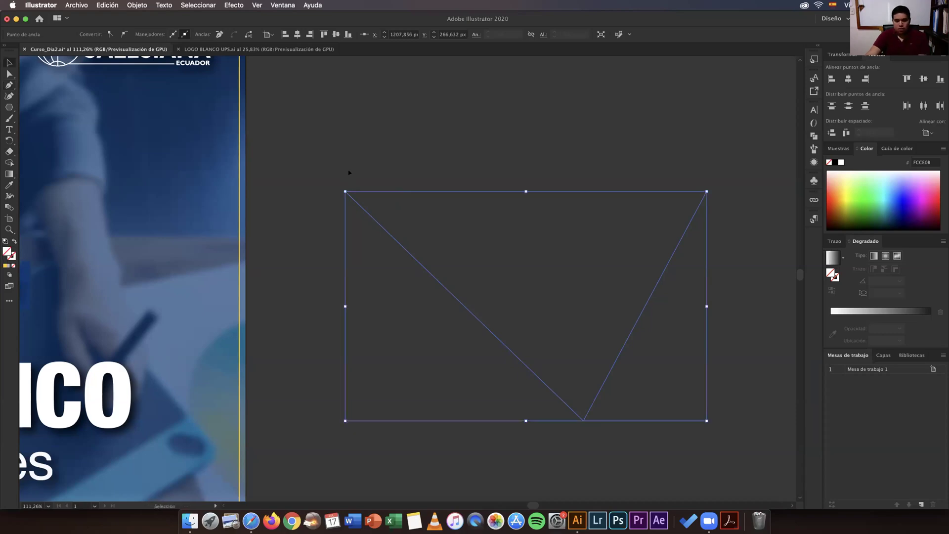
pyautogui.click(343, 176)
# - Fill the new triangle with the dark blue 003976 from the "COLORES:" swatches
pyautogui.press('super+a')
pyautogui.press('z')
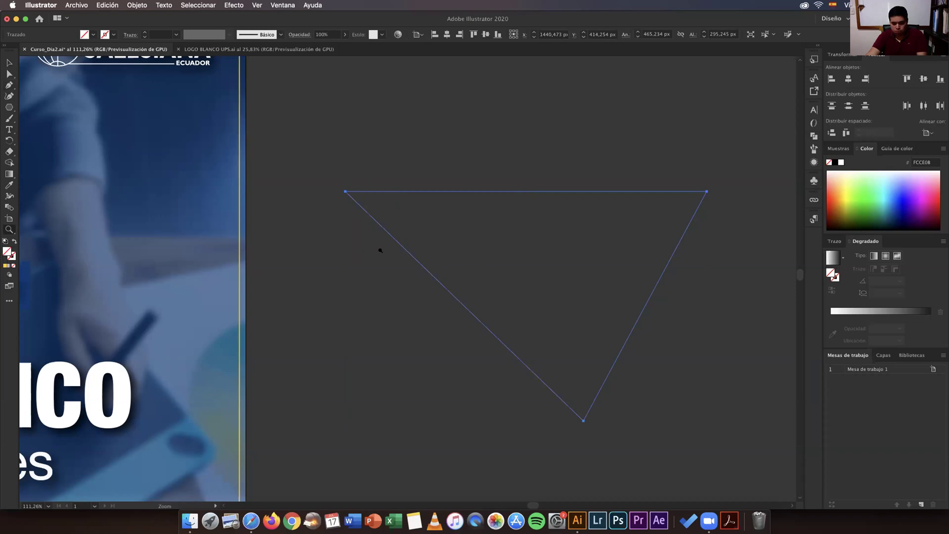
pyautogui.scroll(-5, 494, 245)
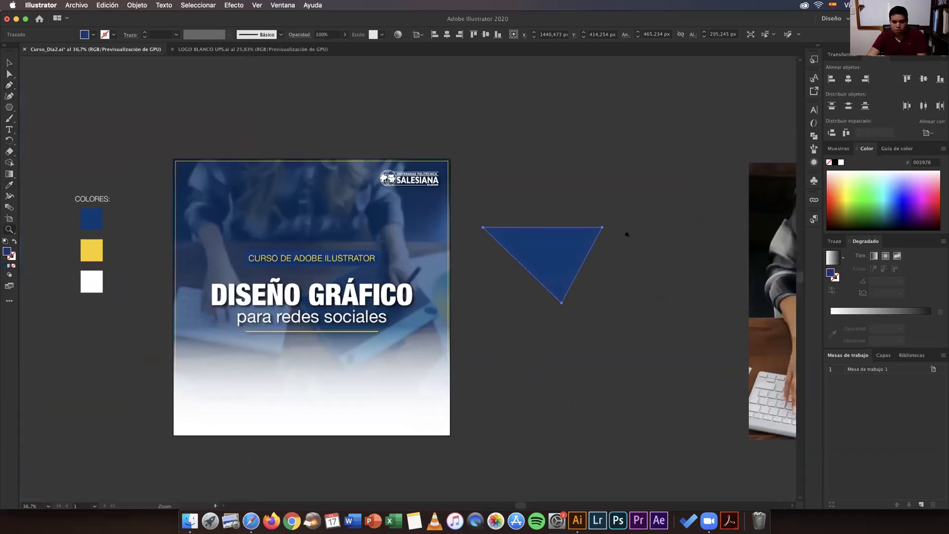
pyautogui.scroll(1, 502, 206)
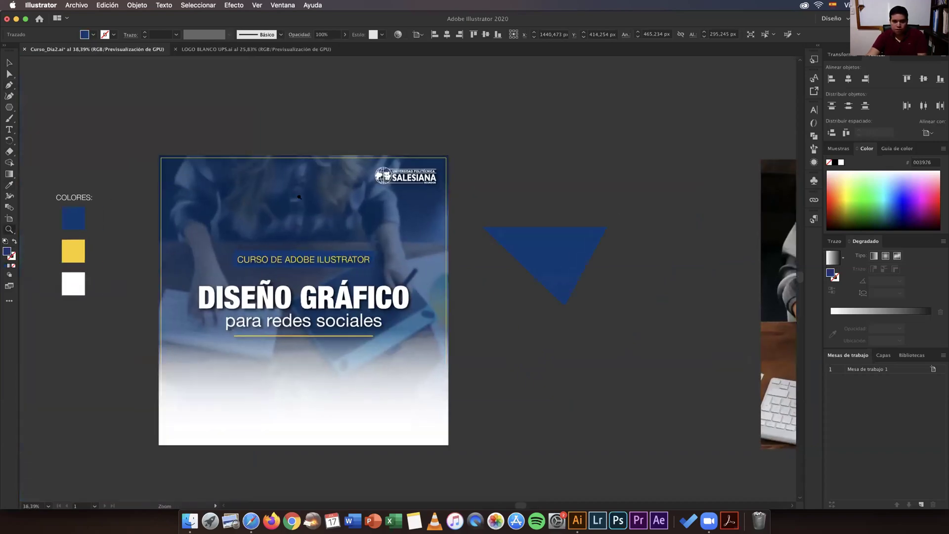
# - Change the triangle's fill to white FFFFFF
pyautogui.scroll(10, 277, 196)
pyautogui.moveTo(93, 170); pyautogui.dragTo(319, 300)
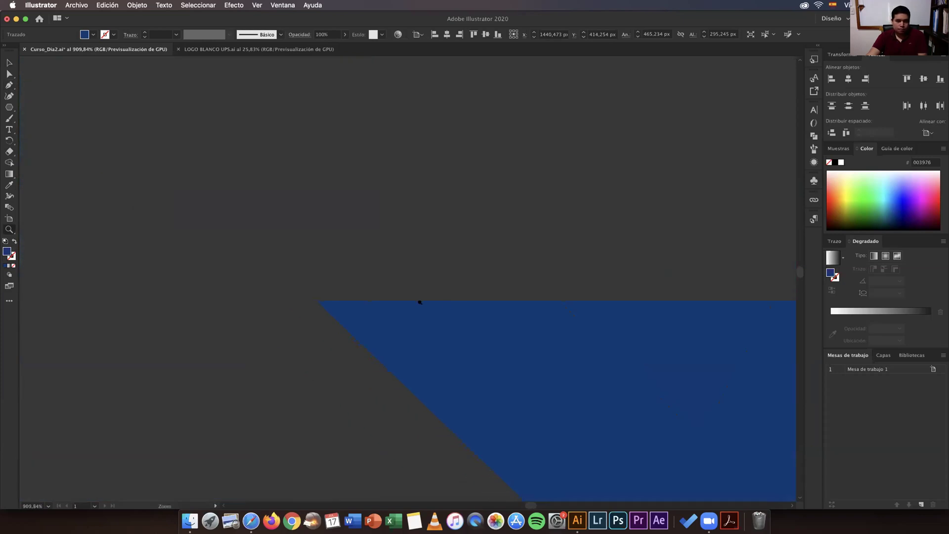
pyautogui.scroll(5, 524, 307)
pyautogui.scroll(-3, 331, 210)
pyautogui.press('v')
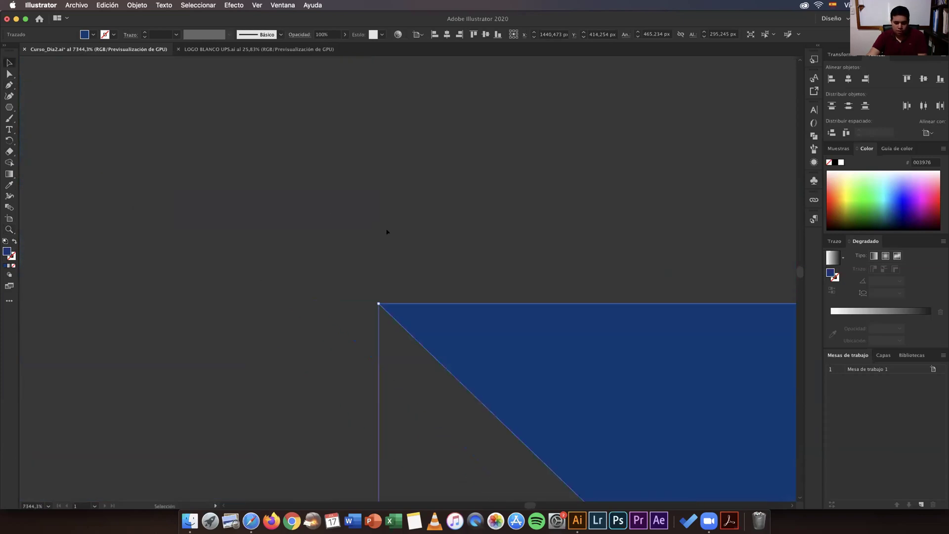
pyautogui.click(373, 240)
pyautogui.click(463, 329)
pyautogui.click(353, 219)
pyautogui.click(577, 222)
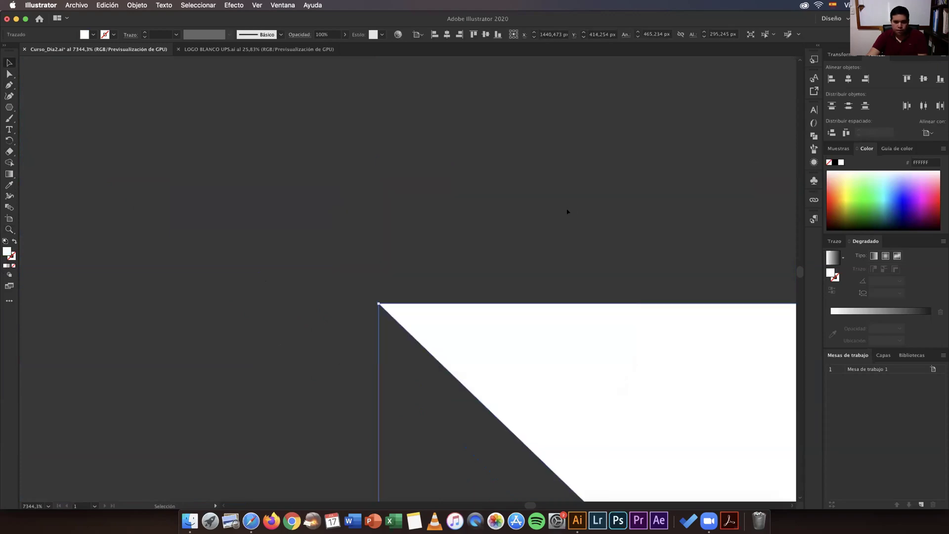
pyautogui.click(366, 277)
# - Examine the edge sharpness of the white triangle's upper-left corner at extreme magnification
pyautogui.press('z')
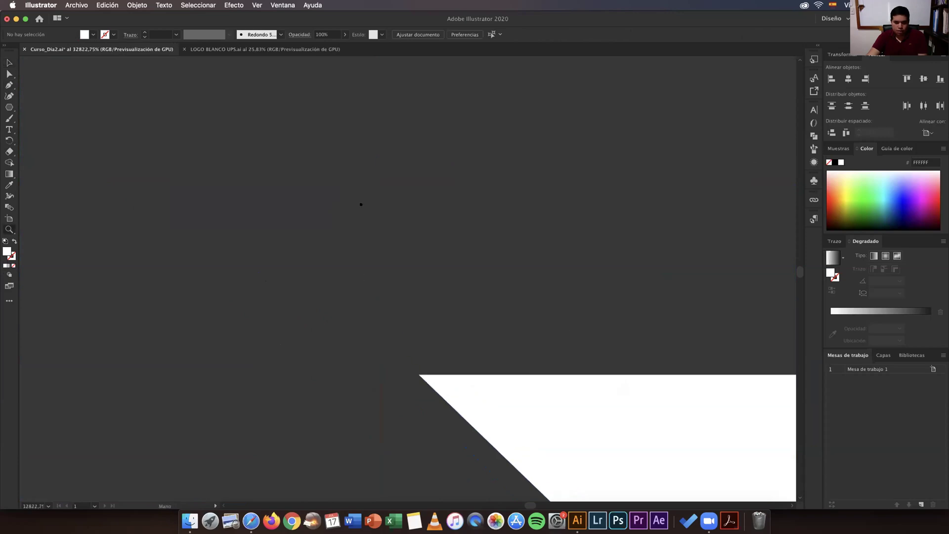
pyautogui.click(360, 203)
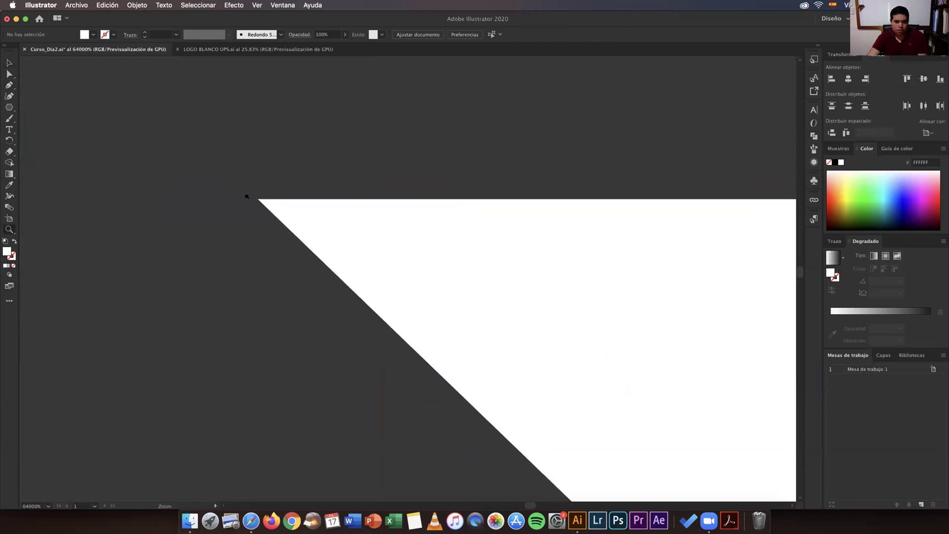
pyautogui.scroll(-10, 492, 217)
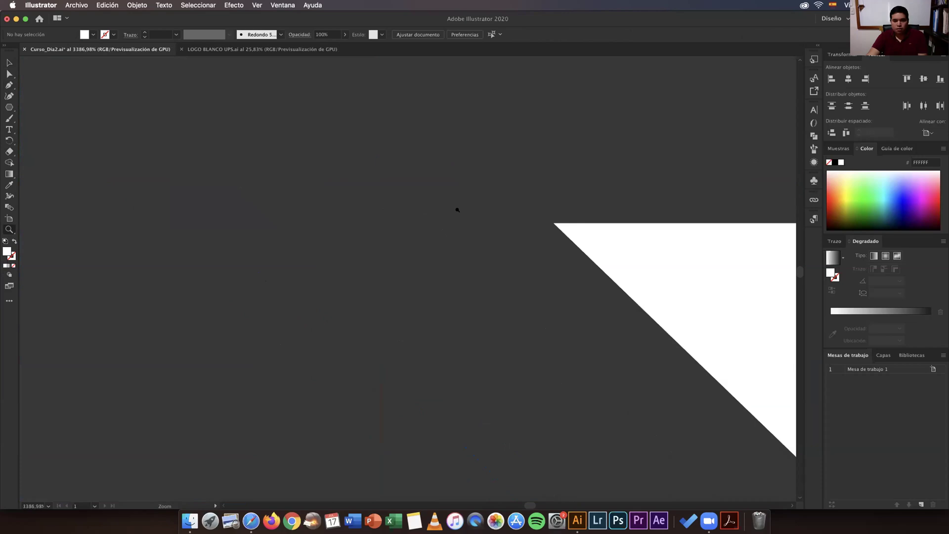
pyautogui.scroll(-2, 574, 212)
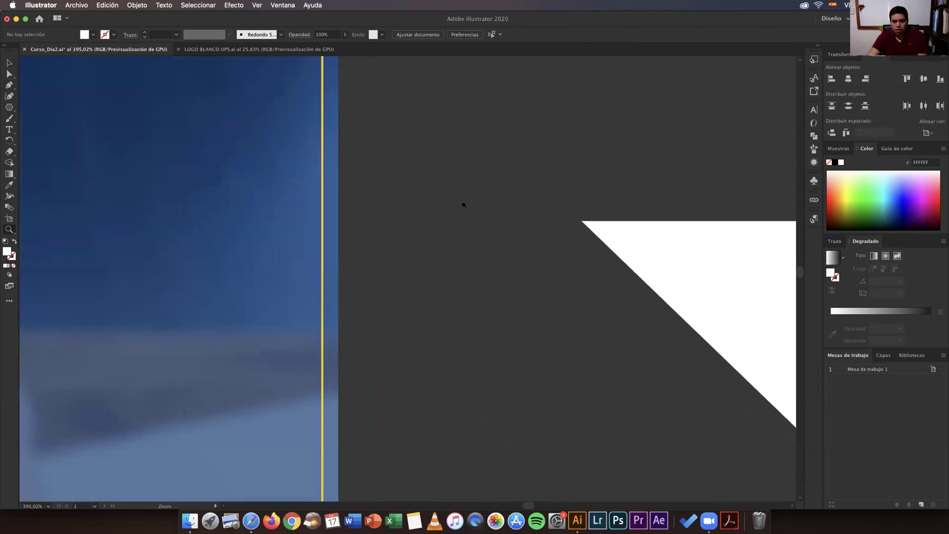
pyautogui.scroll(-10, 504, 206)
pyautogui.scroll(-5, 546, 203)
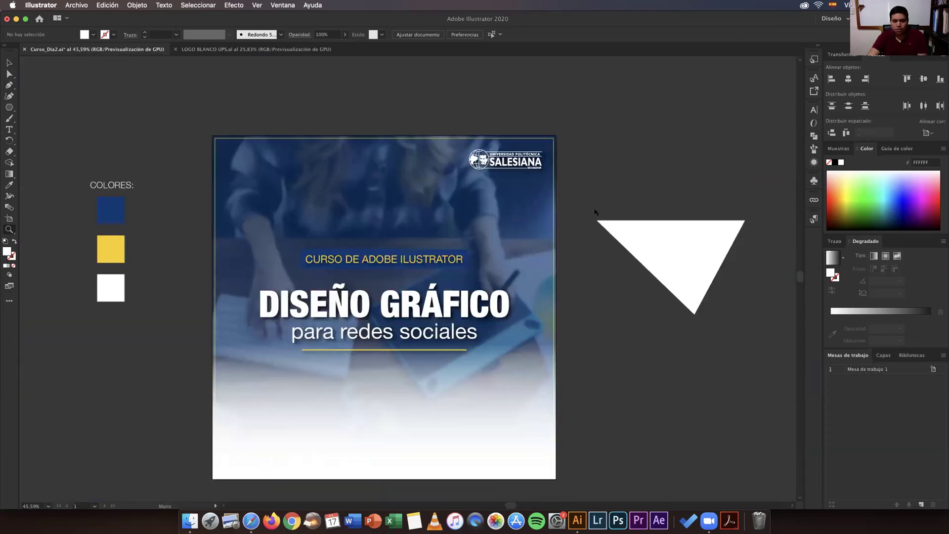
# - Move the white triangle upward to leave free space beneath it
pyautogui.moveTo(581, 174); pyautogui.dragTo(414, 152)
pyautogui.press('v')
pyautogui.moveTo(558, 219); pyautogui.dragTo(589, 137)
pyautogui.click(654, 152)
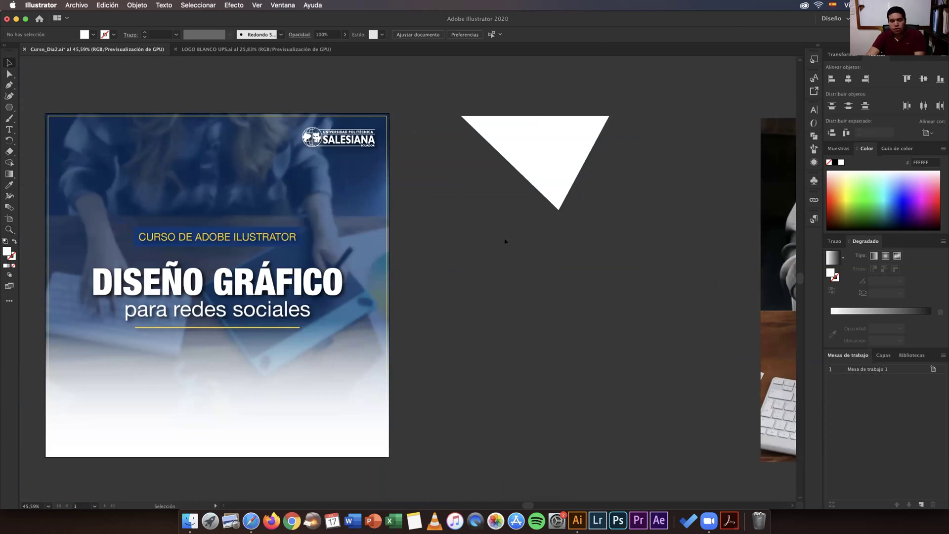
# - Draw an arched curve segment with the Pen tool below the triangle
pyautogui.press('p')
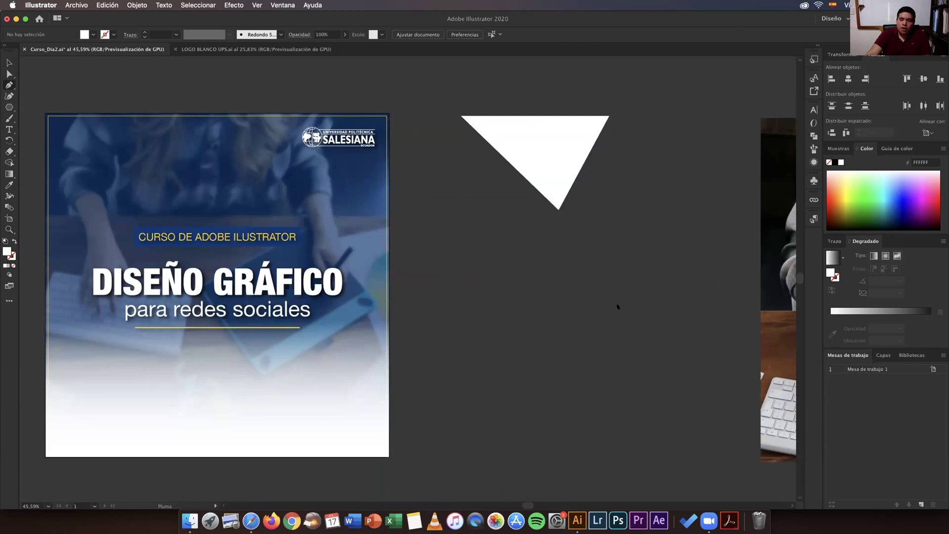
pyautogui.click(450, 270)
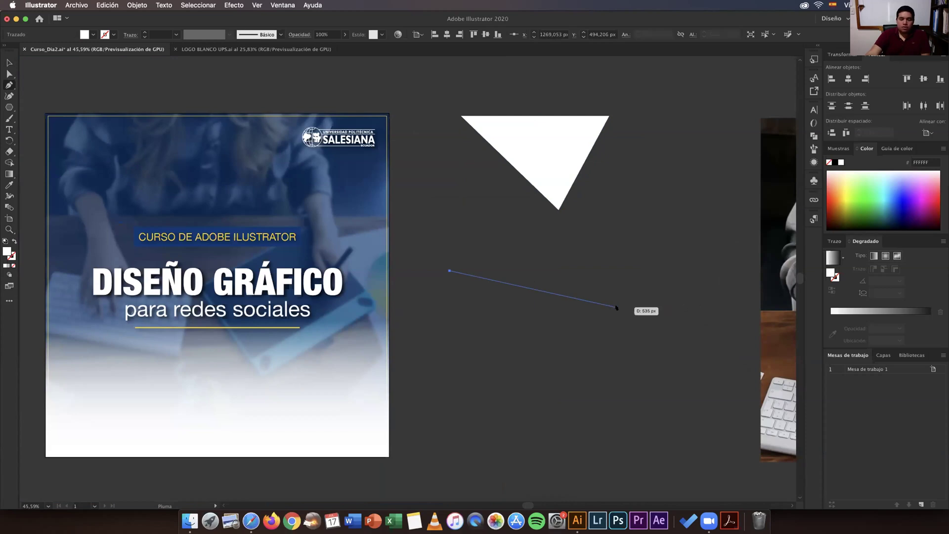
pyautogui.click(618, 313)
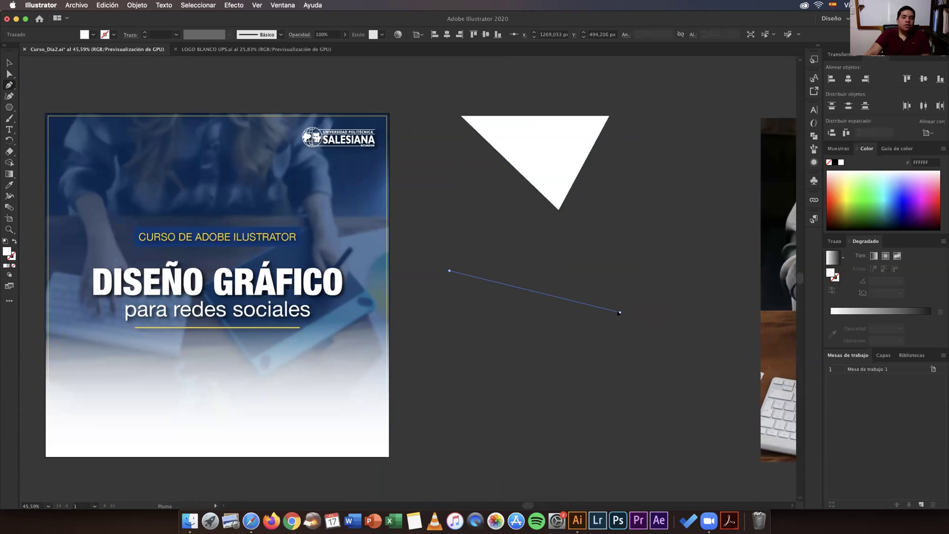
pyautogui.moveTo(620, 313); pyautogui.dragTo(665, 420)
pyautogui.scroll(-1, 663, 413)
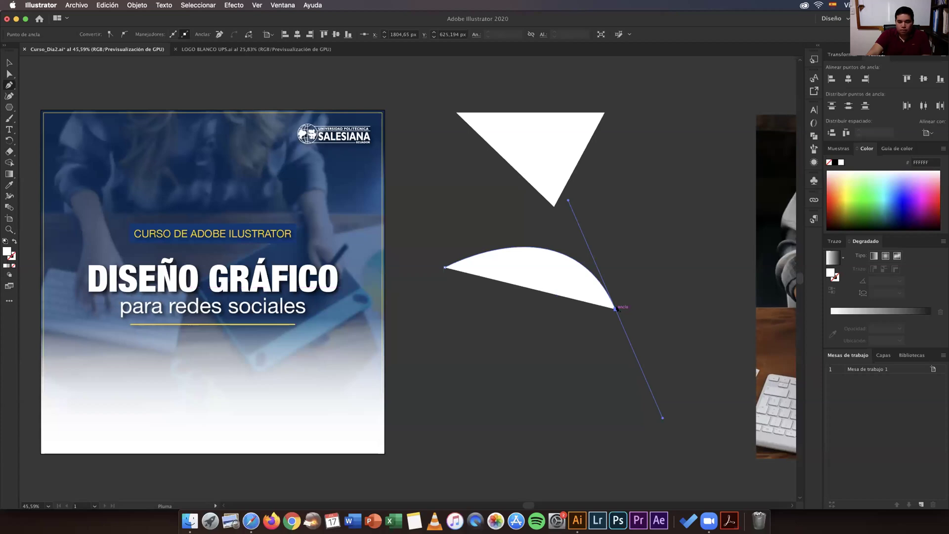
# - Remove the outgoing handle at the arch's end, add a straight side, and close the shape with a curved side
pyautogui.click(614, 308)
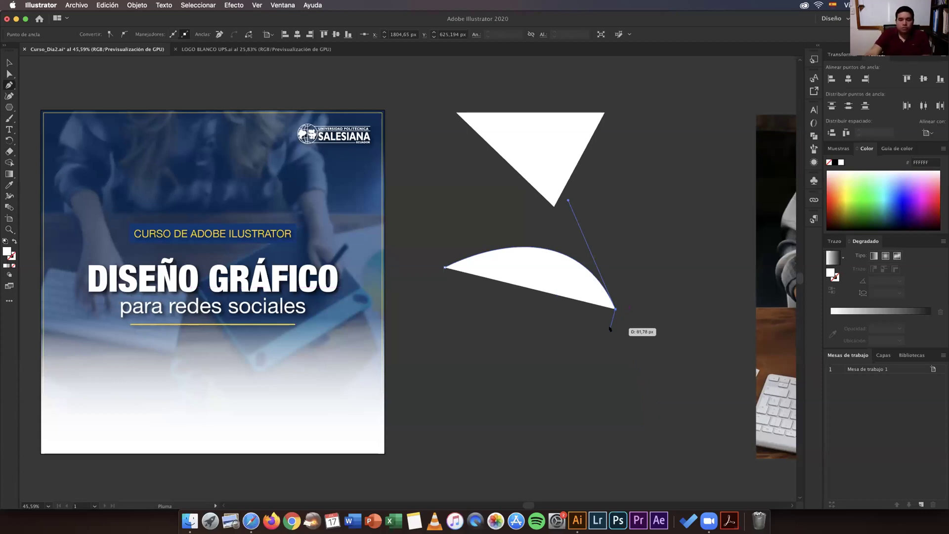
pyautogui.click(517, 416)
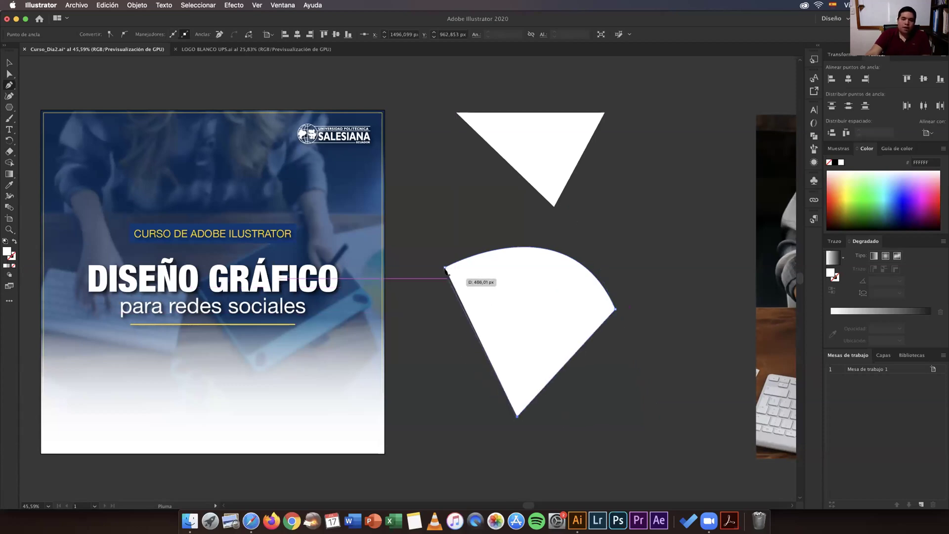
pyautogui.moveTo(444, 268); pyautogui.dragTo(537, 132)
pyautogui.press('v')
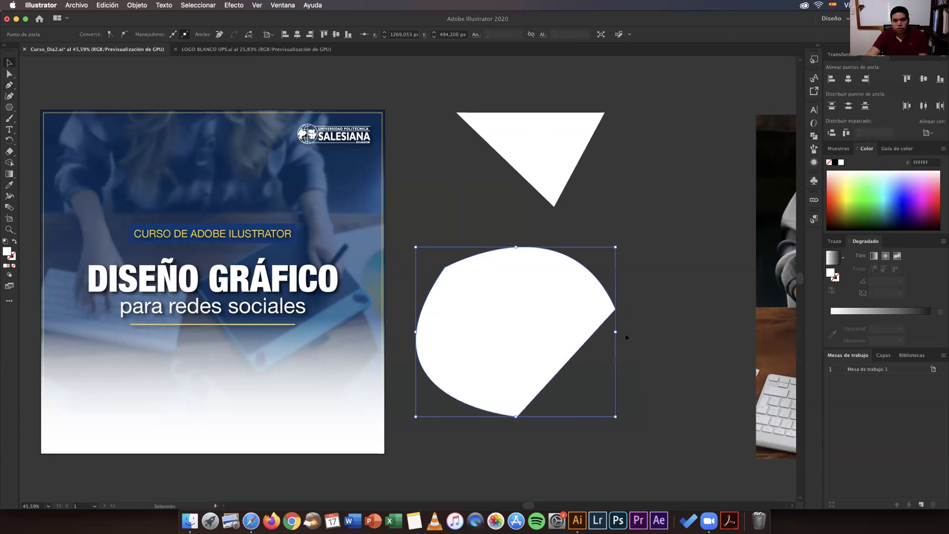
pyautogui.click(638, 346)
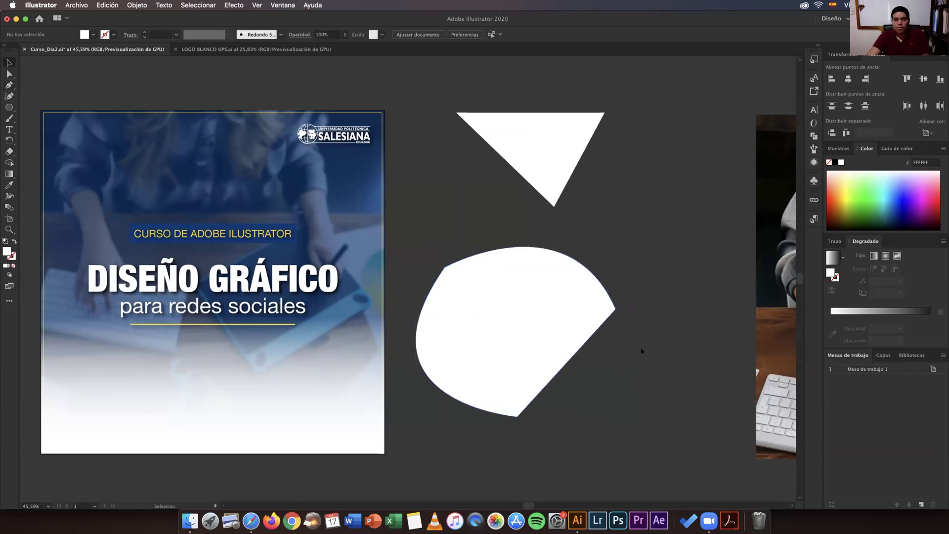
# - Delete the curved shape and the white triangle from the space beside the artboard
pyautogui.click(589, 323)
pyautogui.press('Delete')
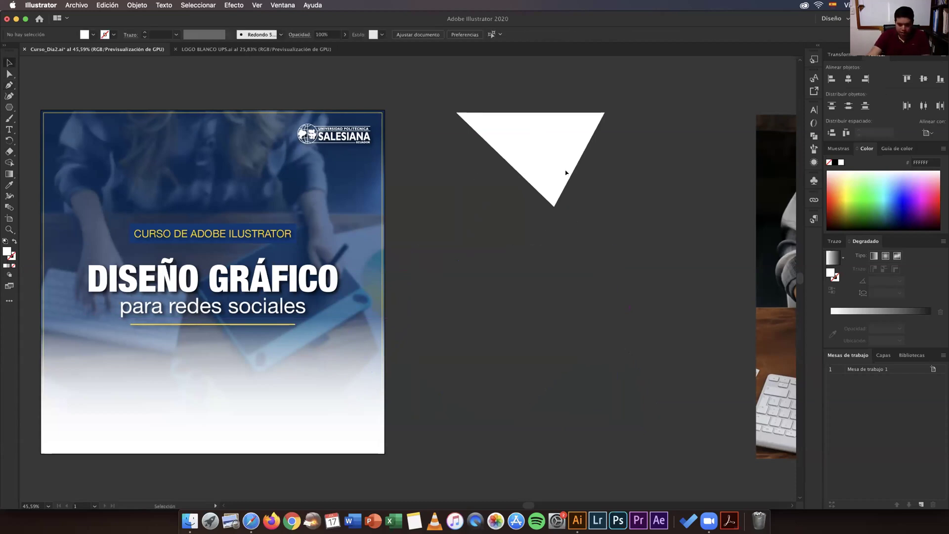
pyautogui.click(567, 173)
pyautogui.press('Delete')
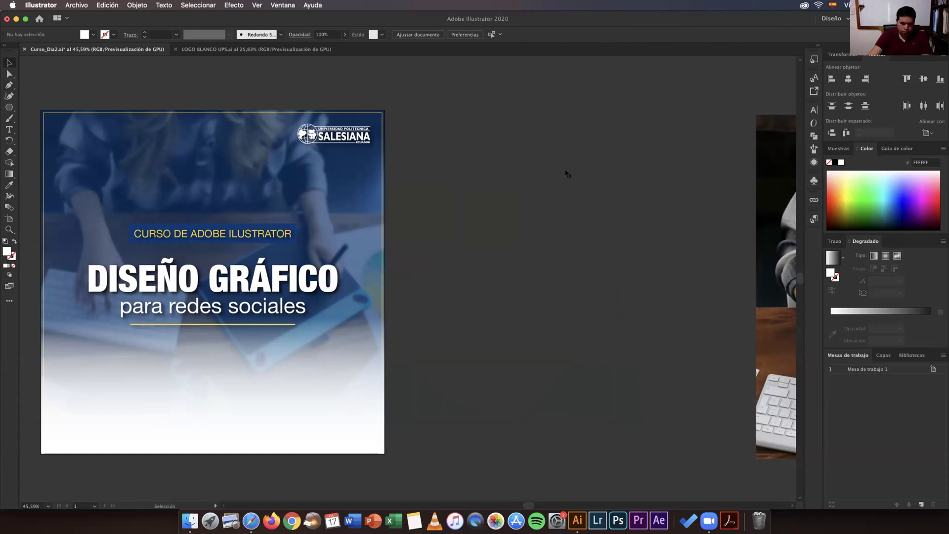
pyautogui.scroll(-2, 566, 173)
pyautogui.hscroll(-2, 566, 173)
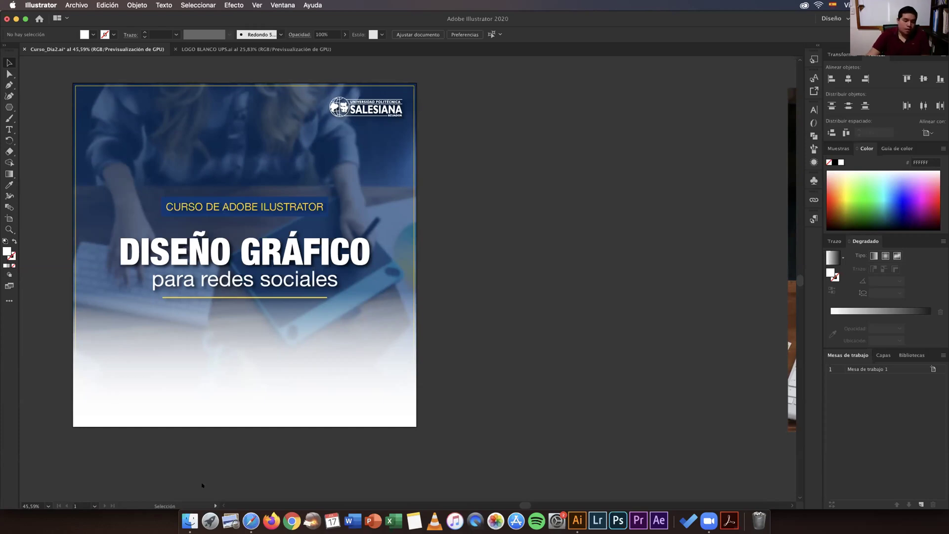
# - Switch to Finder and search the whole Mac for "logo i"
pyautogui.click(188, 521)
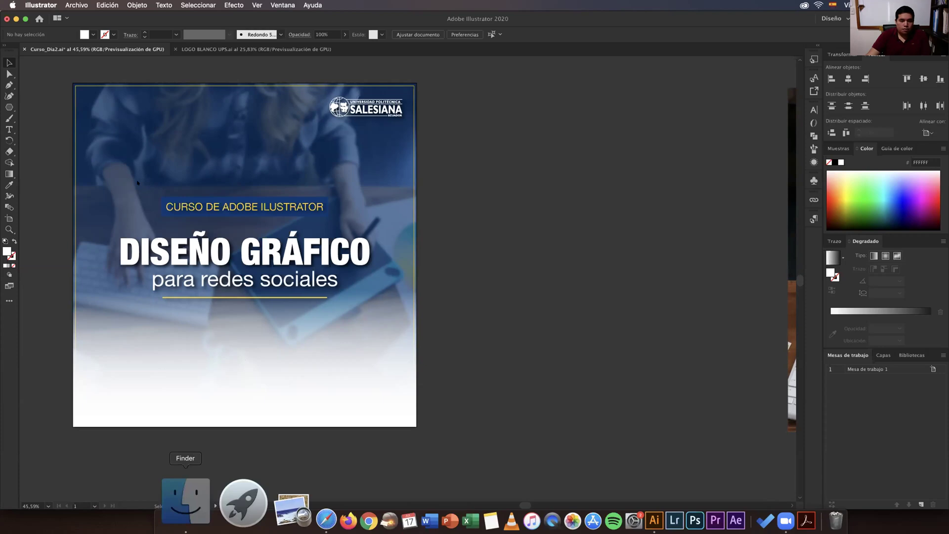
pyautogui.write('logo i')
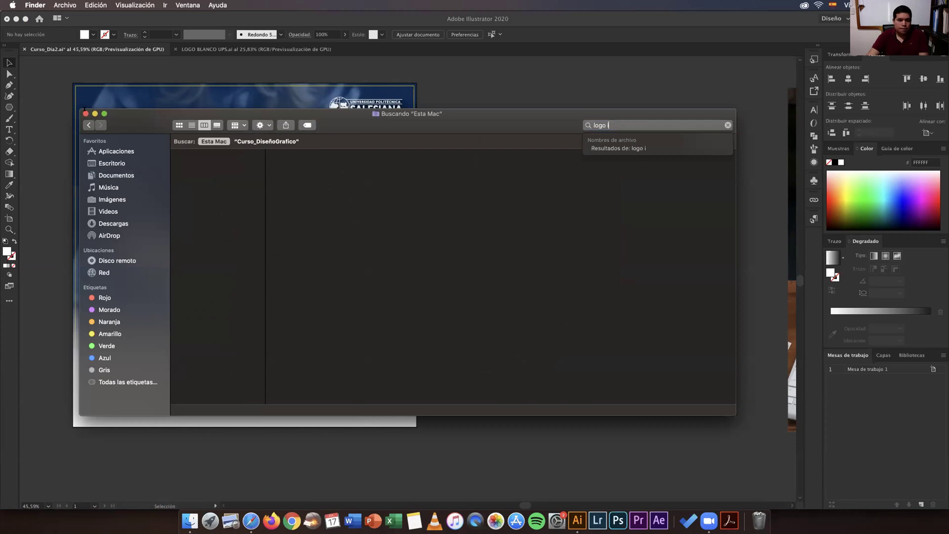
pyautogui.press('Return')
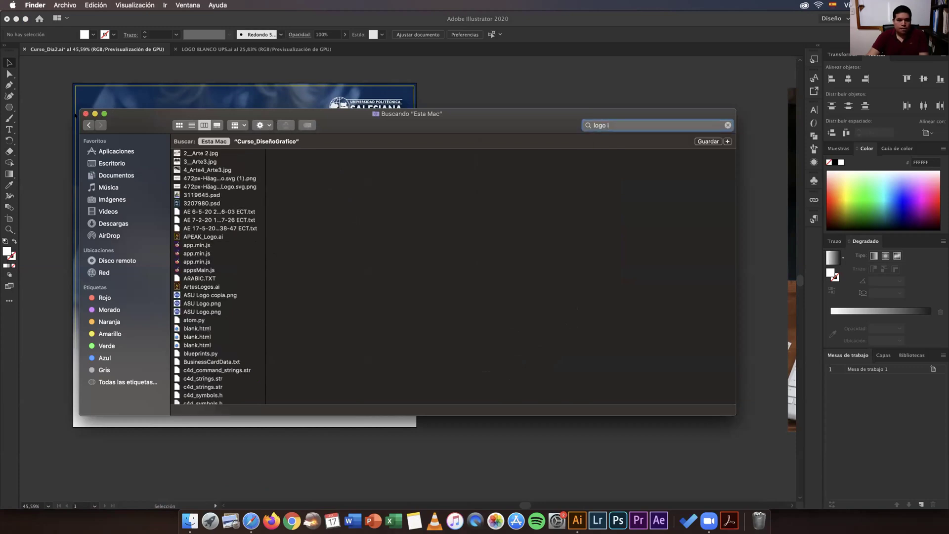
pyautogui.press('super+w')
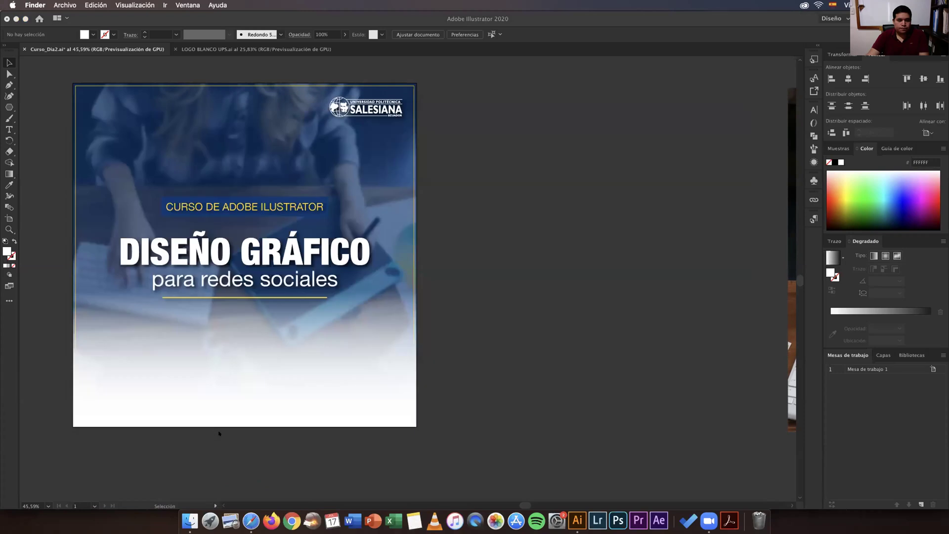
# - Open DiseñoCurso_2020.ai from the Curso_DiseñoGrafico folder in Illustrator
pyautogui.click(189, 520)
pyautogui.click(293, 200)
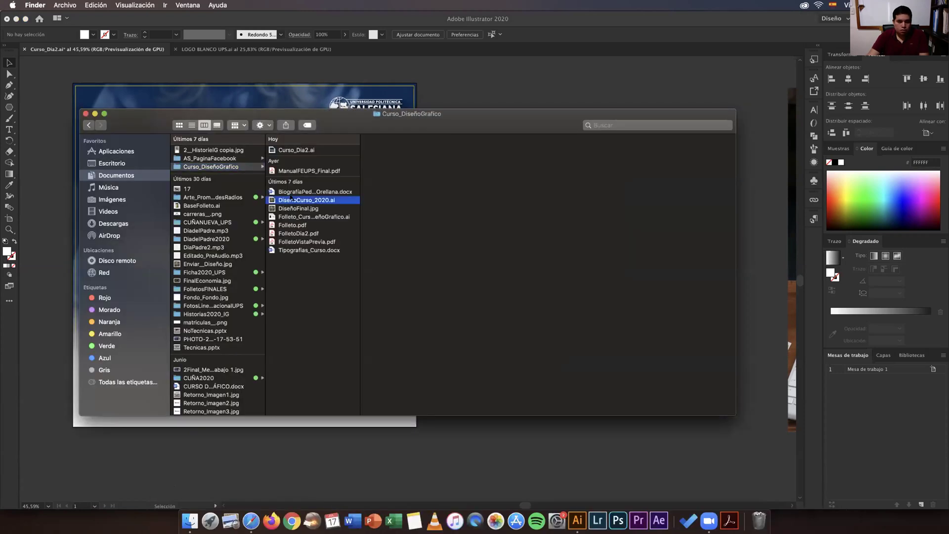
pyautogui.press('super+w')
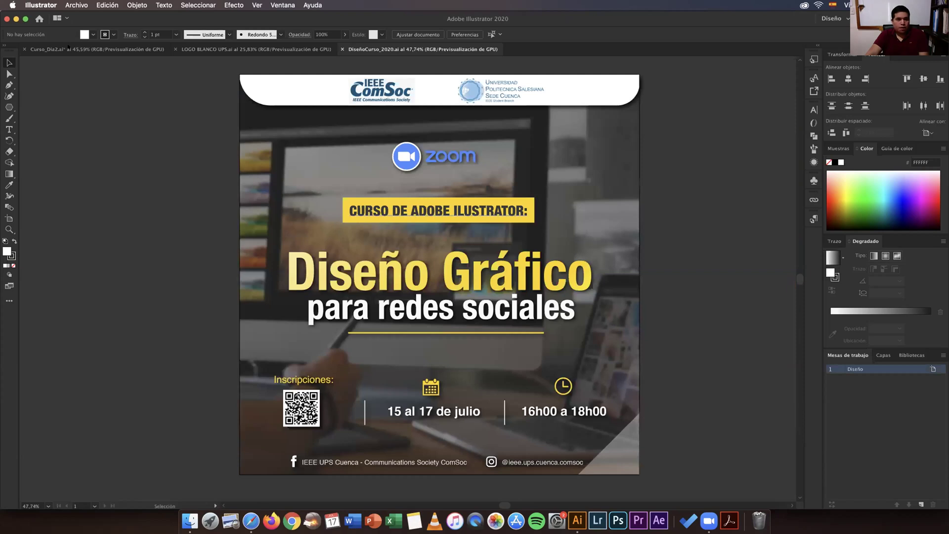
# - Copy the IEEE ComSoc logo from DiseñoCurso_2020.ai into Curso_Dia2.ai and move it toward the free space right of the artboard
pyautogui.click(380, 90)
pyautogui.press('super+c')
pyautogui.press('super+grave')
pyautogui.press('super+v')
pyautogui.moveTo(440, 279); pyautogui.dragTo(623, 279)
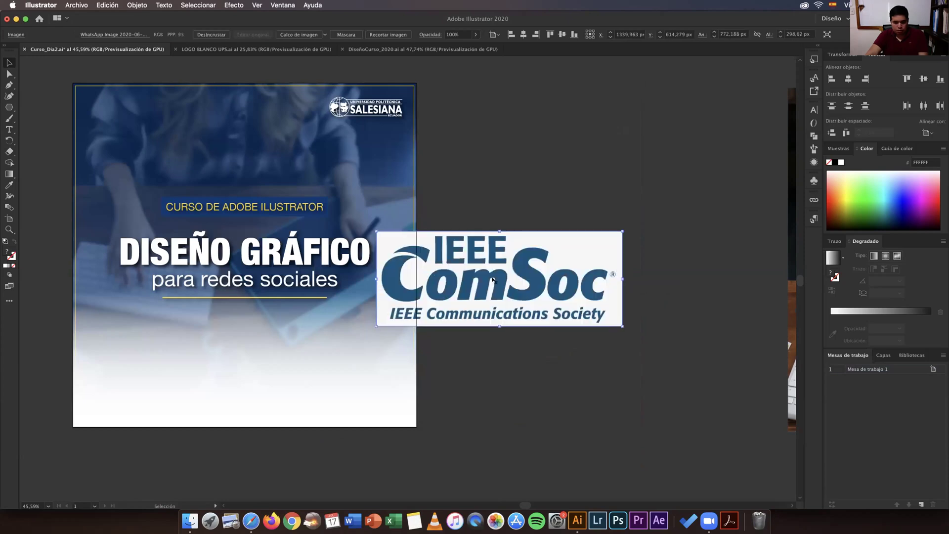
# - Move the IEEE ComSoc logo into the free space between the artboard and the photo
pyautogui.hscroll(2, 573, 279)
pyautogui.hscroll(5, 573, 279)
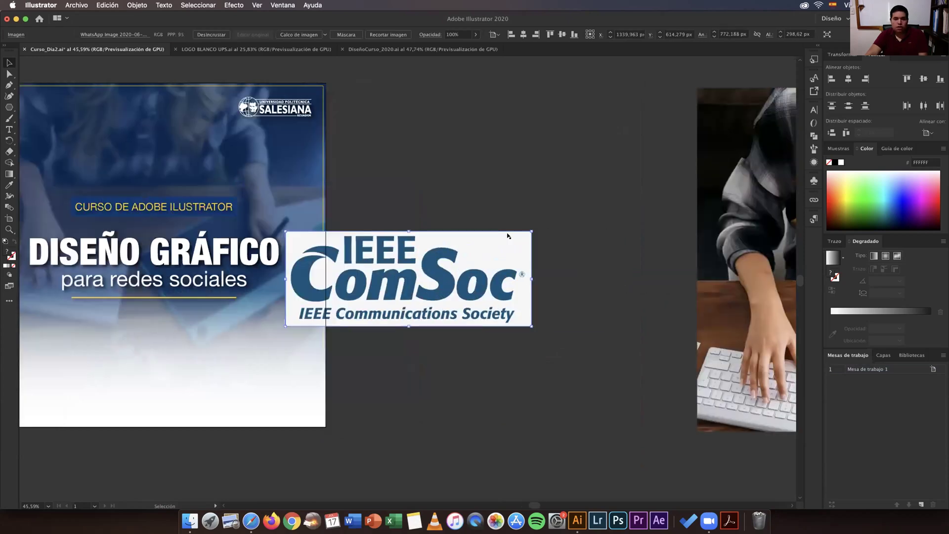
pyautogui.moveTo(433, 247); pyautogui.dragTo(513, 247)
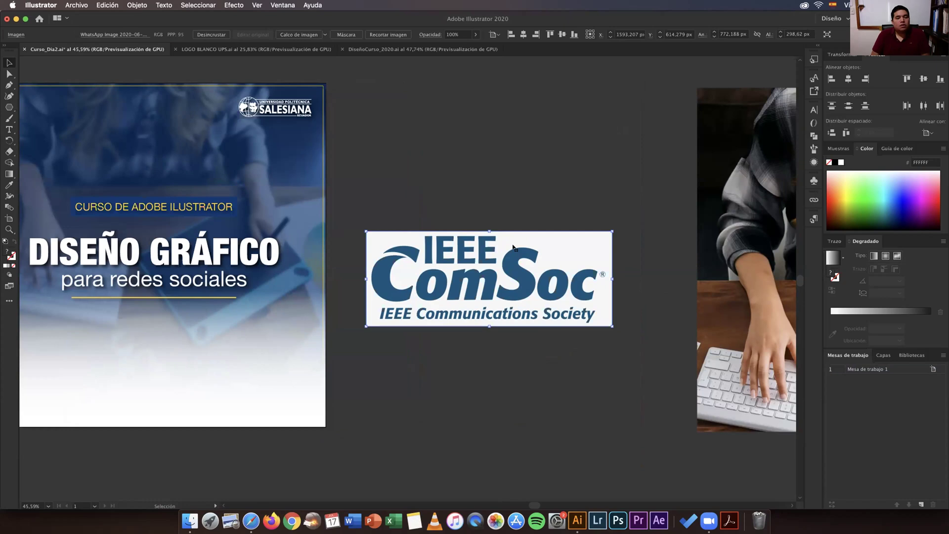
pyautogui.click(504, 157)
pyautogui.click(507, 266)
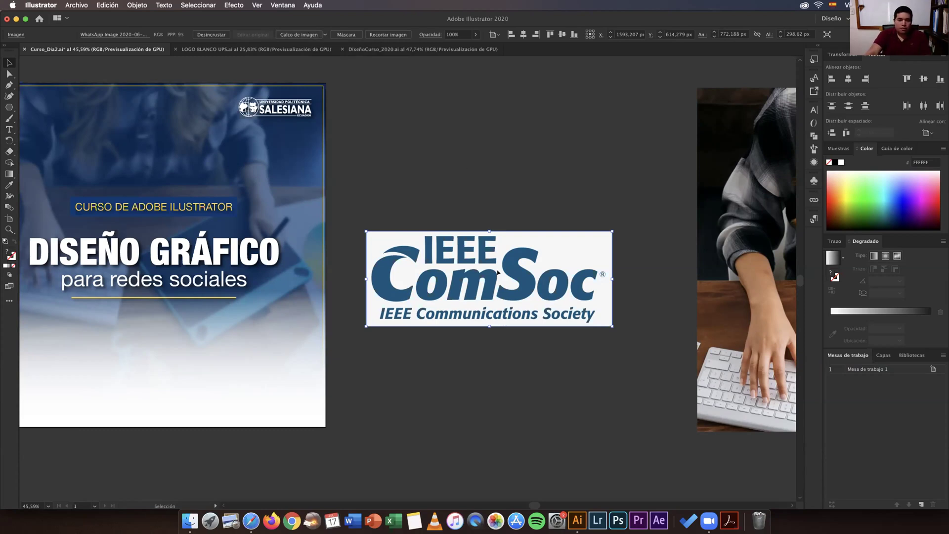
# - Draw a rectangle about 137 by 71 px above the logo and fill it with the logo's sampled blue, 00577E
pyautogui.press('super+shift+a')
pyautogui.press('m')
pyautogui.moveTo(447, 132); pyautogui.dragTo(491, 154)
pyautogui.press('i')
pyautogui.click(552, 167)
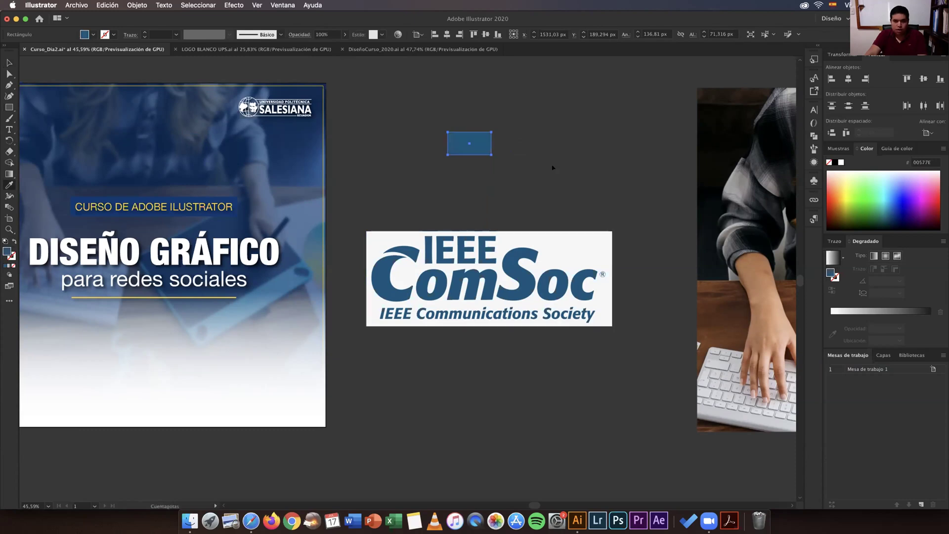
# - Apply Image Trace with the default preset to the IEEE ComSoc logo and shift the traced logo slightly to the right
pyautogui.press('v')
pyautogui.click(543, 233)
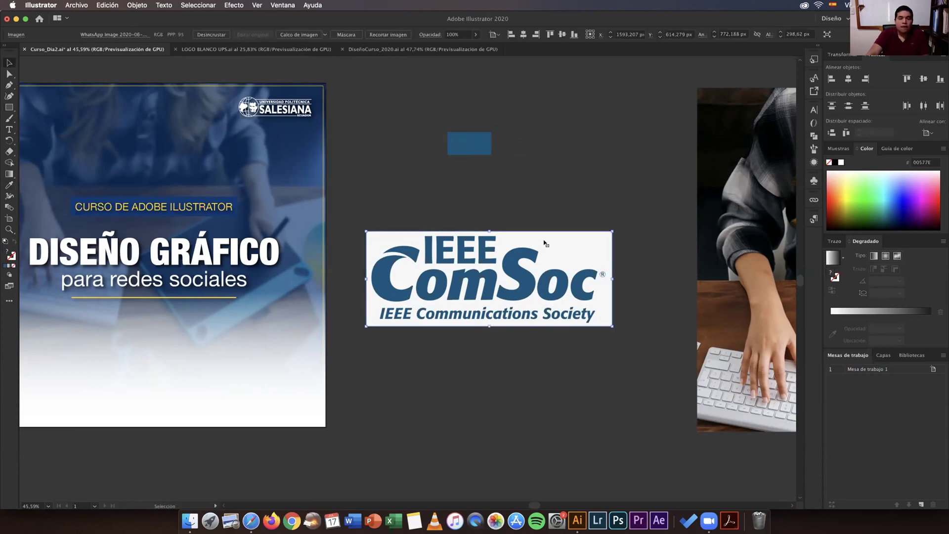
pyautogui.click(300, 34)
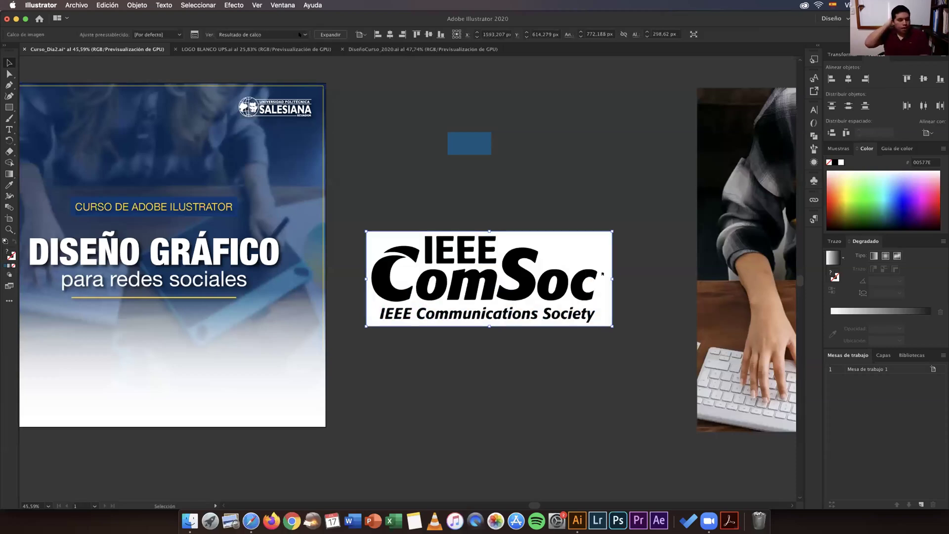
pyautogui.press('z')
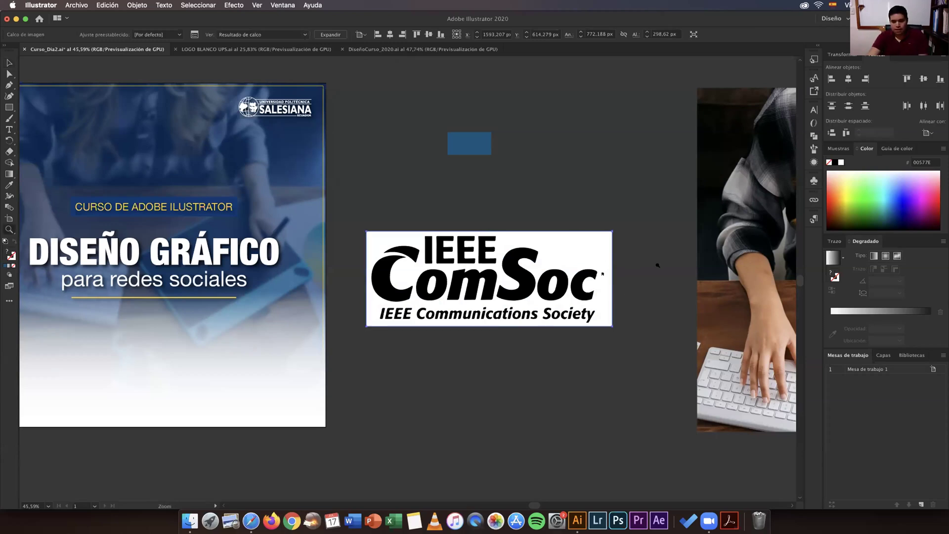
pyautogui.moveTo(643, 270); pyautogui.dragTo(625, 265)
pyautogui.moveTo(529, 271); pyautogui.dragTo(399, 257)
pyautogui.moveTo(468, 257); pyautogui.dragTo(458, 255)
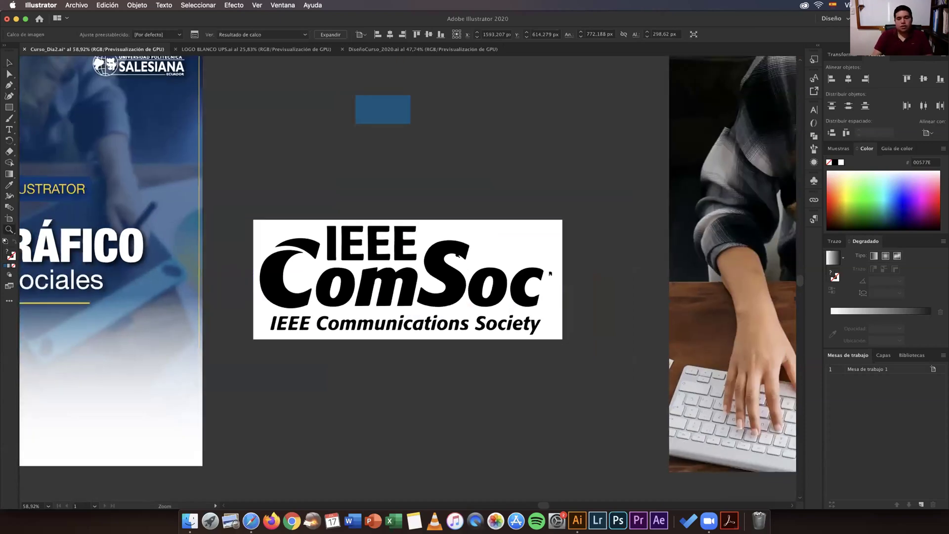
pyautogui.moveTo(458, 256); pyautogui.dragTo(449, 256)
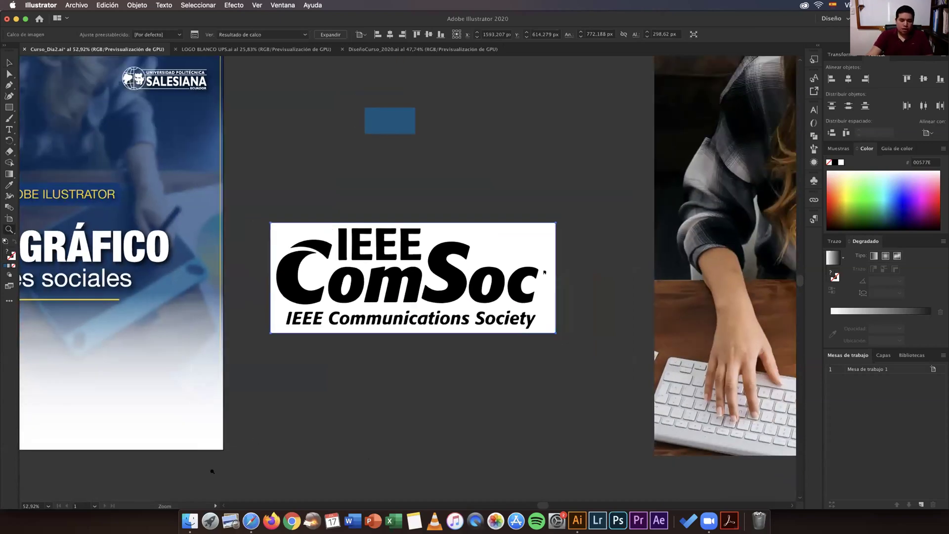
pyautogui.press('v')
pyautogui.hotkey('shift', 'Right')
# - Expand the traced IEEE ComSoc logo into editable vector paths
pyautogui.click(446, 203)
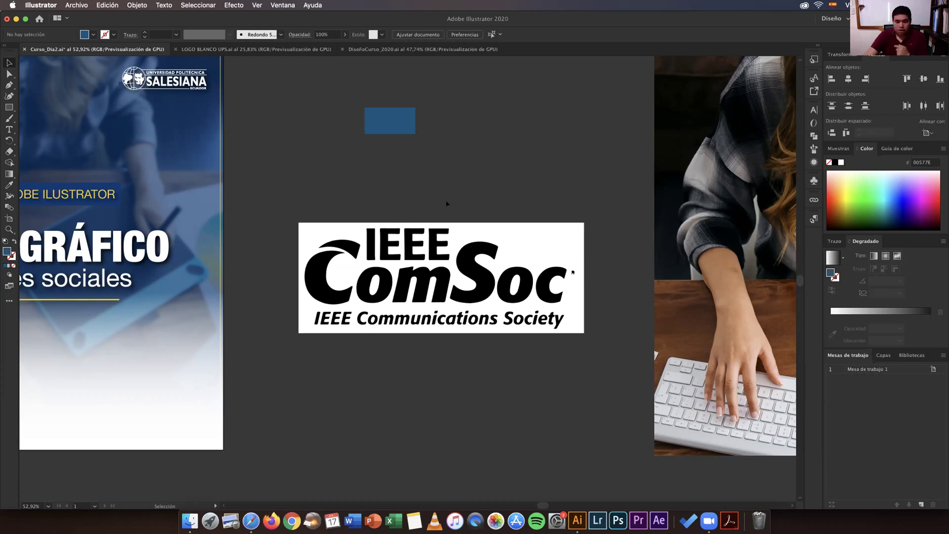
pyautogui.click(447, 228)
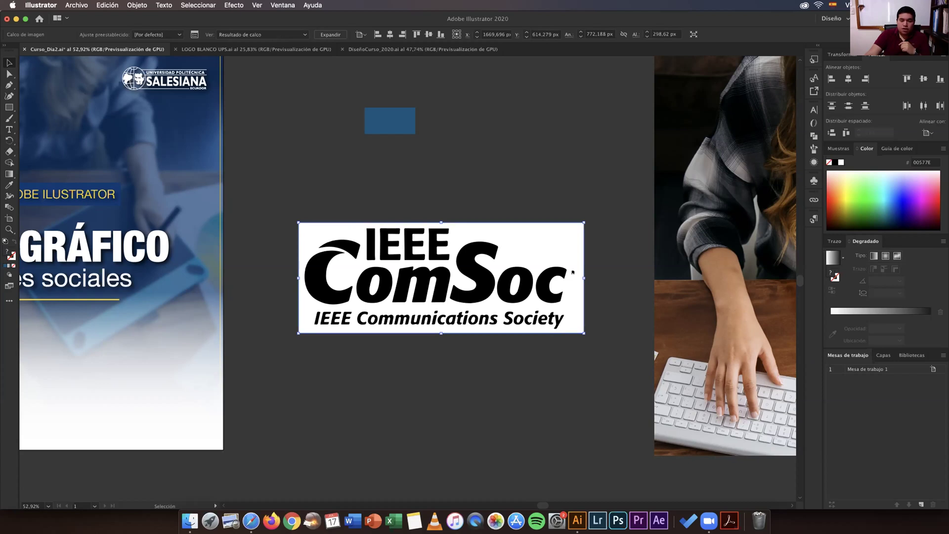
pyautogui.doubleClick(573, 272)
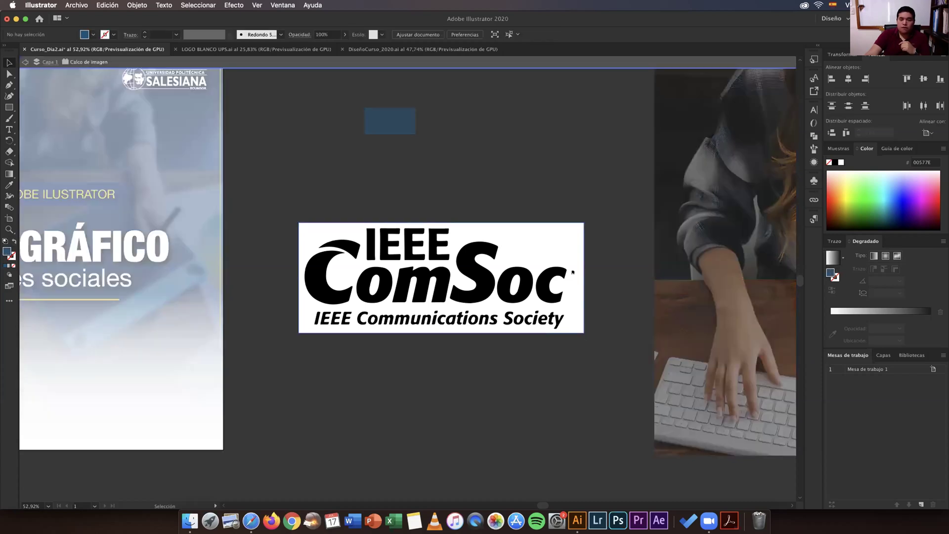
pyautogui.doubleClick(423, 181)
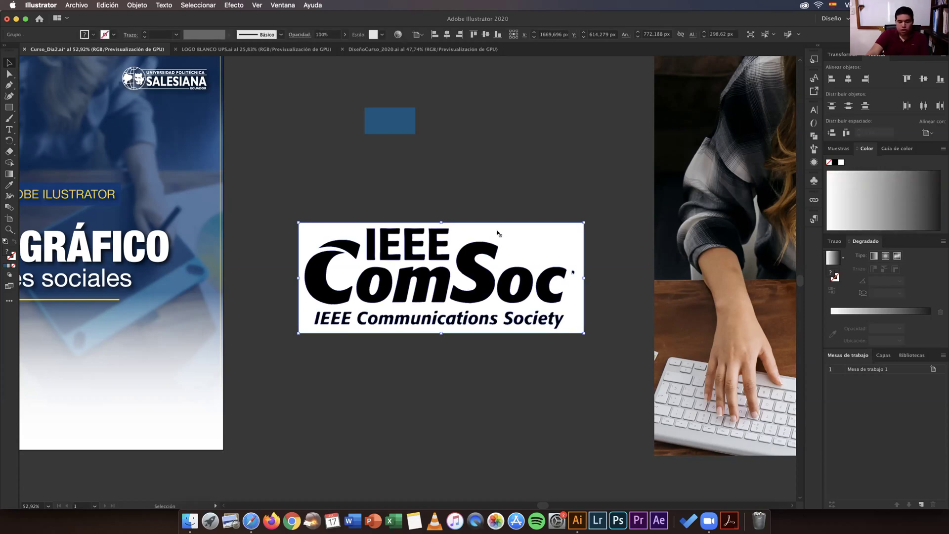
pyautogui.click(514, 221)
pyautogui.click(554, 272)
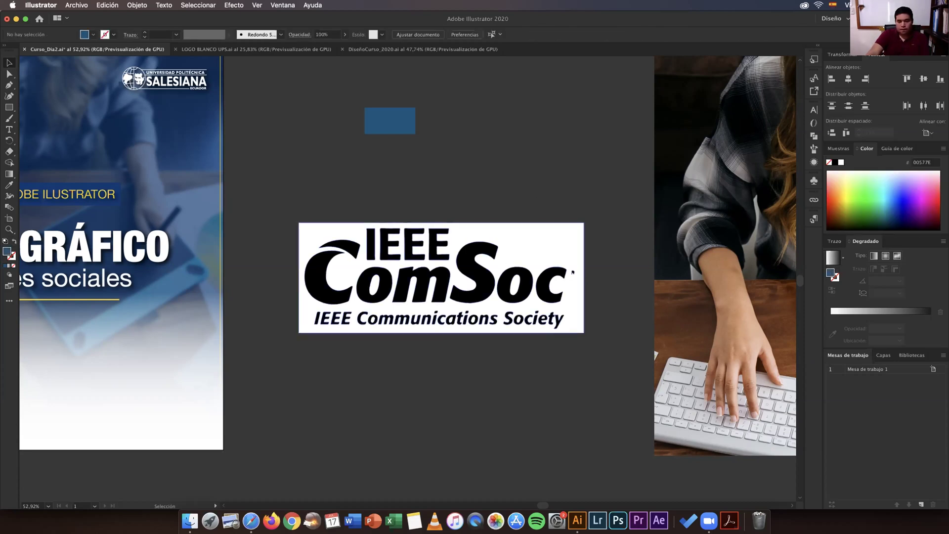
# - Isolate the expanded logo group and delete its white background shape
pyautogui.doubleClick(474, 277)
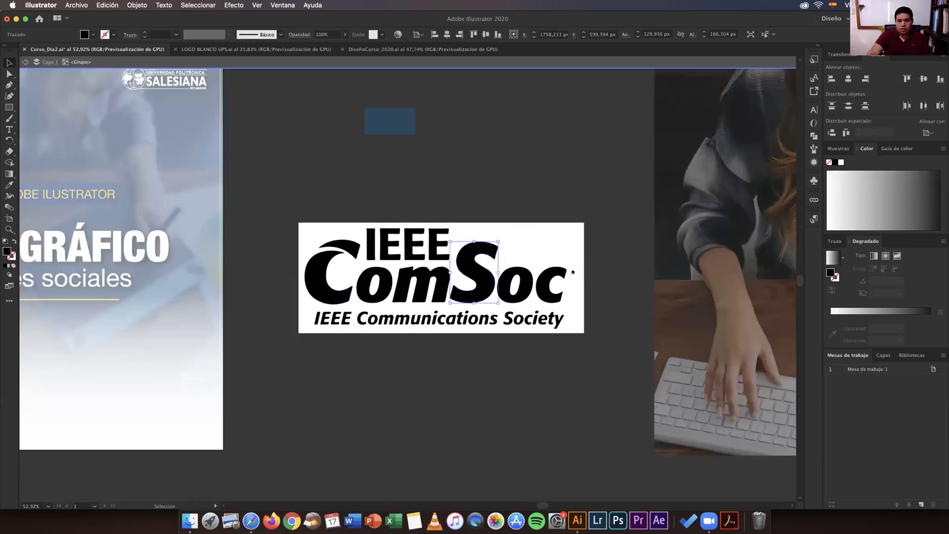
pyautogui.click(405, 285)
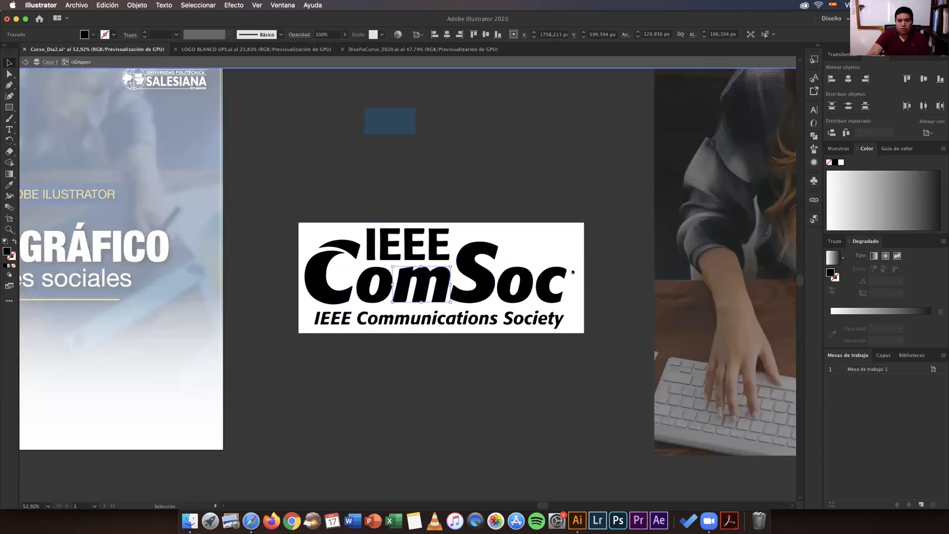
pyautogui.click(529, 172)
pyautogui.click(565, 242)
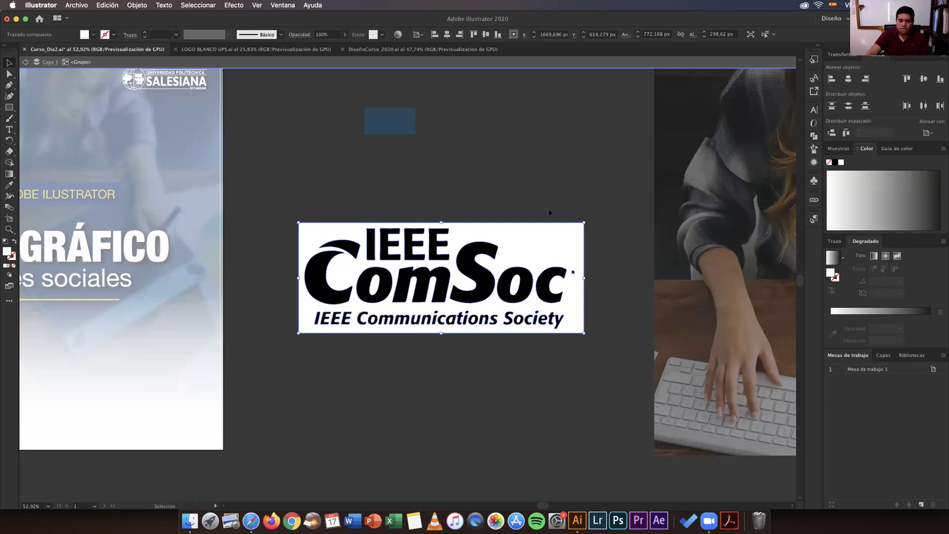
pyautogui.press('Delete')
# - Delete the white fills inside the two letters "o" of "ComSoc"
pyautogui.press('z')
pyautogui.moveTo(462, 265); pyautogui.dragTo(730, 265)
pyautogui.press('v')
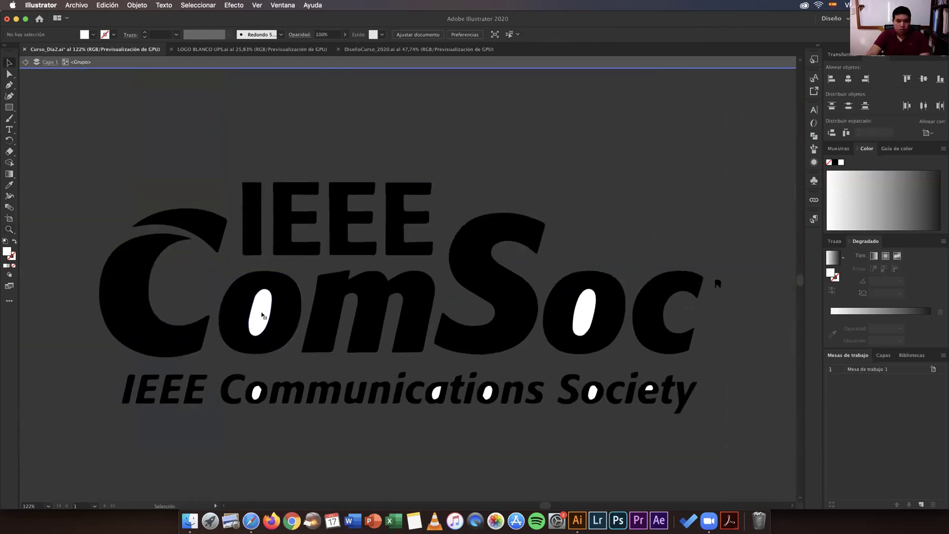
pyautogui.click(263, 315)
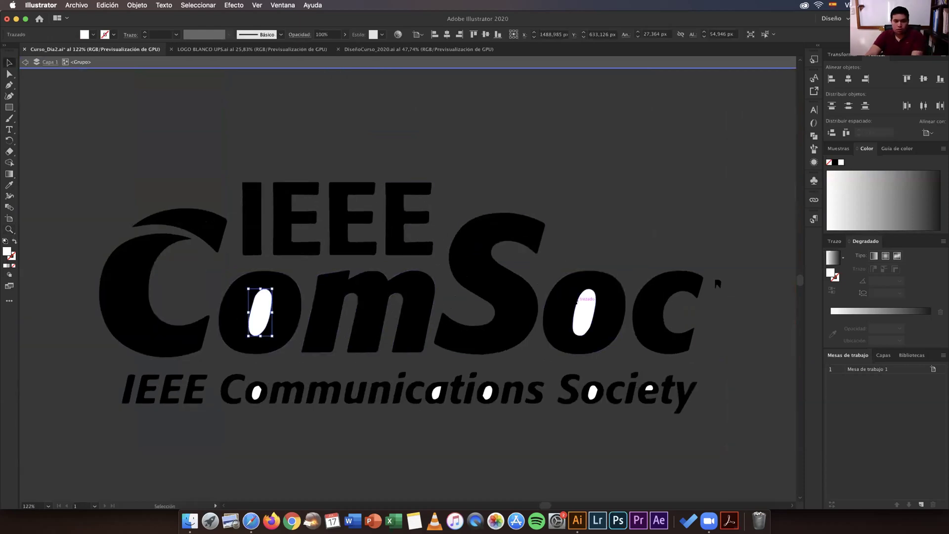
pyautogui.press('Delete')
pyautogui.click(581, 300)
pyautogui.press('Delete')
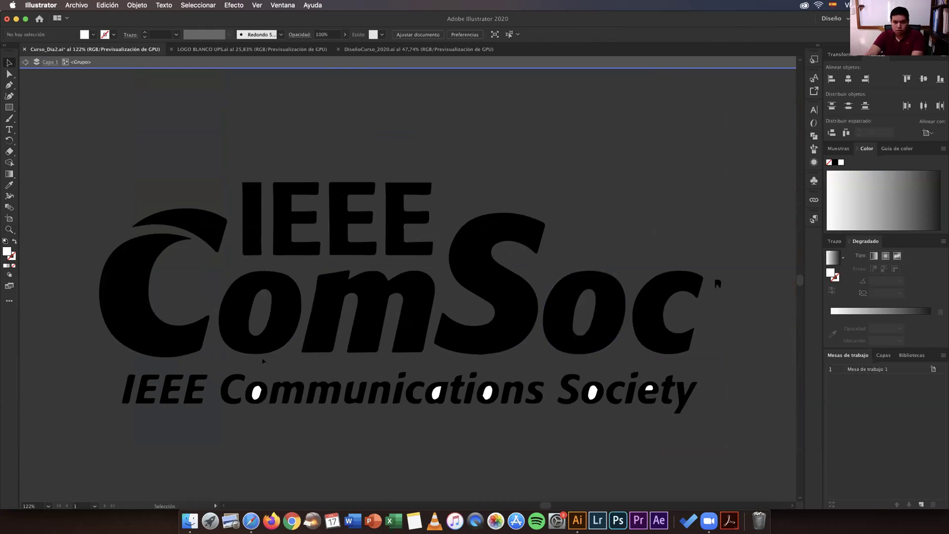
# - Delete the white fills inside the letters of "IEEE Communications Society" and leave the group's isolation mode
pyautogui.click(256, 392)
pyautogui.press('Delete')
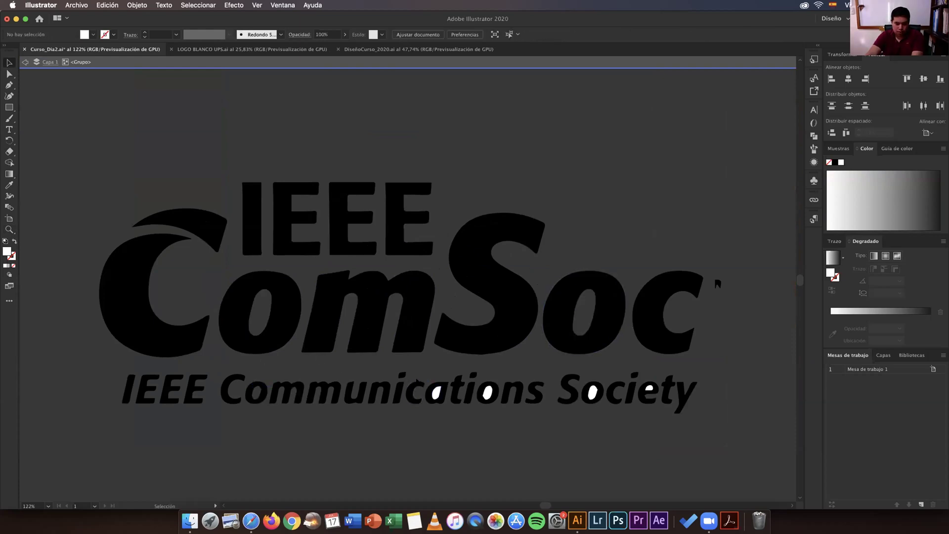
pyautogui.click(436, 392)
pyautogui.press('Delete')
pyautogui.click(487, 392)
pyautogui.press('Delete')
pyautogui.click(592, 392)
pyautogui.press('Delete')
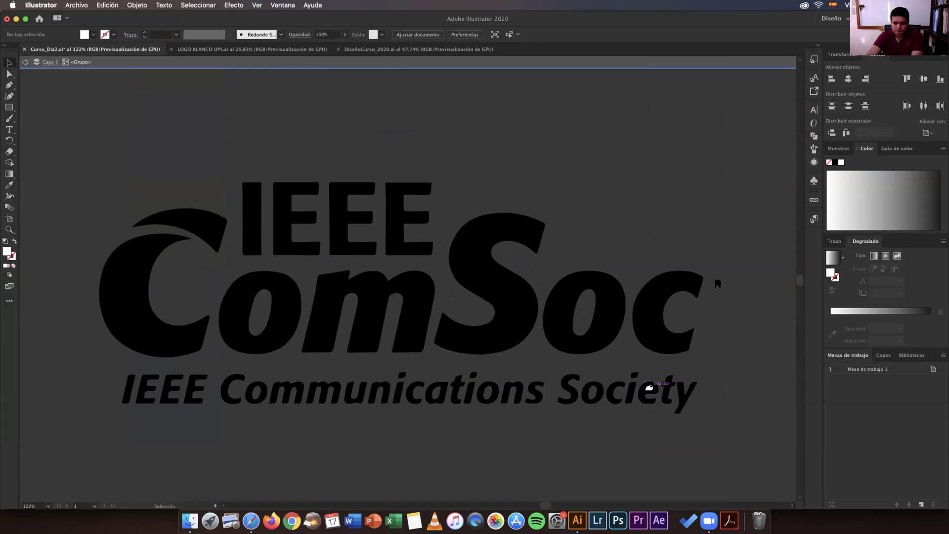
pyautogui.click(649, 388)
pyautogui.press('Delete')
pyautogui.press('Escape')
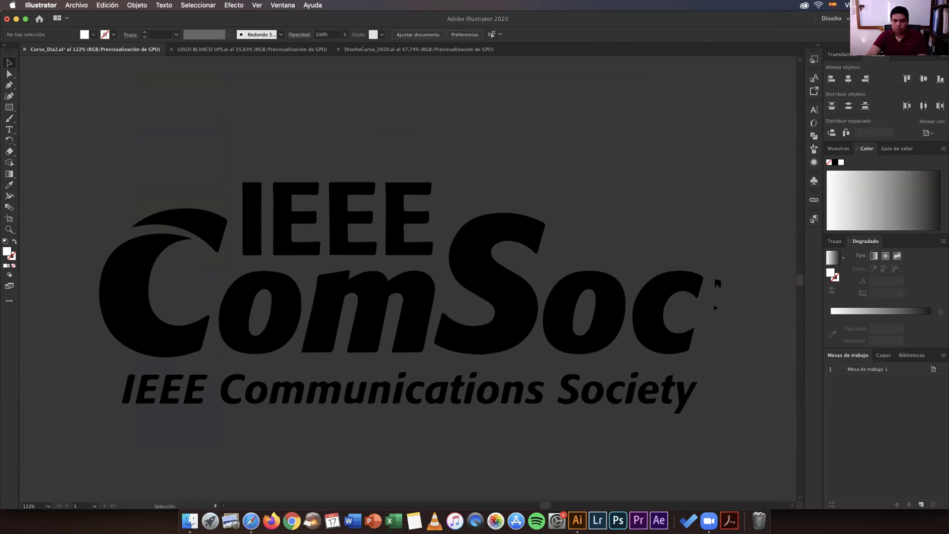
# - Recolour the whole logo group with the blue 00577E sampled from the small rectangle above it
pyautogui.press('z')
pyautogui.scroll(-5, 714, 317)
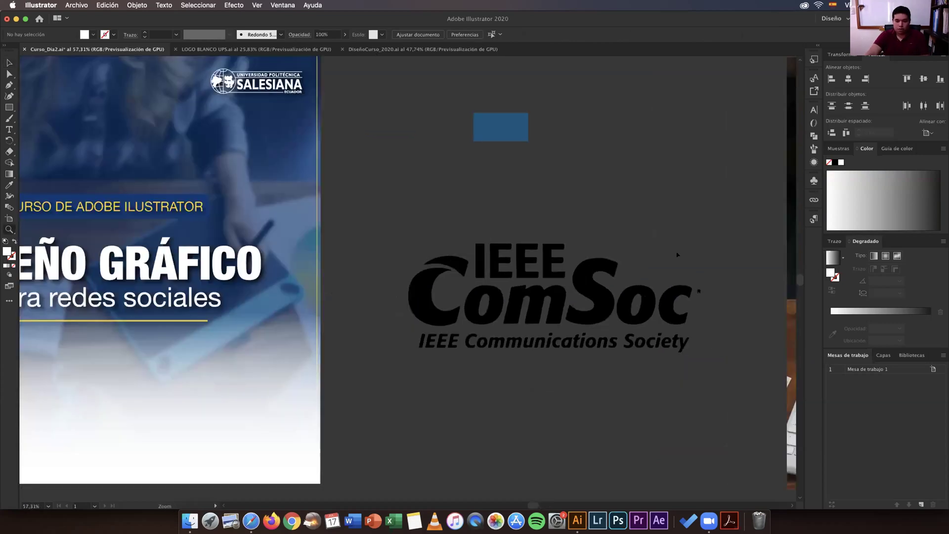
pyautogui.scroll(-3, 678, 255)
pyautogui.press('v')
pyautogui.click(633, 257)
pyautogui.press('super+shift+a')
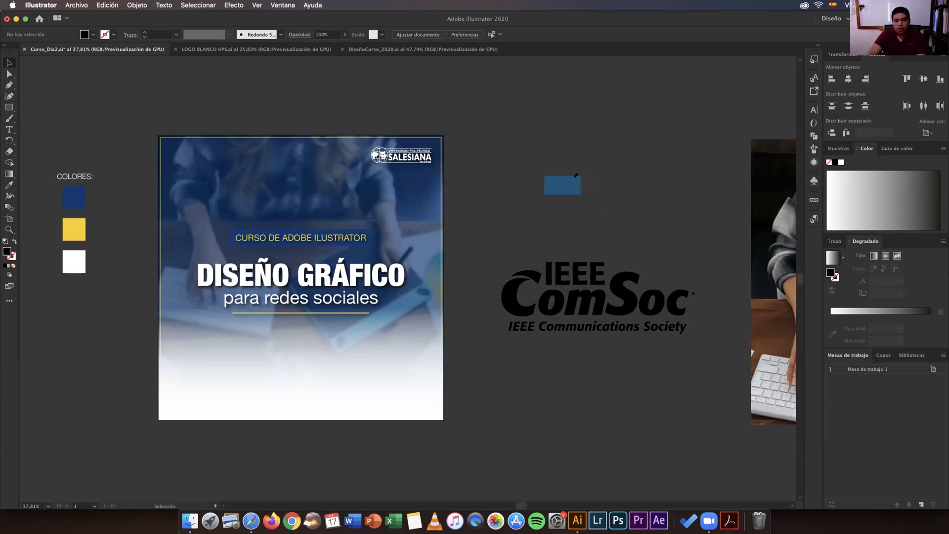
pyautogui.press('i')
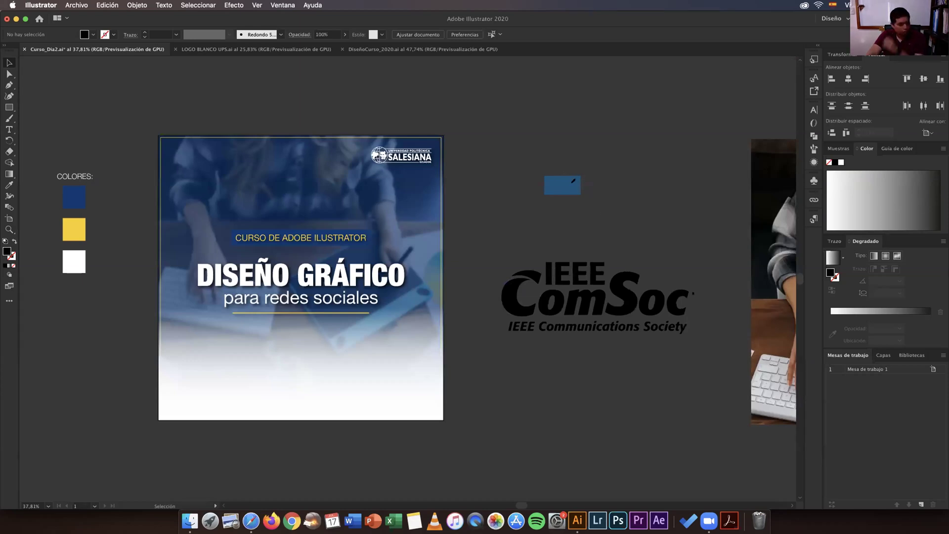
pyautogui.press('super+z')
pyautogui.click(572, 182)
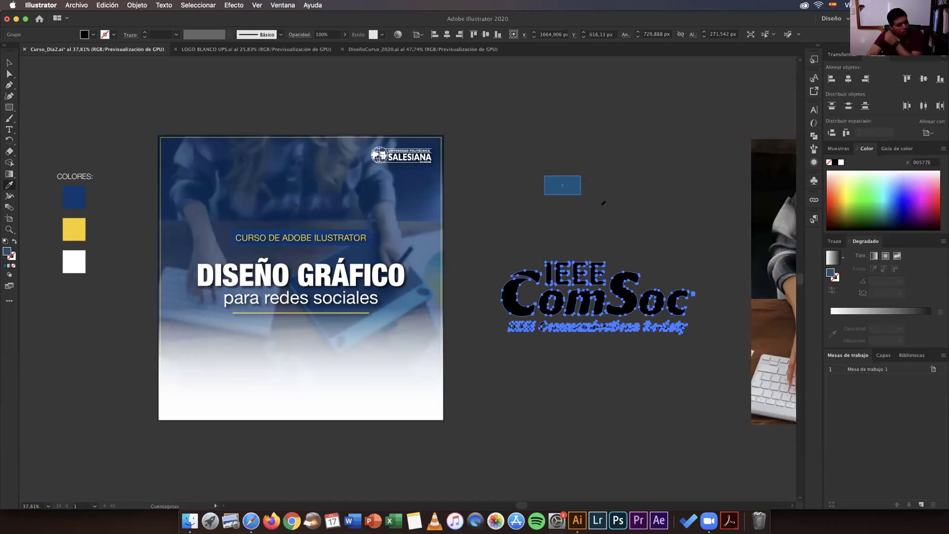
pyautogui.press('v')
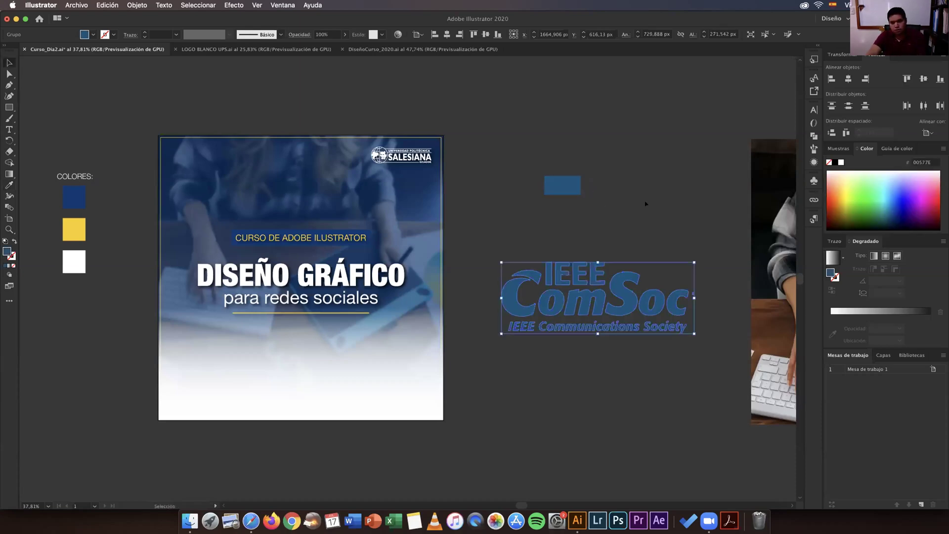
pyautogui.click(646, 203)
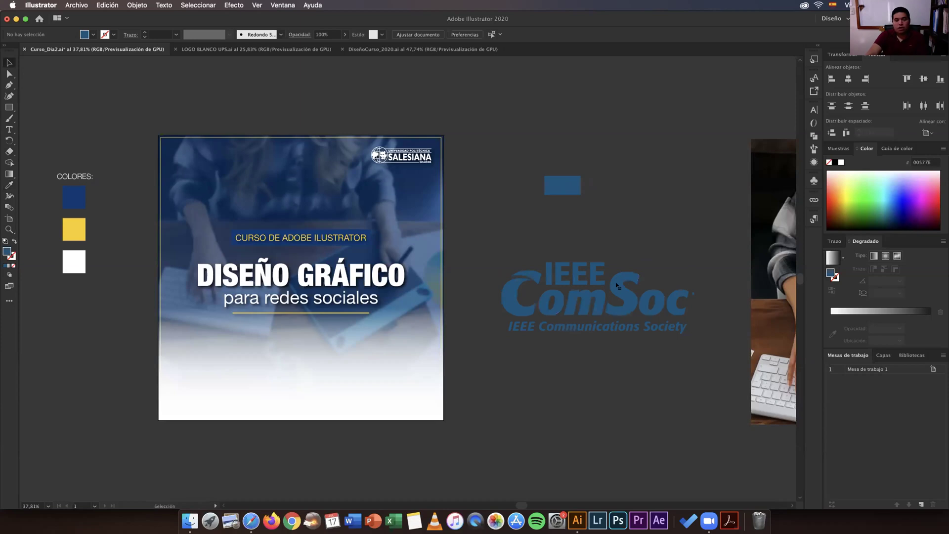
# - Examine the recoloured vector logo as a group and the edges of its letter "C" up close
pyautogui.click(617, 286)
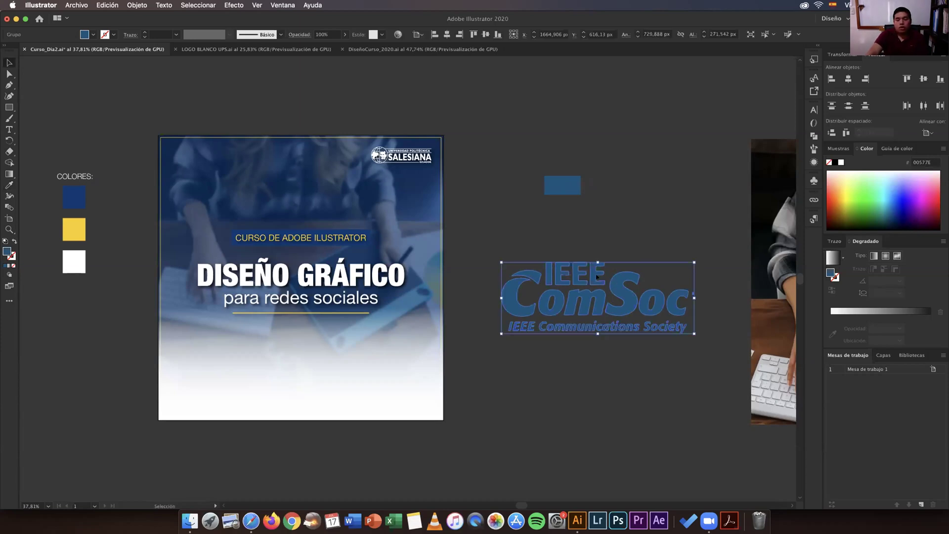
pyautogui.press('super+shift+a')
pyautogui.click(580, 270)
pyautogui.click(560, 248)
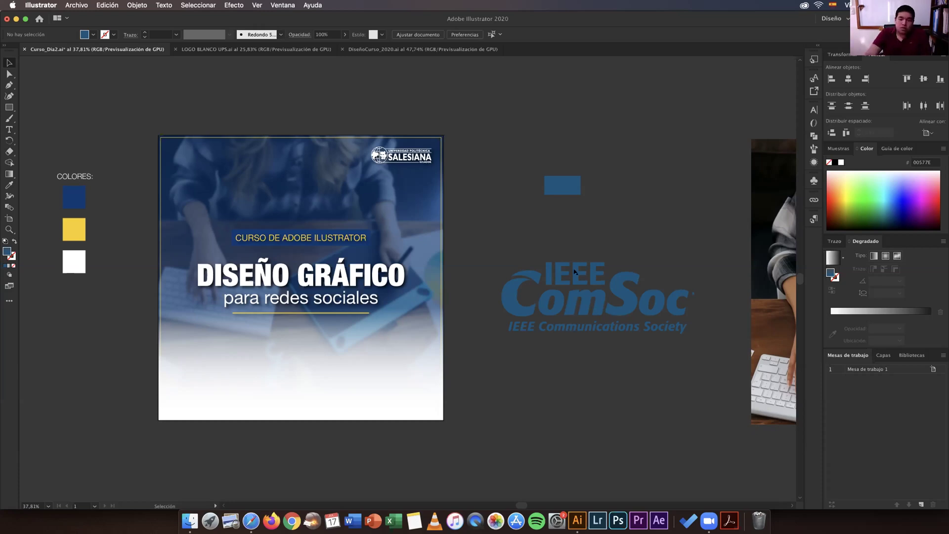
pyautogui.click(617, 294)
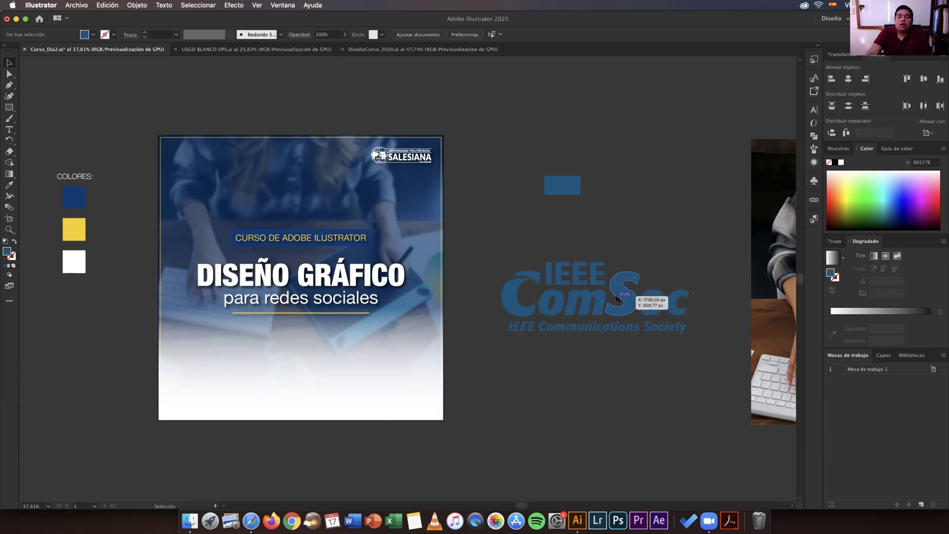
pyautogui.click(642, 254)
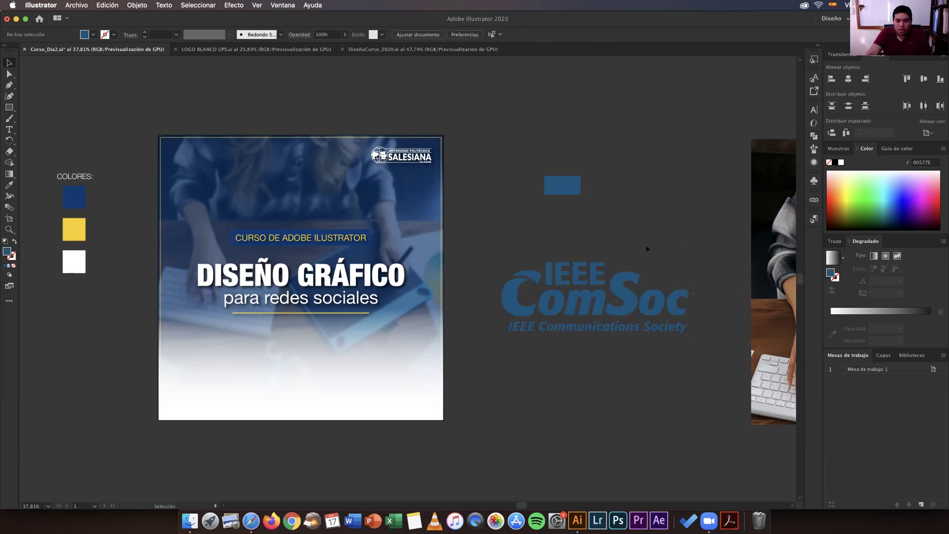
pyautogui.click(618, 292)
pyautogui.press('z')
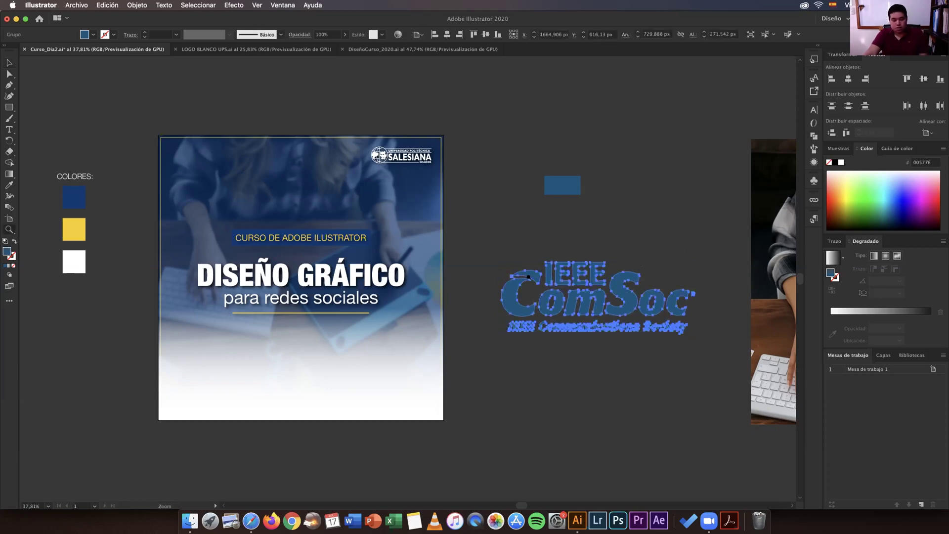
pyautogui.moveTo(613, 265); pyautogui.dragTo(529, 361)
pyautogui.moveTo(573, 277); pyautogui.dragTo(530, 282)
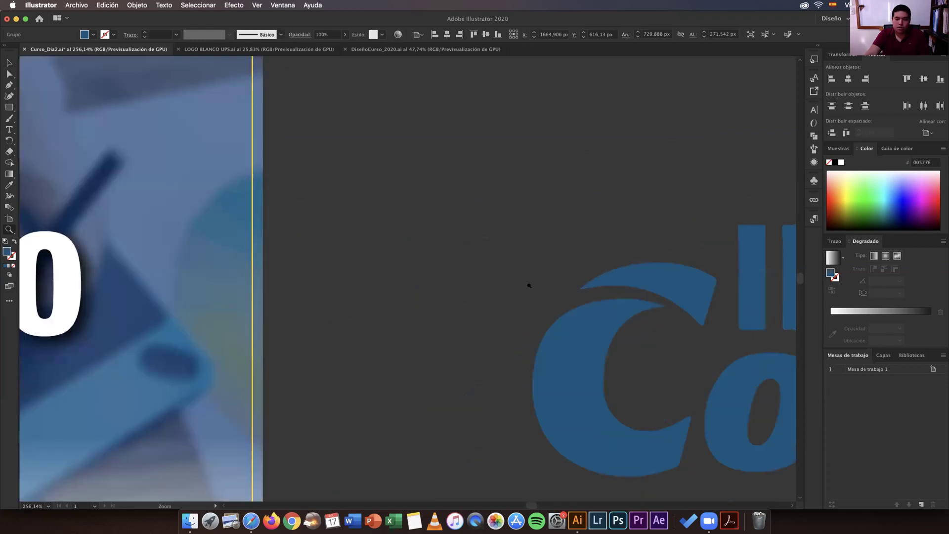
pyautogui.moveTo(670, 293); pyautogui.dragTo(544, 265)
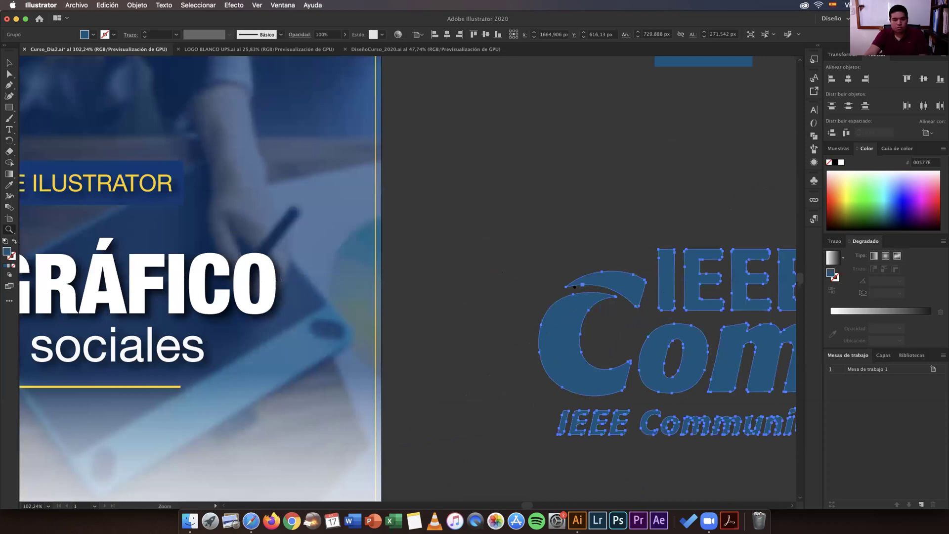
pyautogui.scroll(-2, 574, 286)
pyautogui.scroll(-2, 760, 234)
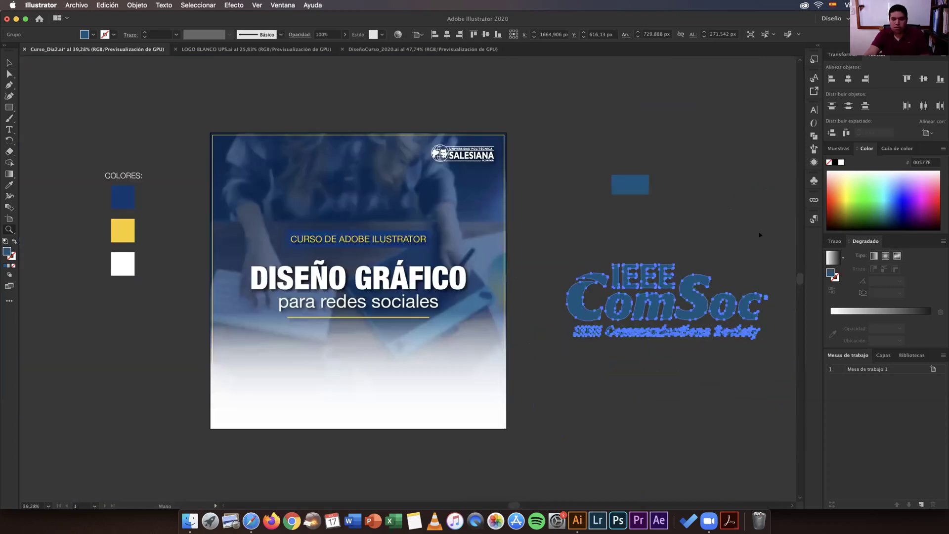
pyautogui.click(760, 235)
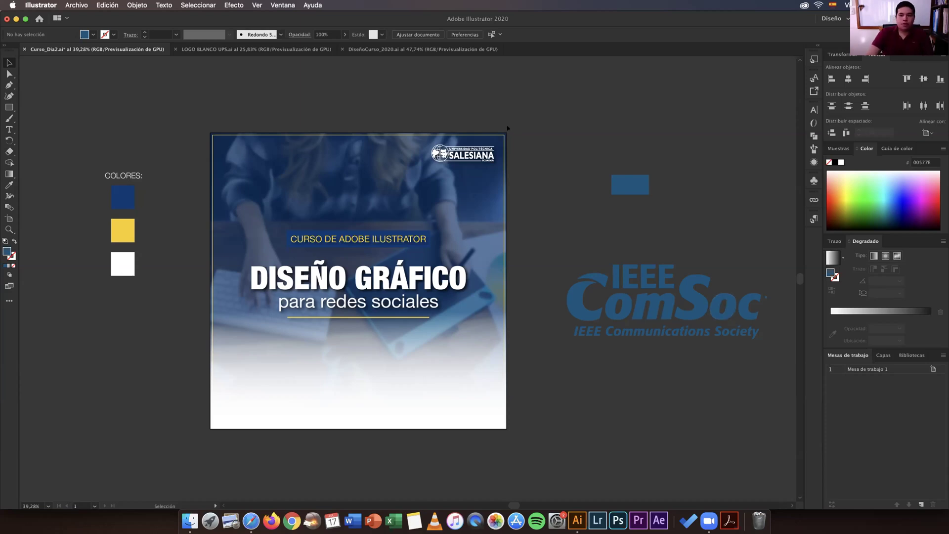
# - Copy the yellow calendar and clock icons from DiseñoCurso_2020.ai onto the white lower area of the Curso_Dia2 post
pyautogui.click(440, 51)
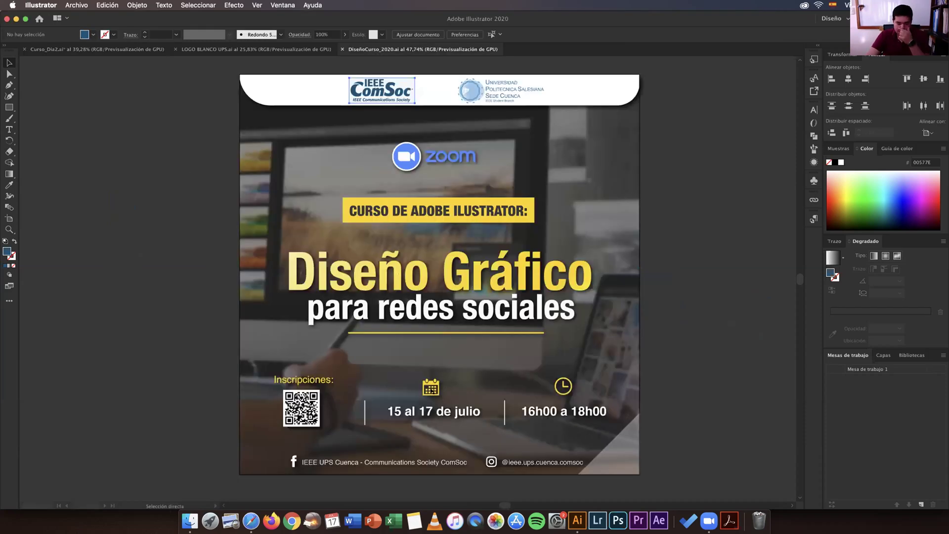
pyautogui.click(431, 389)
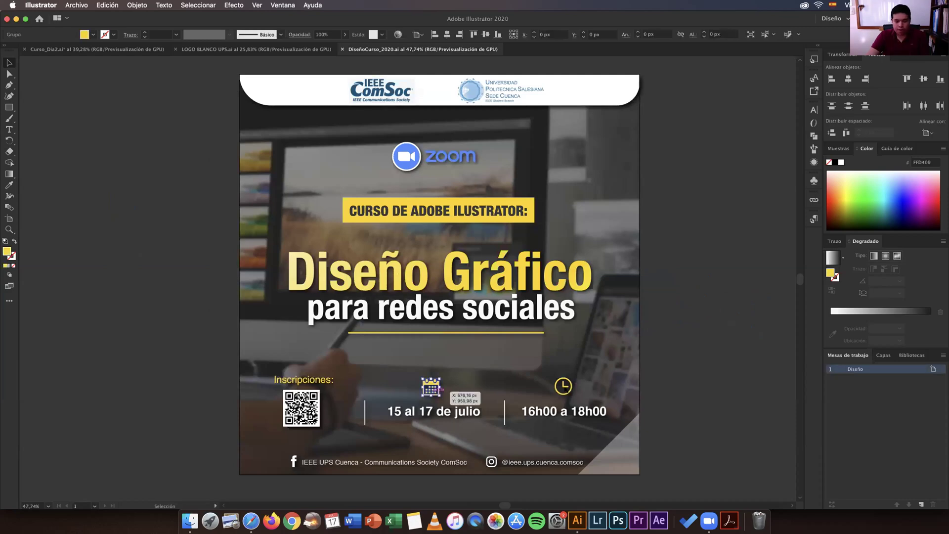
pyautogui.keyDown('shift'); pyautogui.click(565, 388); pyautogui.keyUp('shift')
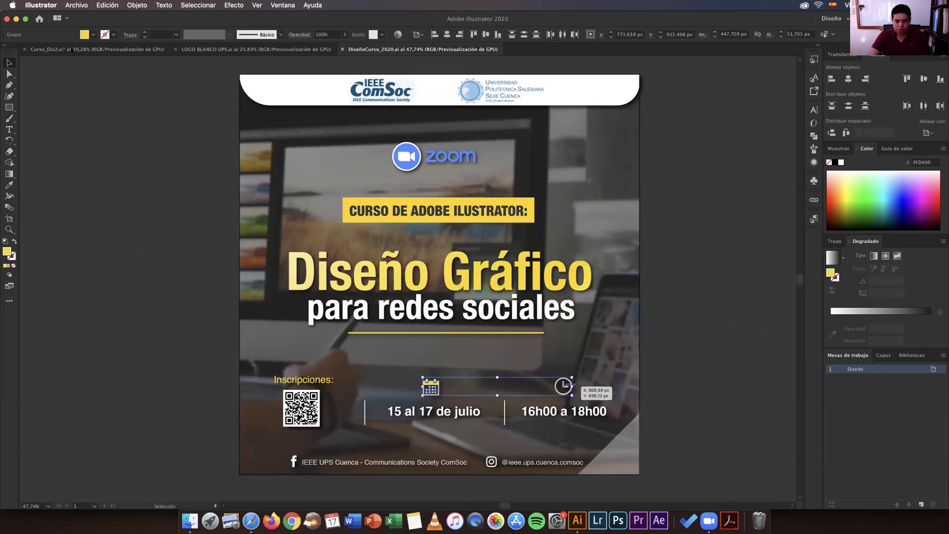
pyautogui.moveTo(426, 278); pyautogui.dragTo(542, 396)
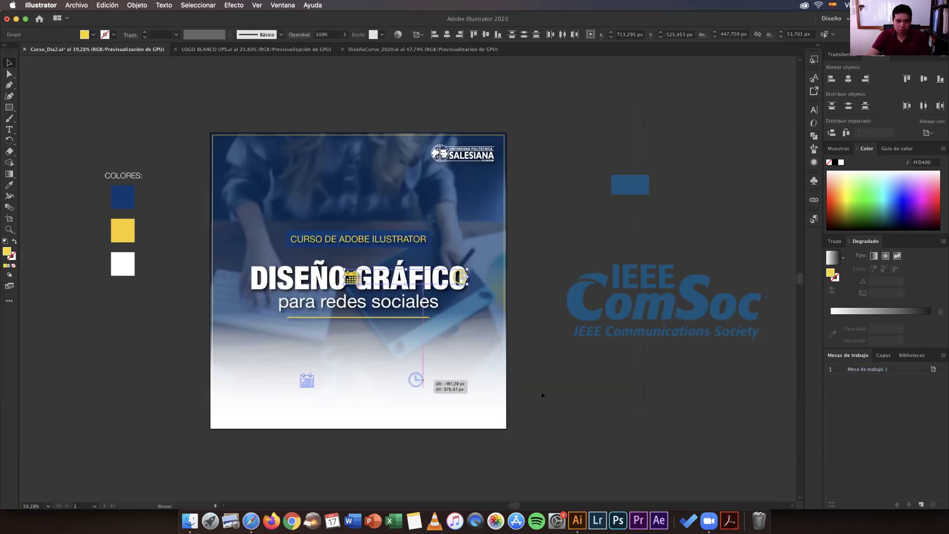
pyautogui.moveTo(551, 360); pyautogui.dragTo(551, 359)
# - Recolour the calendar and clock icons with the dark blue 003976 sampled from the colour palette
pyautogui.click(330, 375)
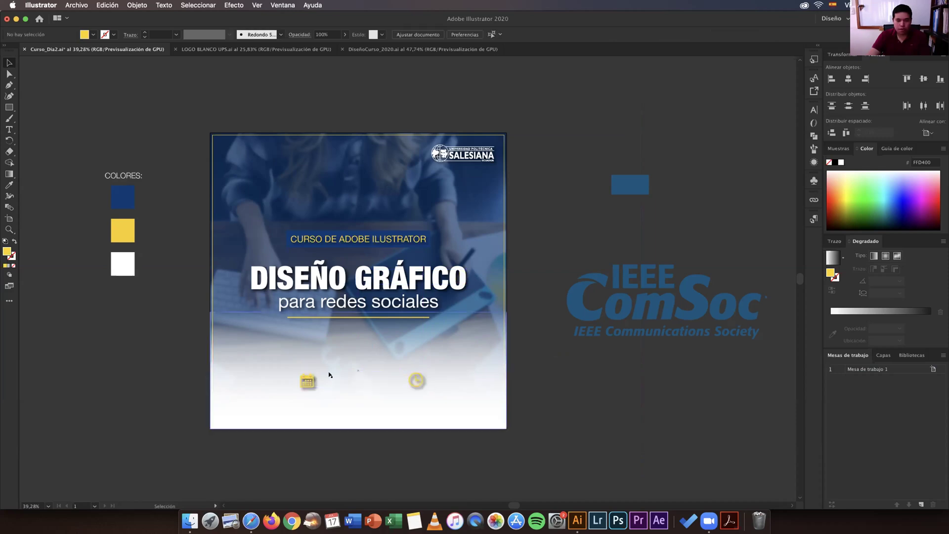
pyautogui.click(416, 381)
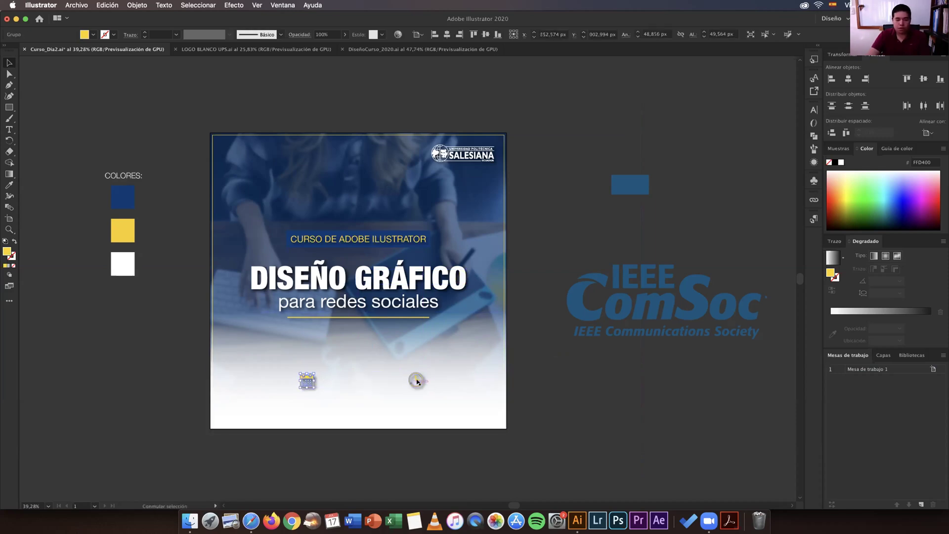
pyautogui.press('i')
pyautogui.click(123, 197)
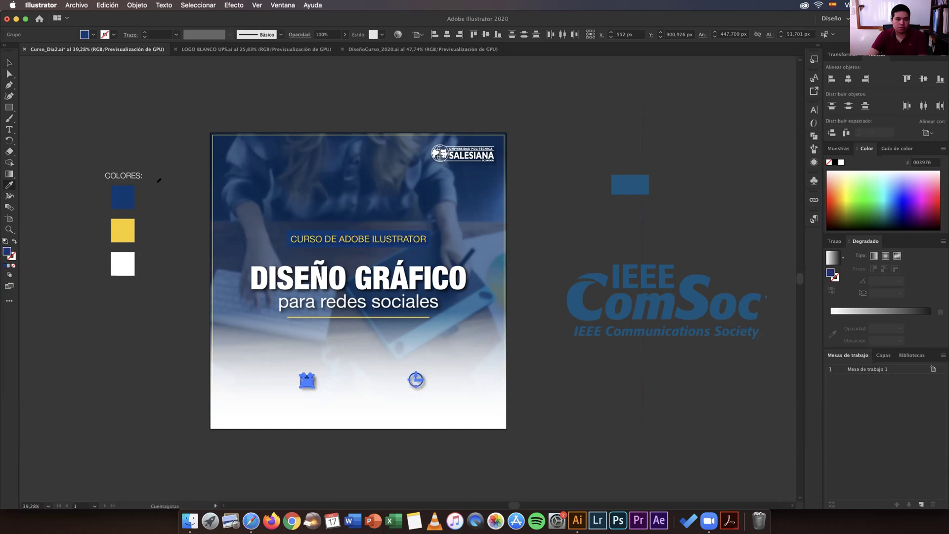
pyautogui.press('v')
pyautogui.click(275, 343)
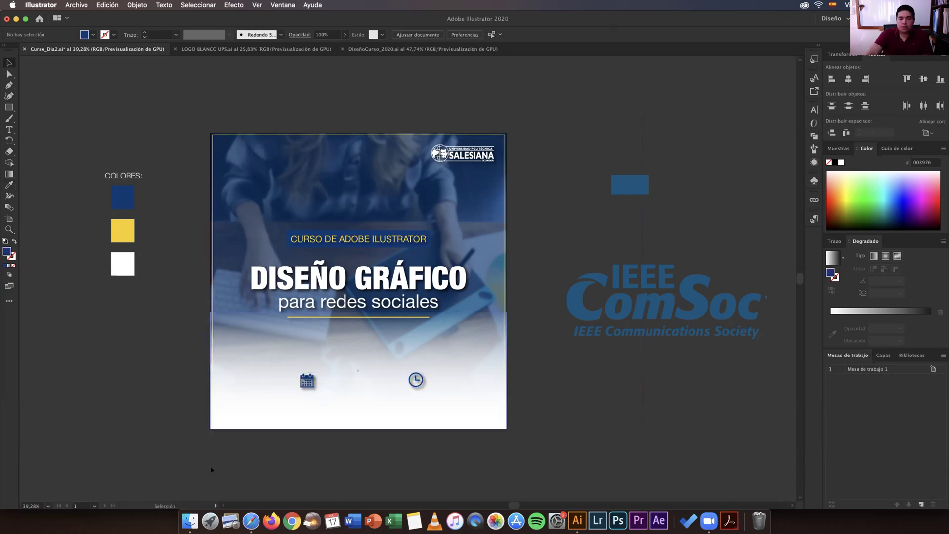
# - Switch to Safari, search Freepik's icons for "reloj" and open the Clock circular outline icon
pyautogui.click(253, 517)
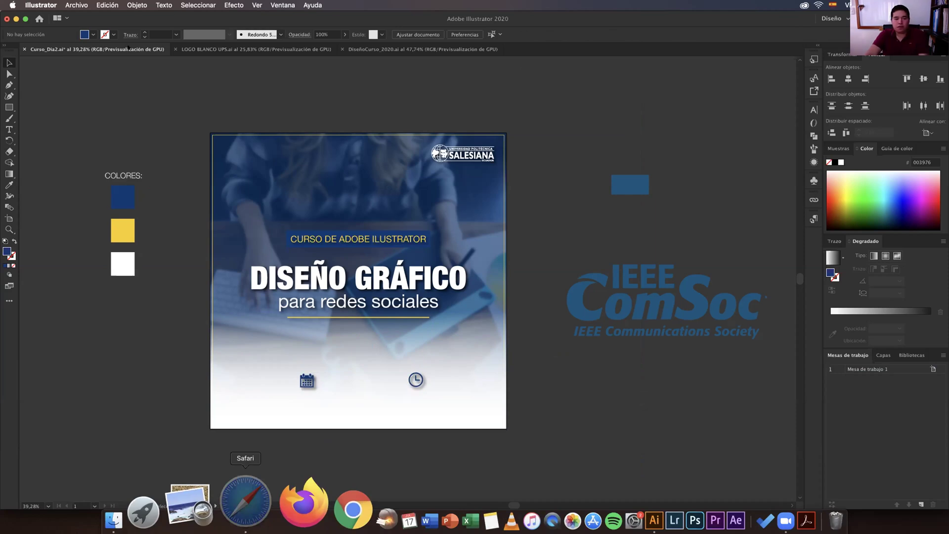
pyautogui.click(245, 500)
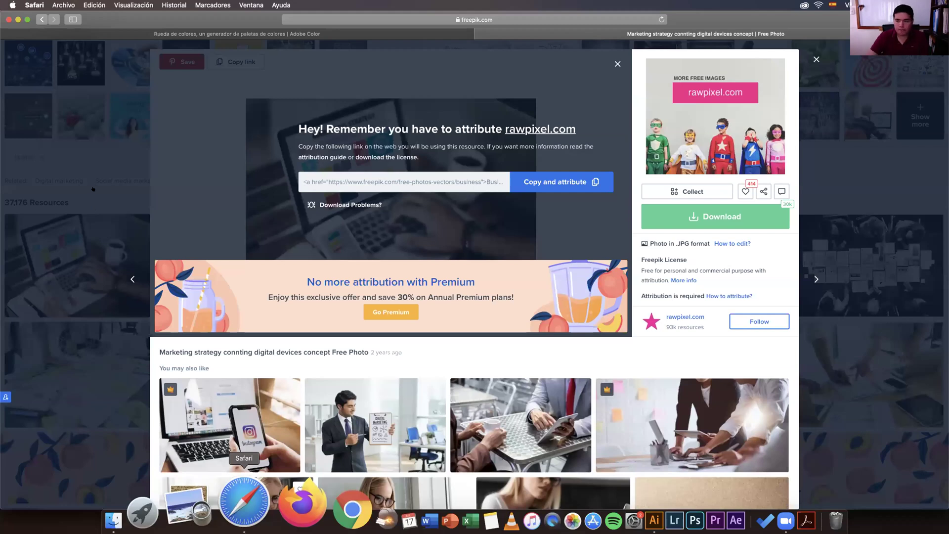
pyautogui.press('Escape')
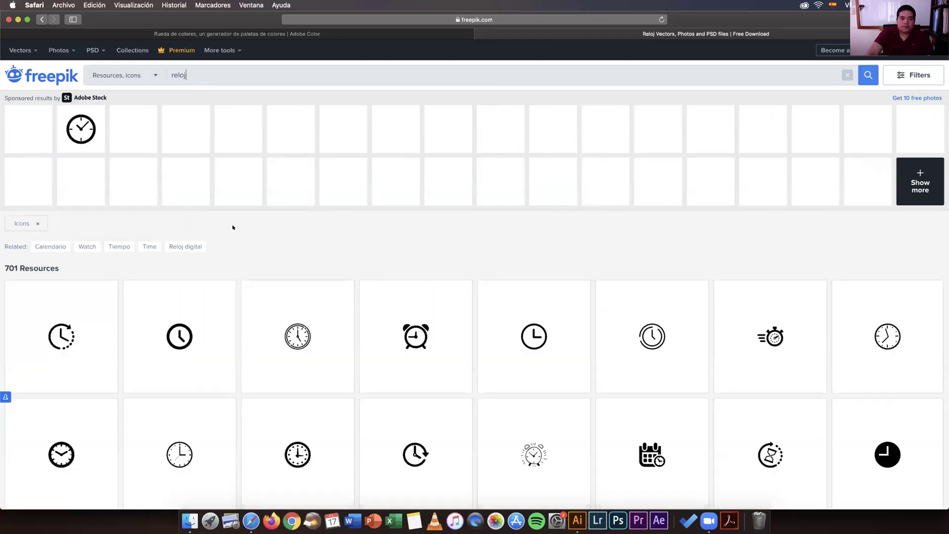
pyautogui.moveTo(85, 295)
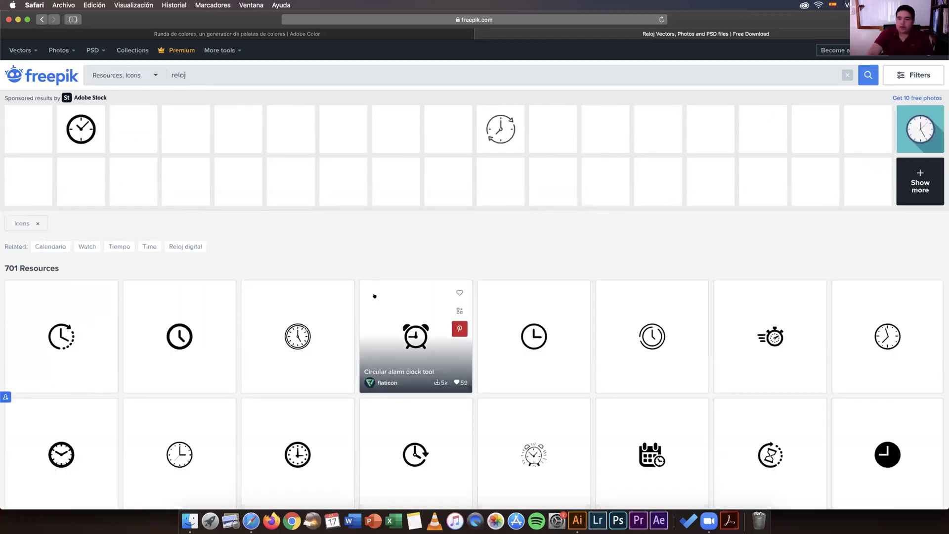
pyautogui.scroll(-2, 372, 297)
pyautogui.scroll(-3, 372, 297)
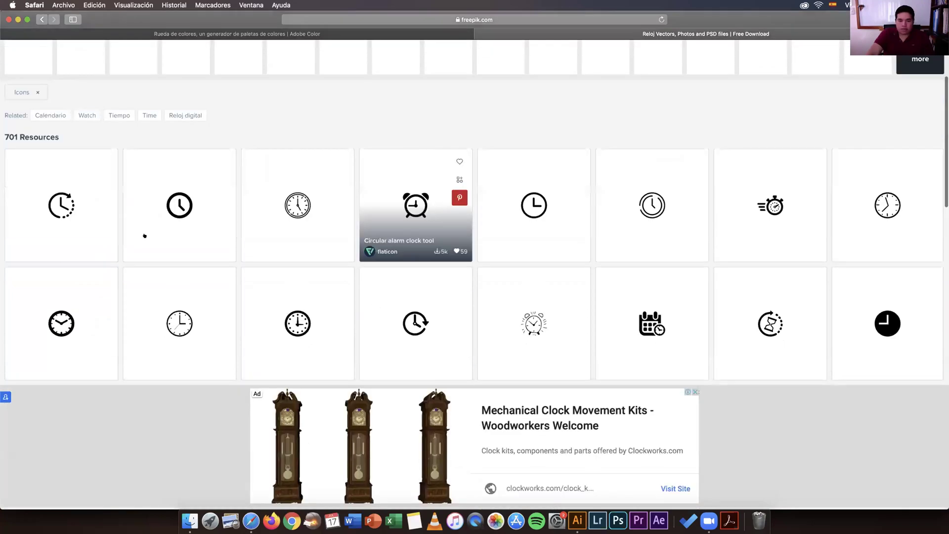
pyautogui.scroll(1, 102, 237)
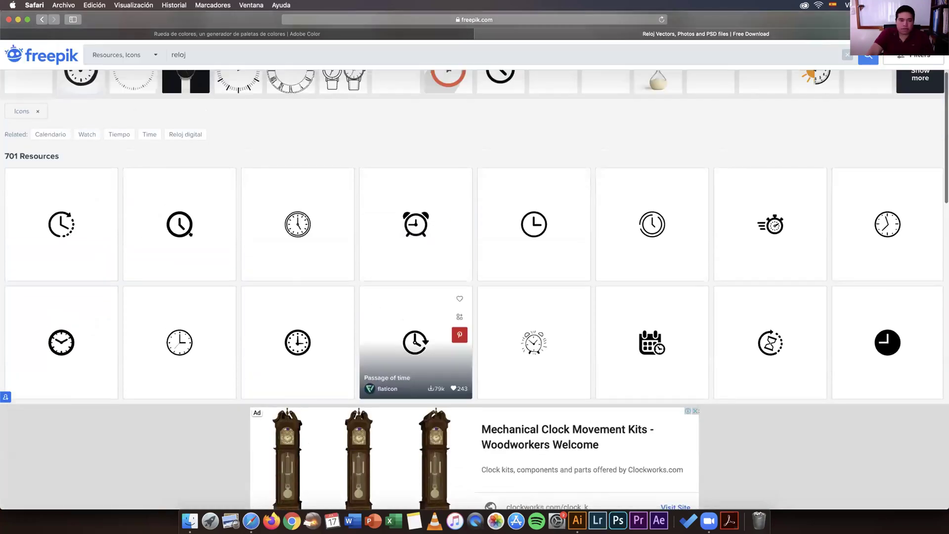
pyautogui.scroll(1, 212, 235)
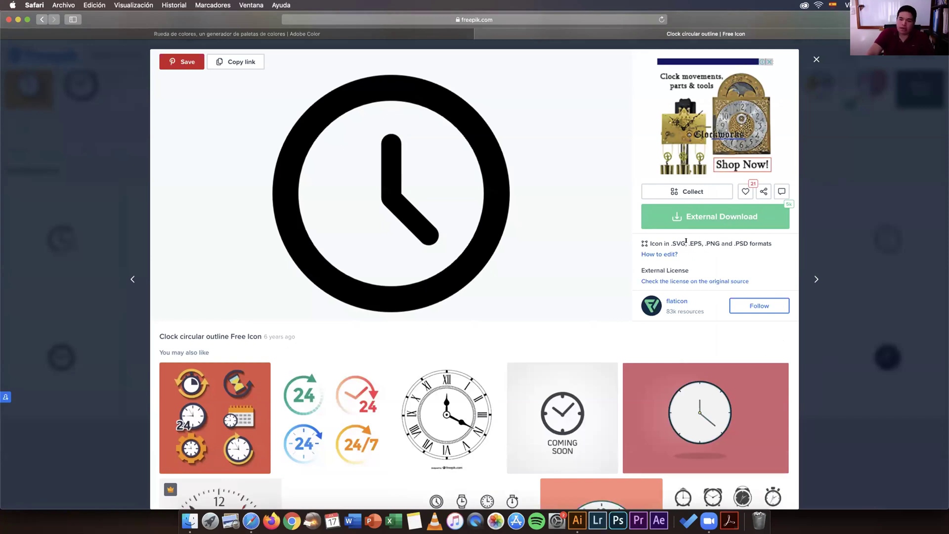
# - Check the icon's available file formats and download the Clock circular outline icon from Flaticon as an SVG file
pyautogui.moveTo(699, 241); pyautogui.dragTo(685, 242)
pyautogui.scroll(-1, 686, 242)
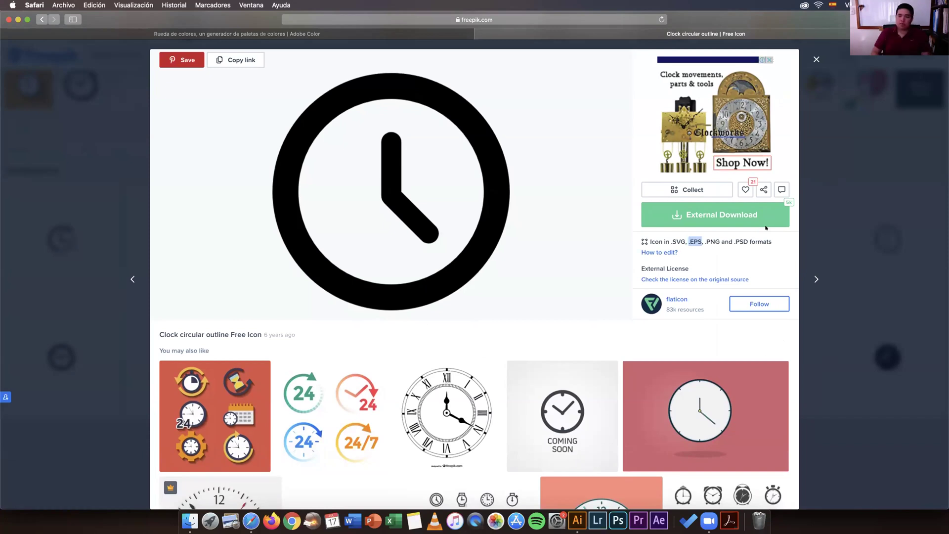
pyautogui.click(735, 216)
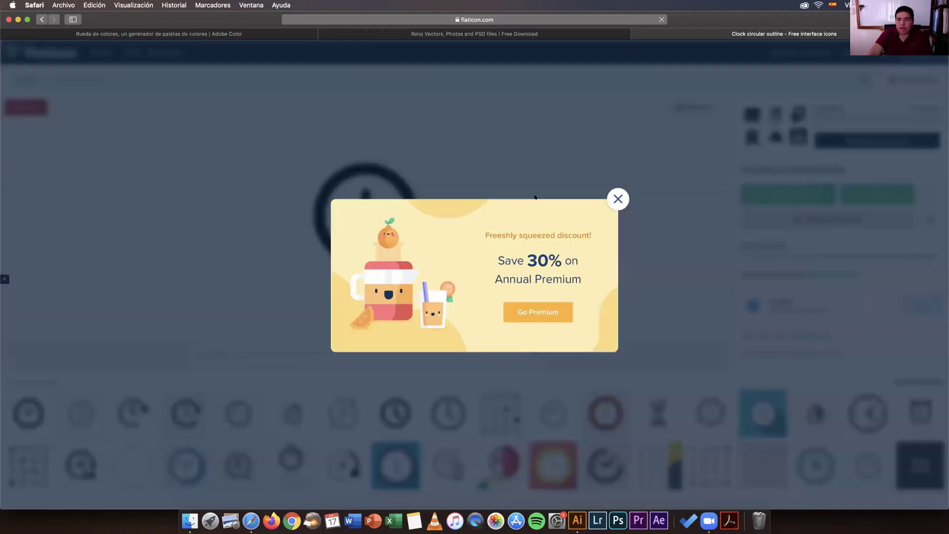
pyautogui.click(617, 199)
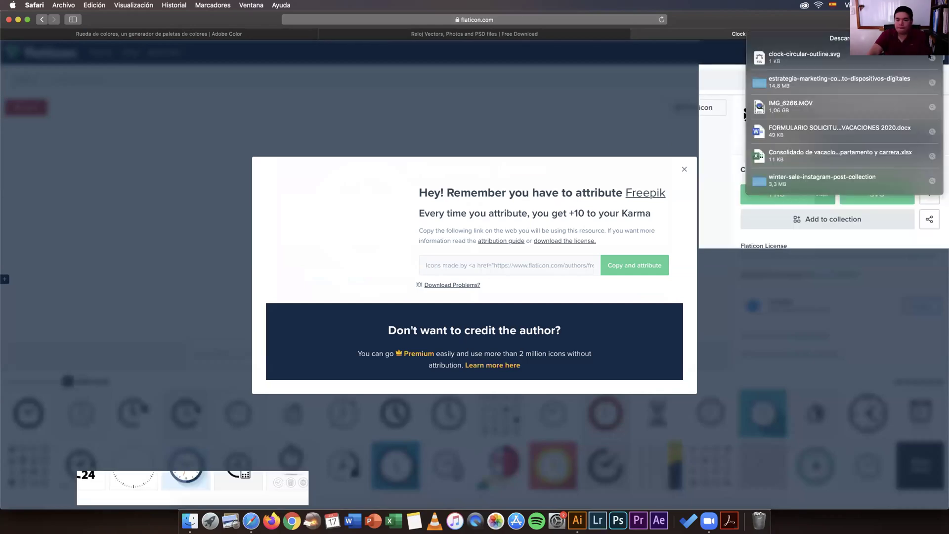
# - Open the downloaded clock-circular-outline.svg from the Descargas folder in Adobe Illustrator 2020
pyautogui.click(321, 114)
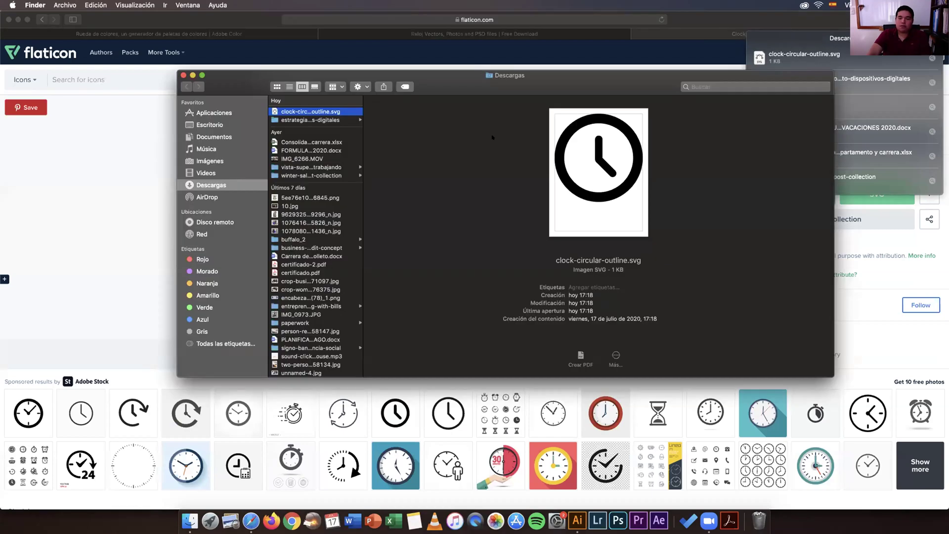
pyautogui.rightClick(321, 112)
pyautogui.moveTo(386, 124)
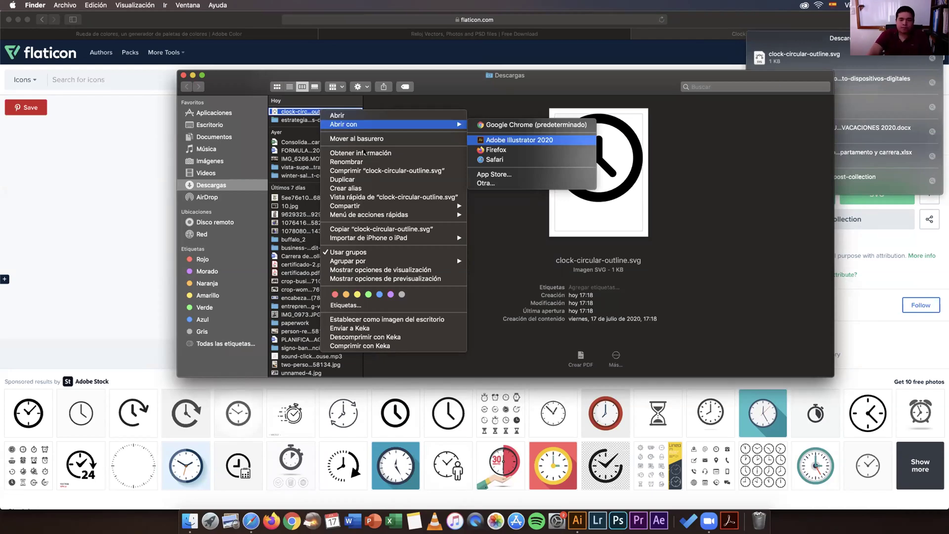
pyautogui.press('Return')
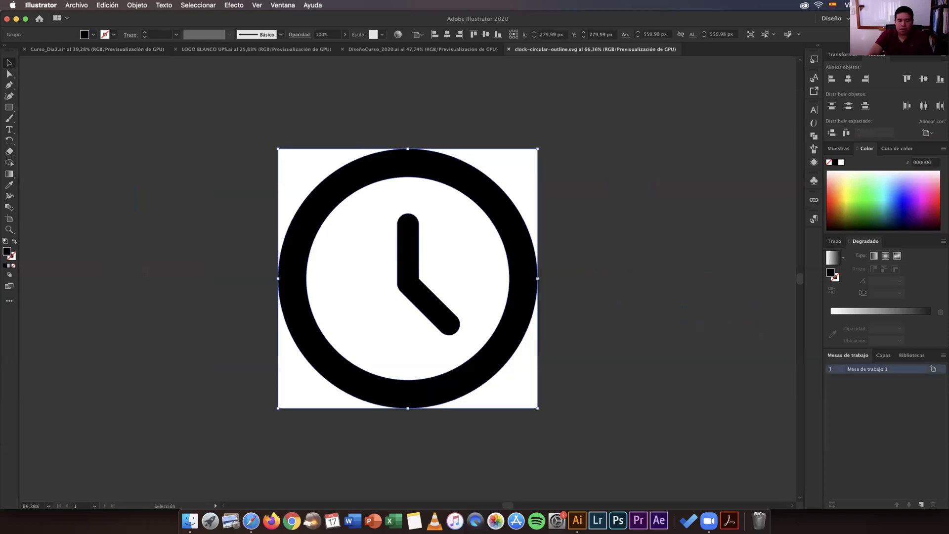
# - Replace the old clock icon on the Curso_Dia2 post with the downloaded one, scaled down to about 56 px wide
pyautogui.click(57, 49)
pyautogui.click(411, 381)
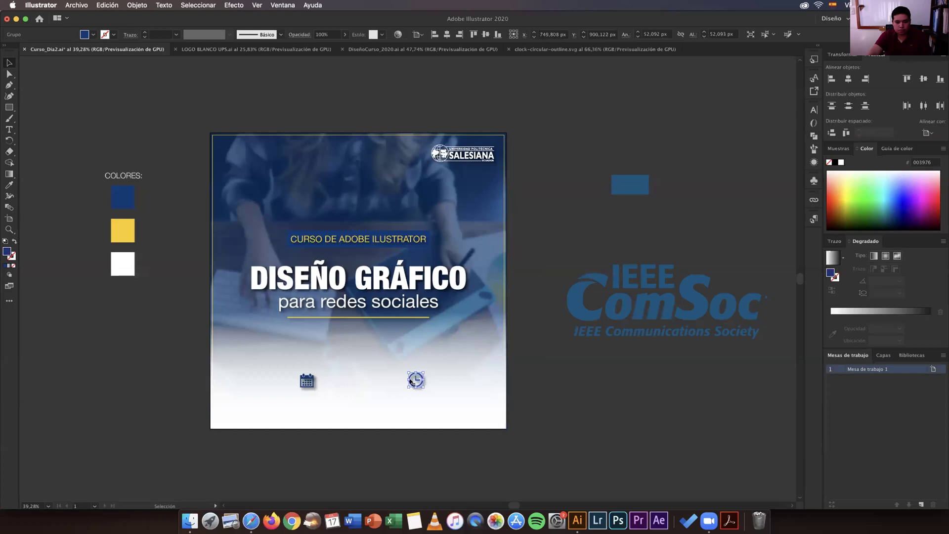
pyautogui.moveTo(411, 381); pyautogui.dragTo(328, 382)
pyautogui.press('Delete')
pyautogui.press('cmd+v')
pyautogui.moveTo(485, 279); pyautogui.dragTo(352, 380)
# - Recolour the new clock icon with the palette's dark blue 003976, remove the calendar icon and move the clock to the left of the white area
pyautogui.press('i')
pyautogui.click(123, 197)
pyautogui.press('v')
pyautogui.click(307, 377)
pyautogui.moveTo(343, 381); pyautogui.dragTo(278, 375)
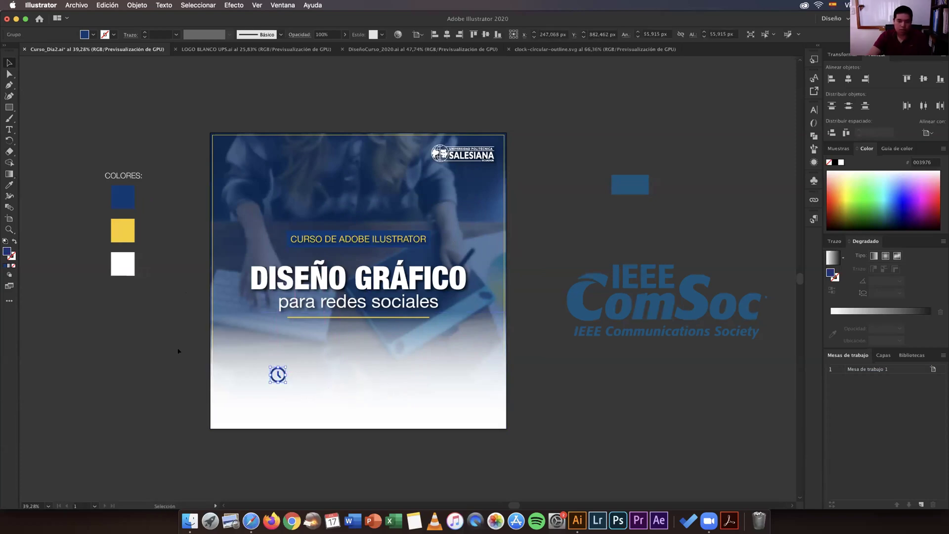
pyautogui.click(179, 351)
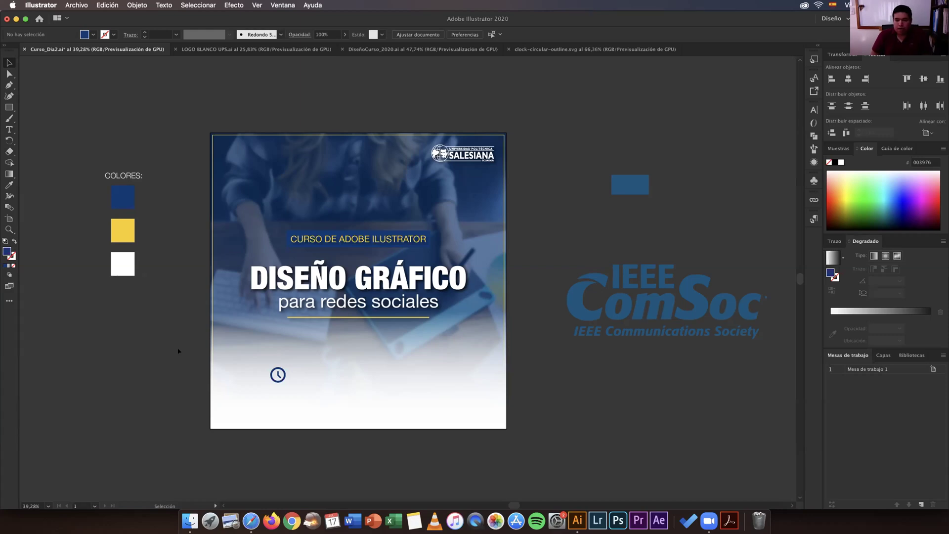
# - Move the Salesiana logo inward from the post's corner and place the IEEE ComSoc logo to its left, scaled to about 237 px wide
pyautogui.click(655, 314)
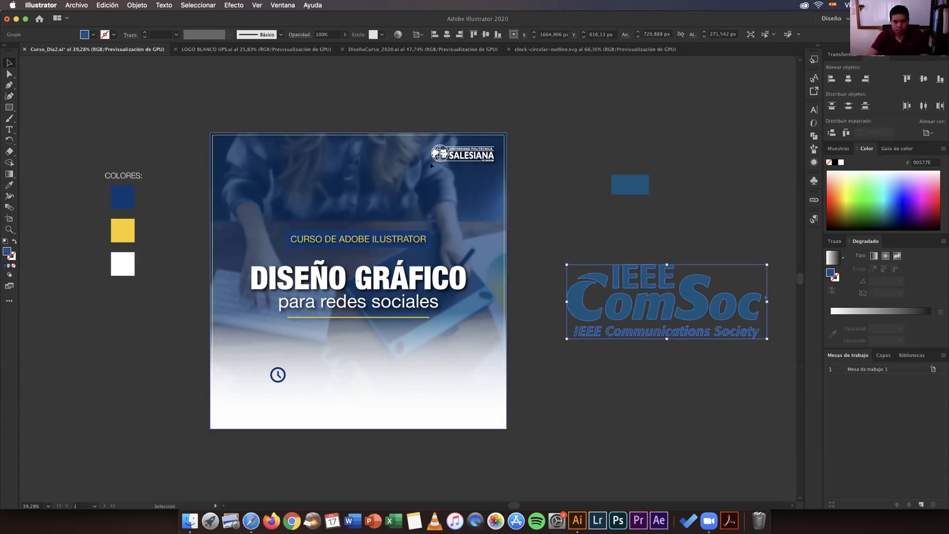
pyautogui.moveTo(500, 148); pyautogui.dragTo(473, 156)
pyautogui.click(569, 222)
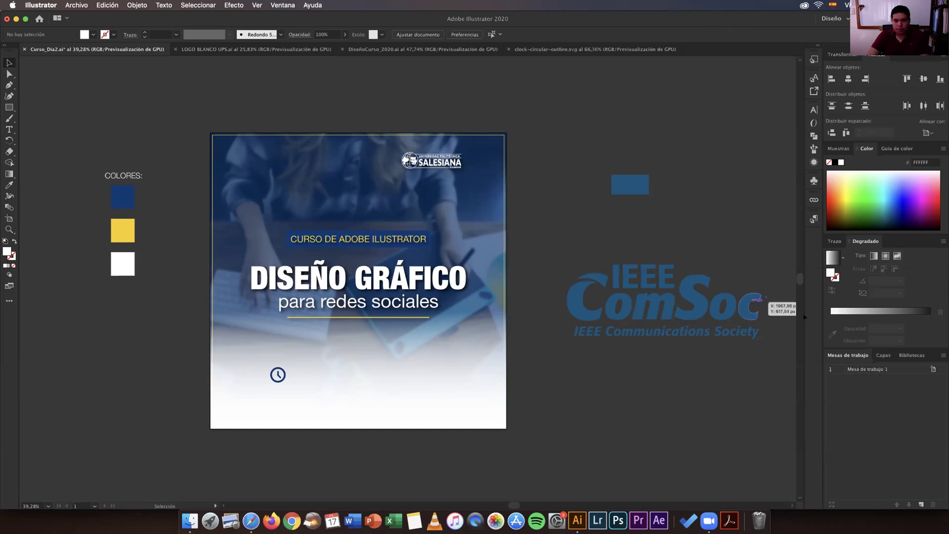
pyautogui.click(760, 299)
pyautogui.moveTo(761, 298); pyautogui.dragTo(370, 167)
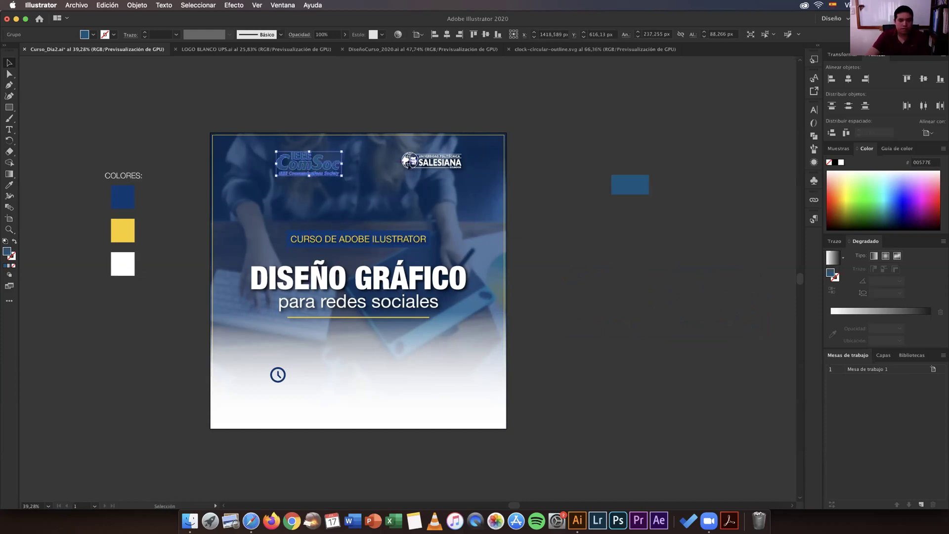
# - Enlarge the Salesiana logo slightly and position it level with the IEEE ComSoc logo at the top of the post
pyautogui.click(443, 165)
pyautogui.click(435, 168)
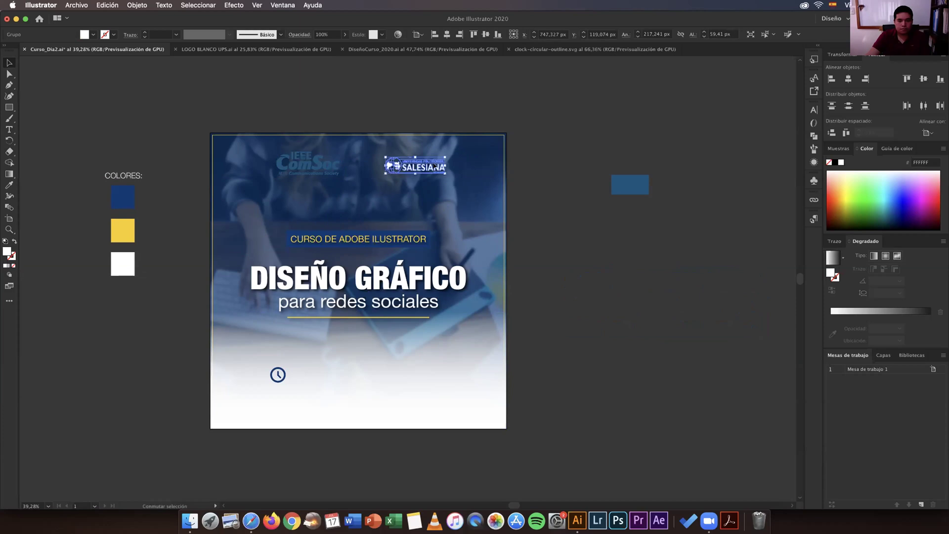
pyautogui.moveTo(434, 167); pyautogui.dragTo(425, 161)
pyautogui.moveTo(300, 161); pyautogui.dragTo(301, 160)
pyautogui.click(194, 138)
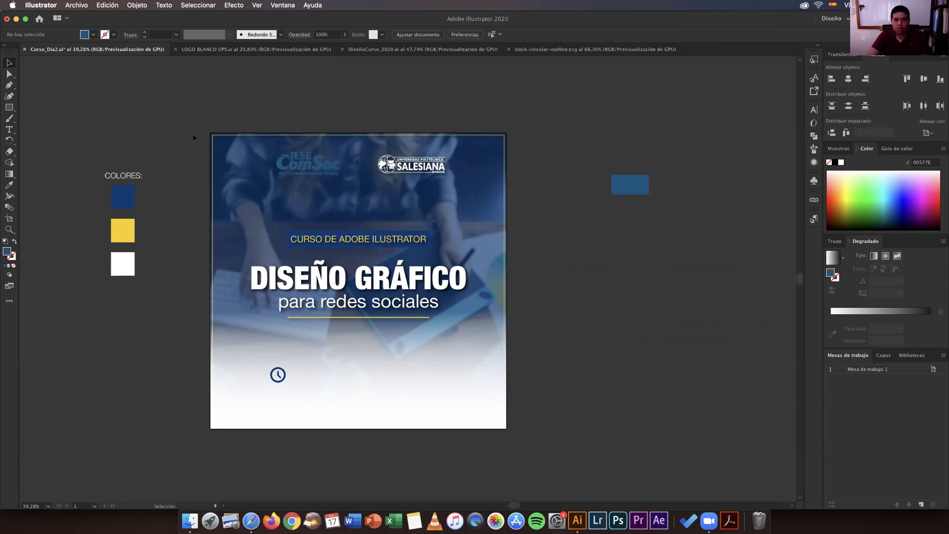
# - Recolour the IEEE ComSoc logo with the white FFFFFF sampled from the colour palette
pyautogui.moveTo(297, 159)
pyautogui.mouseDown()
pyautogui.moveTo(306, 167)
pyautogui.moveTo(315, 154)
pyautogui.mouseUp()
pyautogui.press('i')
pyautogui.click(122, 263)
pyautogui.press('v')
pyautogui.click(158, 146)
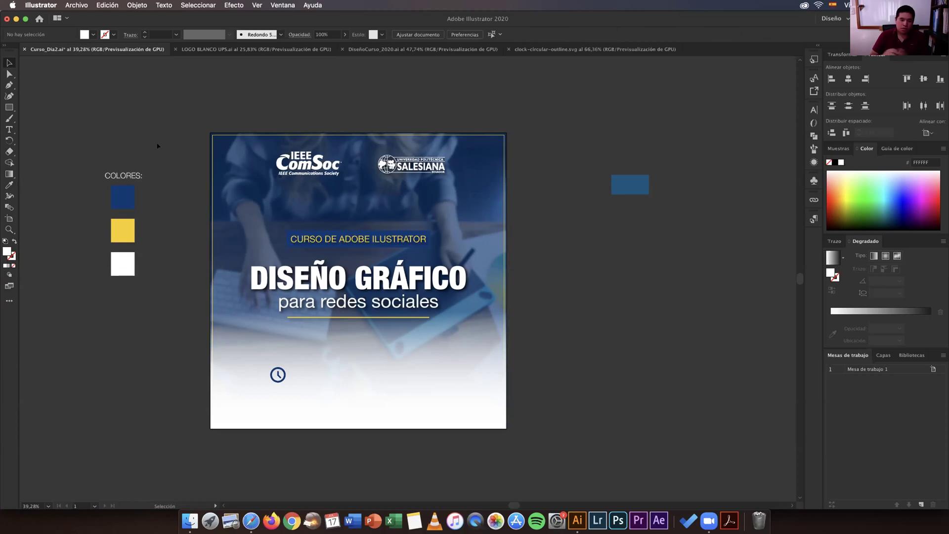
pyautogui.moveTo(129, 270); pyautogui.dragTo(126, 233)
pyautogui.click(92, 203)
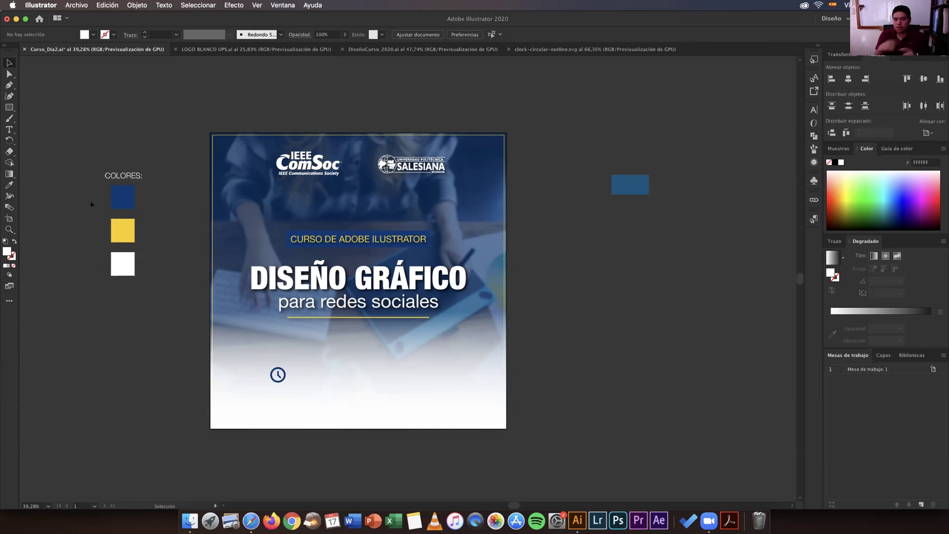
# - Add the text 16h00 - 18h00 to the post's white area, coloured with the palette's dark blue 003976
pyautogui.press('t')
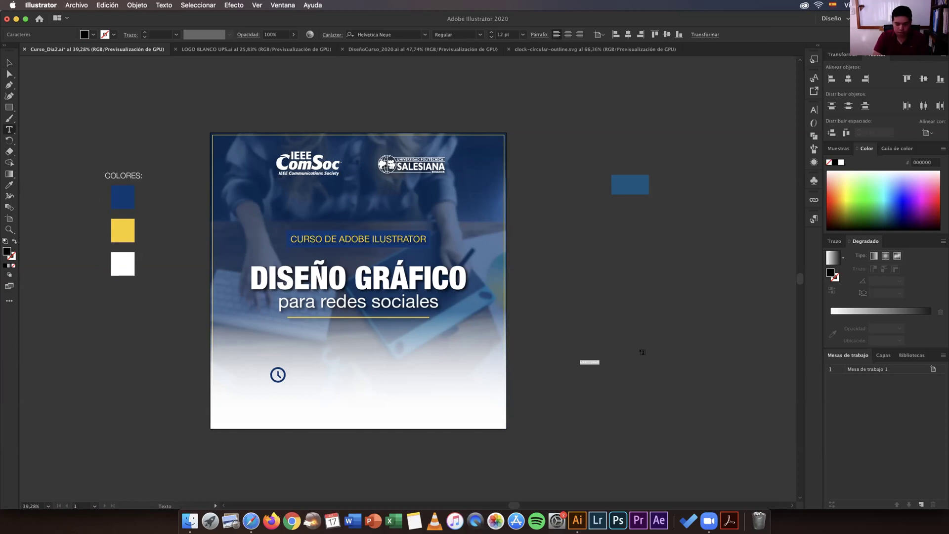
pyautogui.press('BackSpace')
pyautogui.press('Escape')
pyautogui.moveTo(602, 366); pyautogui.dragTo(432, 389)
pyautogui.press('i')
pyautogui.click(116, 190)
pyautogui.press('v')
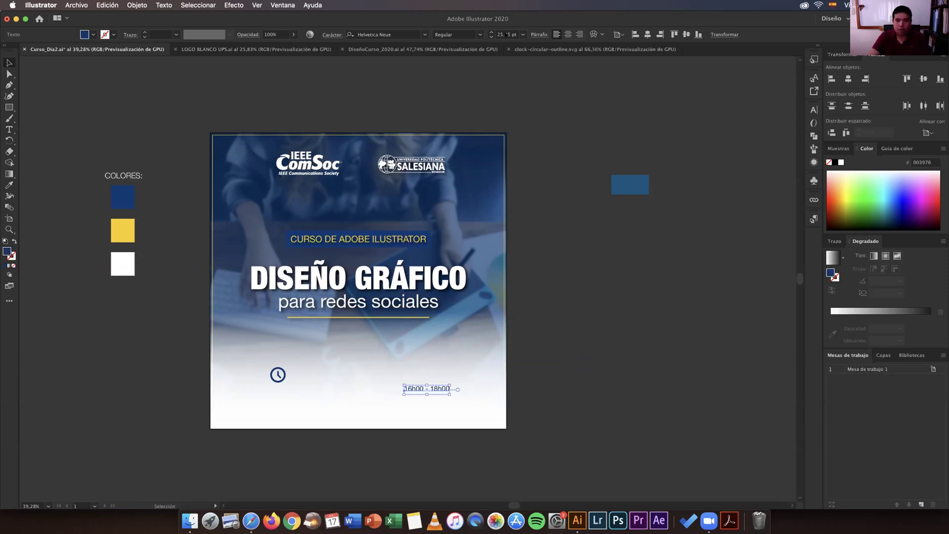
# - Set the time text's font style to Medium
pyautogui.click(479, 34)
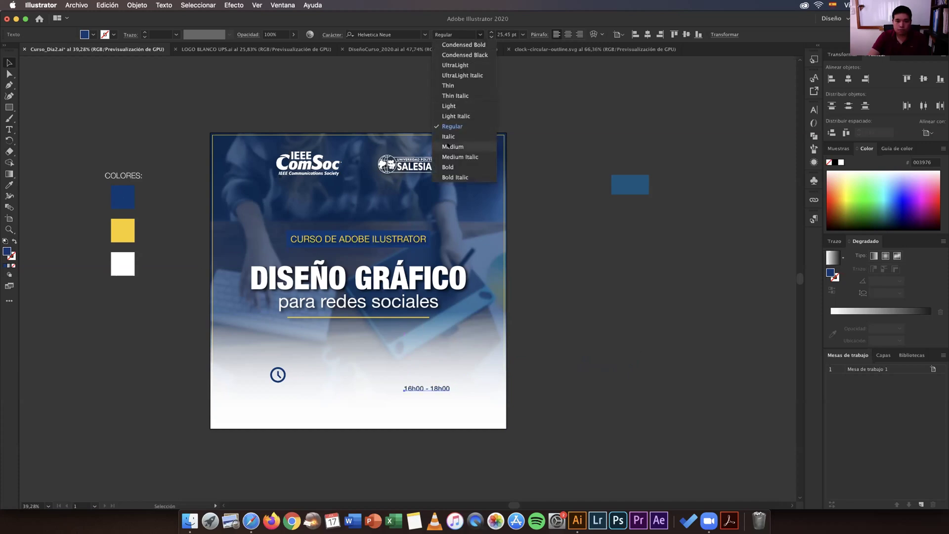
pyautogui.click(448, 146)
pyautogui.click(477, 329)
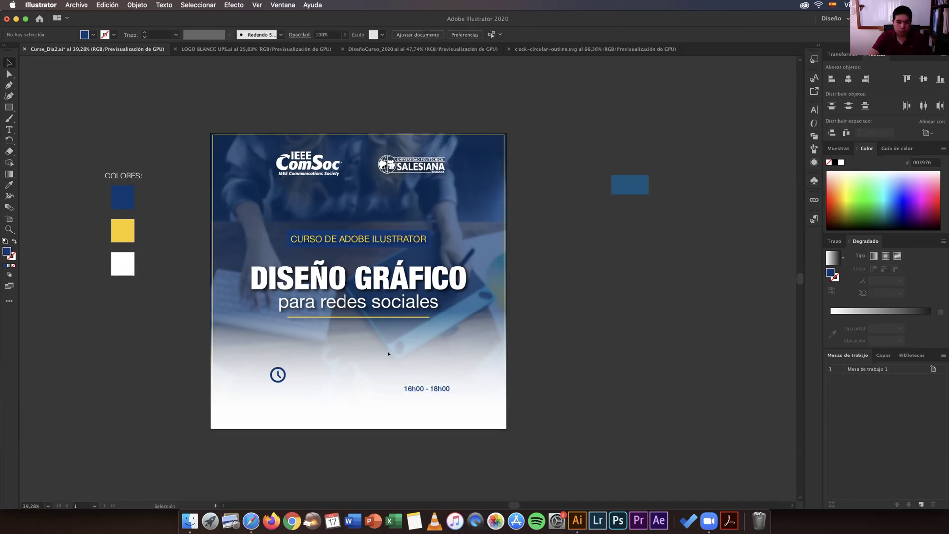
# - Place the clock icon directly above the time text and move both slightly to the right together
pyautogui.moveTo(278, 375); pyautogui.dragTo(429, 375)
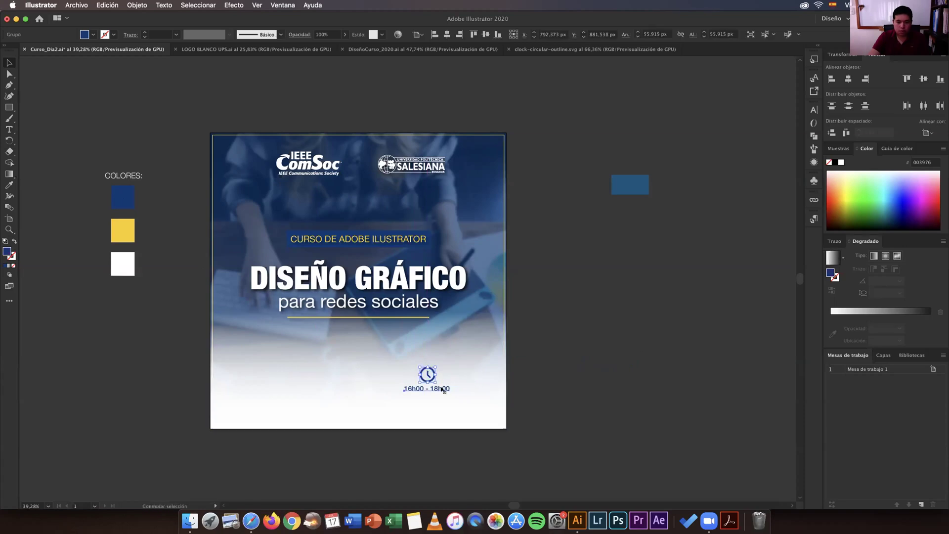
pyautogui.keyDown('shift'); pyautogui.click(445, 389); pyautogui.keyUp('shift')
pyautogui.moveTo(432, 381); pyautogui.dragTo(442, 379)
pyautogui.click(291, 97)
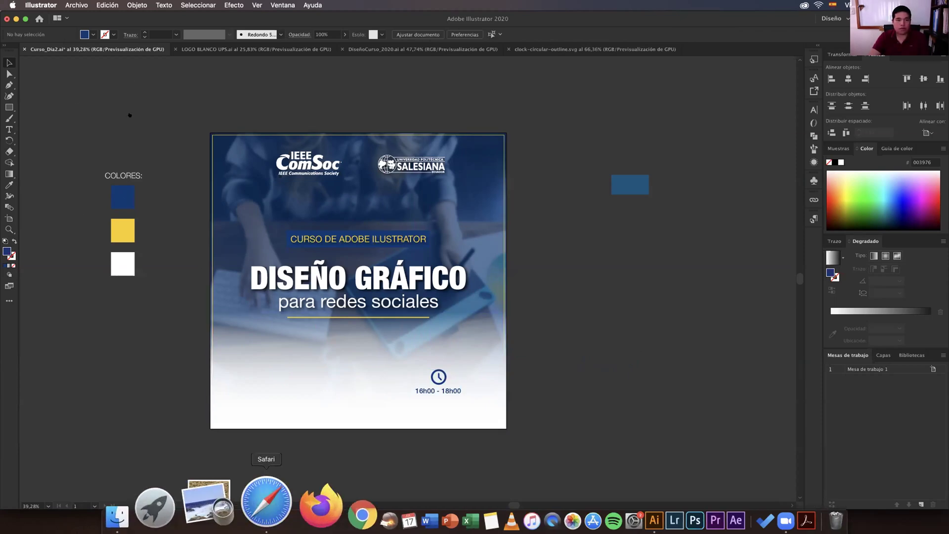
# - Switch to Safari, search Freepik for calendario and download the solid calendar icon as SVG from Flaticon
pyautogui.click(266, 502)
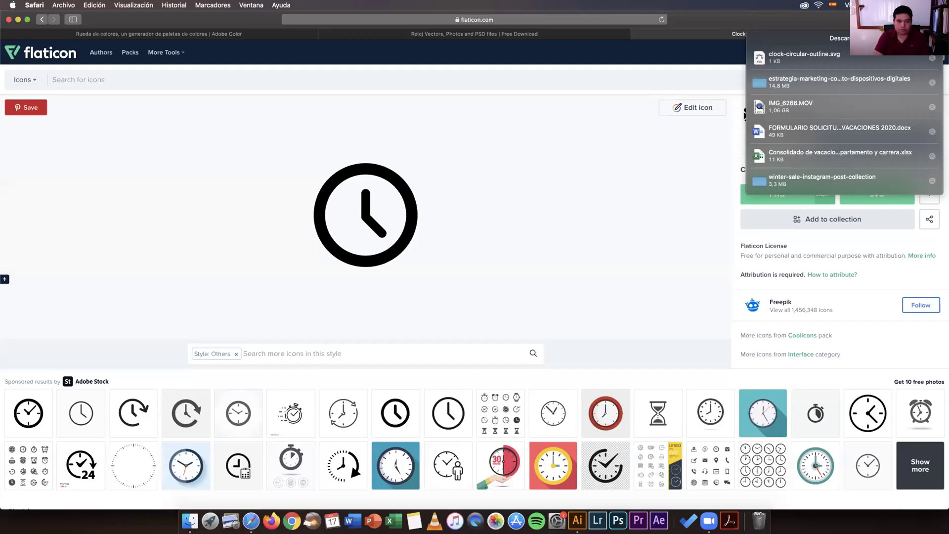
pyautogui.hotkey('ctrl', 'shift', 'Tab')
pyautogui.write('alendario')
pyautogui.press('Return')
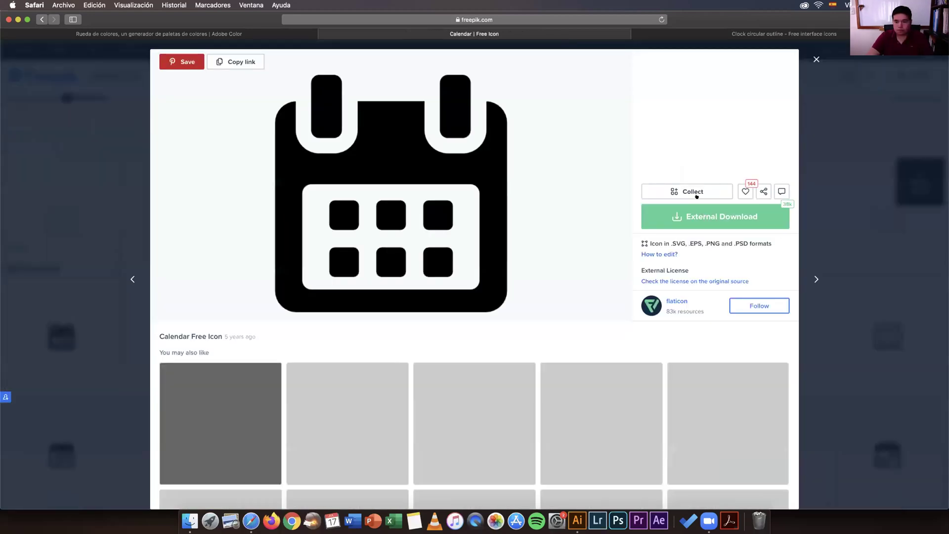
pyautogui.click(703, 216)
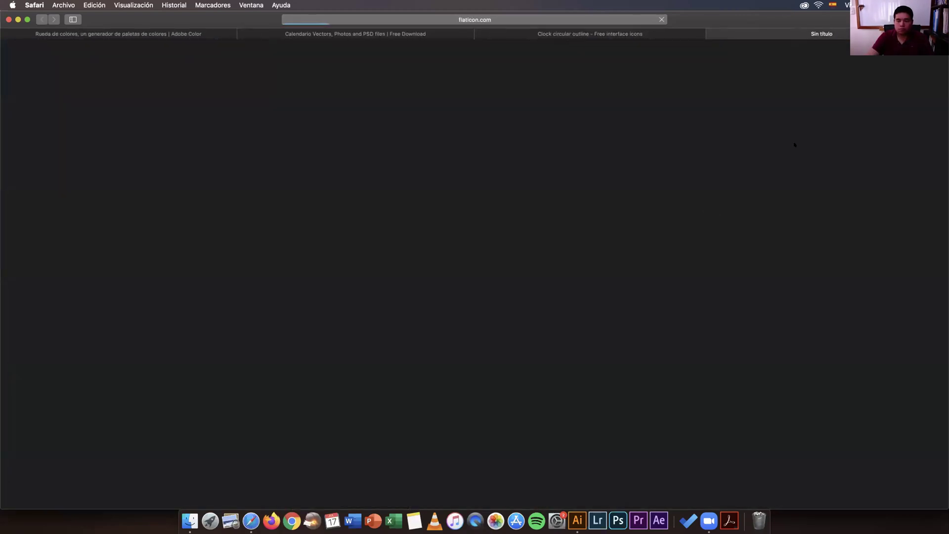
pyautogui.click(583, 34)
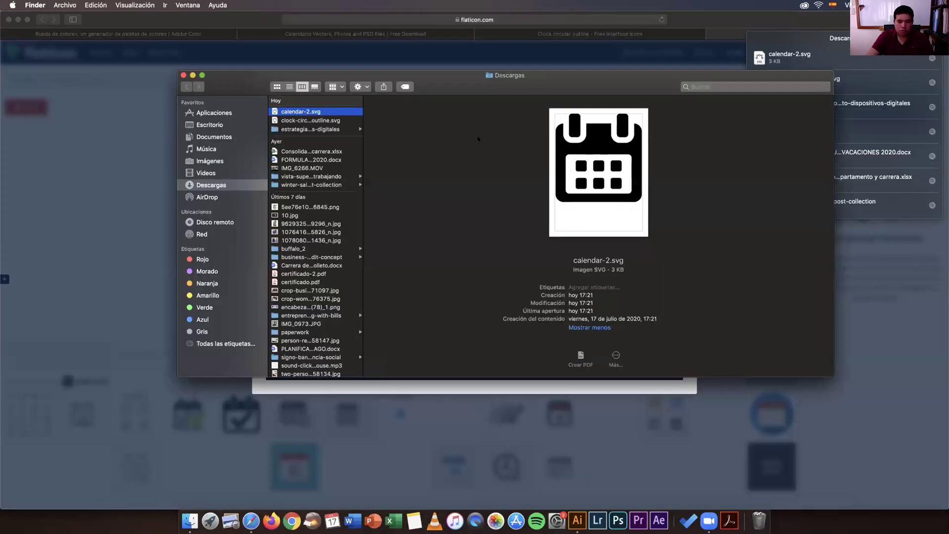
# - Open the downloaded calendar-2.svg in Adobe Illustrator and paste its calendar icon into the Curso_Dia2 post
pyautogui.rightClick(320, 112)
pyautogui.moveTo(346, 126)
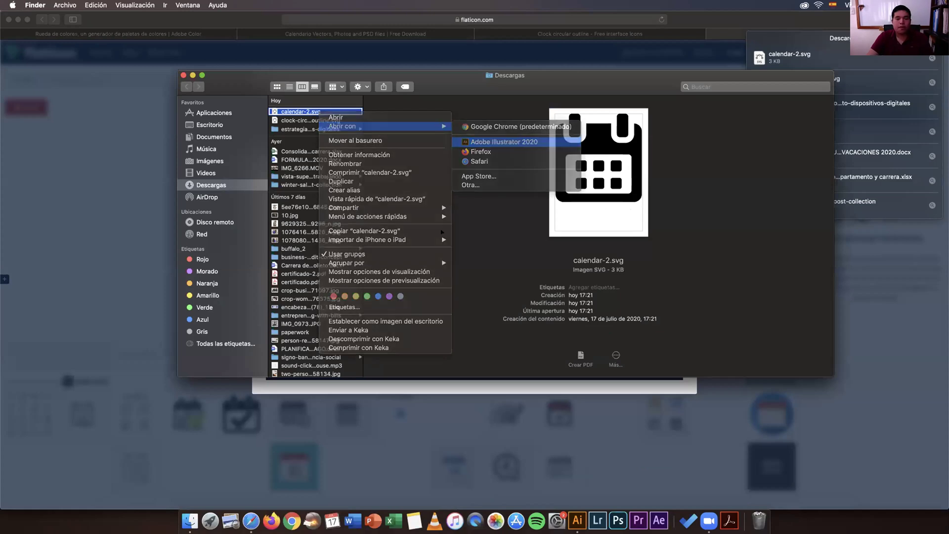
pyautogui.click(505, 142)
pyautogui.click(101, 49)
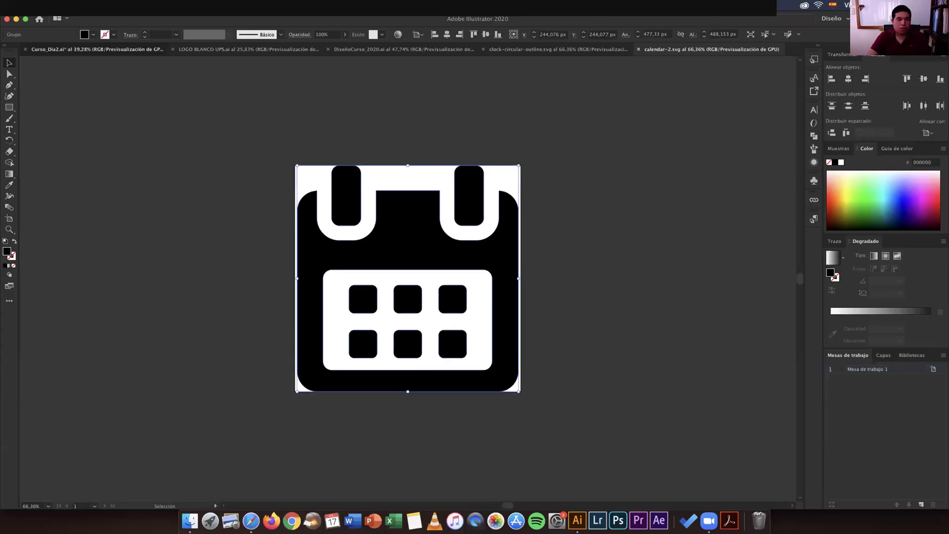
pyautogui.hotkey('ctrl', 'v')
# - Scale the calendar icon to about 63 px wide and place it to the left of the clock in the white area
pyautogui.moveTo(431, 291); pyautogui.dragTo(341, 336)
pyautogui.moveTo(383, 412); pyautogui.dragTo(271, 355)
pyautogui.moveTo(260, 339); pyautogui.dragTo(440, 375)
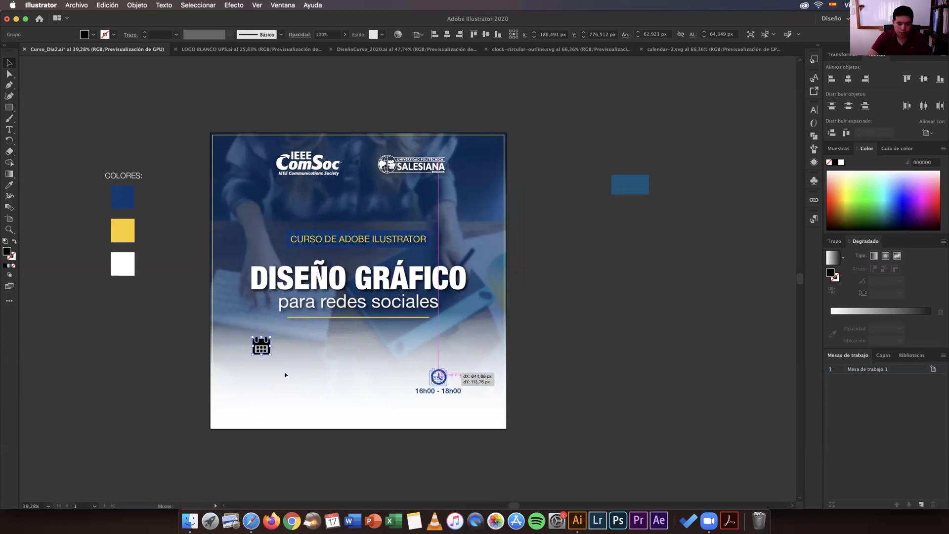
pyautogui.moveTo(286, 375); pyautogui.dragTo(285, 379)
# - Recolour the calendar icon with the dark blue sampled from the clock icon
pyautogui.press('i')
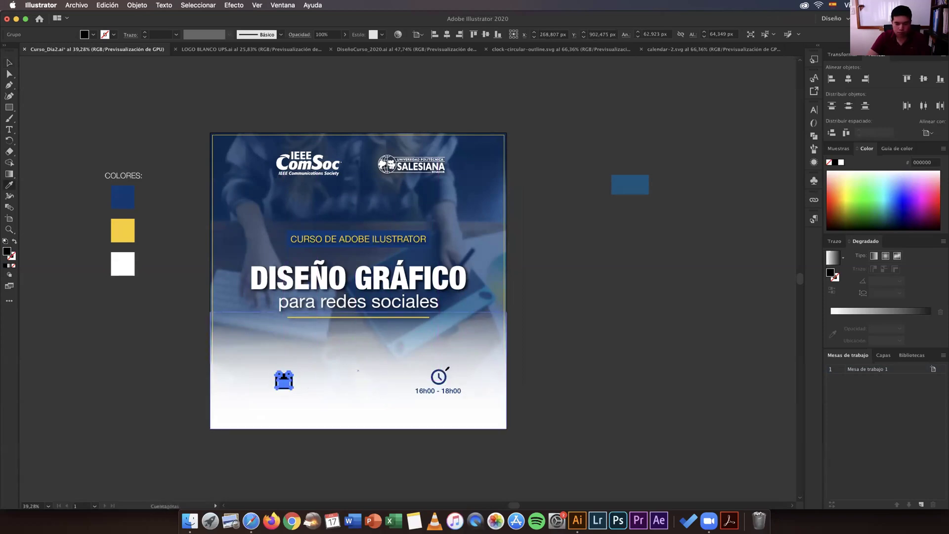
pyautogui.click(444, 372)
pyautogui.press('v')
pyautogui.click(613, 362)
# - Lower the time text slightly and move the calendar icon closer to the clock, level with it
pyautogui.moveTo(454, 391); pyautogui.dragTo(454, 393)
pyautogui.moveTo(291, 375); pyautogui.dragTo(352, 375)
pyautogui.moveTo(434, 395); pyautogui.dragTo(340, 395)
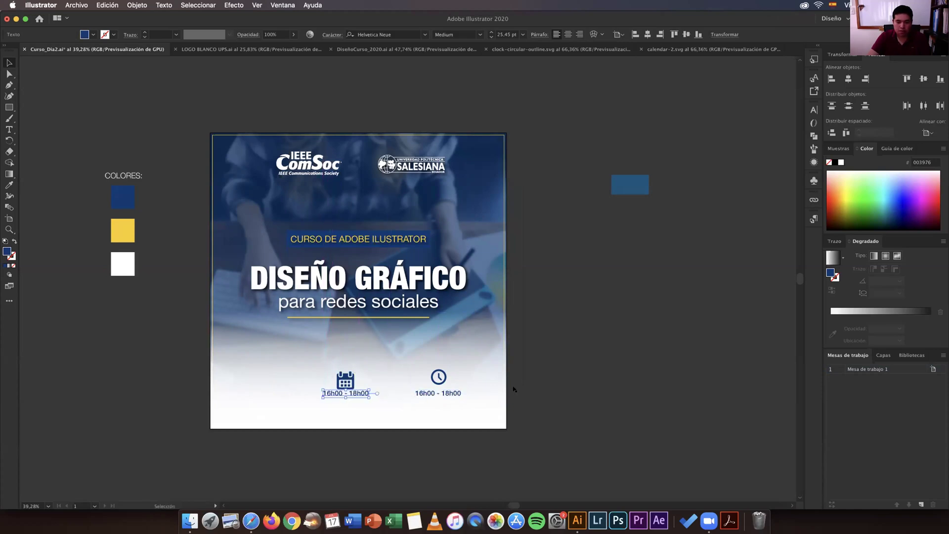
pyautogui.press('Delete')
pyautogui.click(435, 394)
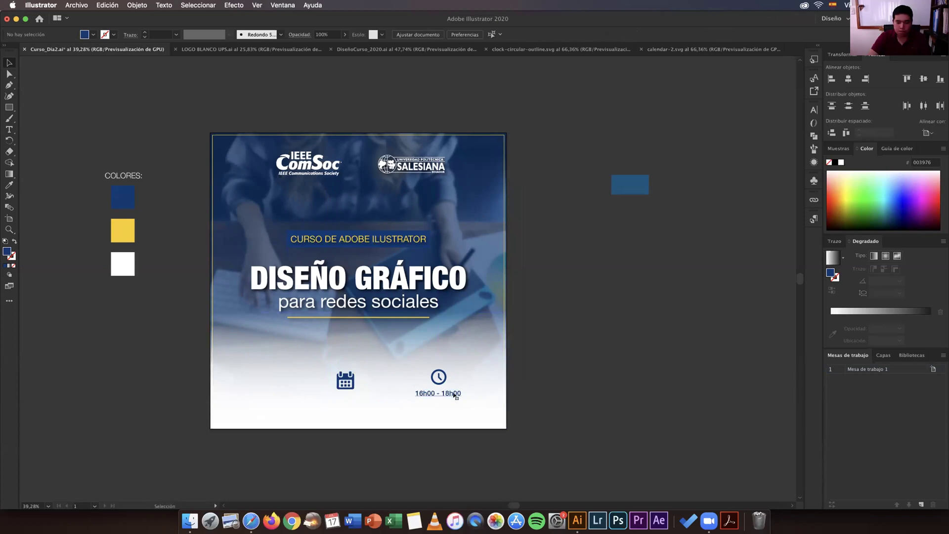
pyautogui.click(345, 379)
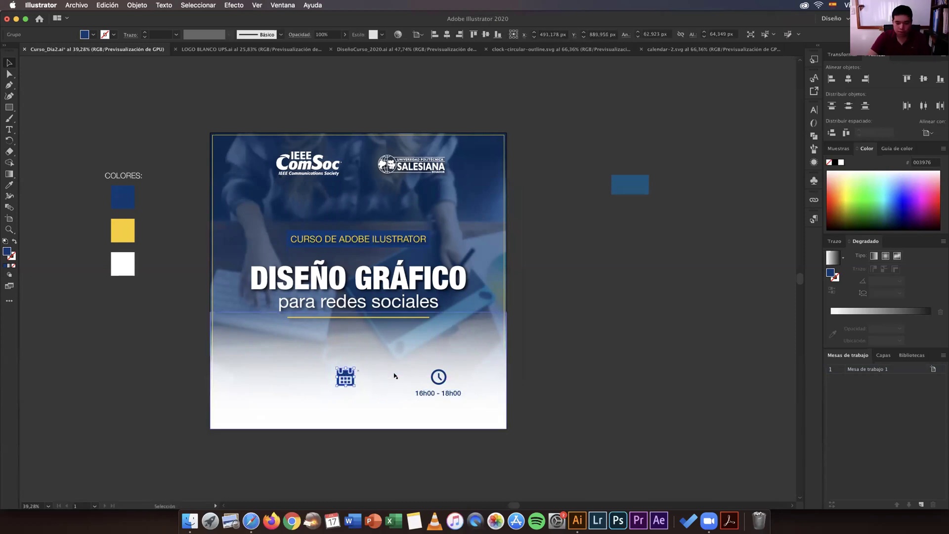
# - Duplicate the time text below the calendar icon and change the copy to Viernes 17 de julio
pyautogui.moveTo(425, 394); pyautogui.dragTo(357, 394)
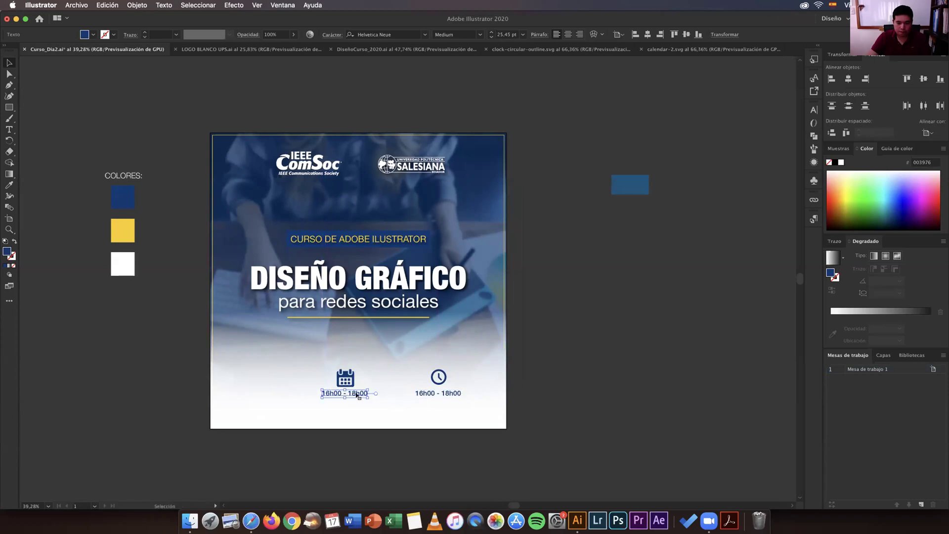
pyautogui.doubleClick(354, 392)
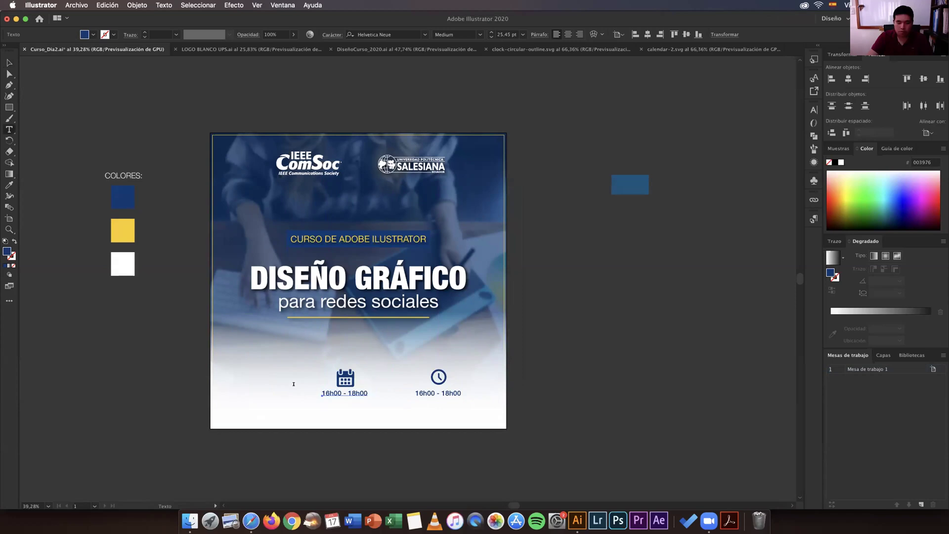
pyautogui.press('super+a')
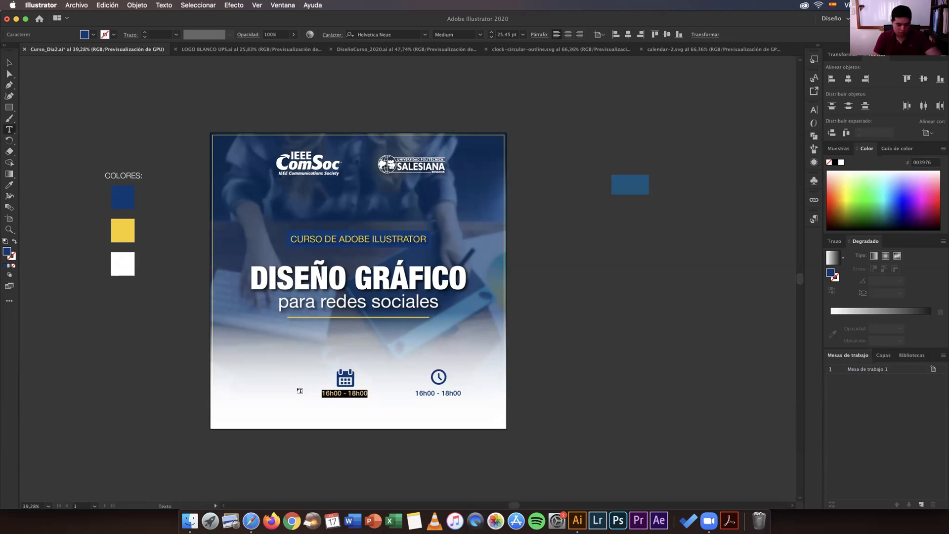
pyautogui.write('Viere')
pyautogui.press('BackSpace')
pyautogui.write('nes ')
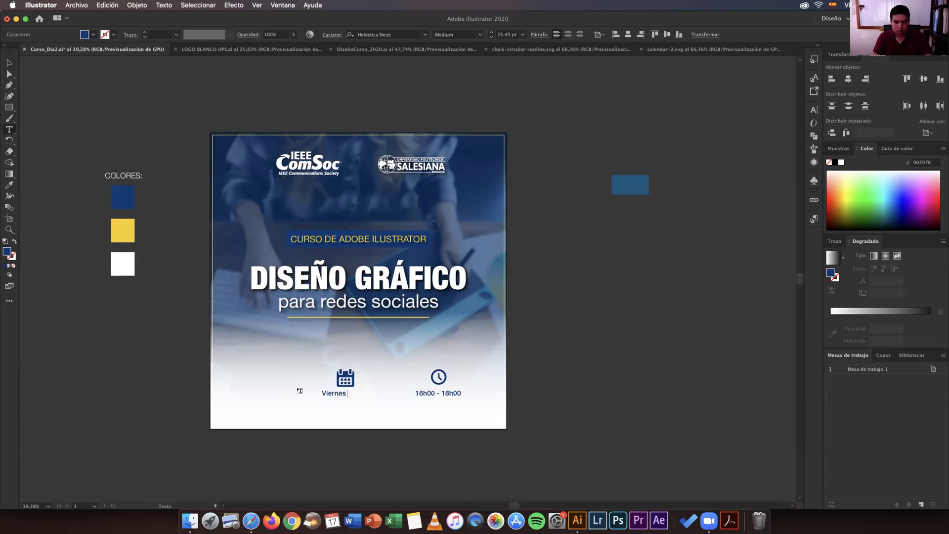
pyautogui.write('17 de j')
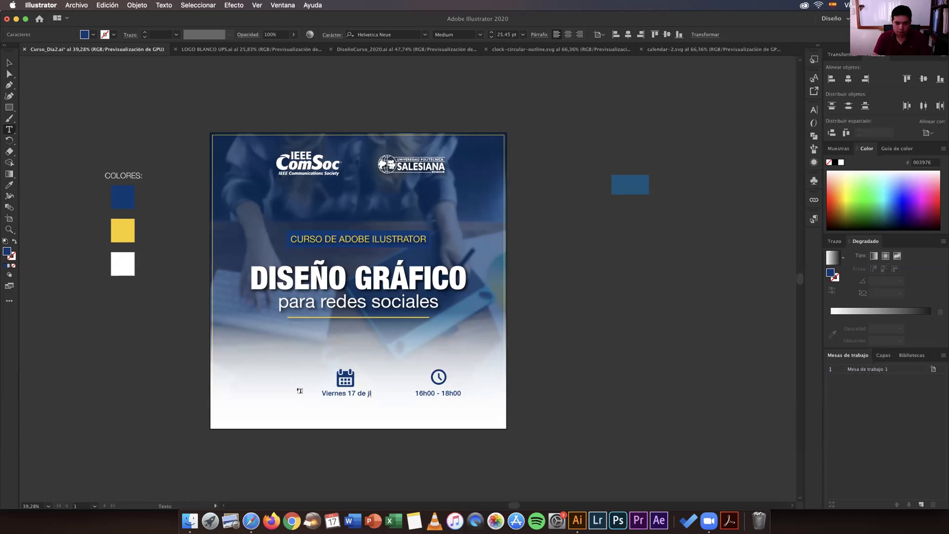
pyautogui.write('ulio')
pyautogui.press('Escape')
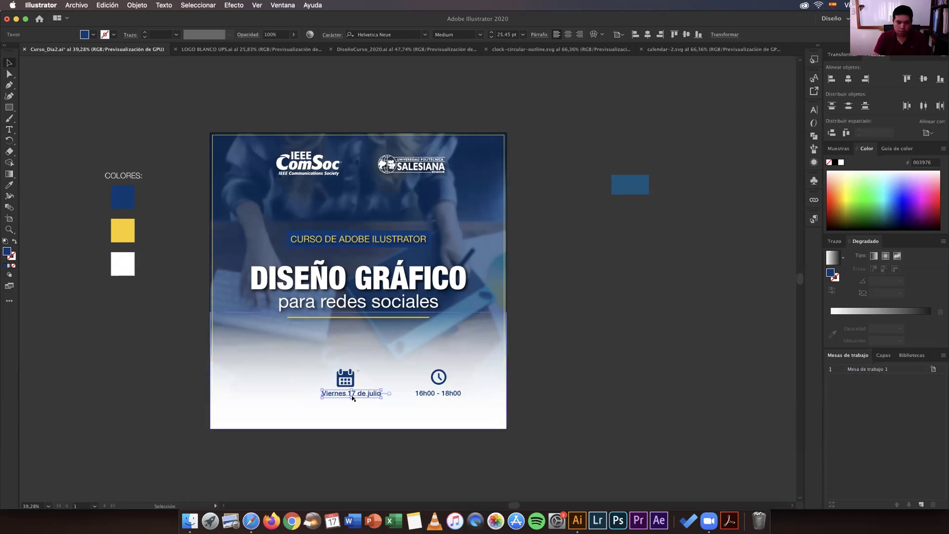
# - Centre the calendar icon and the date text on each other
pyautogui.moveTo(357, 390); pyautogui.dragTo(354, 394)
pyautogui.click(615, 381)
pyautogui.click(350, 379)
pyautogui.keyDown('shift'); pyautogui.click(346, 393); pyautogui.keyUp('shift')
pyautogui.click(670, 360)
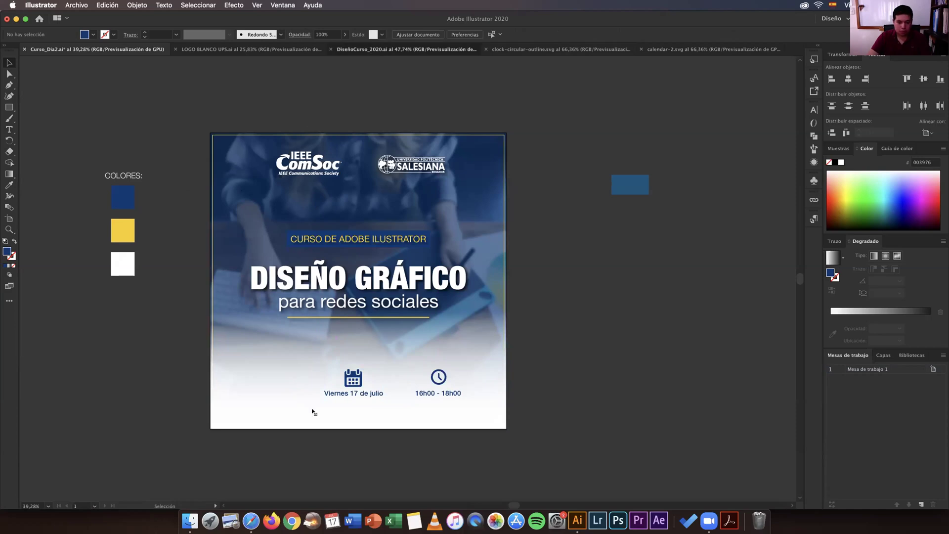
# - Copy the QR code from DiseñoCurso_2020.ai into the post and place it to the left of the calendar icon
pyautogui.hotkey('ctrl', 'Tab')
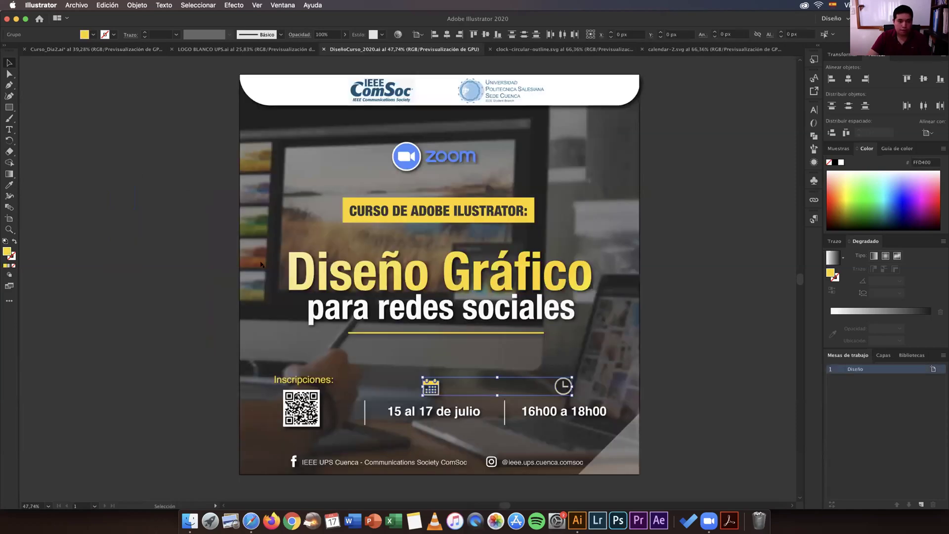
pyautogui.click(301, 408)
pyautogui.hotkey('ctrl', 'c')
pyautogui.hotkey('ctrl', 'Tab')
pyautogui.hotkey('ctrl', 'v')
pyautogui.moveTo(407, 277); pyautogui.dragTo(270, 384)
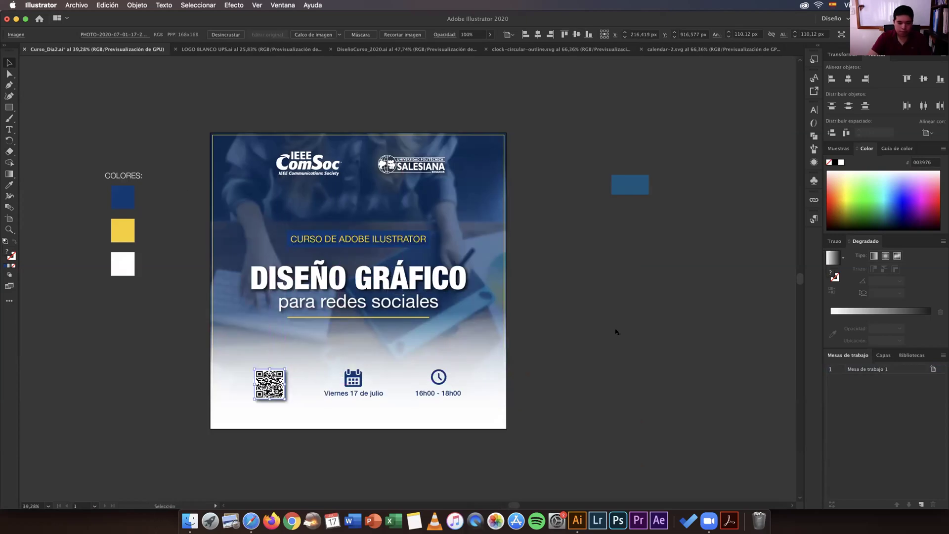
pyautogui.click(374, 394)
pyautogui.moveTo(374, 394)
pyautogui.mouseDown()
pyautogui.moveTo(391, 395)
pyautogui.moveTo(384, 381)
pyautogui.mouseUp()
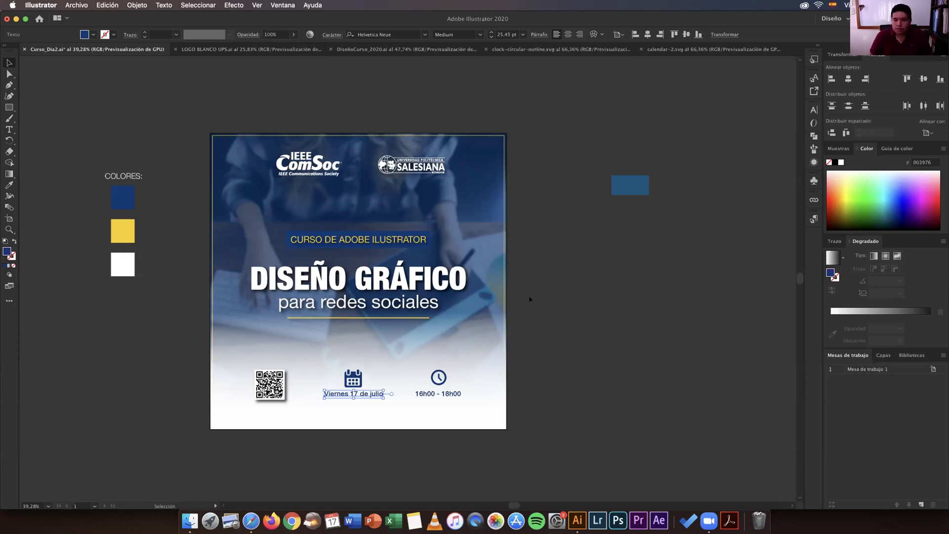
pyautogui.click(604, 326)
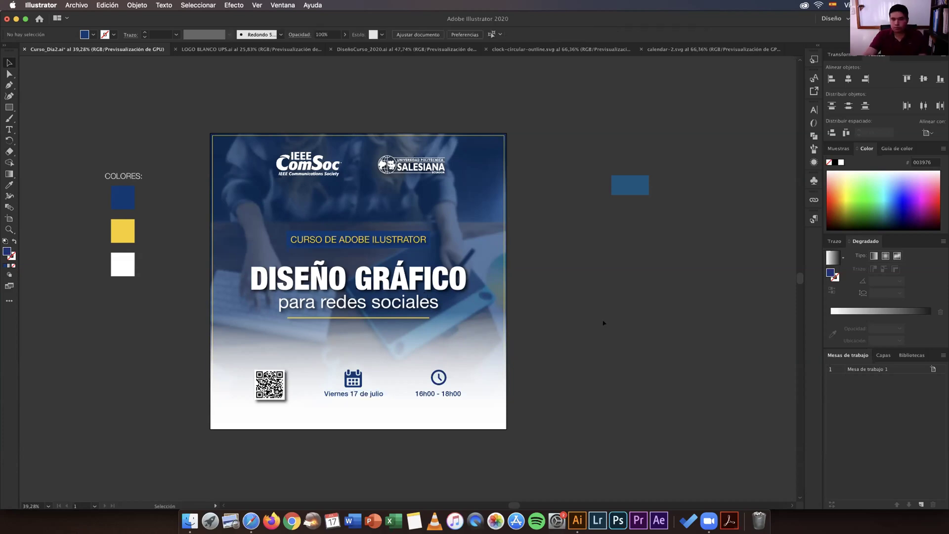
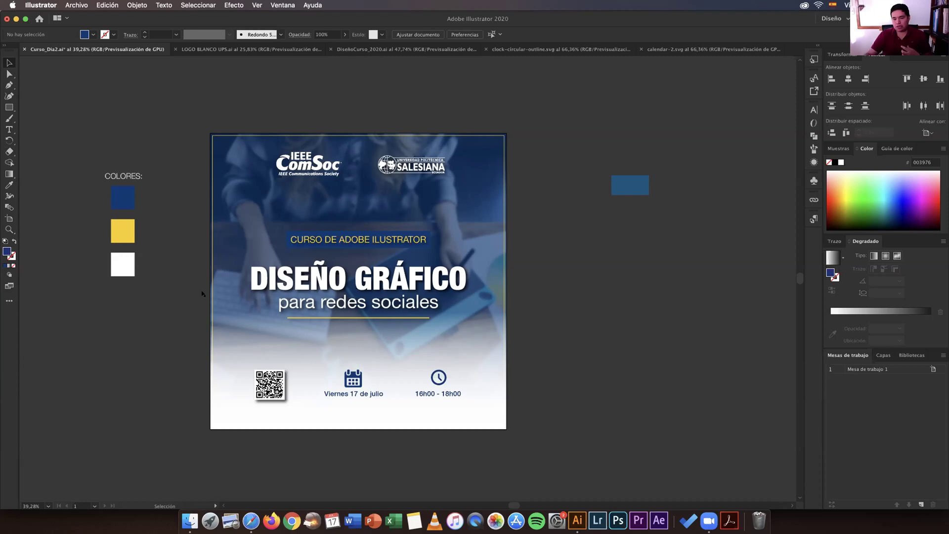
# - Duplicate the date text above the QR code and change the copy to Inscripciones
pyautogui.click(366, 395)
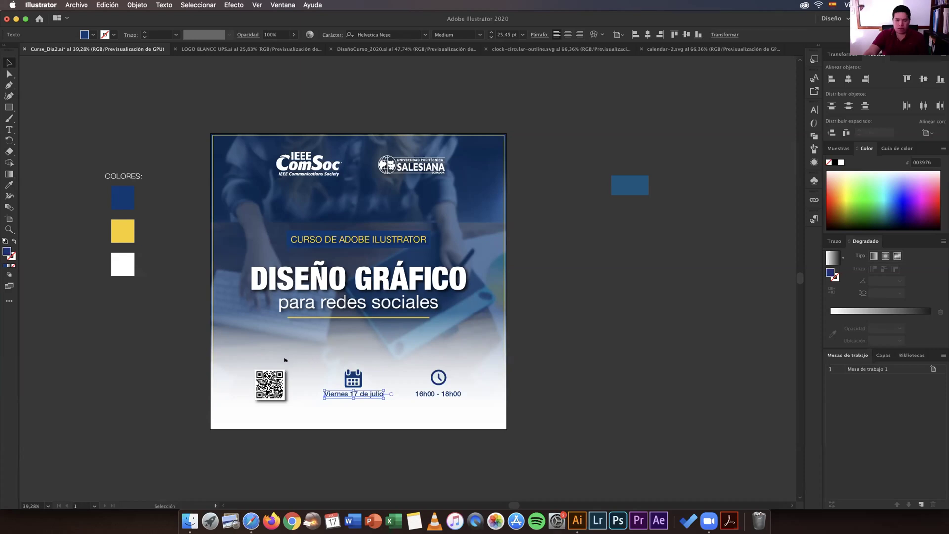
pyautogui.moveTo(283, 360); pyautogui.dragTo(521, 358)
pyautogui.moveTo(300, 360); pyautogui.dragTo(300, 360)
pyautogui.press('t')
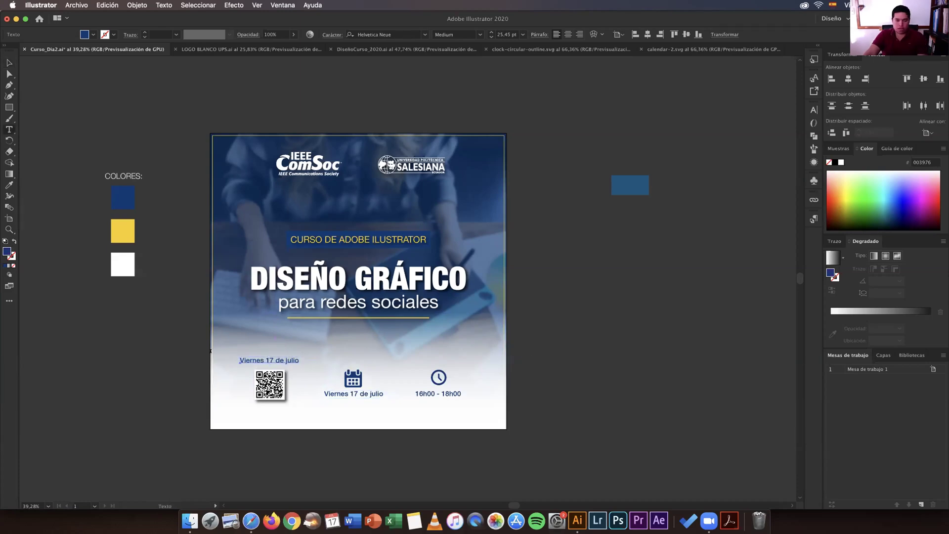
pyautogui.press('super+a')
pyautogui.write('Inscripciones')
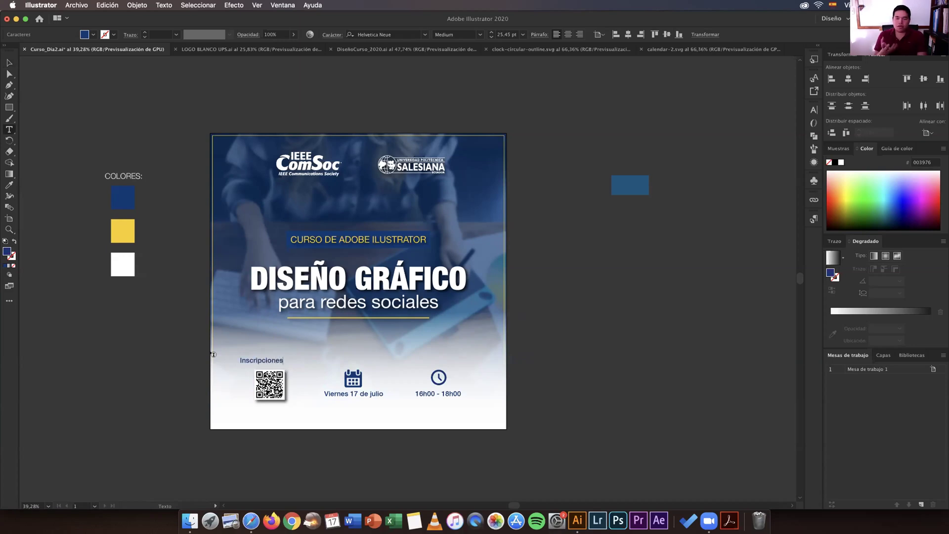
pyautogui.press('Escape')
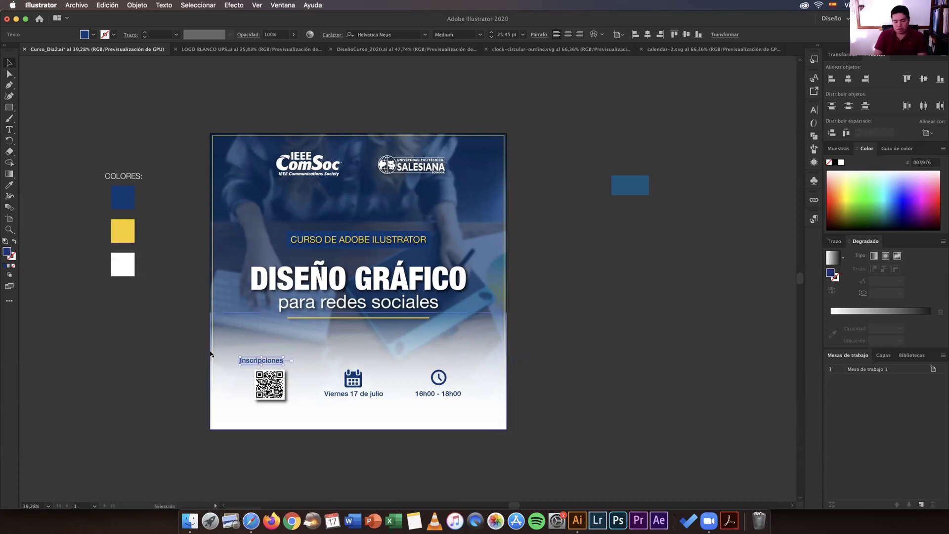
# - Move the Inscripciones label right and slightly down so it sits centred just above the QR code
pyautogui.hotkey('shift', 'Right')
pyautogui.hotkey('shift', 'Right')
pyautogui.hotkey('shift', 'Right')
pyautogui.hotkey('shift', 'Right')
pyautogui.hotkey('shift', 'Down')
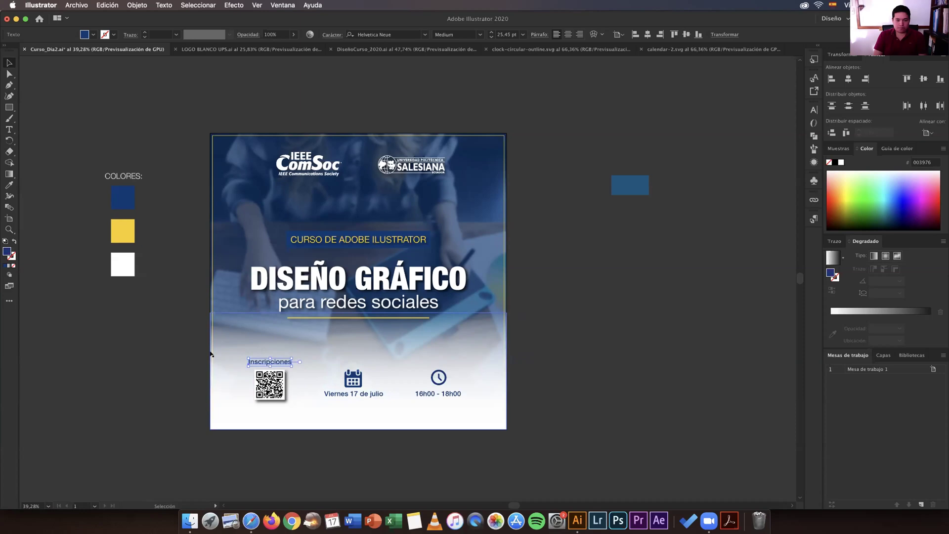
# - Extend the white gradient rectangle's upper edge so it is about 551 px high and reaches the DISEÑO GRÁFICO title
pyautogui.press('super+shift+a')
pyautogui.click(275, 361)
pyautogui.click(269, 384)
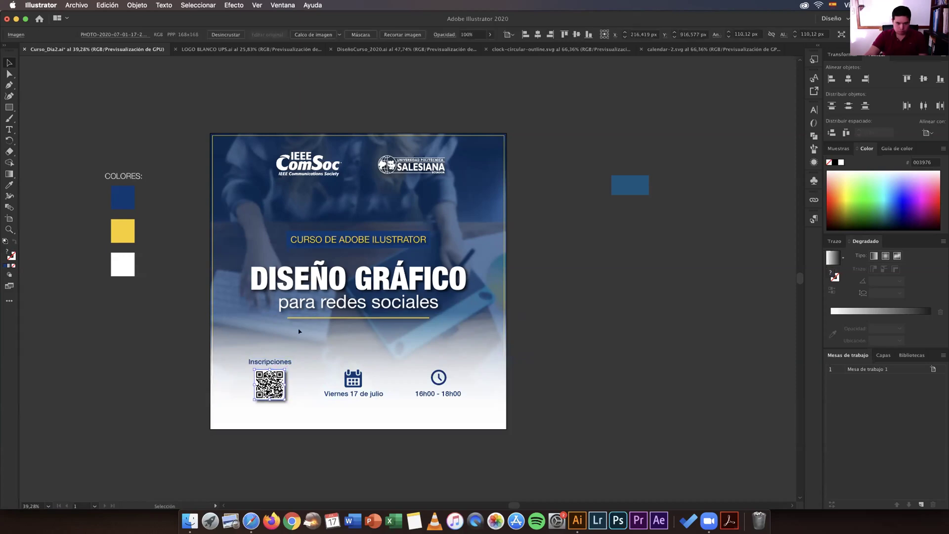
pyautogui.click(494, 346)
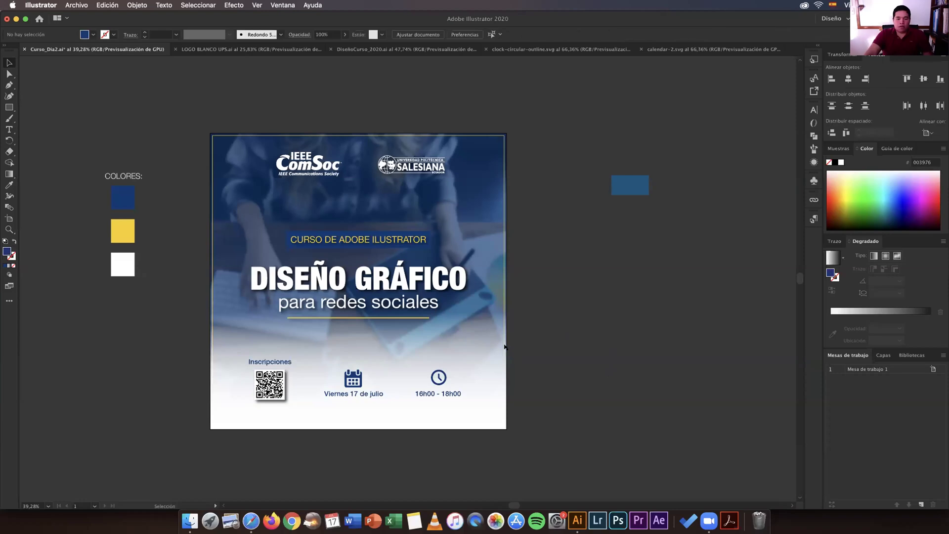
pyautogui.moveTo(355, 308); pyautogui.dragTo(354, 278)
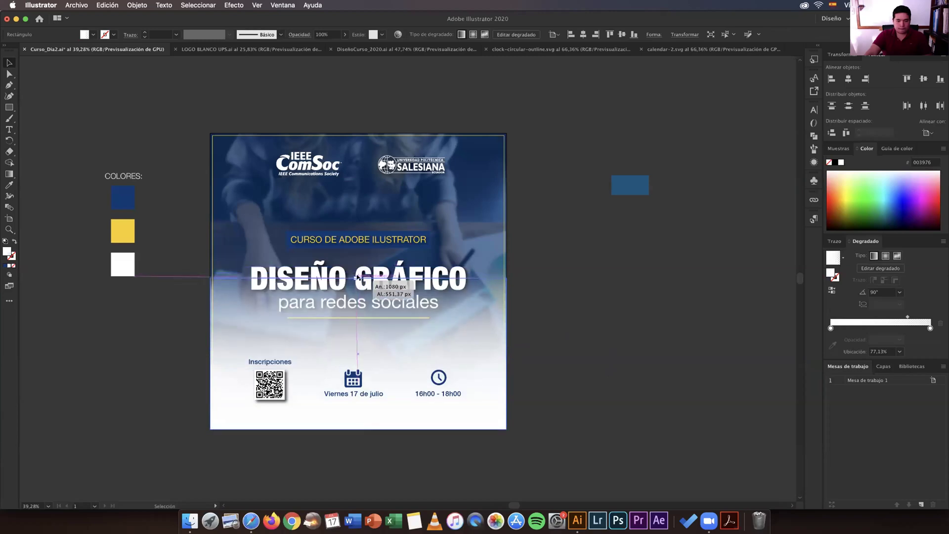
pyautogui.click(617, 254)
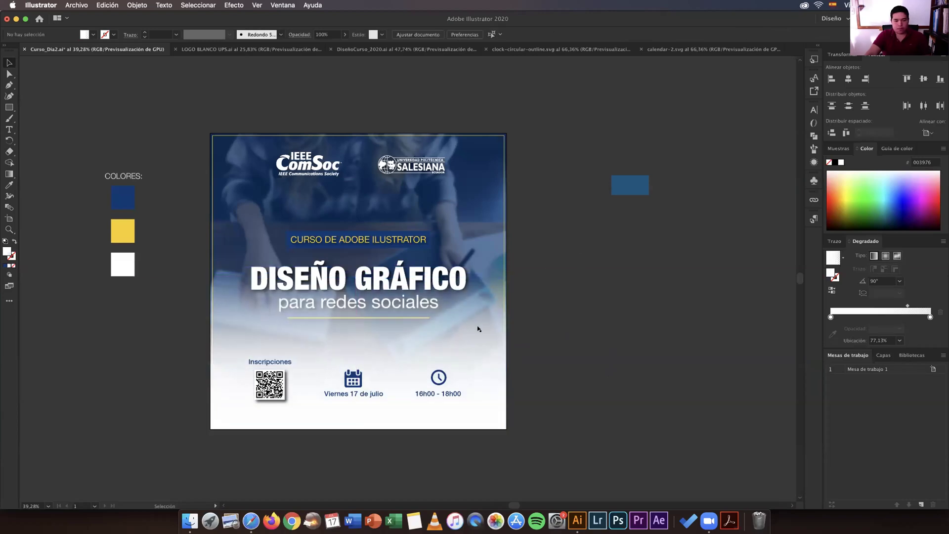
# - Bring the DISEÑO GRÁFICO title, its subtitle and the yellow line to the front of the gradient
pyautogui.click(478, 325)
pyautogui.press('shift+super+a')
pyautogui.click(434, 285)
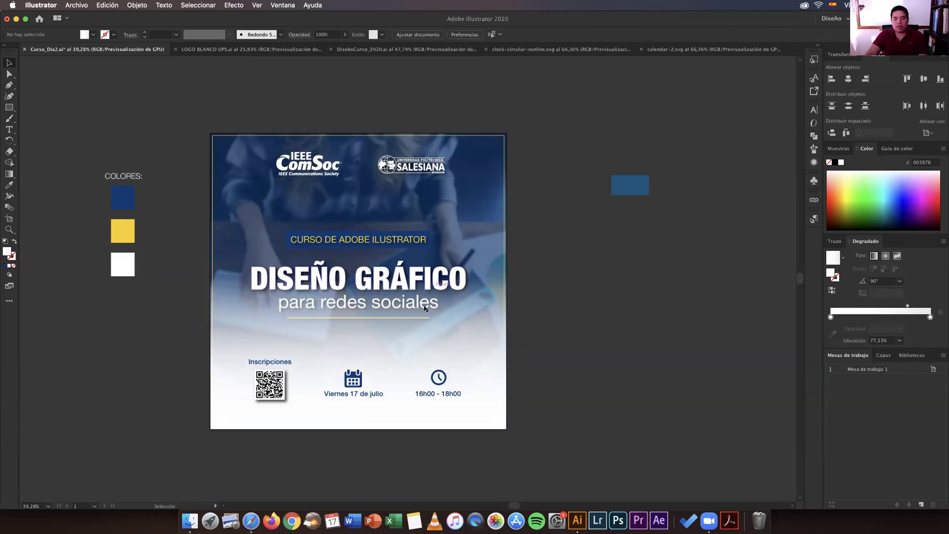
pyautogui.keyDown('shift'); pyautogui.click(423, 310); pyautogui.keyUp('shift')
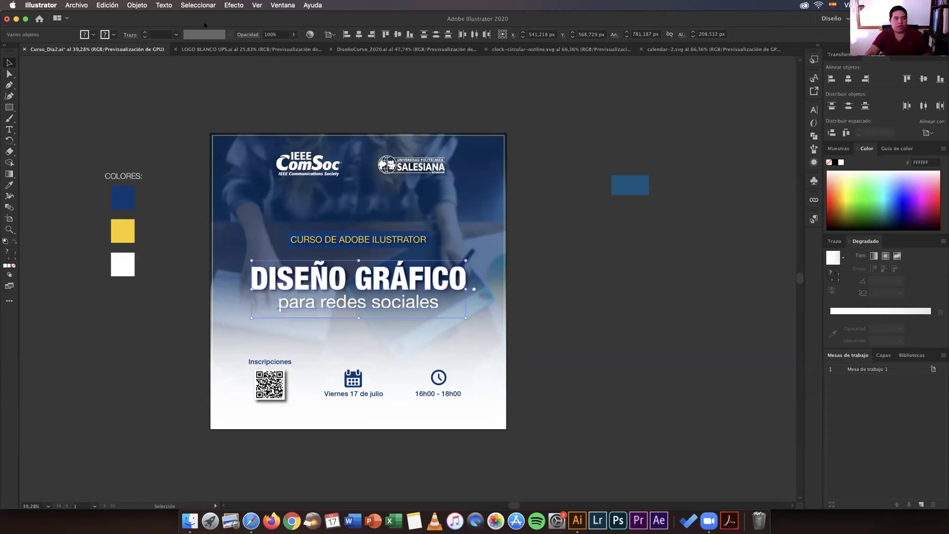
pyautogui.click(137, 5)
pyautogui.moveTo(147, 25)
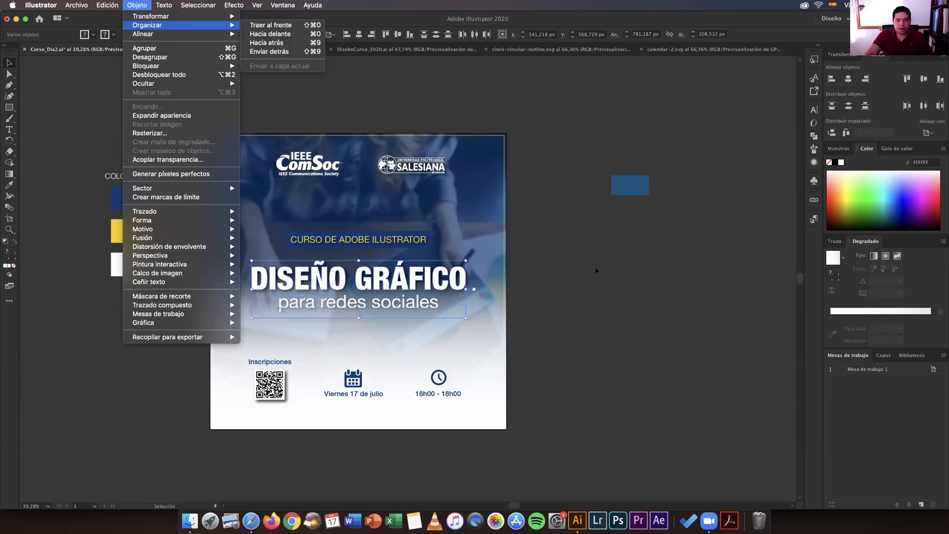
pyautogui.click(264, 309)
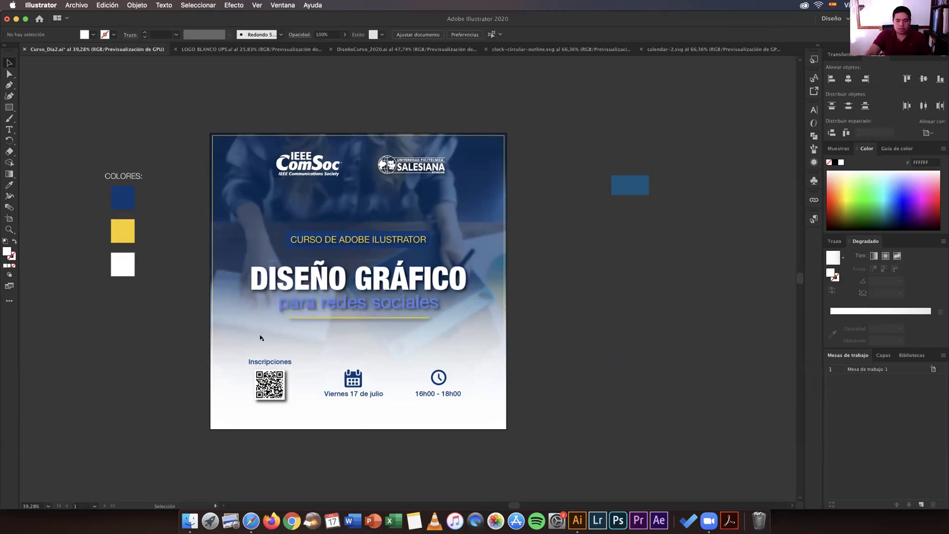
# - Bring the yellow border rectangle around the post to the front
pyautogui.click(211, 240)
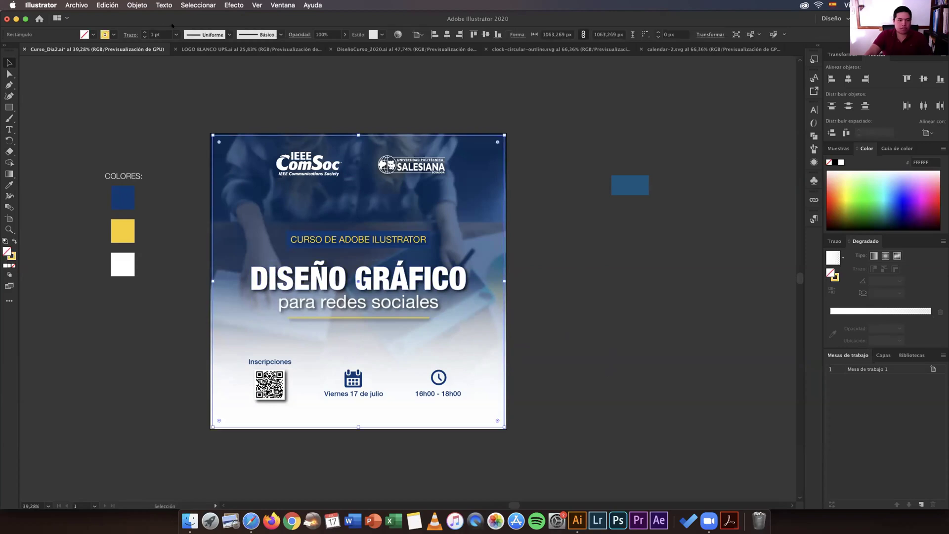
pyautogui.click(136, 5)
pyautogui.moveTo(149, 24)
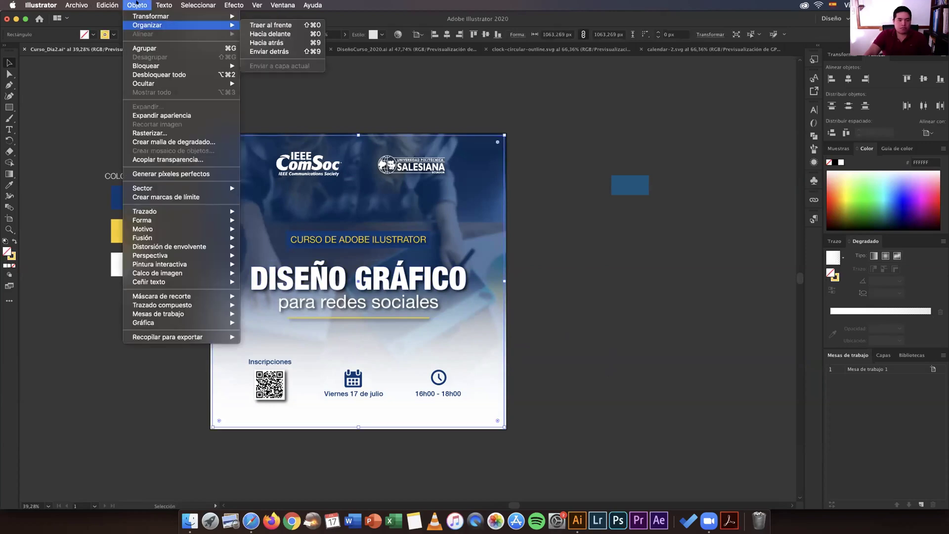
pyautogui.click(134, 3)
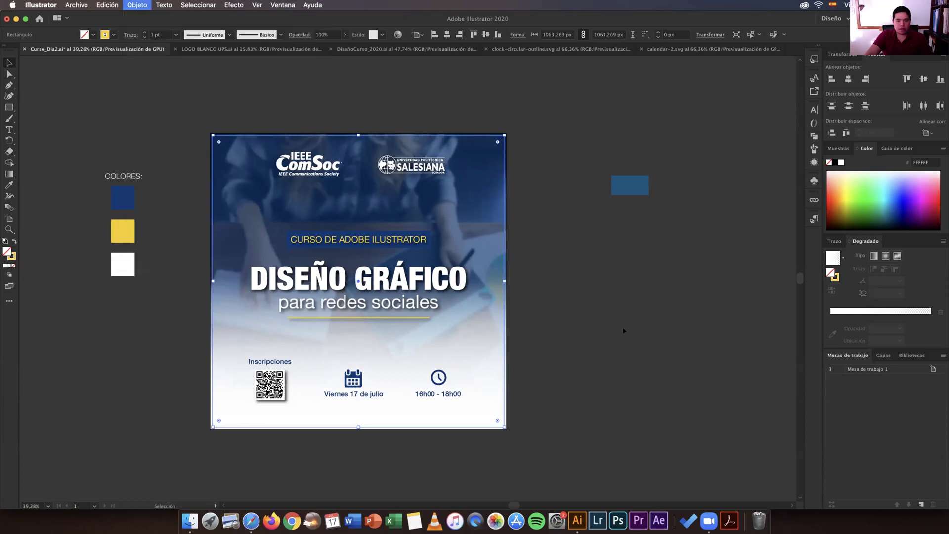
pyautogui.click(622, 330)
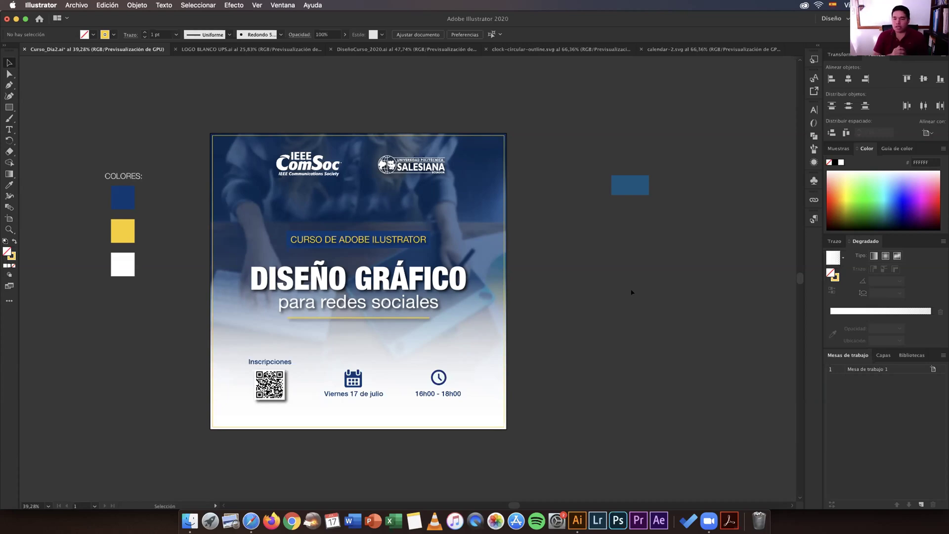
# - Draw a short vertical line with the Pen tool between the date and time blocks
pyautogui.press('p')
pyautogui.click(399, 370)
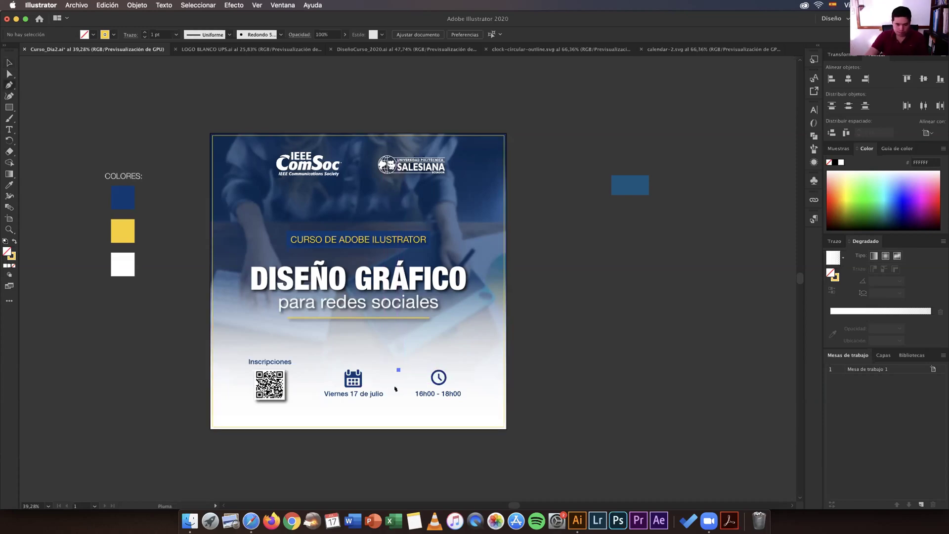
pyautogui.keyDown('shift'); pyautogui.click(397, 389); pyautogui.keyUp('shift')
pyautogui.press('v')
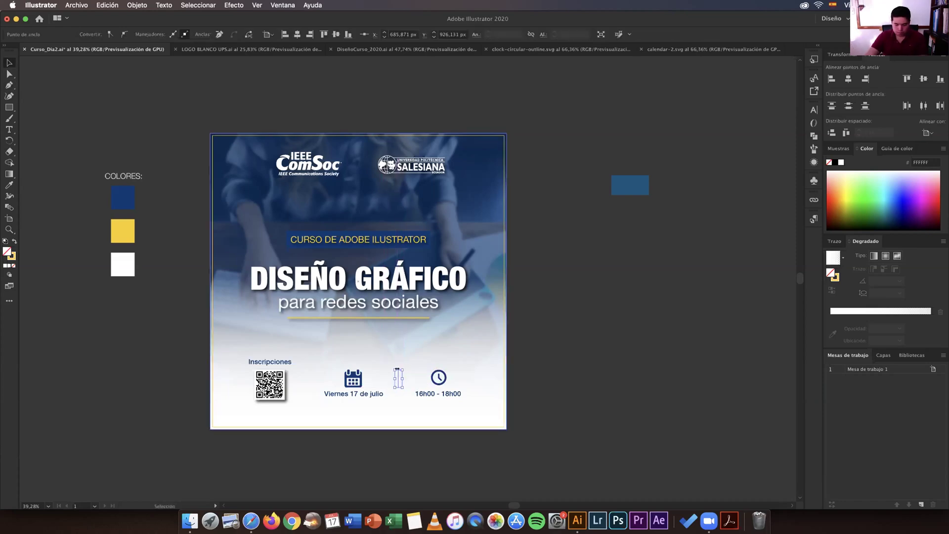
# - Give the vertical line the dark blue 003976 swatch colour as its stroke, with no fill
pyautogui.press('i')
pyautogui.click(123, 197)
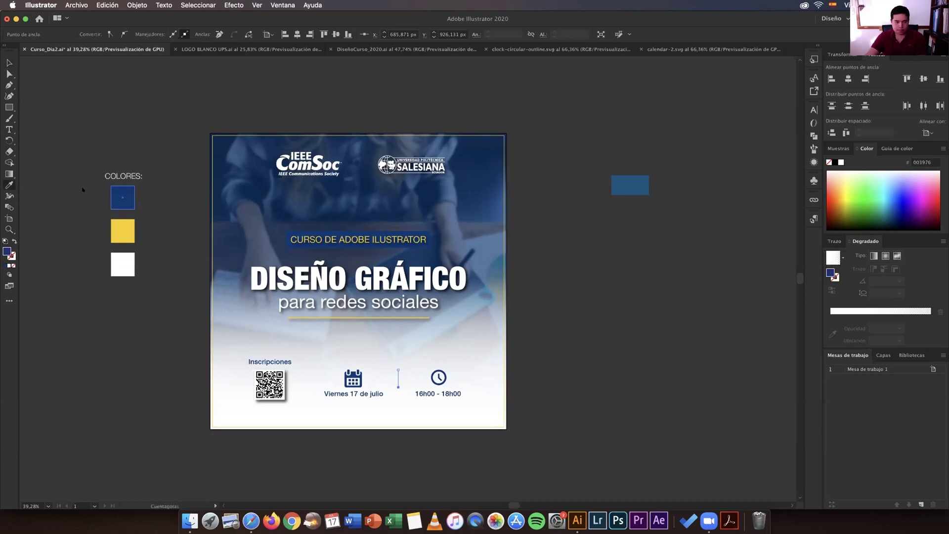
pyautogui.click(15, 241)
pyautogui.press('v')
pyautogui.click(40, 240)
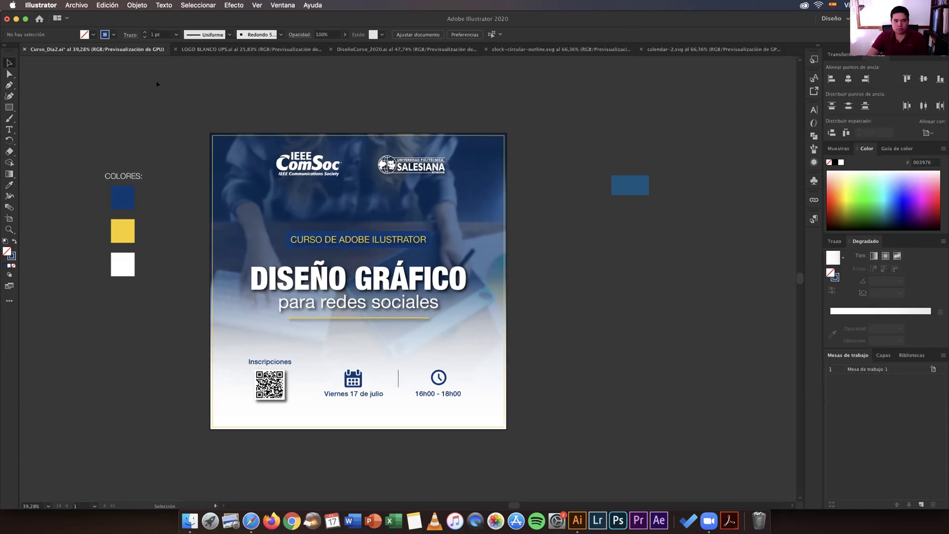
# - Try to recolour the gradient rectangle's first white stop with the dark blue swatch
pyautogui.click(137, 5)
pyautogui.click(464, 324)
pyautogui.click(475, 314)
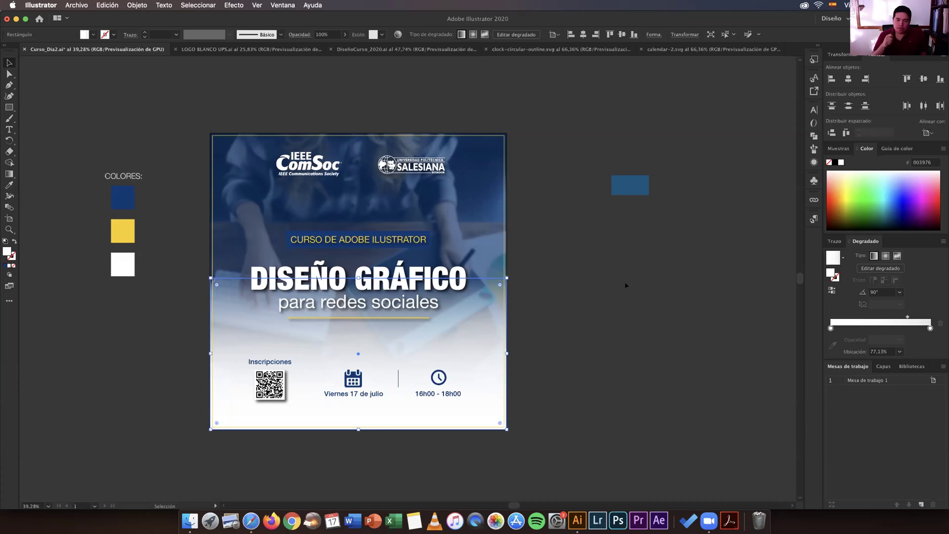
pyautogui.click(830, 327)
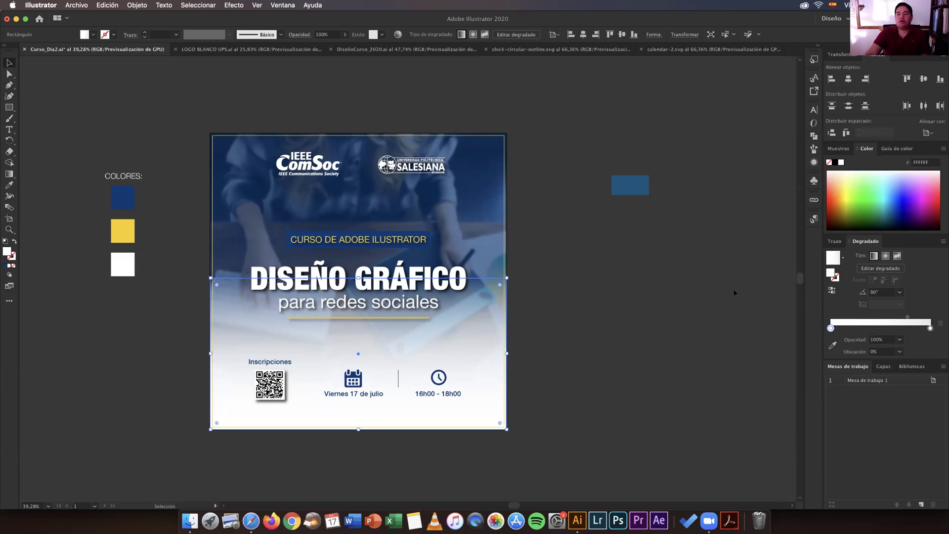
pyautogui.moveTo(831, 328); pyautogui.dragTo(831, 328)
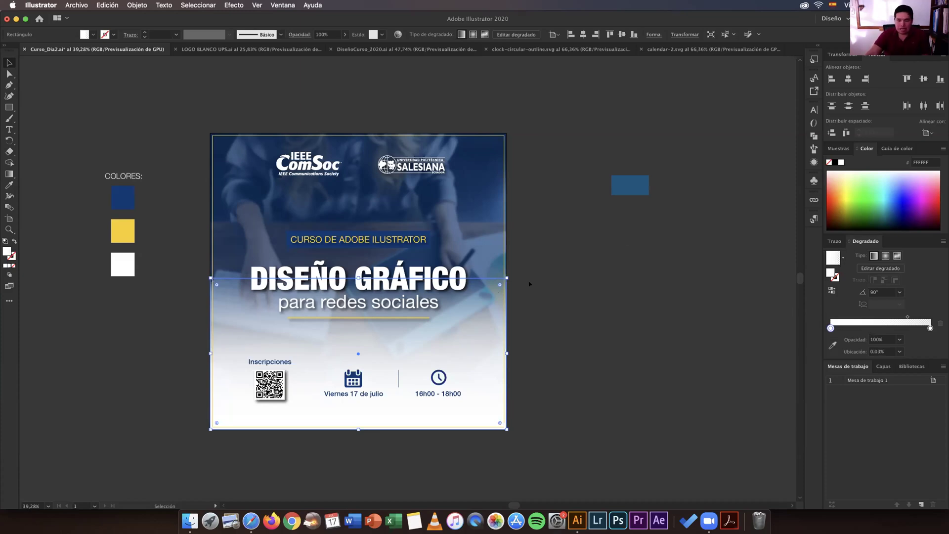
pyautogui.press('i')
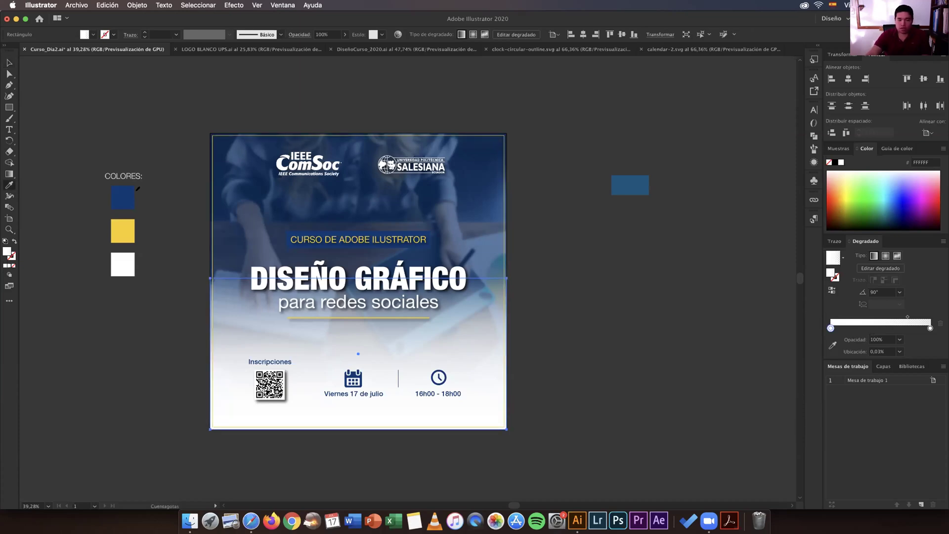
pyautogui.click(125, 188)
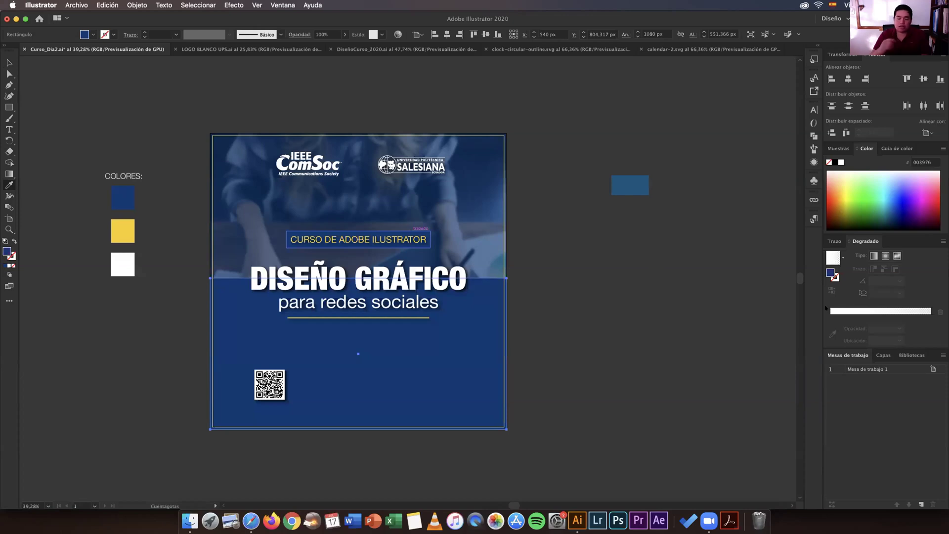
pyautogui.click(415, 232)
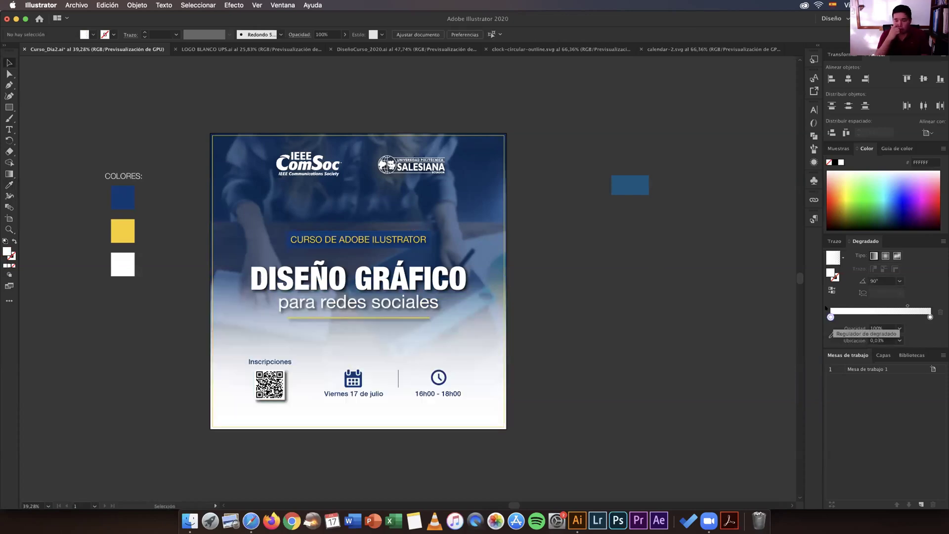
# - Try to shift the gradient's first stop to 2.61%, and undo the move
pyautogui.moveTo(831, 316); pyautogui.dragTo(833, 316)
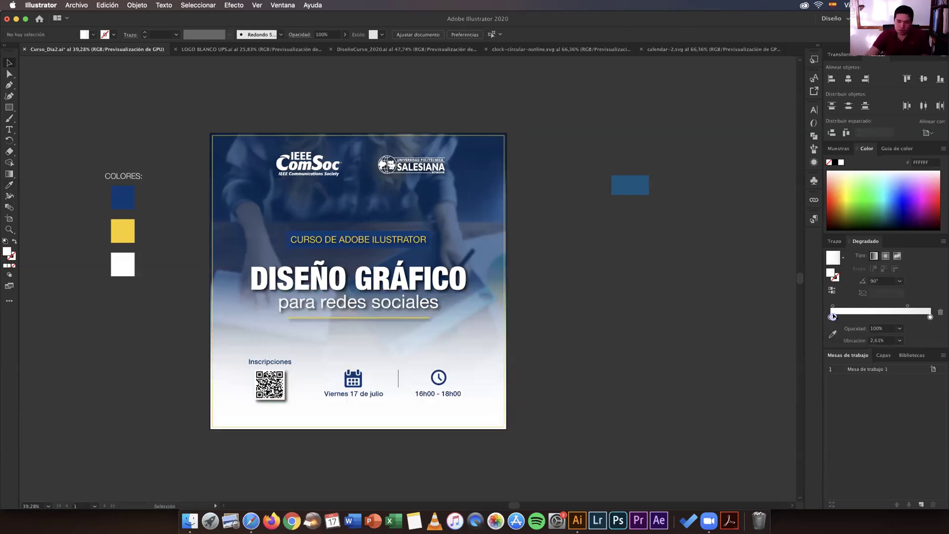
pyautogui.press('super+z')
pyautogui.click(827, 315)
pyautogui.press('i')
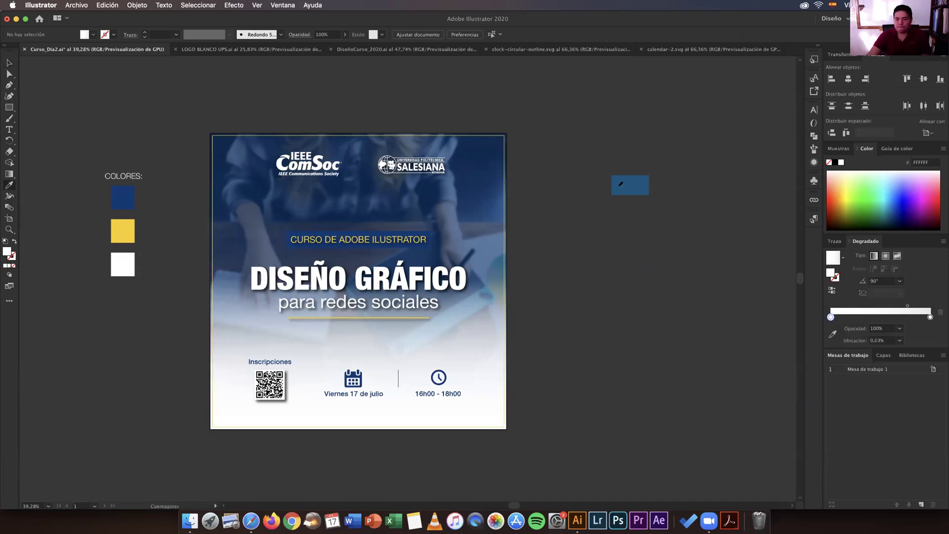
pyautogui.press('v')
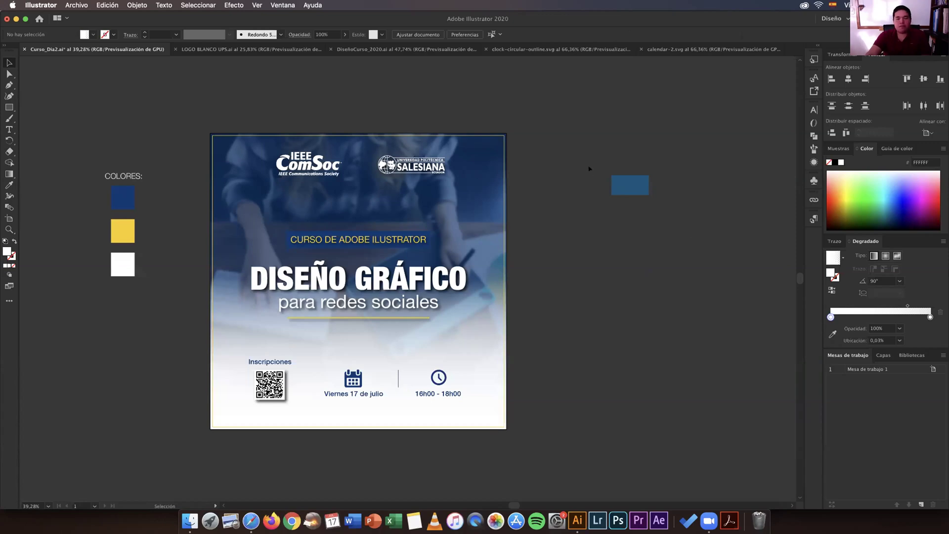
# - Duplicate the vertical divider line and place the copy between the QR code and the calendar icon
pyautogui.click(358, 338)
pyautogui.click(397, 377)
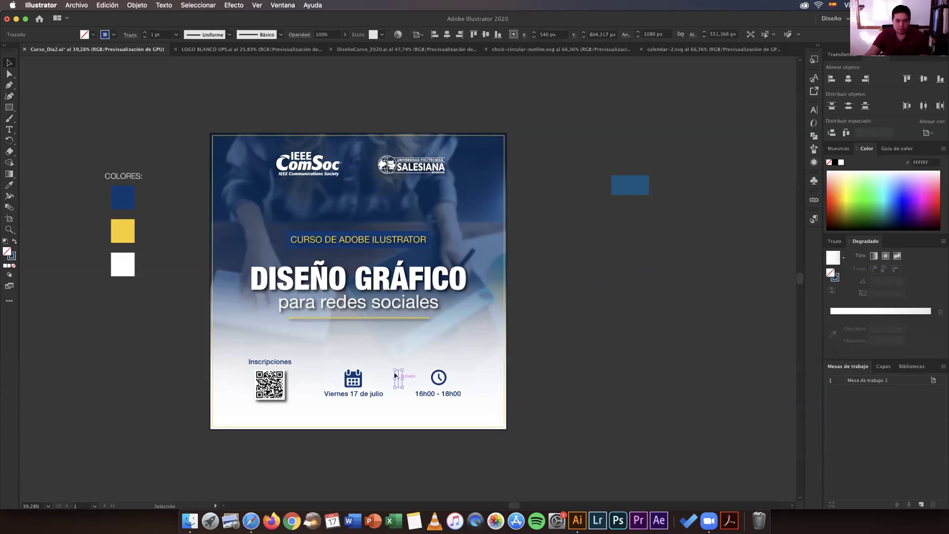
pyautogui.moveTo(398, 377); pyautogui.dragTo(313, 382)
pyautogui.click(595, 388)
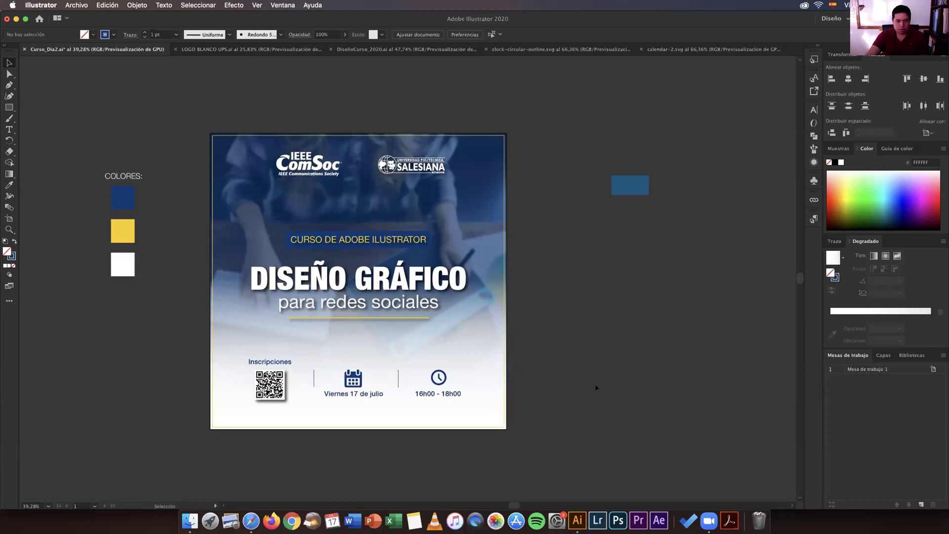
# - Move the clock icon and the 16h00 - 18h00 text slightly up together
pyautogui.click(440, 378)
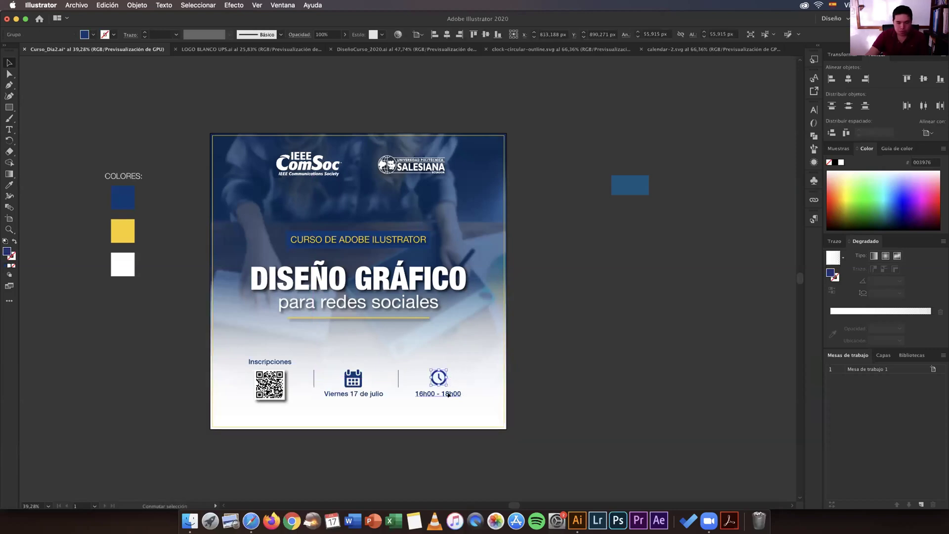
pyautogui.keyDown('shift'); pyautogui.click(449, 394); pyautogui.keyUp('shift')
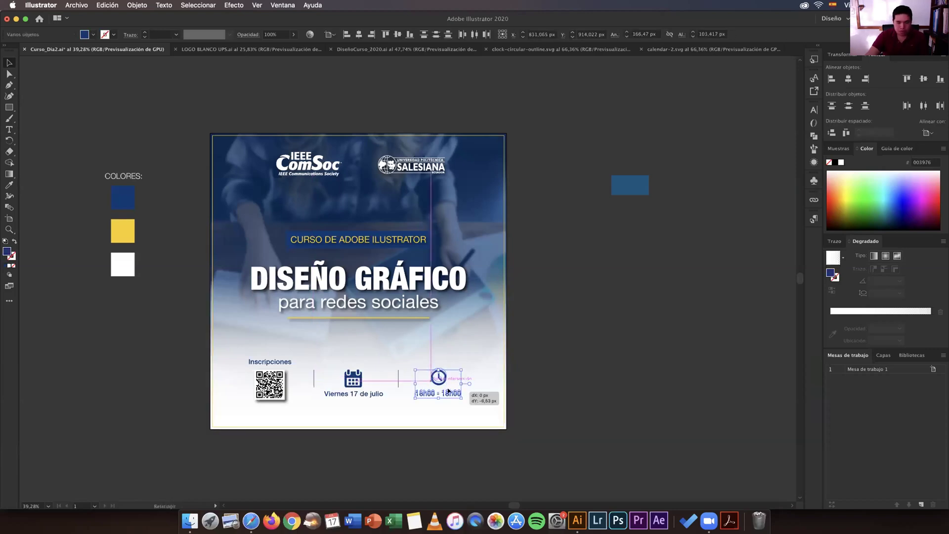
pyautogui.click(544, 374)
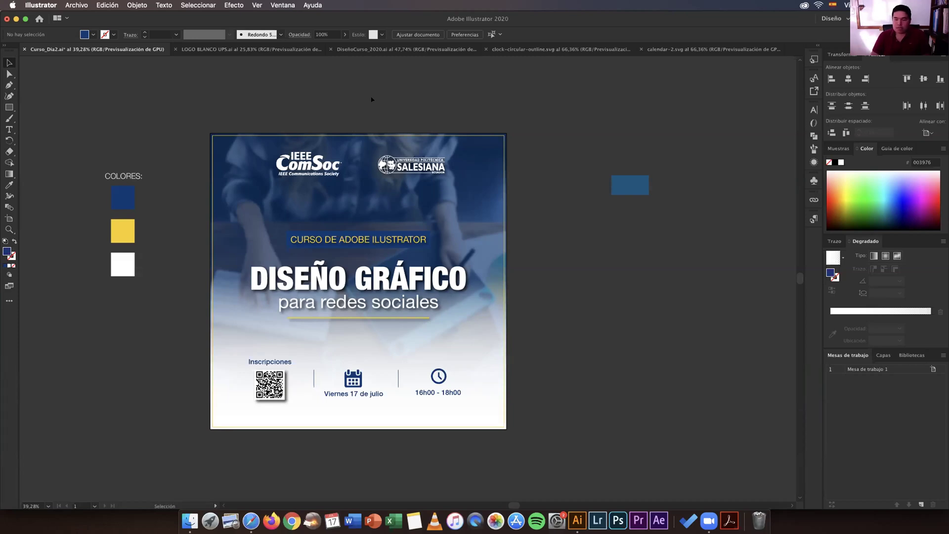
# - Review the Save As settings for Curso_Dia2.ai in the Adobe Illustrator (ai) format, and close them without saving
pyautogui.press('z')
pyautogui.moveTo(417, 87); pyautogui.dragTo(160, 249)
pyautogui.press('v')
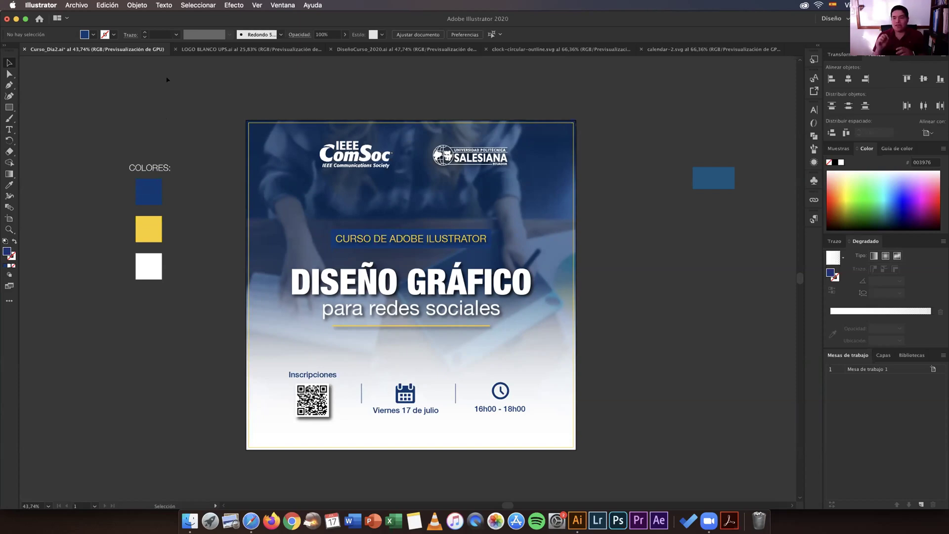
pyautogui.click(76, 5)
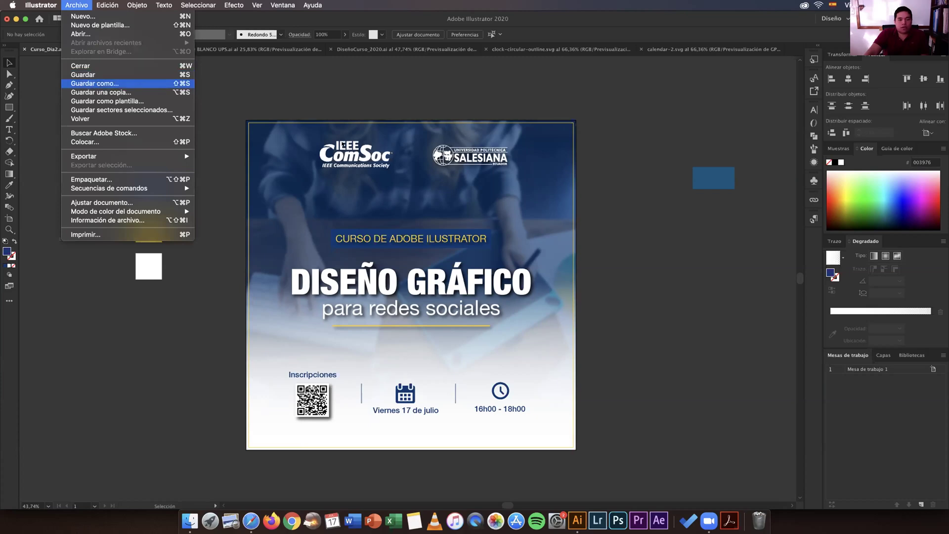
pyautogui.click(92, 83)
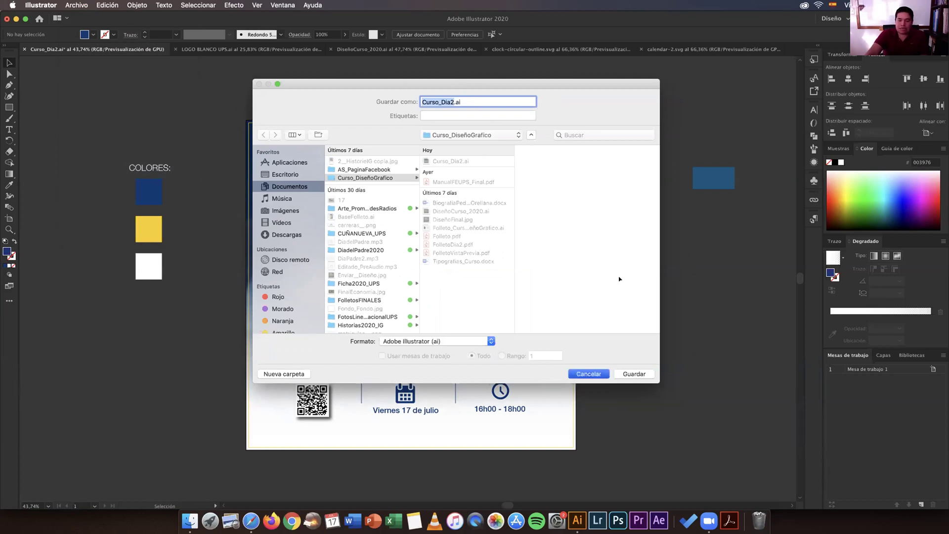
pyautogui.press('Escape')
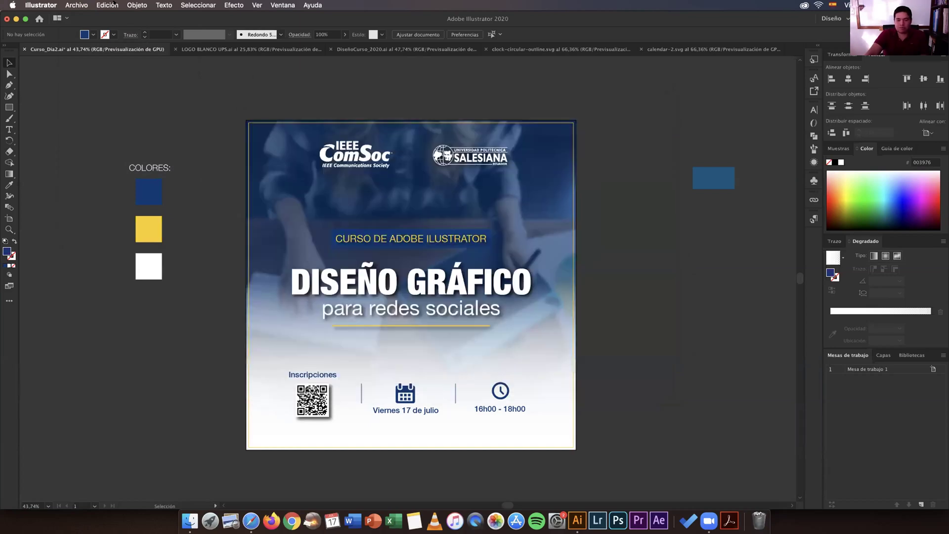
# - Start an export of the design as Curso_Dia2 in JPEG (jpg) format to the Curso_DiseñoGrafico folder
pyautogui.click(77, 5)
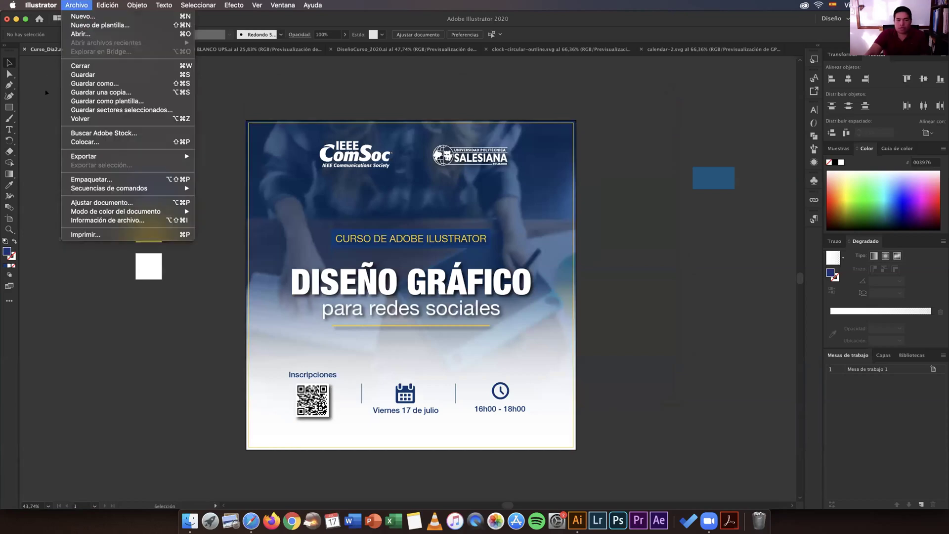
pyautogui.click(77, 5)
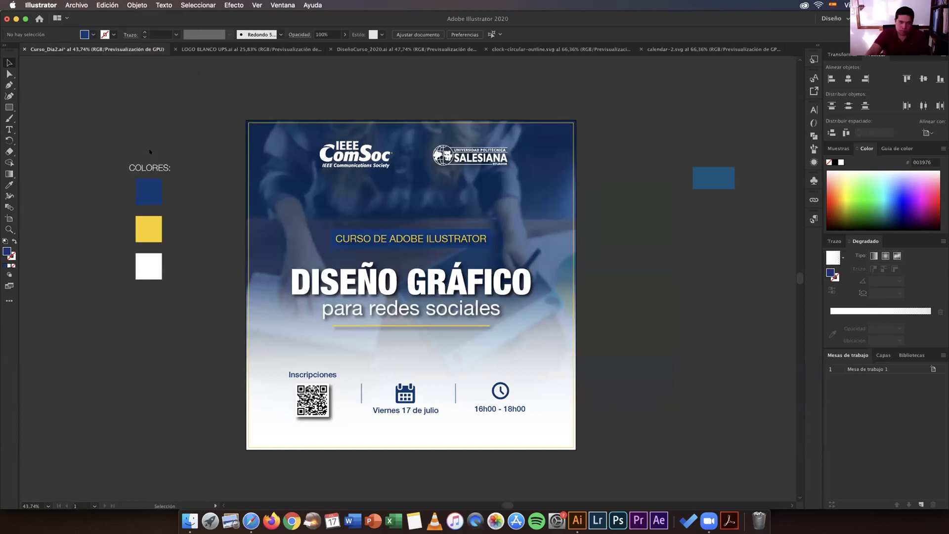
pyautogui.click(77, 5)
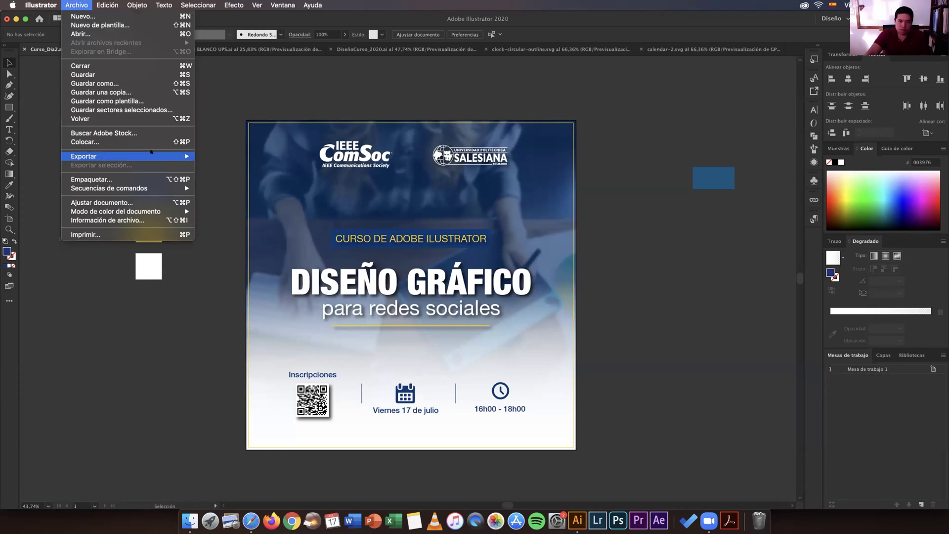
pyautogui.moveTo(151, 151)
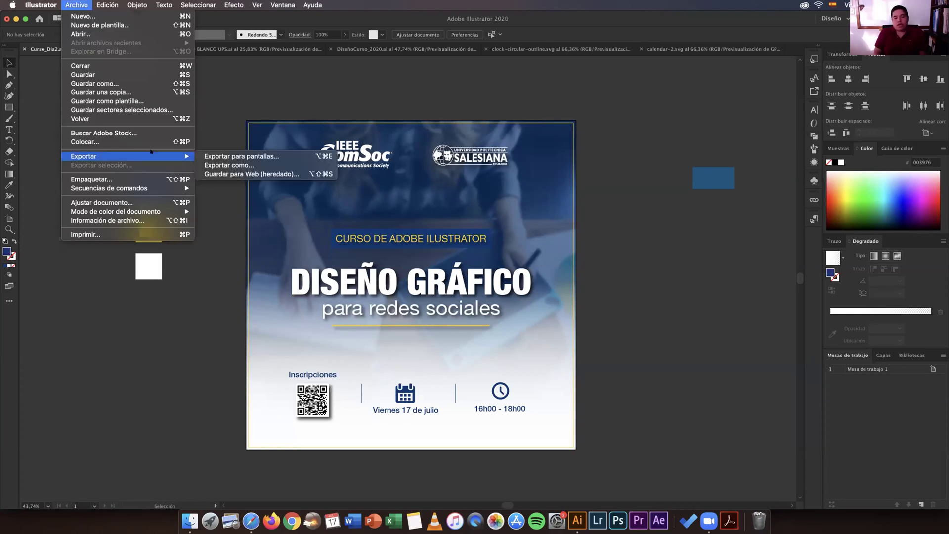
pyautogui.click(217, 163)
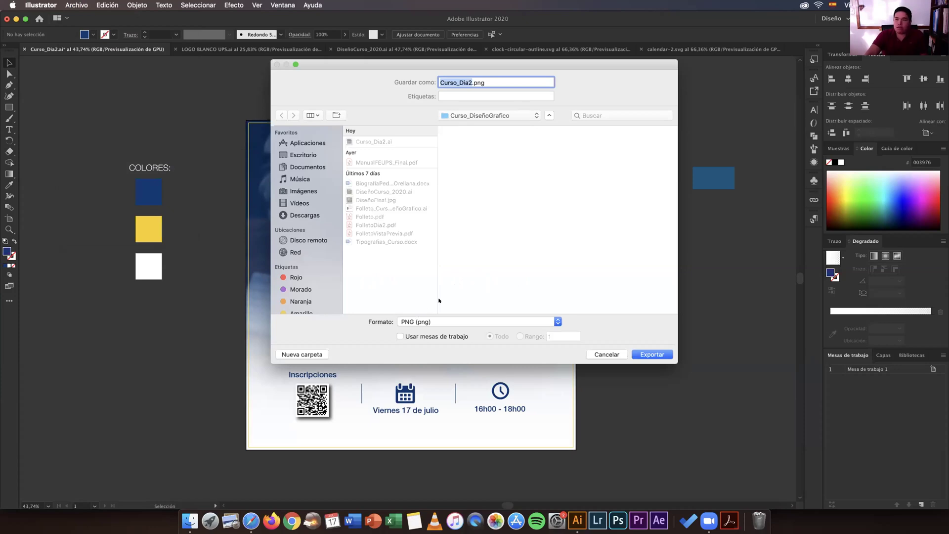
pyautogui.click(420, 322)
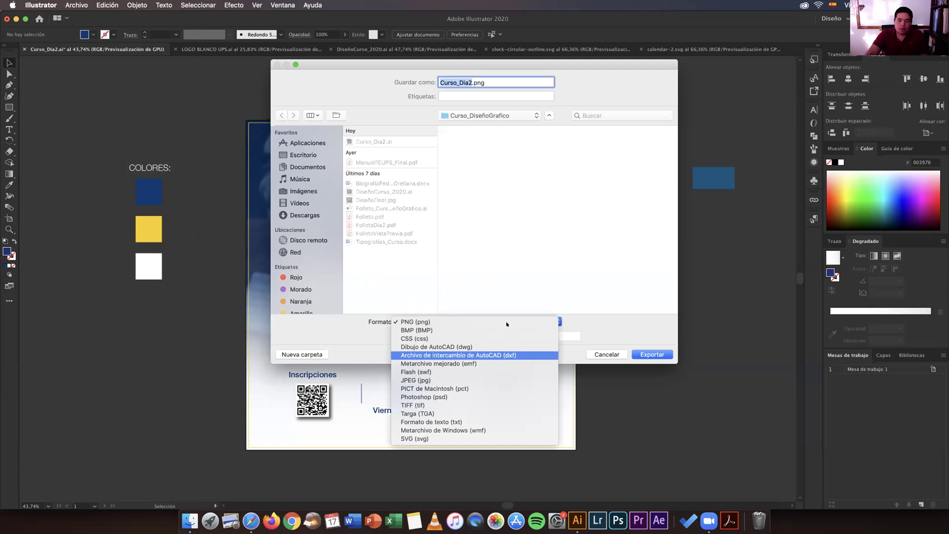
pyautogui.press('Up')
pyautogui.press('Up')
pyautogui.press('Up')
pyautogui.click(417, 381)
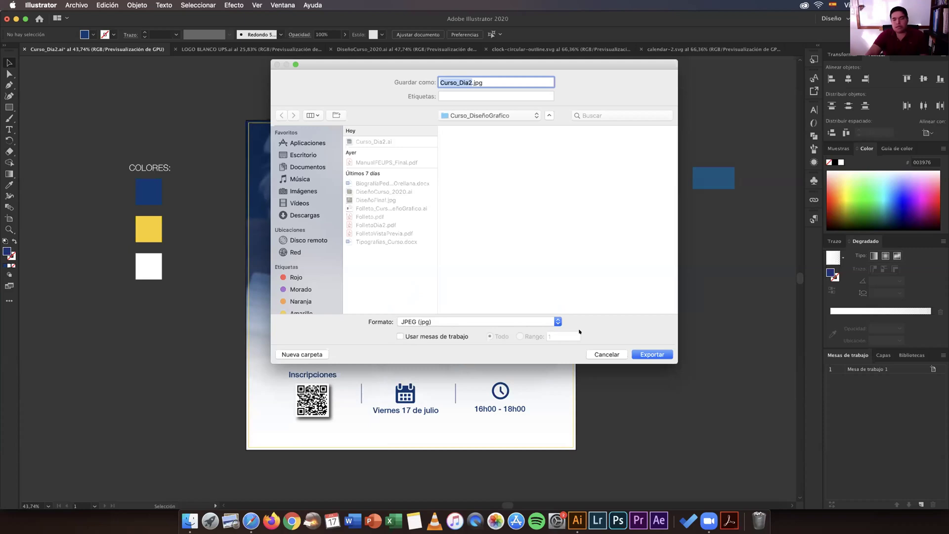
pyautogui.click(653, 354)
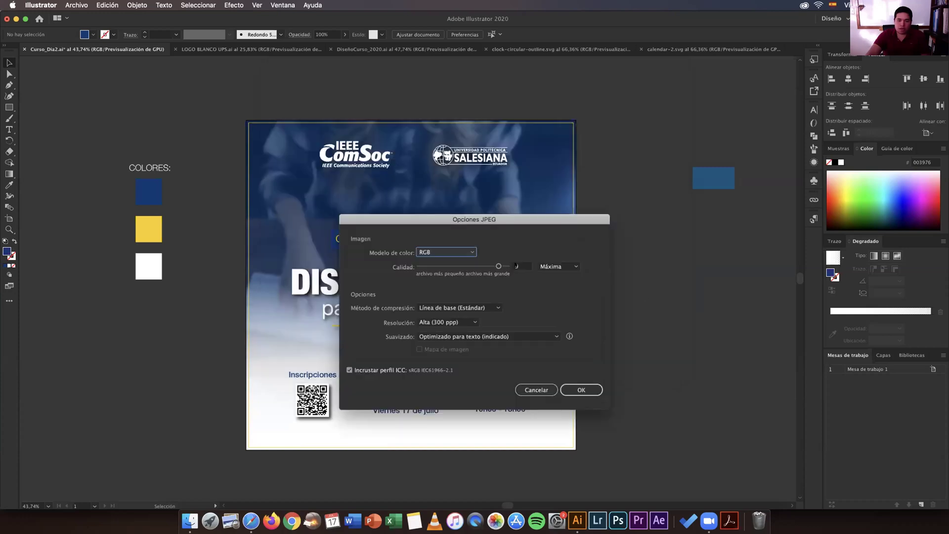
# - Keep the JPEG's color model at RGB and set its quality to 10 (Máxima)
pyautogui.moveTo(470, 219); pyautogui.dragTo(468, 186)
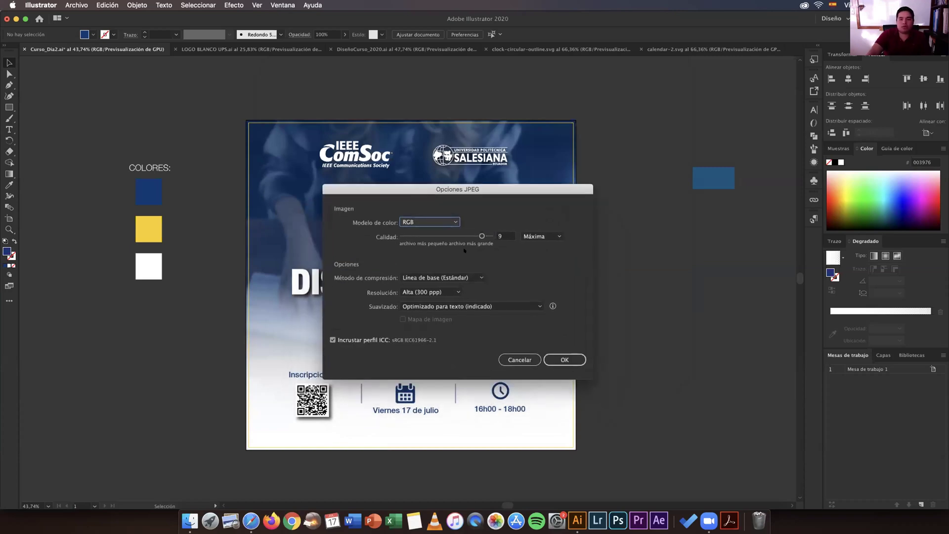
pyautogui.click(426, 221)
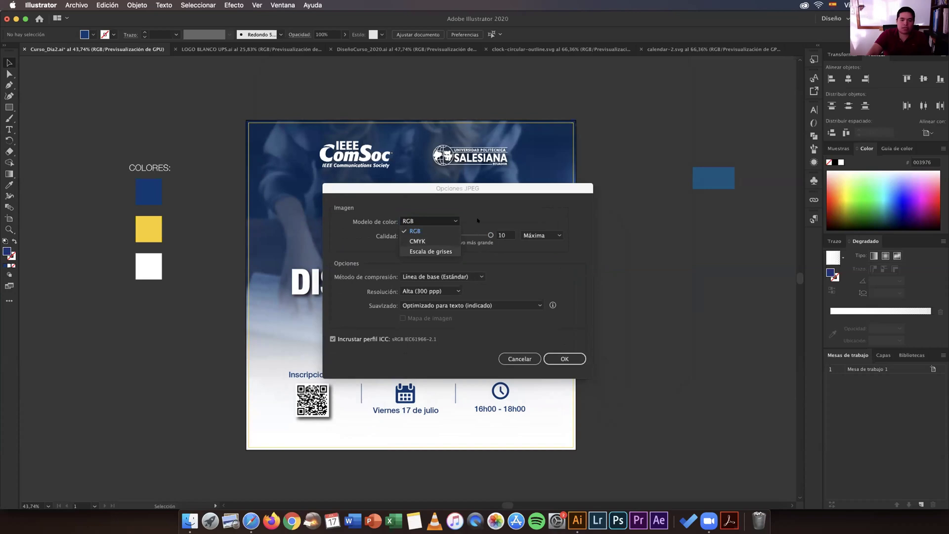
pyautogui.click(386, 237)
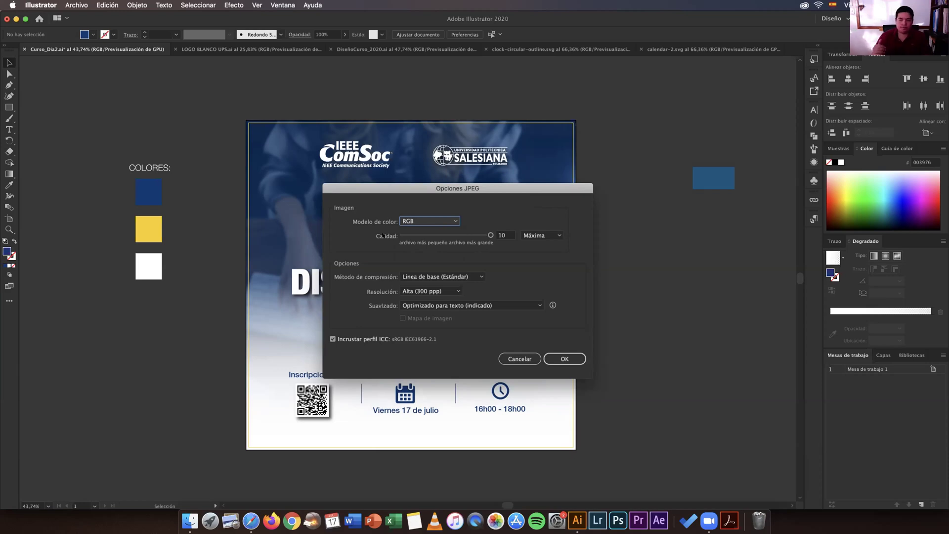
pyautogui.moveTo(490, 235)
pyautogui.mouseDown()
pyautogui.moveTo(464, 235)
pyautogui.moveTo(473, 235)
pyautogui.mouseUp()
pyautogui.click(491, 234)
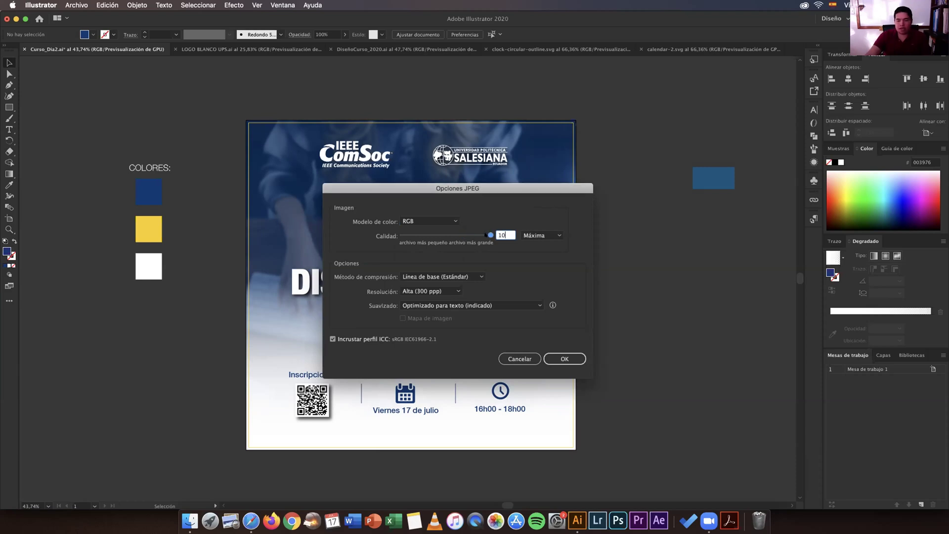
pyautogui.click(464, 235)
pyautogui.write('10')
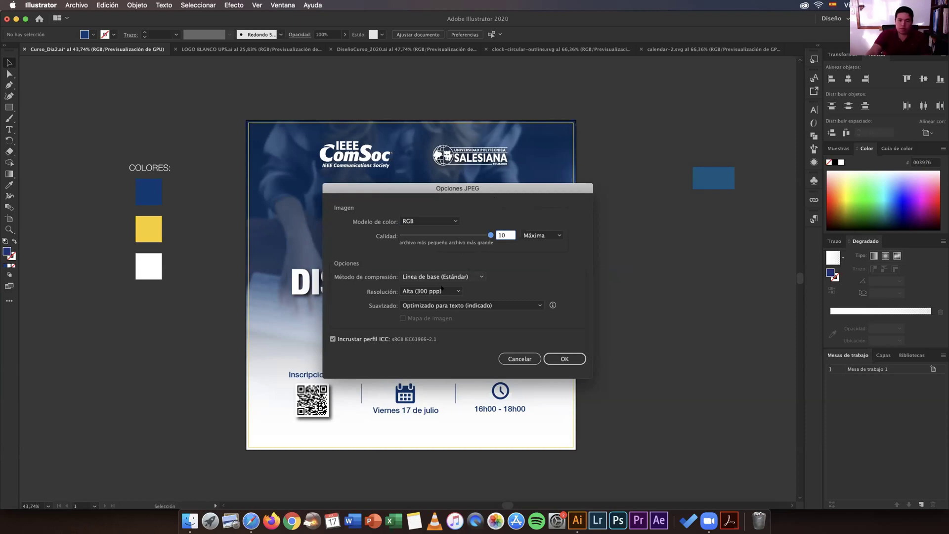
# - Set the JPEG resolution to Media (150 ppp), keep smoothing at Optimizado para texto (indicado), and complete the export
pyautogui.click(457, 290)
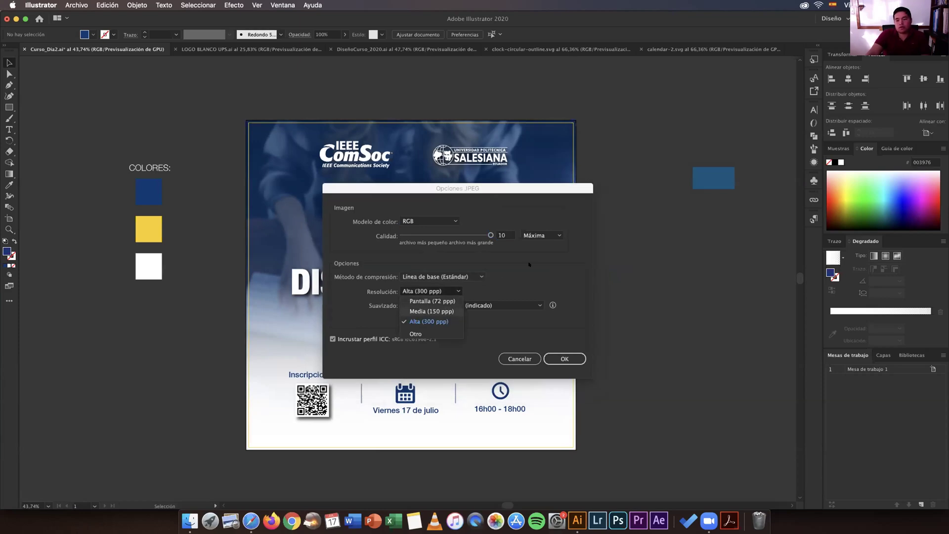
pyautogui.click(431, 311)
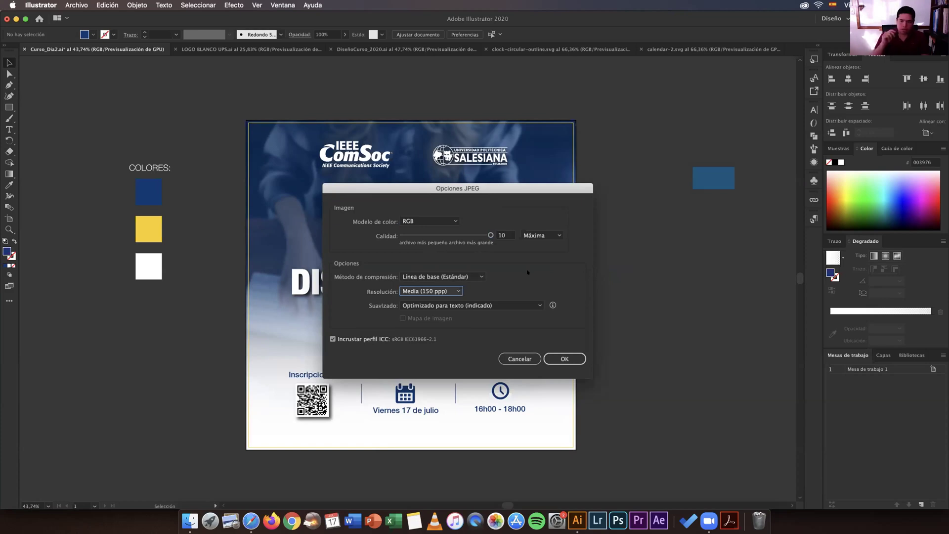
pyautogui.click(440, 290)
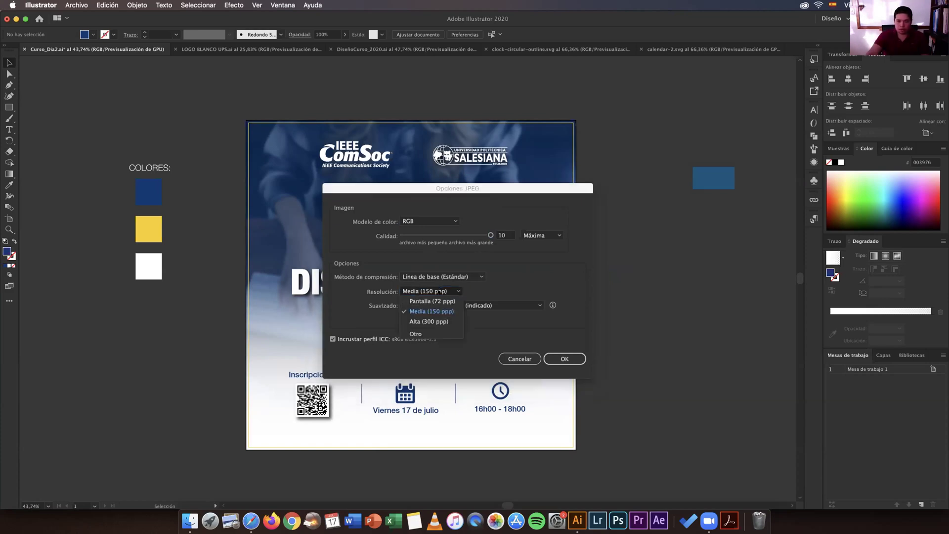
pyautogui.click(502, 286)
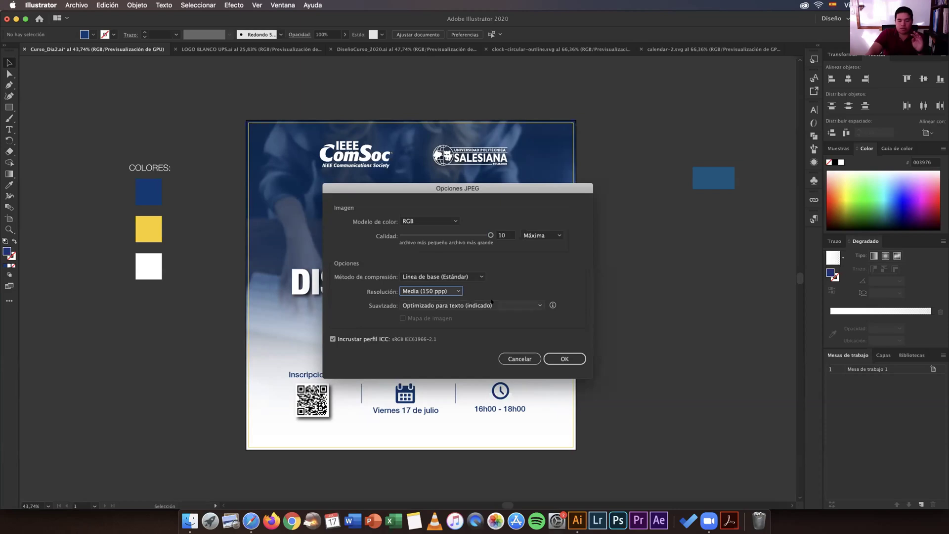
pyautogui.click(492, 303)
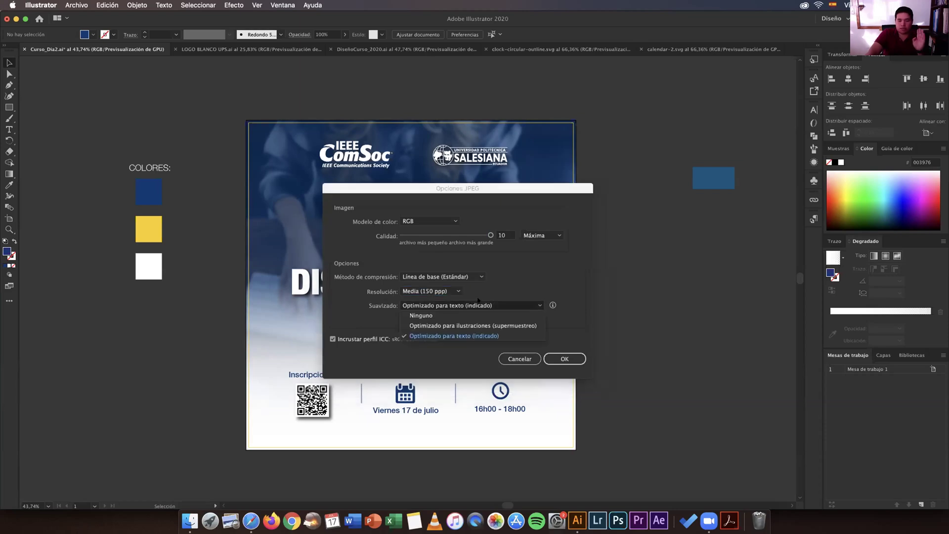
pyautogui.click(501, 286)
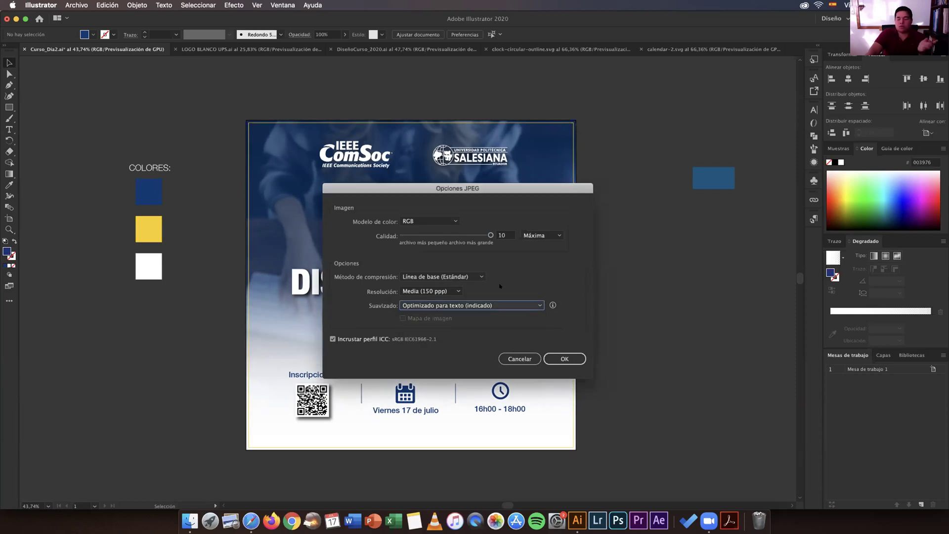
pyautogui.click(470, 305)
pyautogui.click(448, 284)
pyautogui.press('Return')
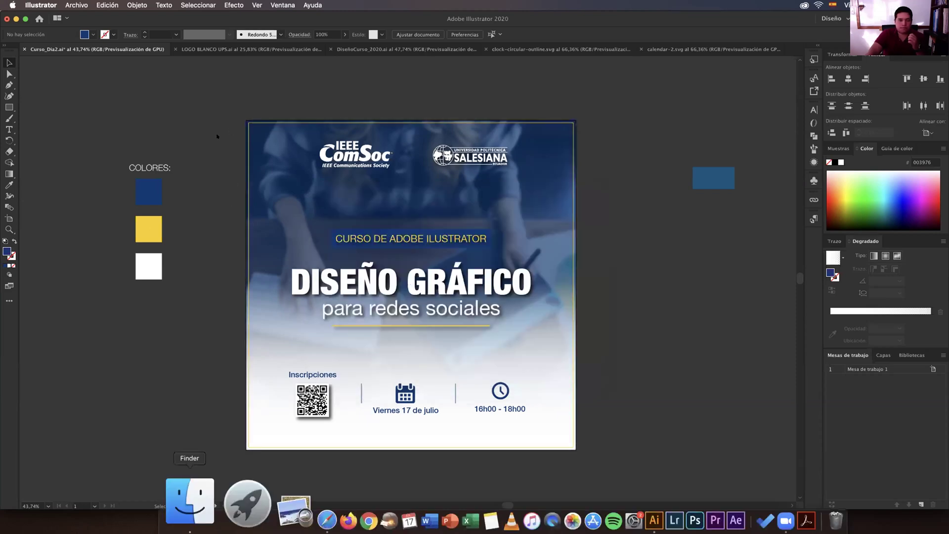
# - Switch to Finder, preview the exported Curso_Dia2.jpg in Documentos > Curso_DiseñoGrafico, and return to Illustrator
pyautogui.click(190, 500)
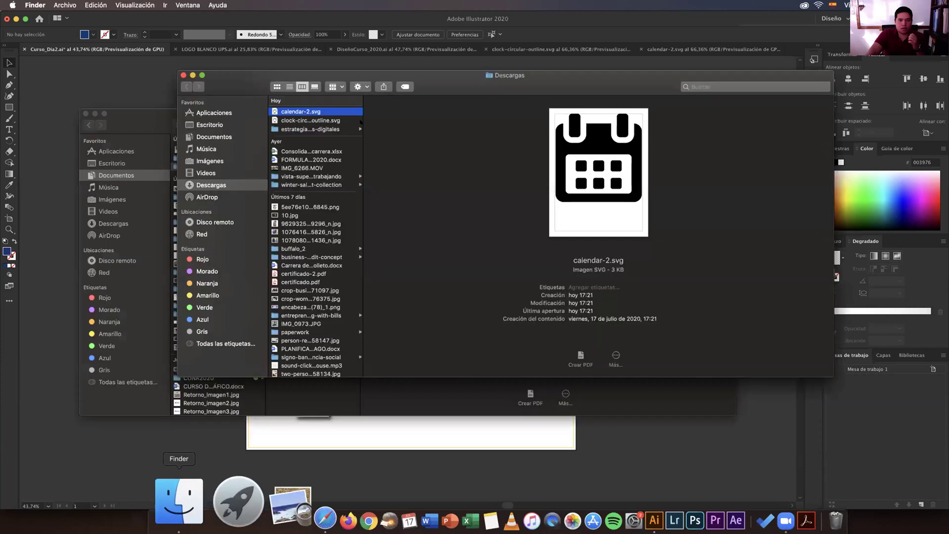
pyautogui.press('super+shift+o')
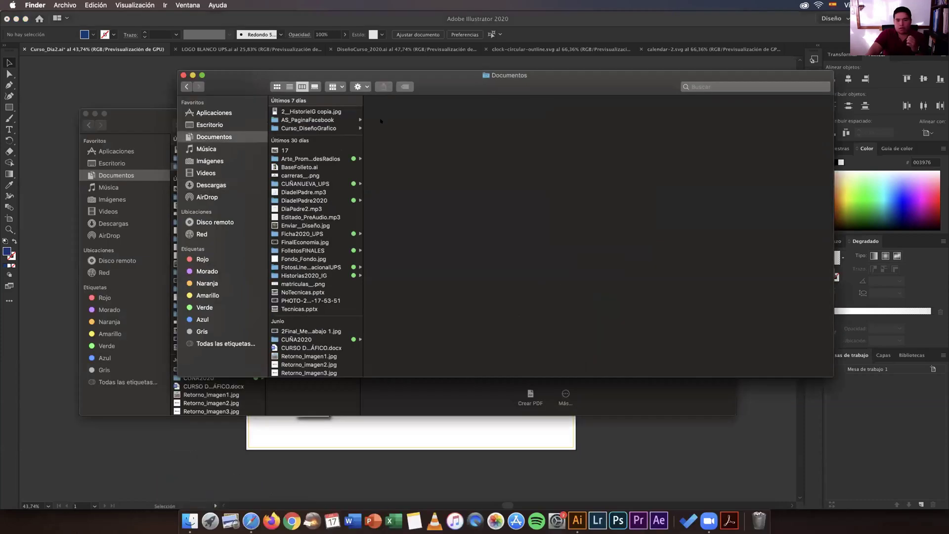
pyautogui.write('cur')
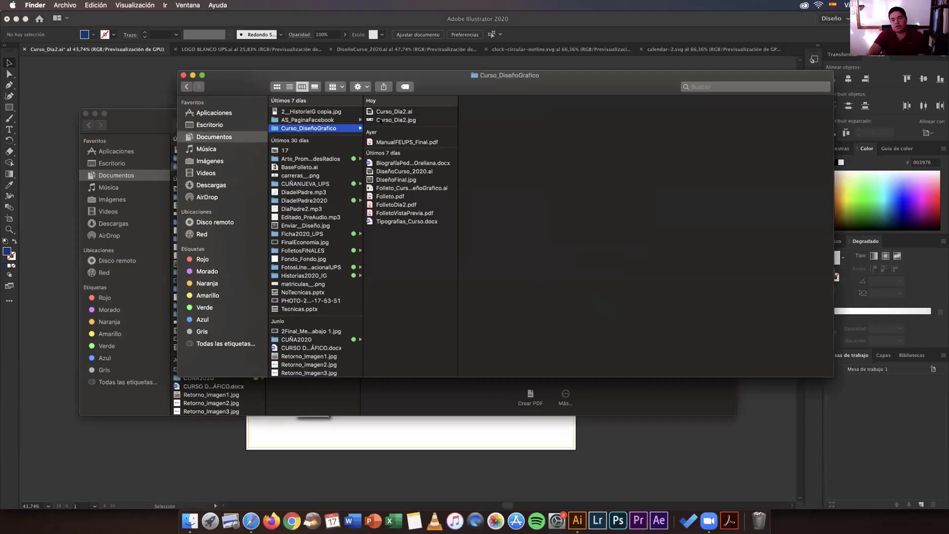
pyautogui.click(380, 120)
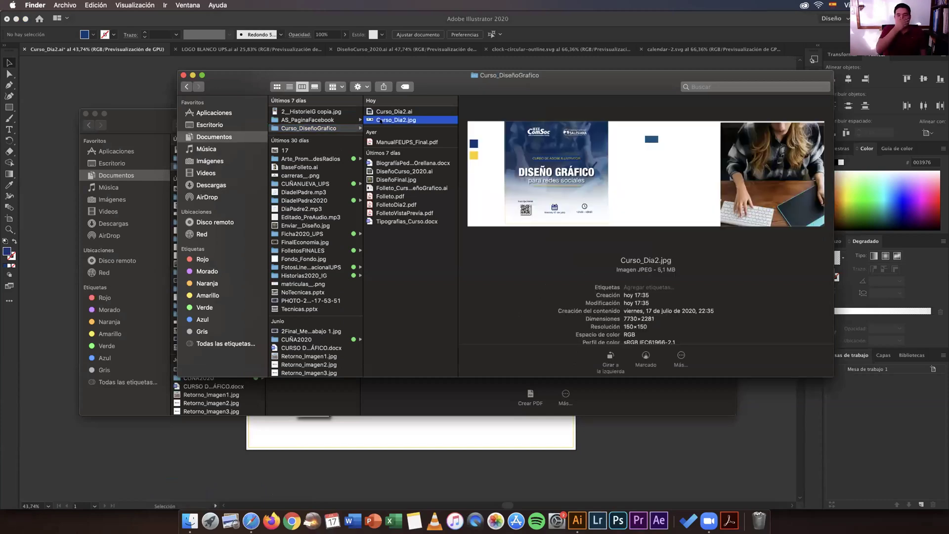
pyautogui.press('space')
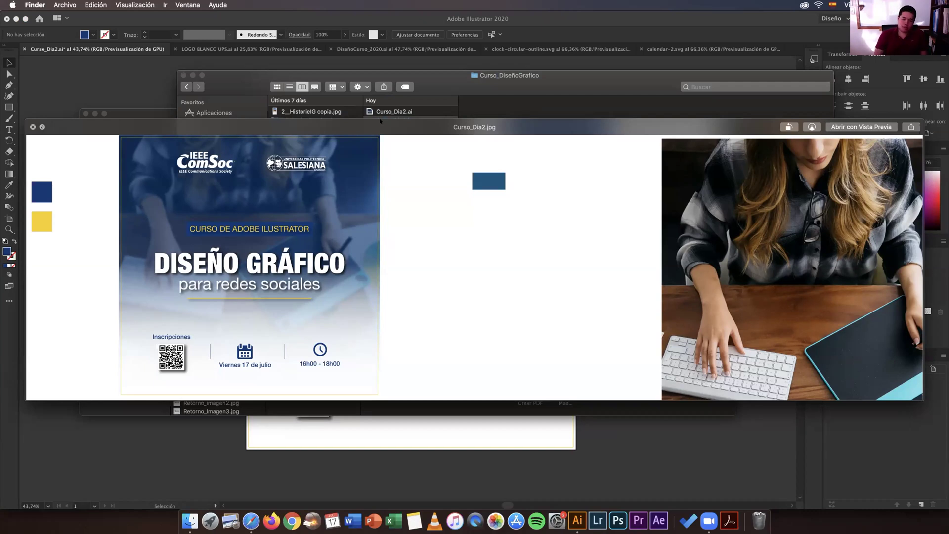
pyautogui.press('space')
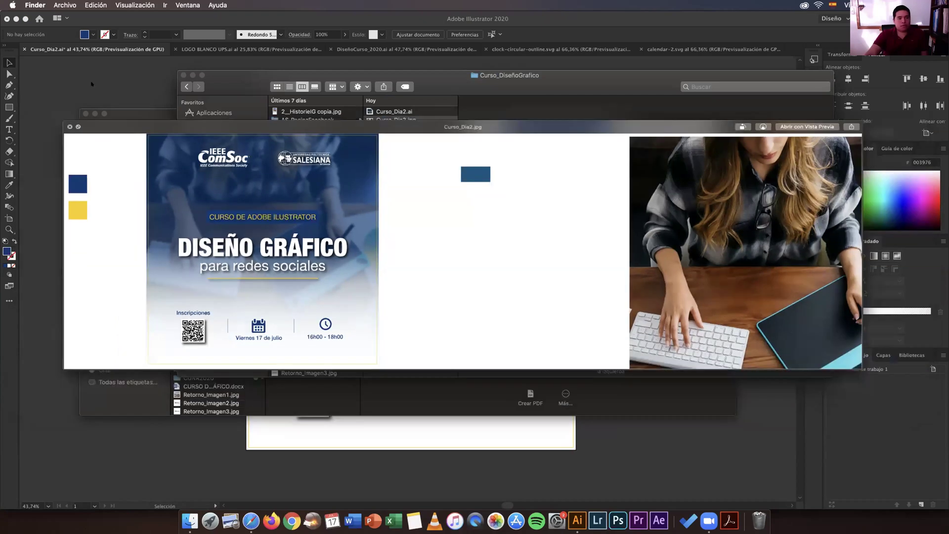
pyautogui.press('space')
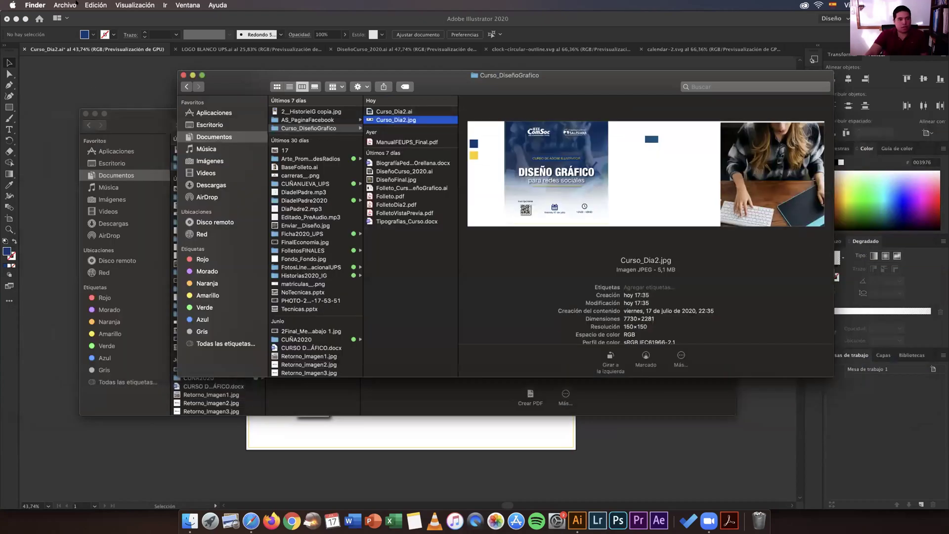
pyautogui.click(143, 131)
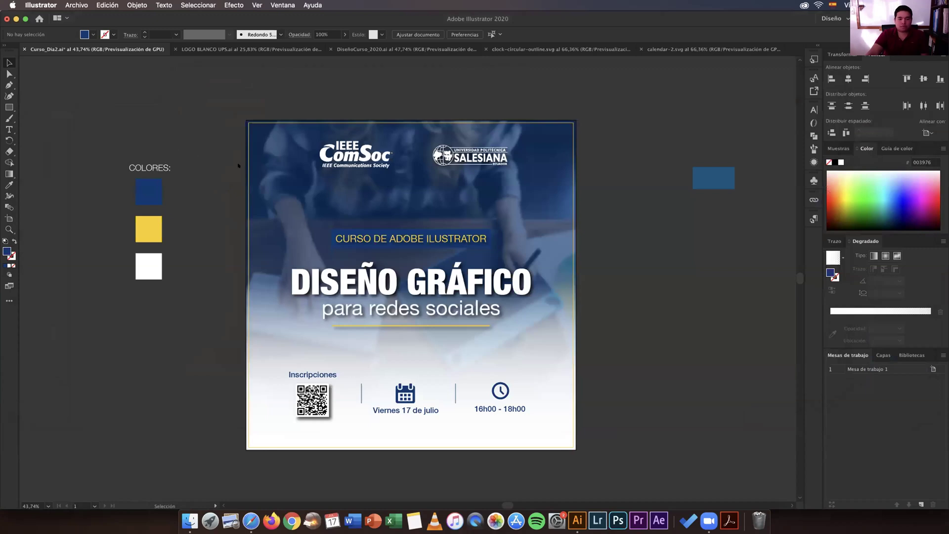
# - Try a JPEG export limited to artboards with range 1, and cancel it
pyautogui.click(76, 5)
pyautogui.moveTo(120, 155)
pyautogui.click(218, 164)
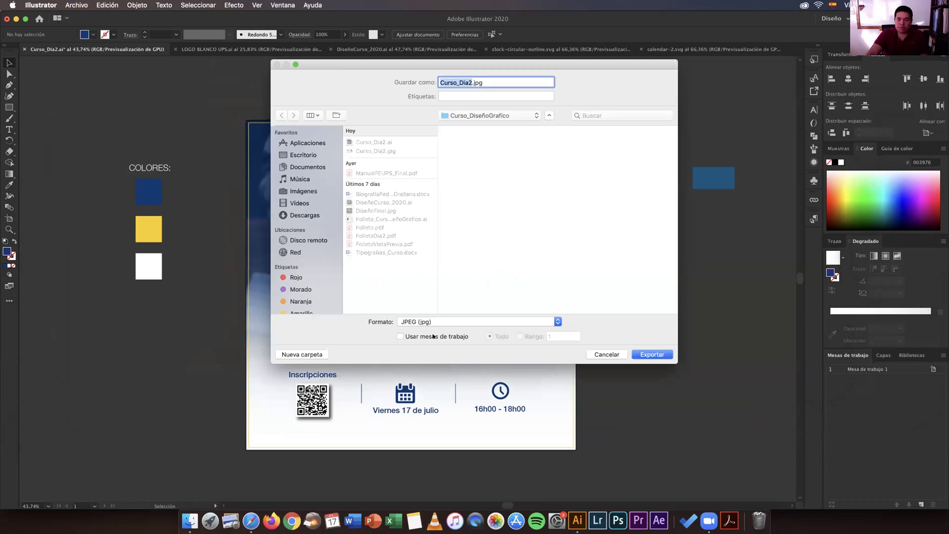
pyautogui.click(433, 336)
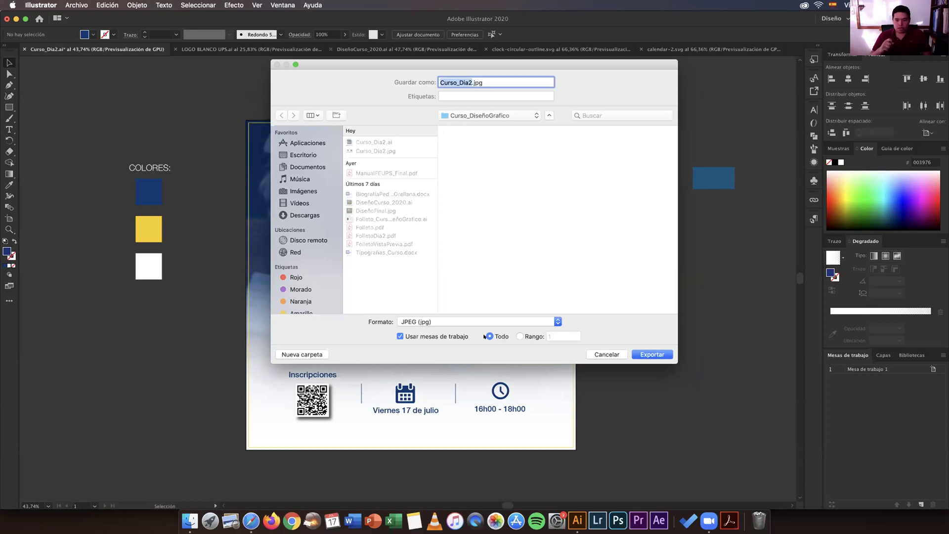
pyautogui.click(518, 337)
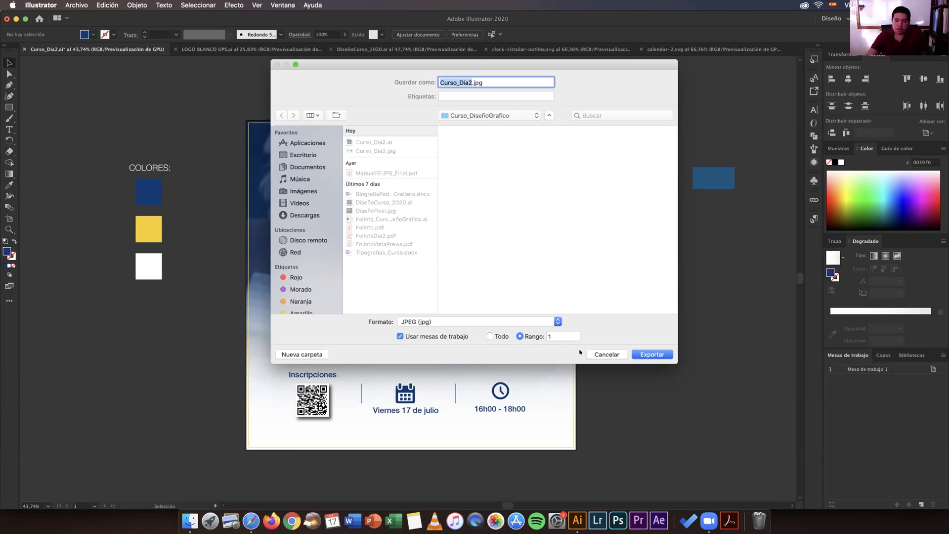
pyautogui.click(557, 334)
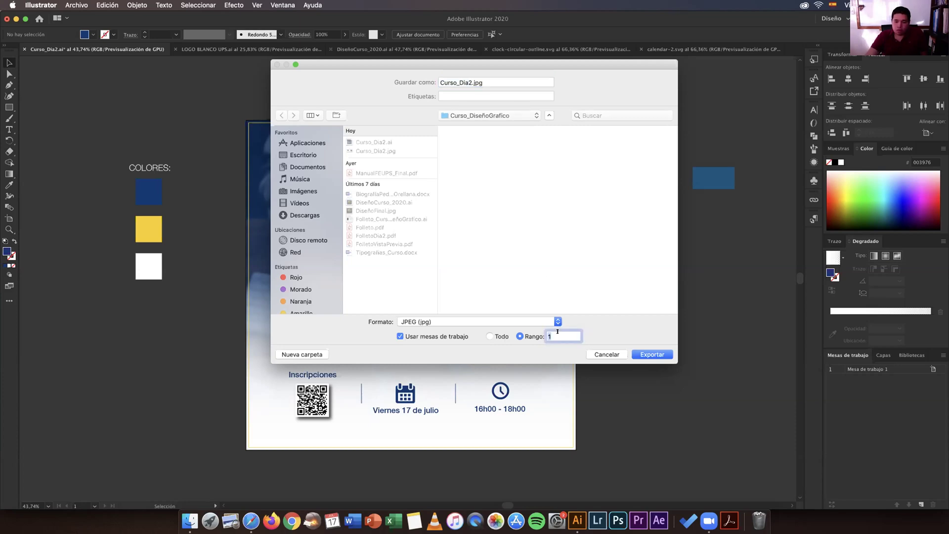
pyautogui.click(604, 354)
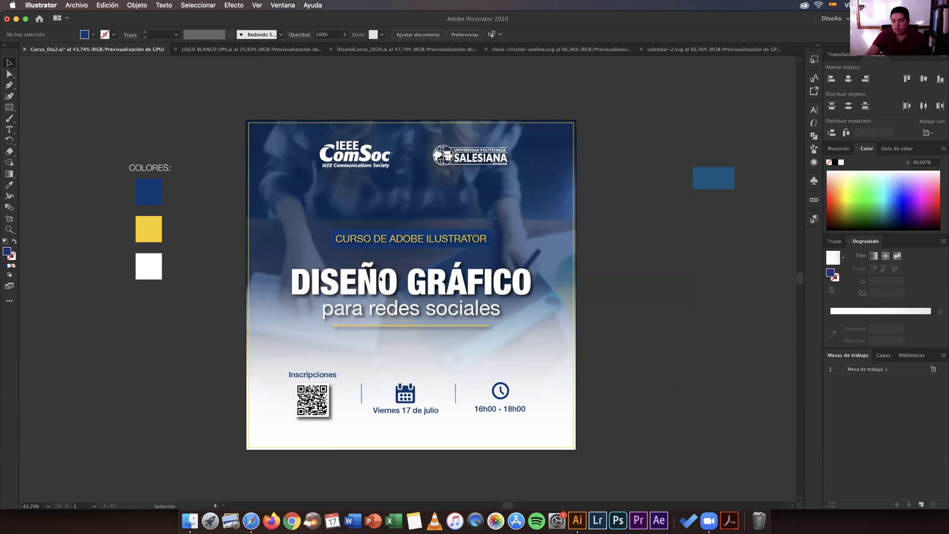
# - Add a second artboard of the same size beside the post design
pyautogui.click(287, 5)
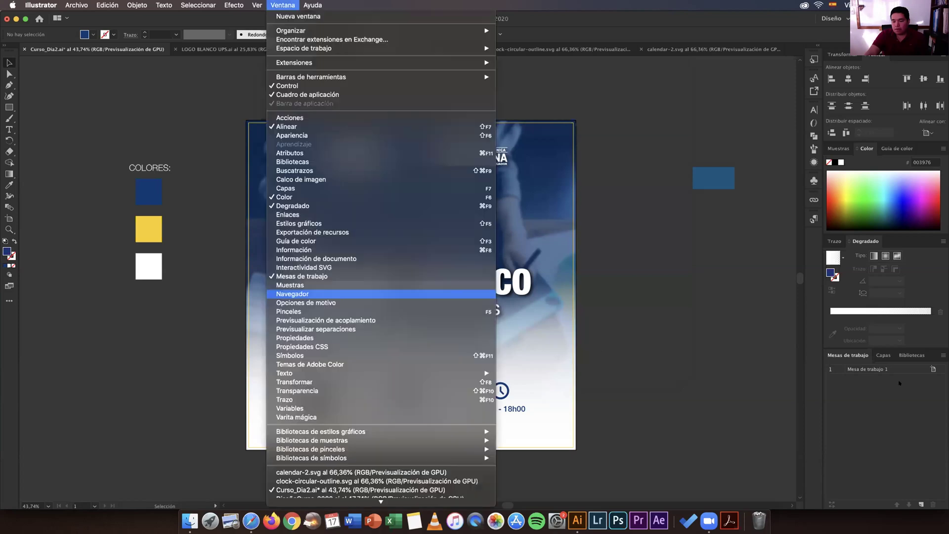
pyautogui.click(371, 294)
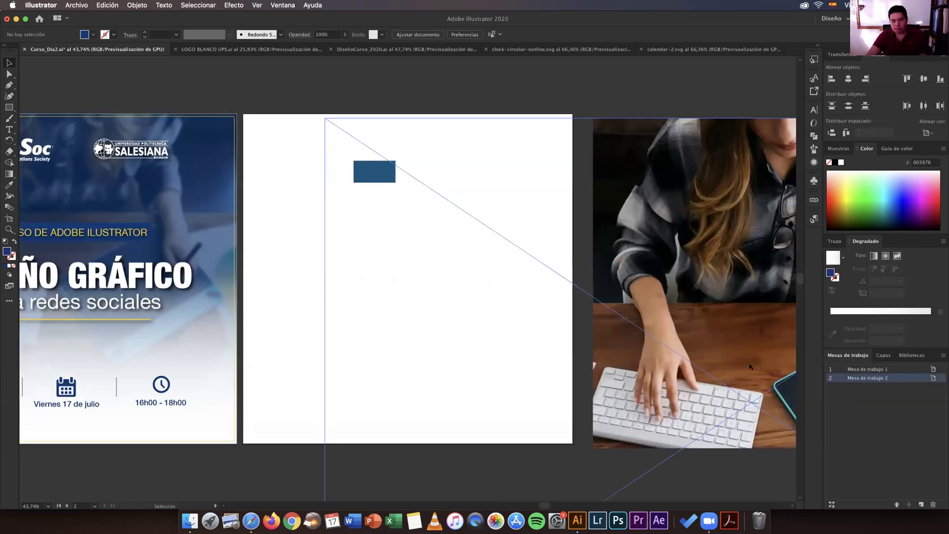
# - Delete the second artboard and start a JPEG export of Curso_Dia2 to Curso_DiseñoGrafico, using artboards with range 1
pyautogui.press('Delete')
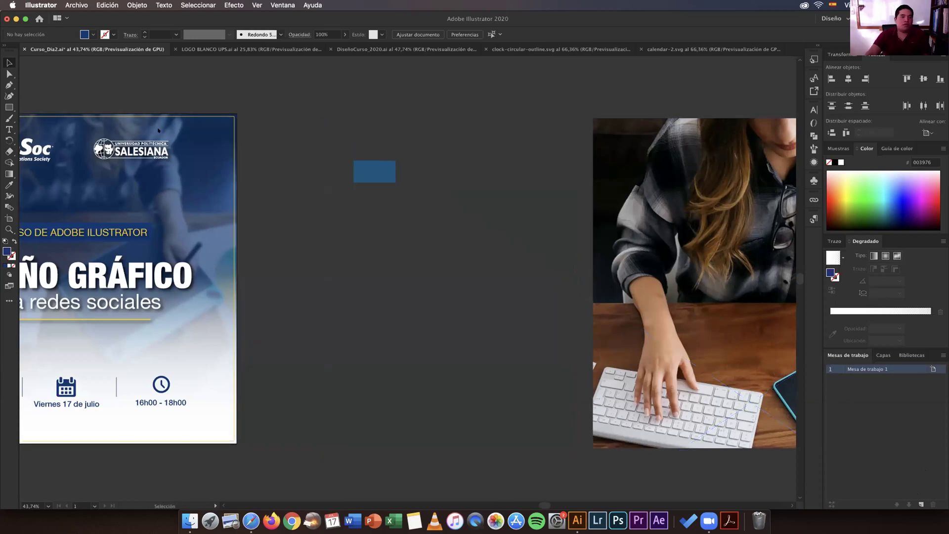
pyautogui.click(77, 5)
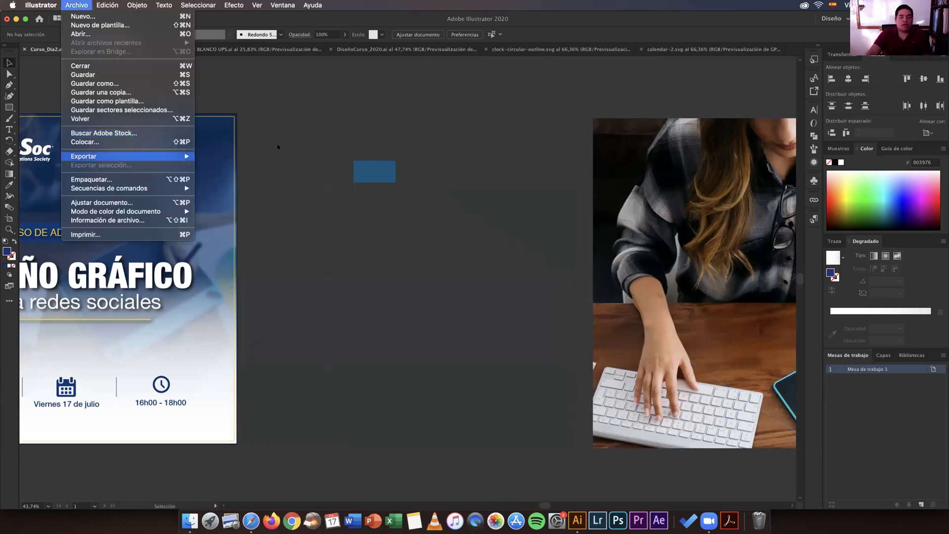
pyautogui.click(297, 170)
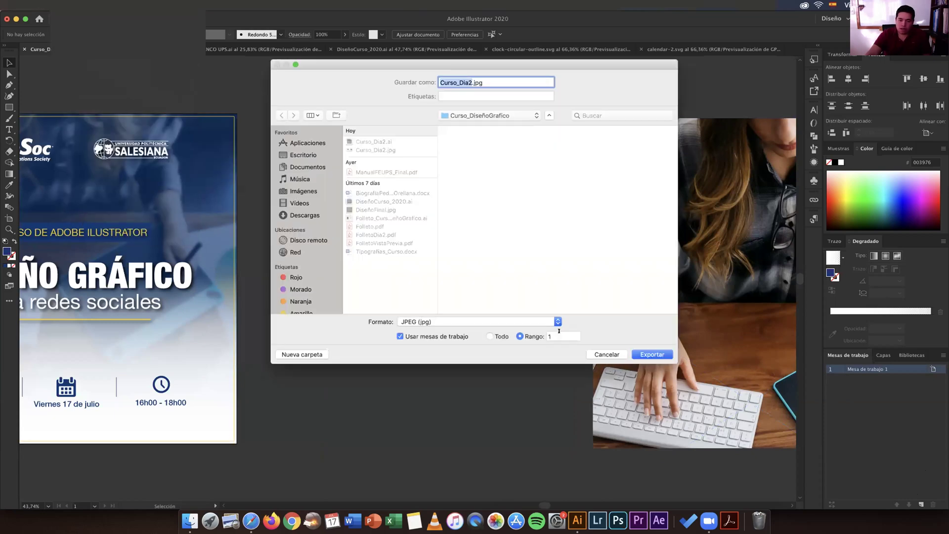
pyautogui.click(559, 332)
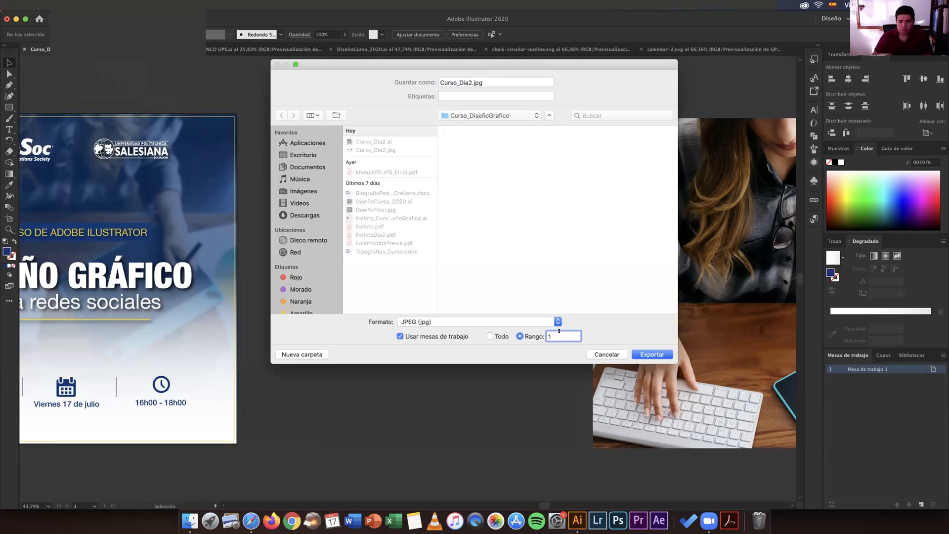
pyautogui.write('-10')
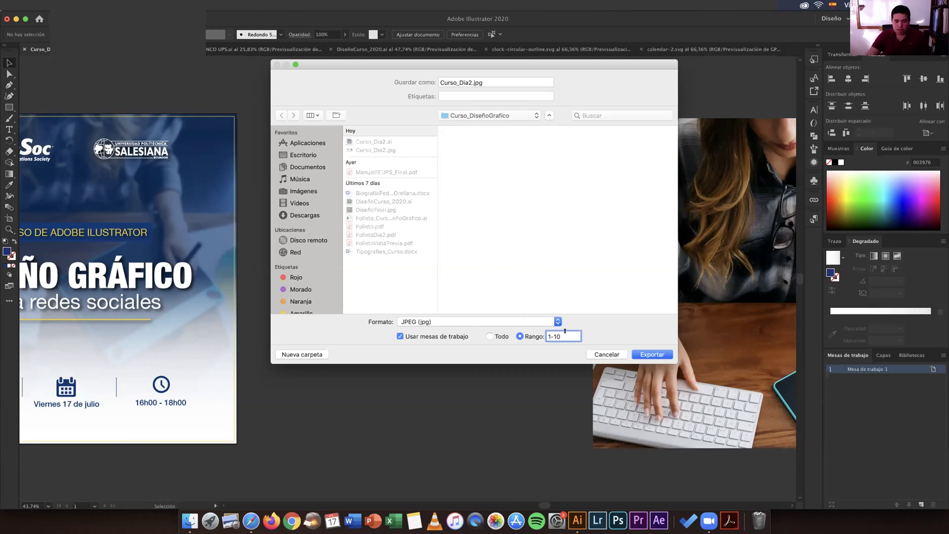
pyautogui.press('BackSpace')
pyautogui.press('BackSpace')
pyautogui.press('BackSpace')
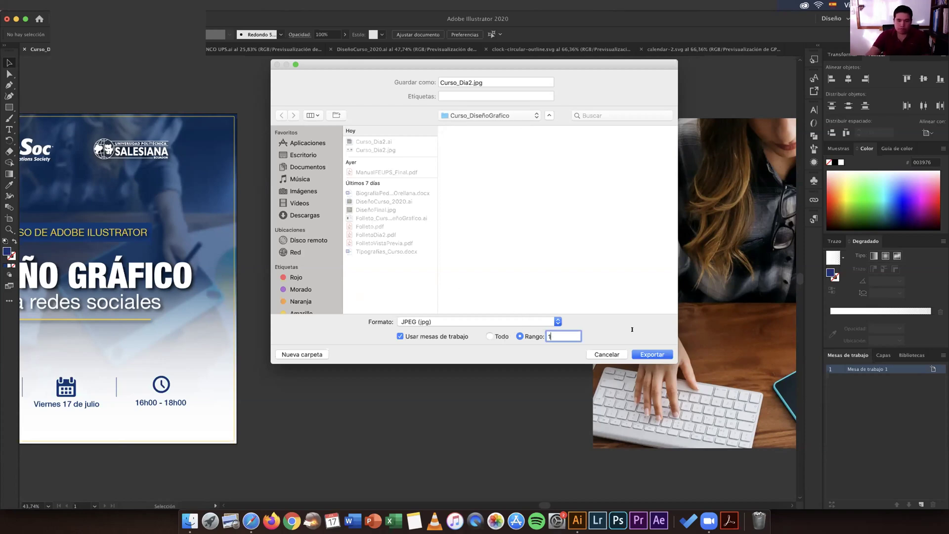
pyautogui.click(654, 354)
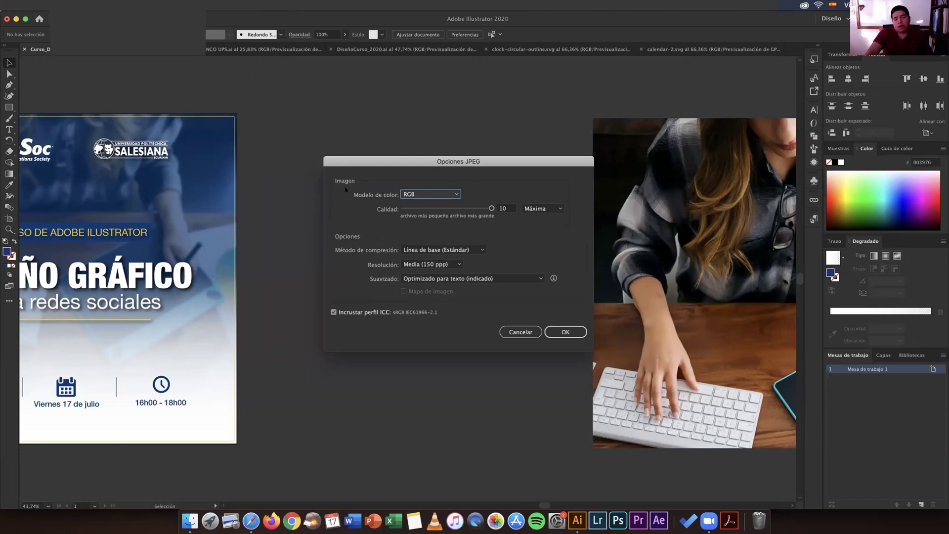
# - Keep the JPEG colour model at RGB, with Máxima quality 10 and Media (150 ppp) resolution, and complete the export
pyautogui.click(445, 195)
pyautogui.click(484, 190)
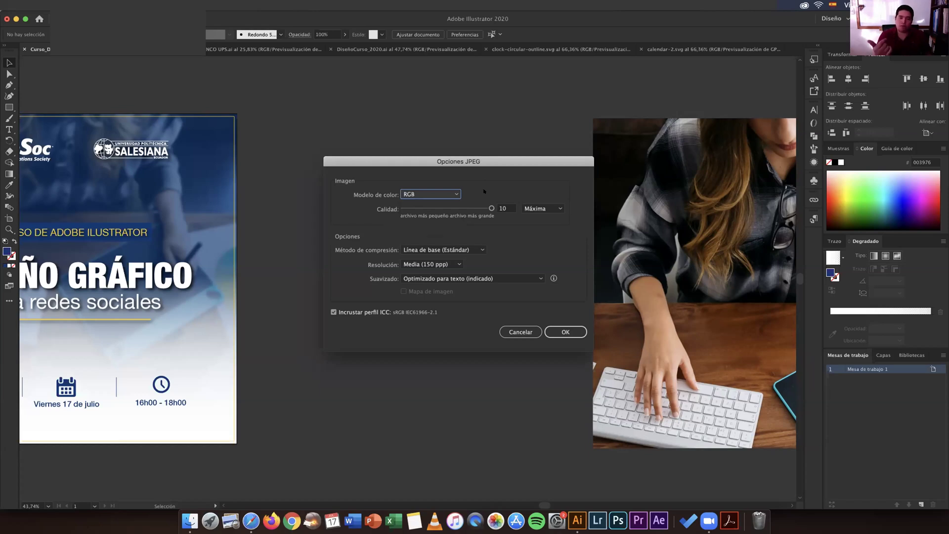
pyautogui.click(427, 195)
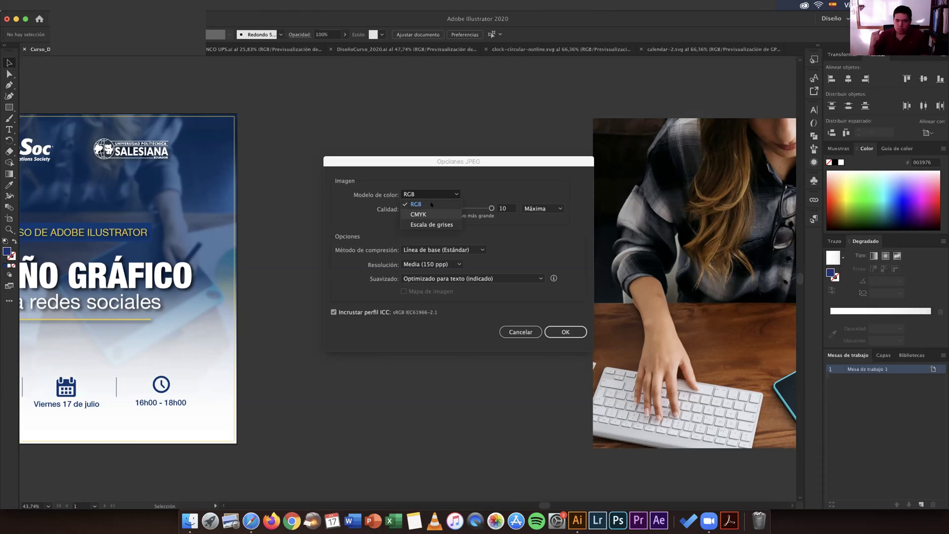
pyautogui.click(574, 331)
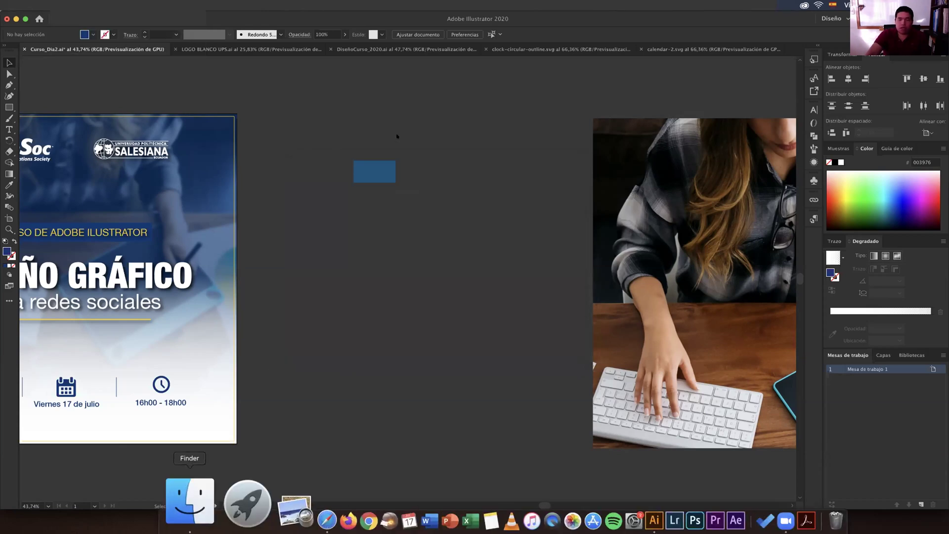
# - Switch to Finder, preview the exported Curso_Dia2_Mesa de trabajo 1.jpg, and return to Illustrator
pyautogui.click(190, 501)
pyautogui.click(410, 112)
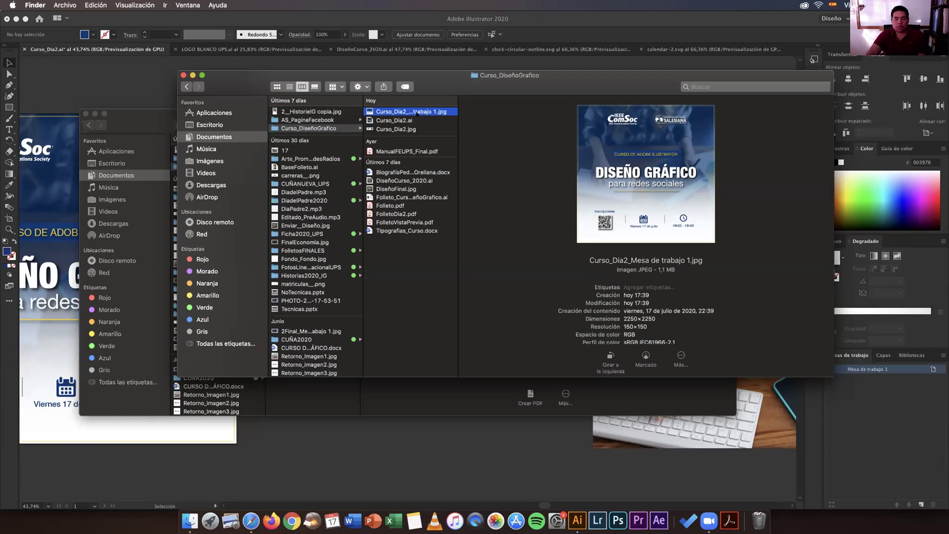
pyautogui.press('space')
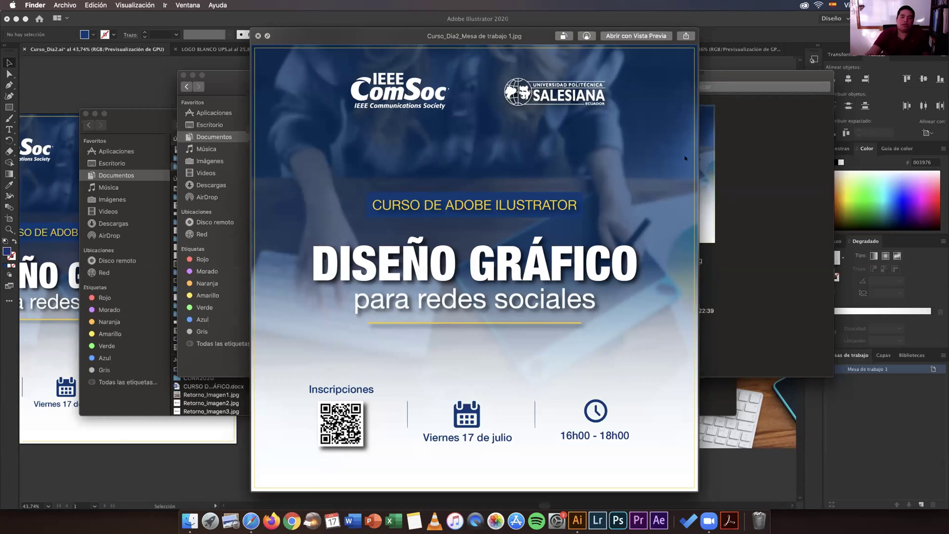
pyautogui.press('space')
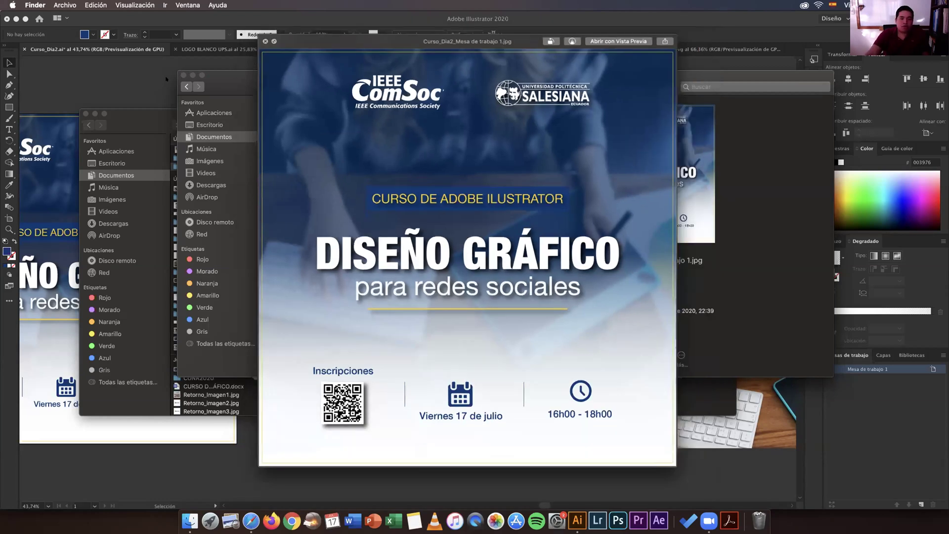
pyautogui.press('space')
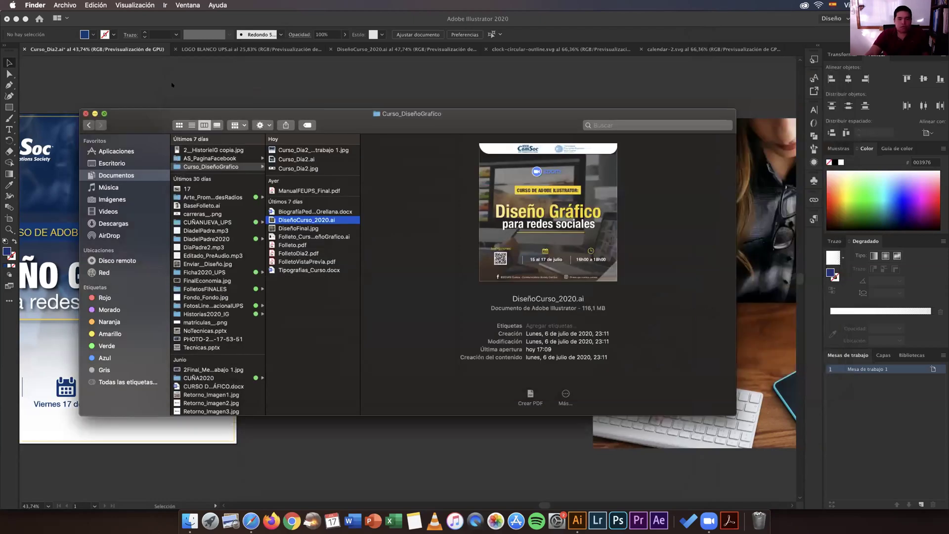
pyautogui.press('super+m')
# - Delete the spare photo of the woman at the keyboard and the small blue rectangle lying beside the artboard
pyautogui.press('z')
pyautogui.moveTo(440, 228); pyautogui.dragTo(384, 233)
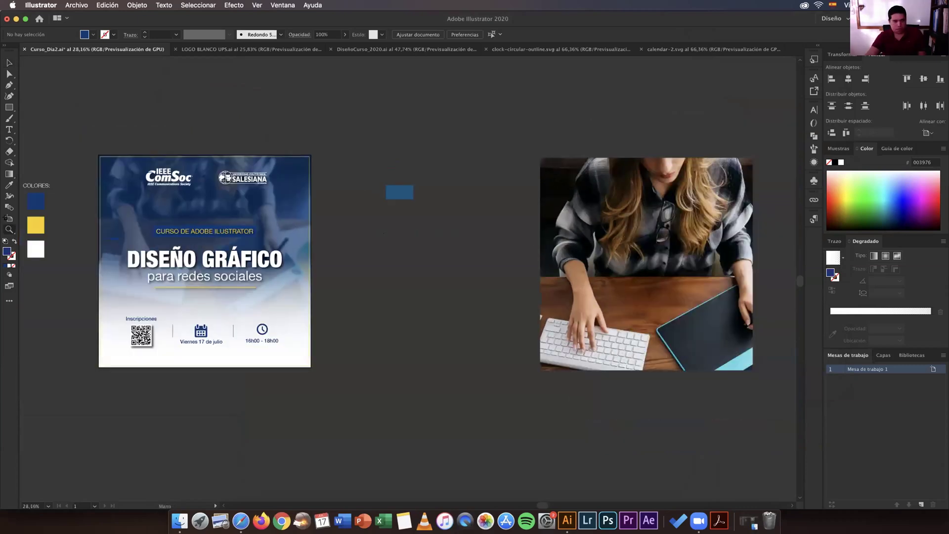
pyautogui.hscroll(-3, 657, 257)
pyautogui.hotkey('shift', 'o')
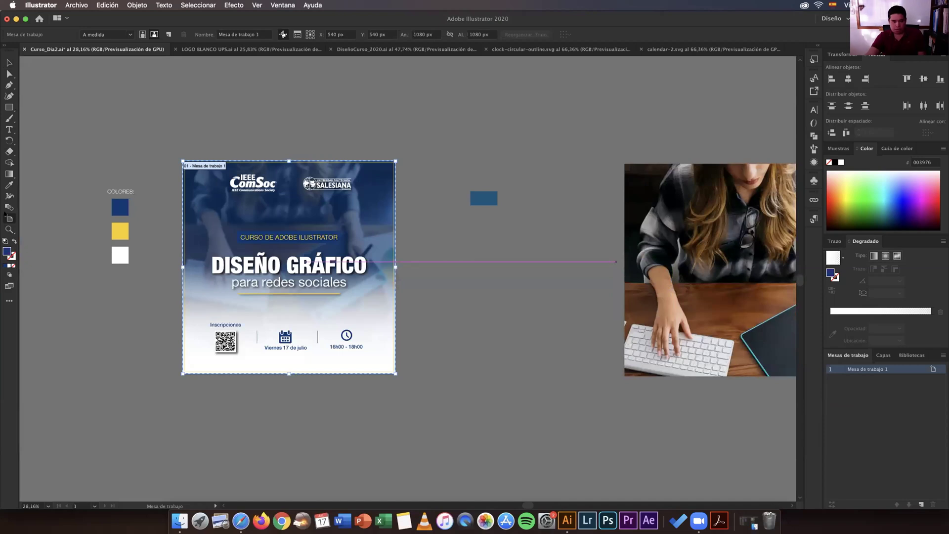
pyautogui.press('v')
pyautogui.hotkey('shift', 'o')
pyautogui.press('v')
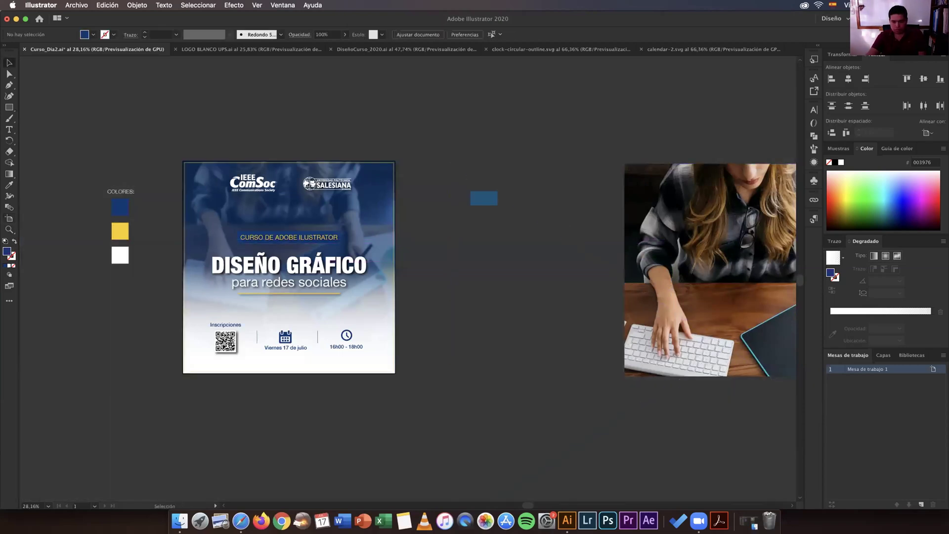
pyautogui.press('super+z')
pyautogui.click(484, 191)
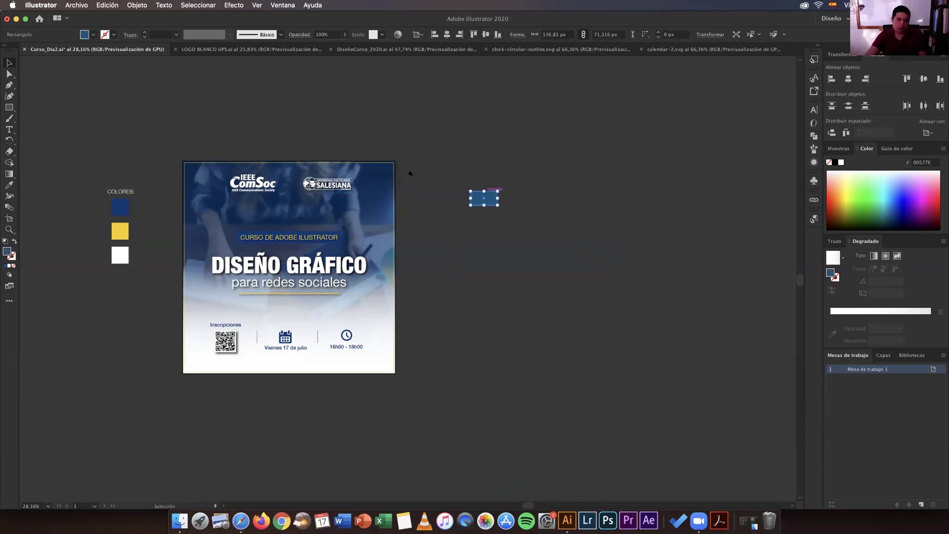
pyautogui.press('Delete')
# - Convert the document colour mode to Color CMYK
pyautogui.scroll(3, 722, 137)
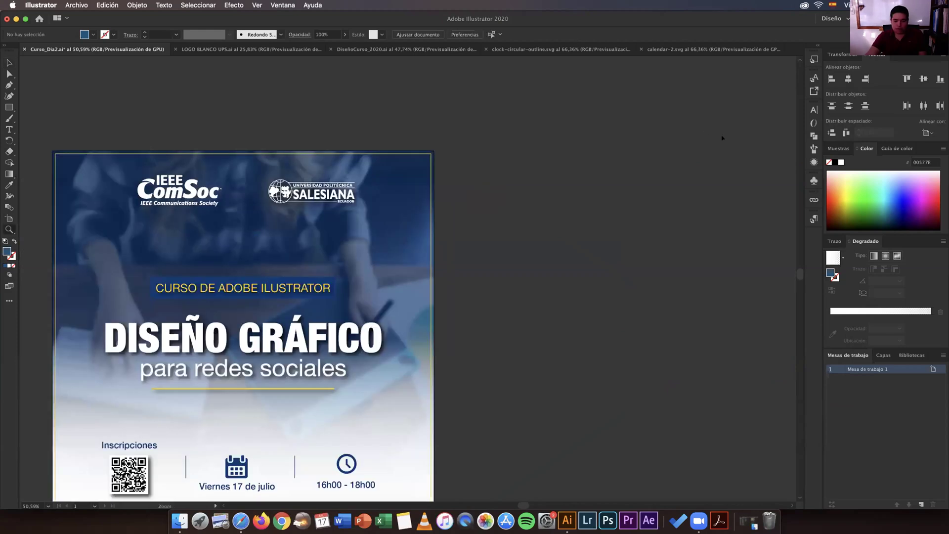
pyautogui.hscroll(-5, 722, 137)
pyautogui.scroll(-2, 722, 136)
pyautogui.press('v')
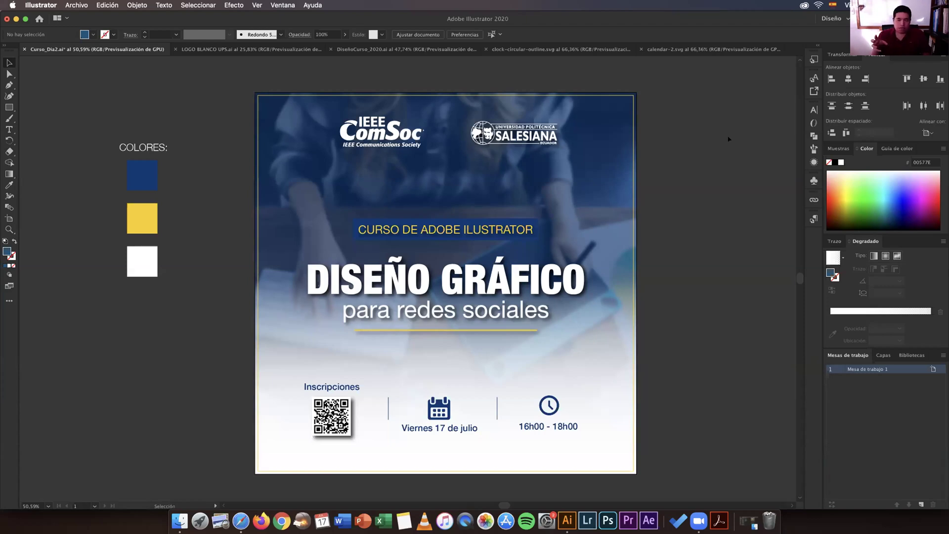
pyautogui.click(77, 5)
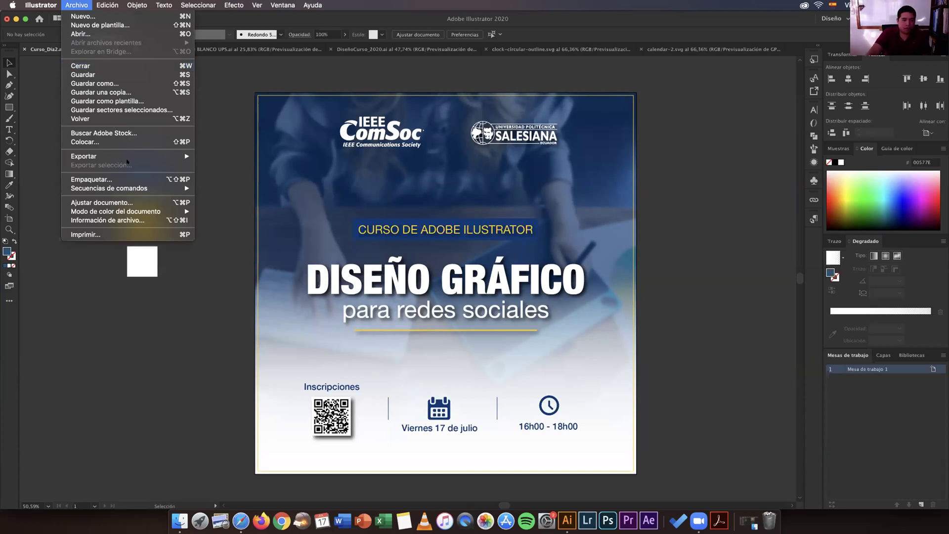
pyautogui.moveTo(130, 188)
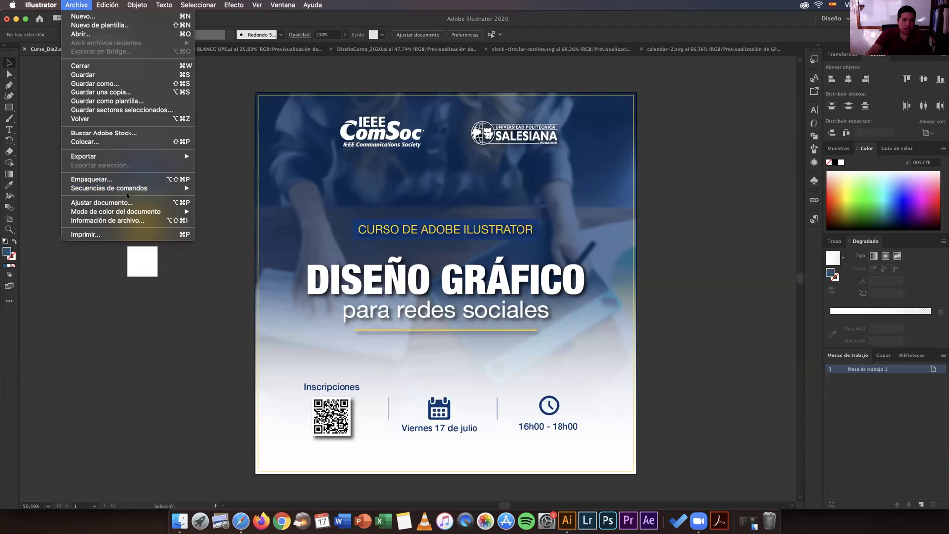
pyautogui.moveTo(123, 208)
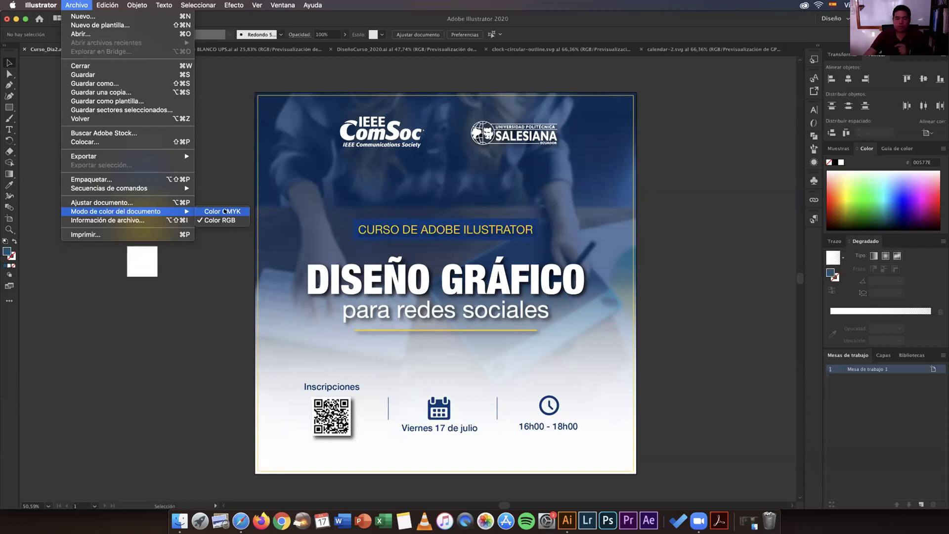
pyautogui.click(224, 212)
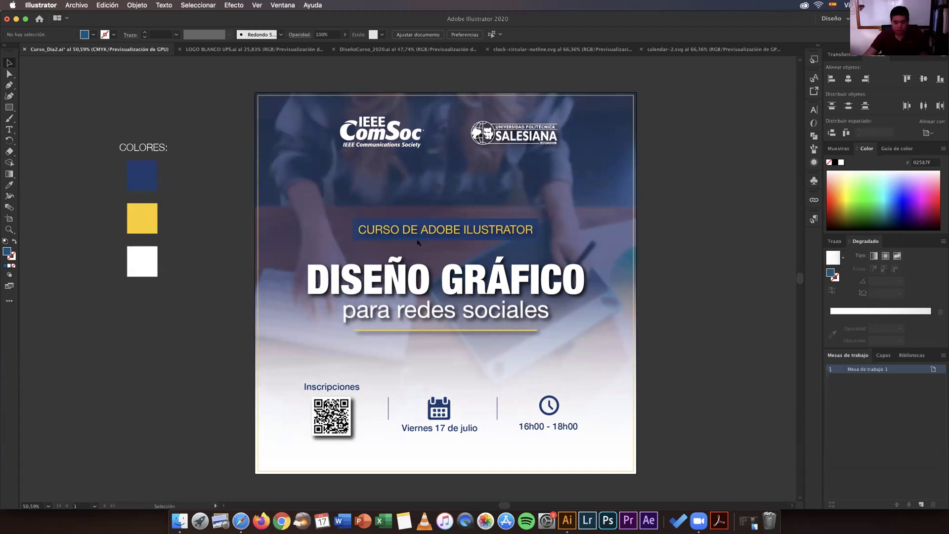
# - Examine the design's colours in CMYK mode, both close up and as a whole
pyautogui.press('z')
pyautogui.moveTo(545, 226); pyautogui.dragTo(412, 219)
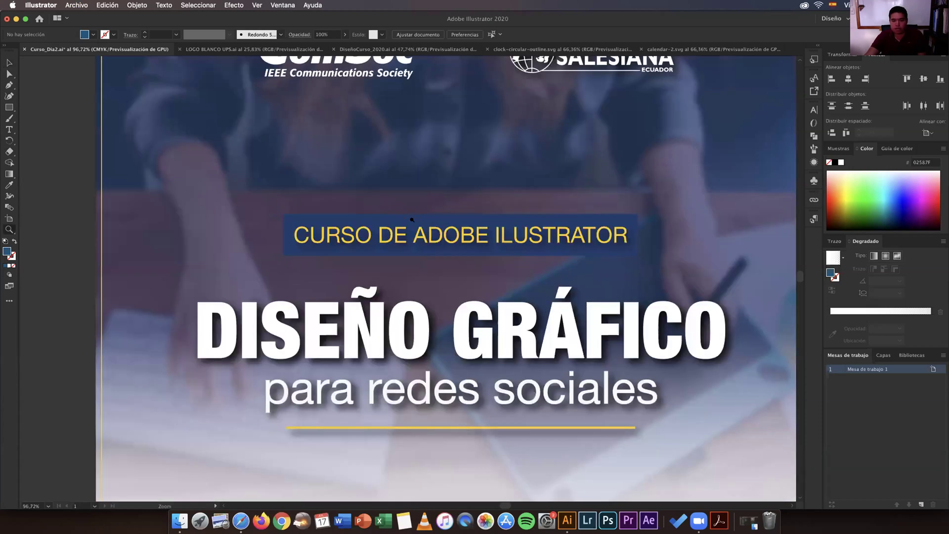
pyautogui.click(405, 218)
pyautogui.press('super+0')
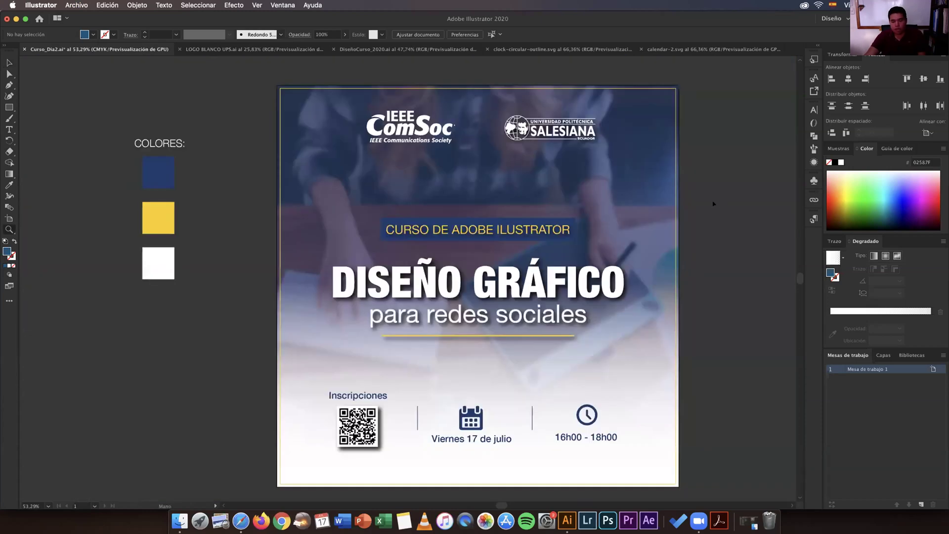
pyautogui.hscroll(2, 714, 204)
pyautogui.press('v')
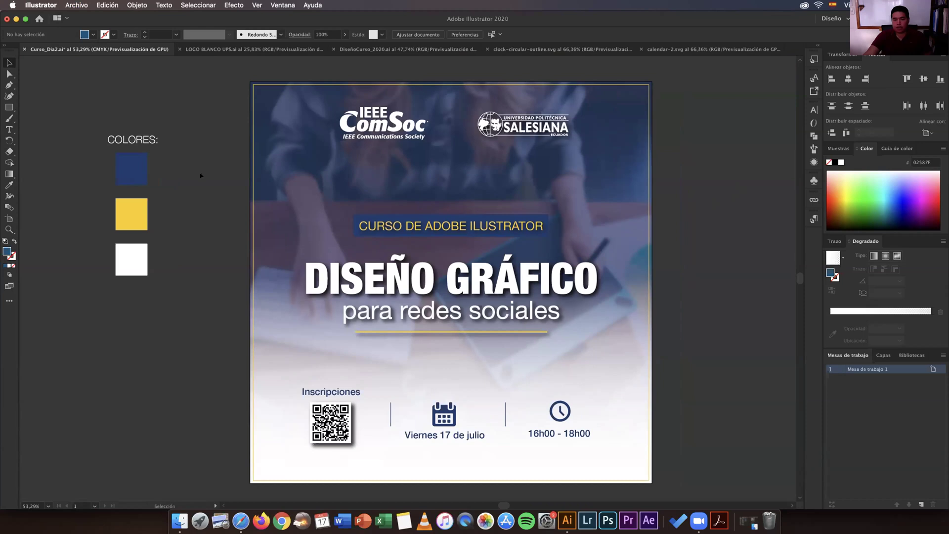
pyautogui.scroll(-1, 200, 176)
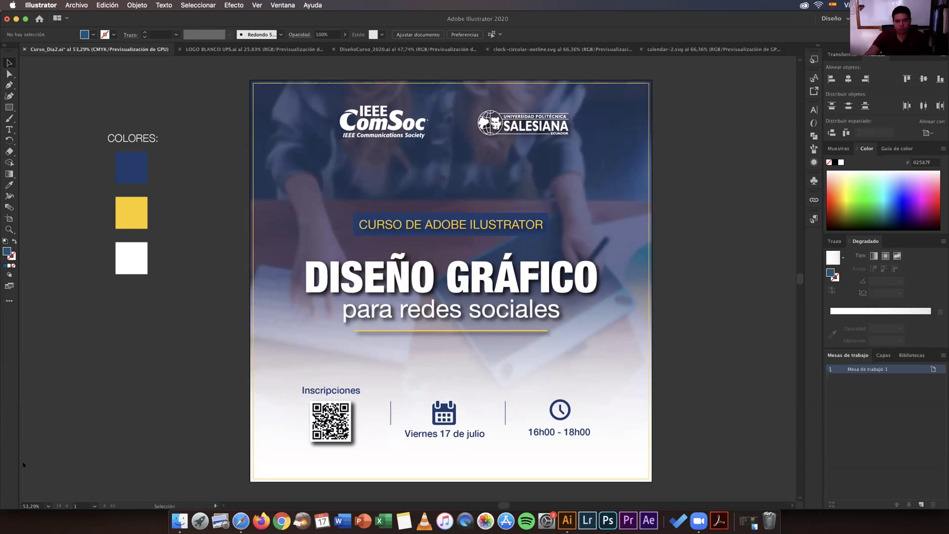
# - Switch the document colour mode back to Color RGB
pyautogui.click(77, 5)
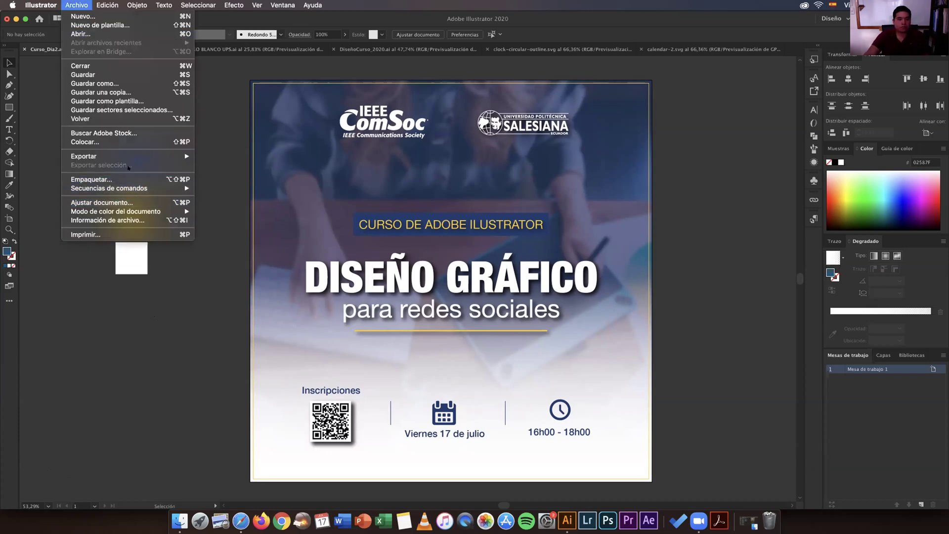
pyautogui.press('Escape')
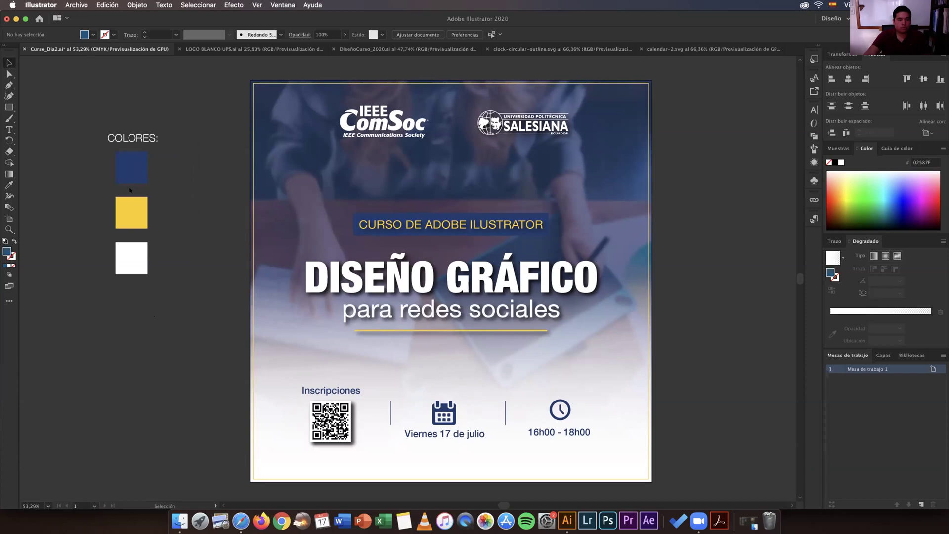
pyautogui.click(77, 5)
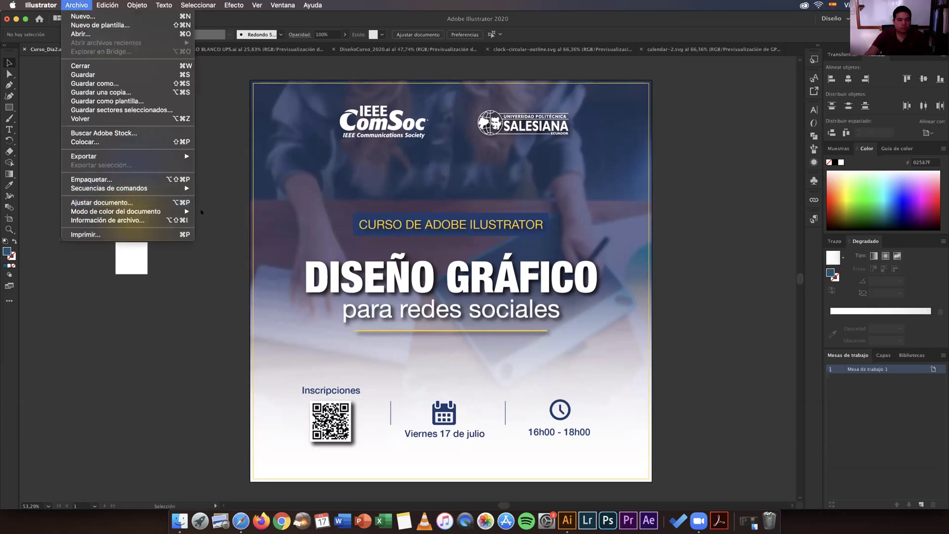
pyautogui.moveTo(178, 212)
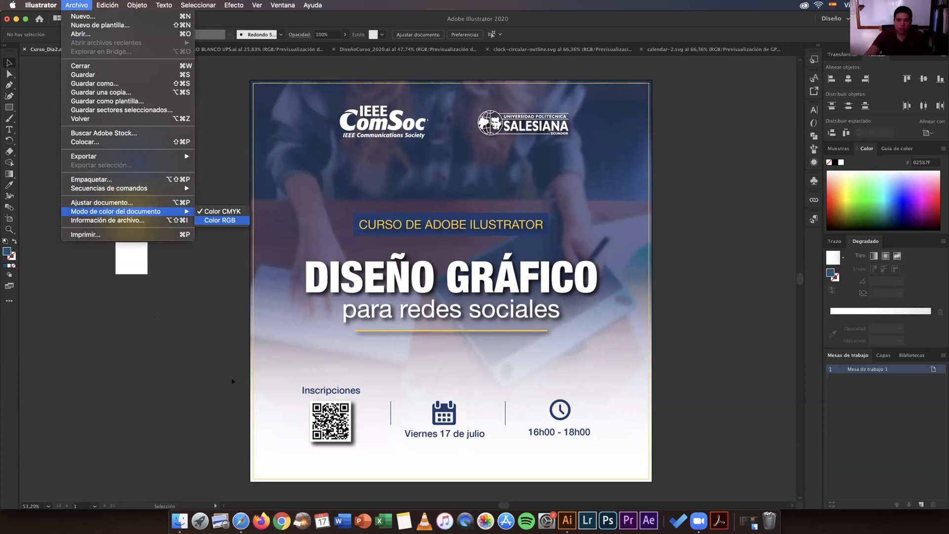
pyautogui.click(218, 220)
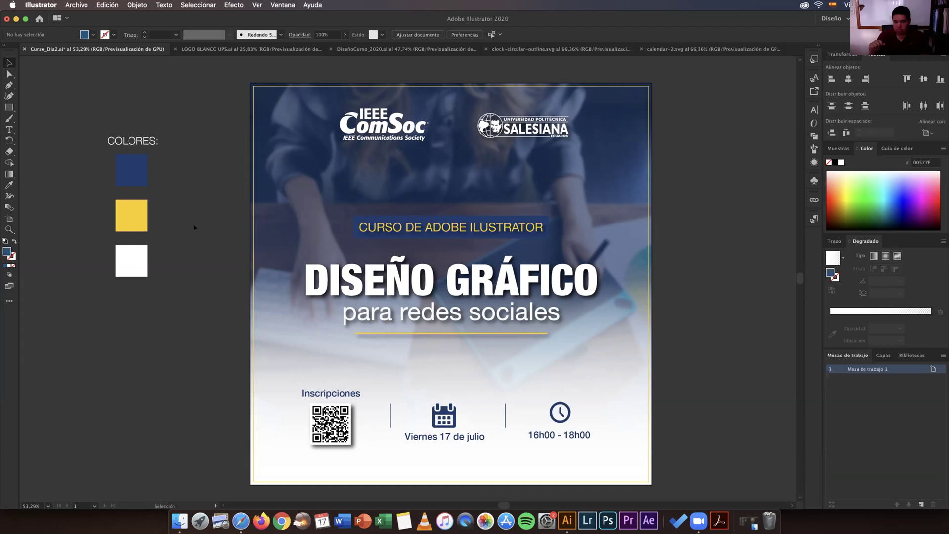
# - Save the document as Curso_Dia2.pdf in Adobe PDF format, using the [Valor por defecto de Illustrator] preset
pyautogui.click(77, 4)
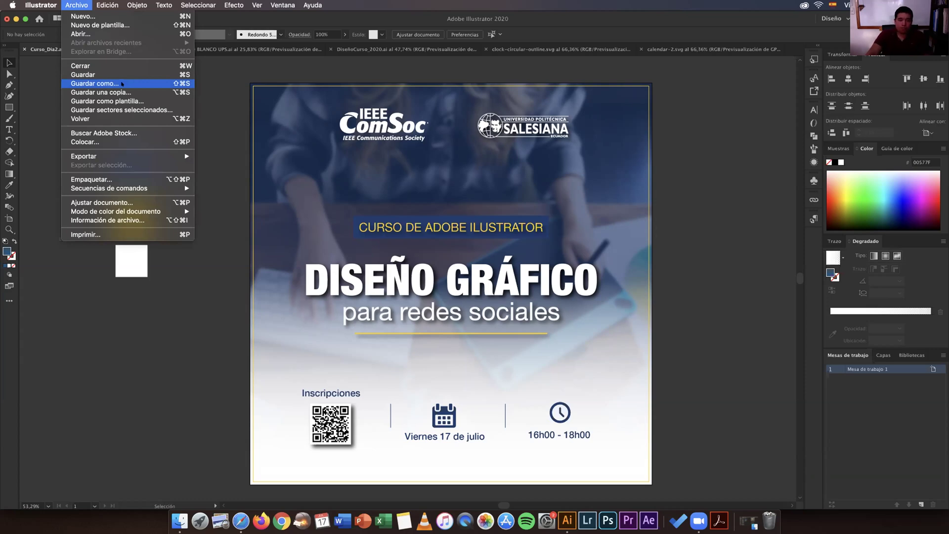
pyautogui.click(122, 84)
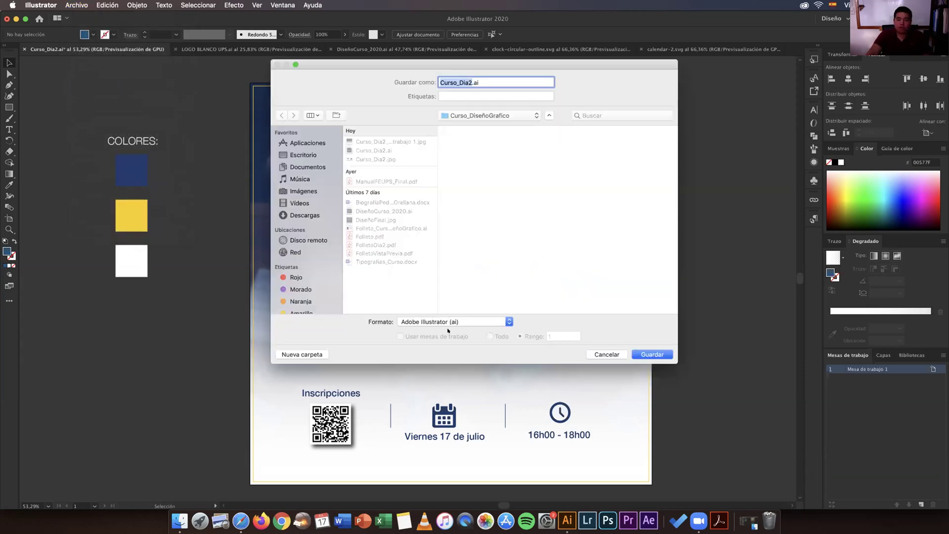
pyautogui.click(447, 323)
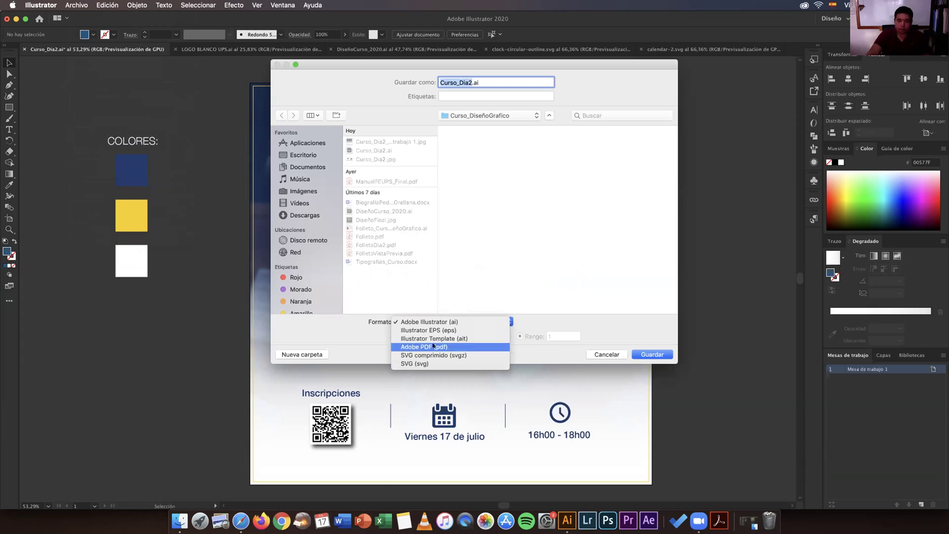
pyautogui.press('Return')
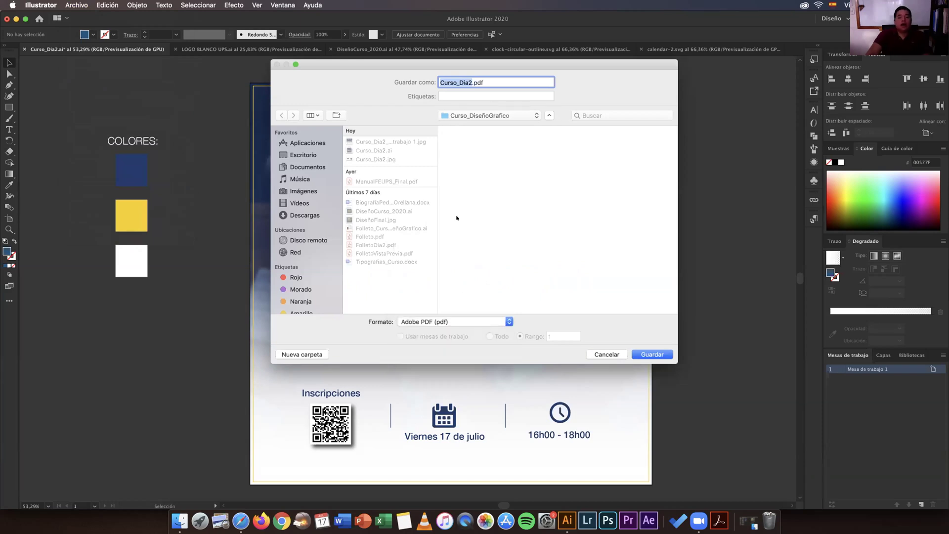
pyautogui.click(651, 355)
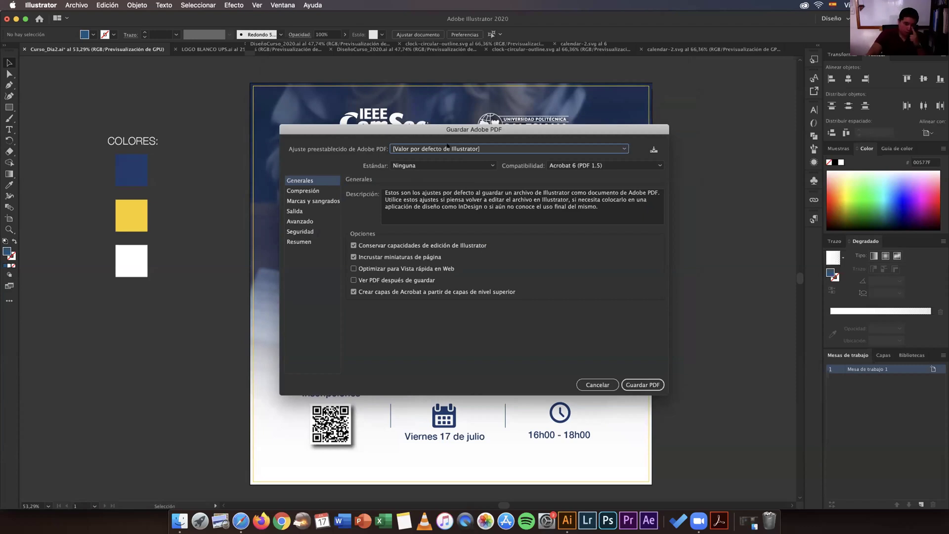
pyautogui.click(471, 147)
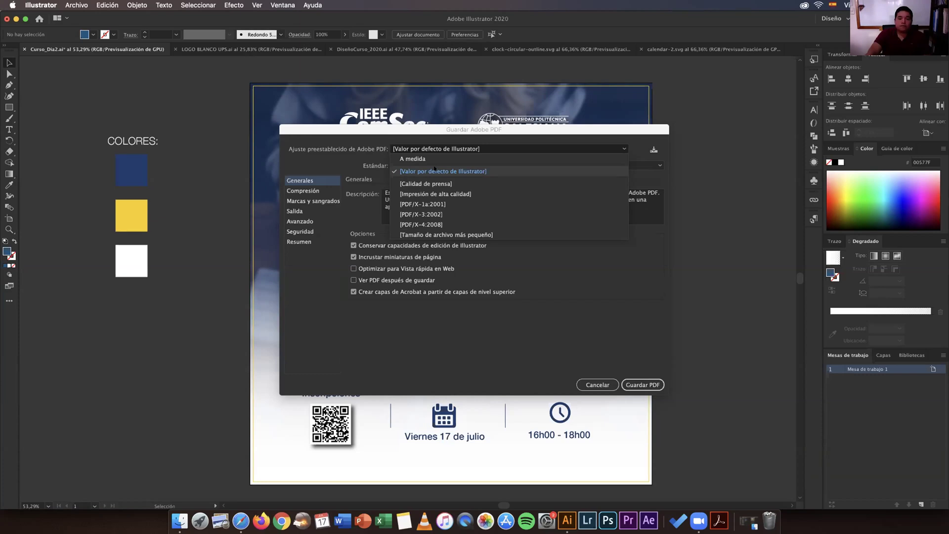
pyautogui.click(626, 354)
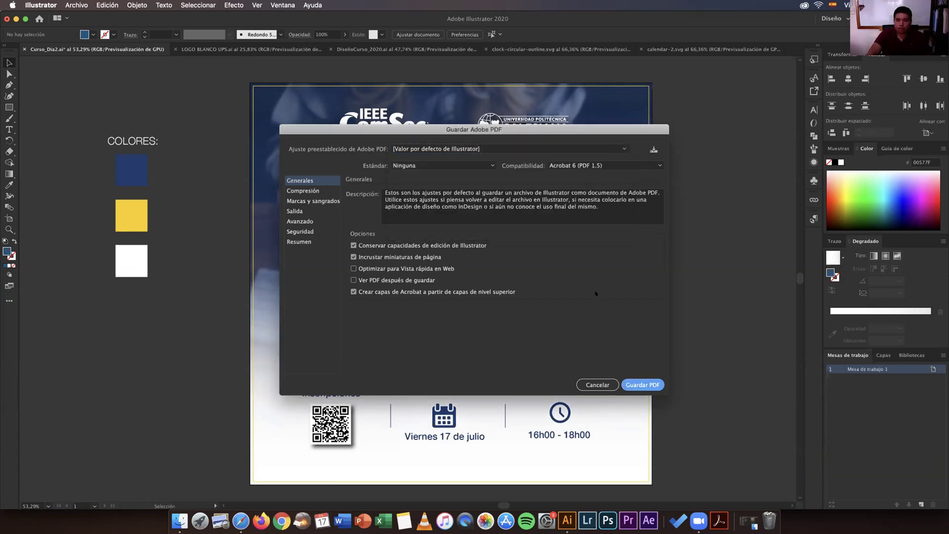
pyautogui.press('Return')
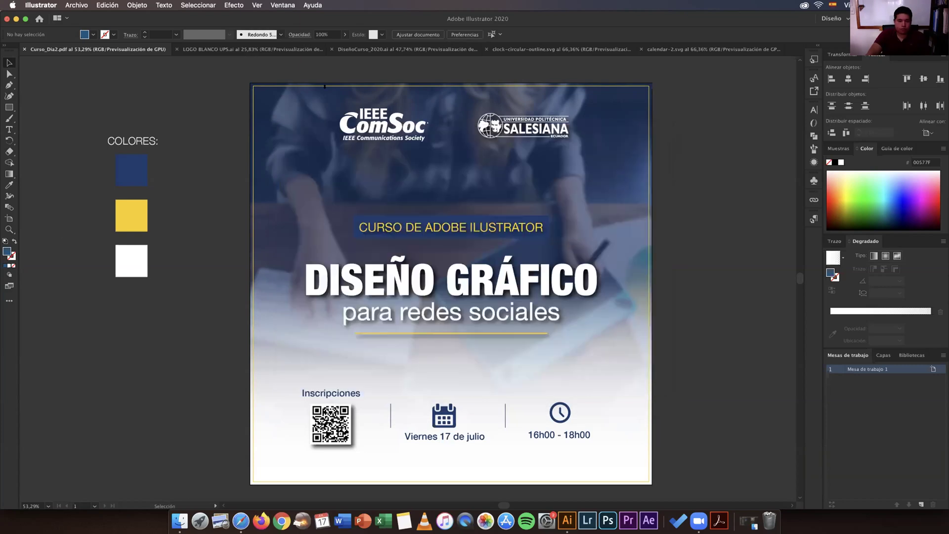
# - Switch to Finder, preview the saved Curso_Dia2.pdf and Curso_Dia2.jpg, and open the PDF with Adobe Illustrator 2020
pyautogui.press('super+Tab')
pyautogui.click(300, 178)
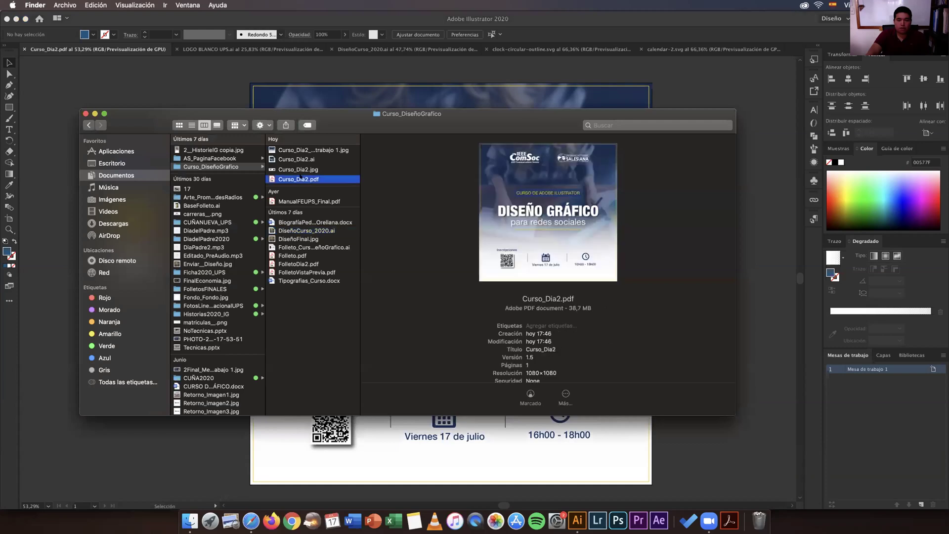
pyautogui.press('Up')
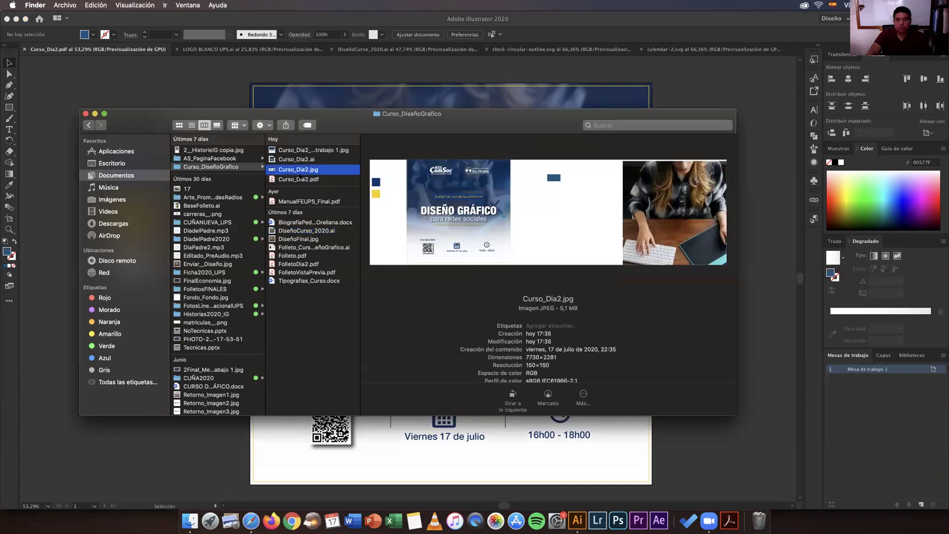
pyautogui.press('Down')
pyautogui.rightClick(304, 179)
pyautogui.moveTo(376, 192)
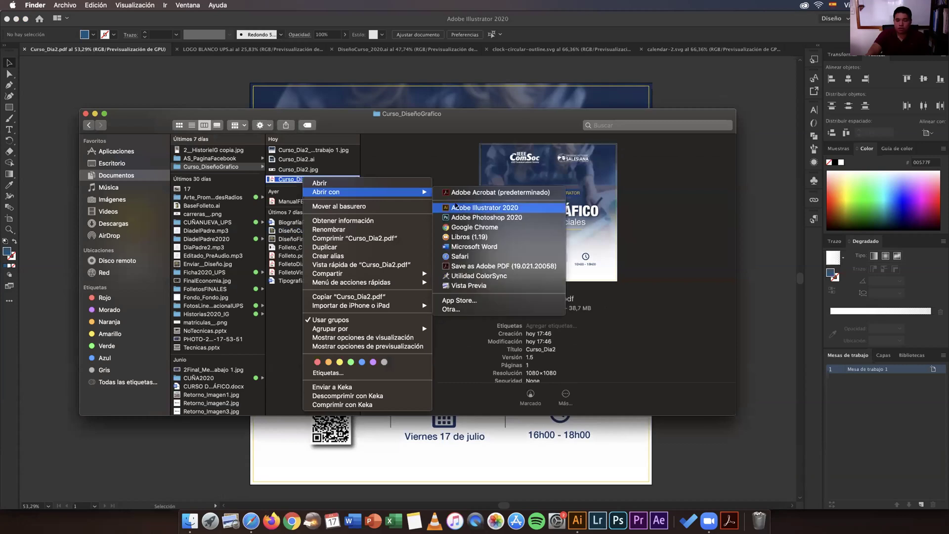
pyautogui.click(457, 207)
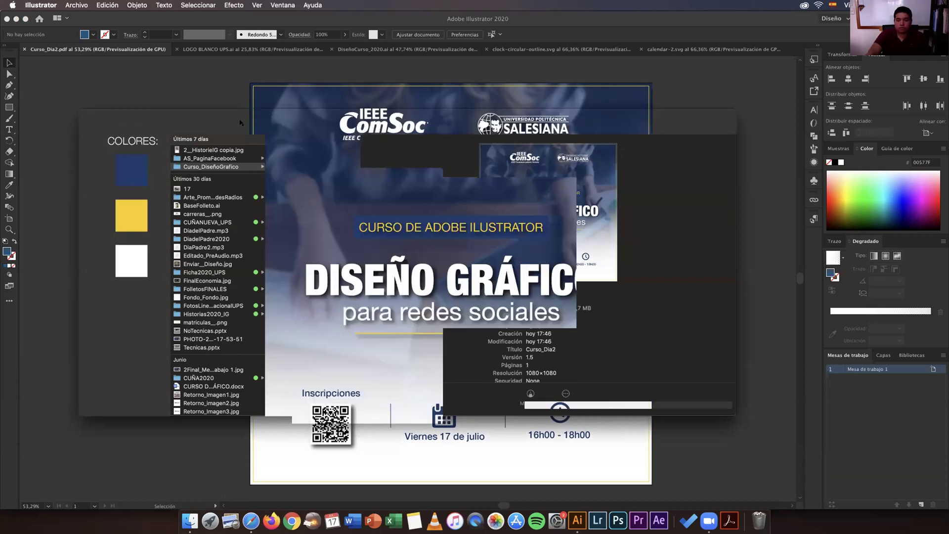